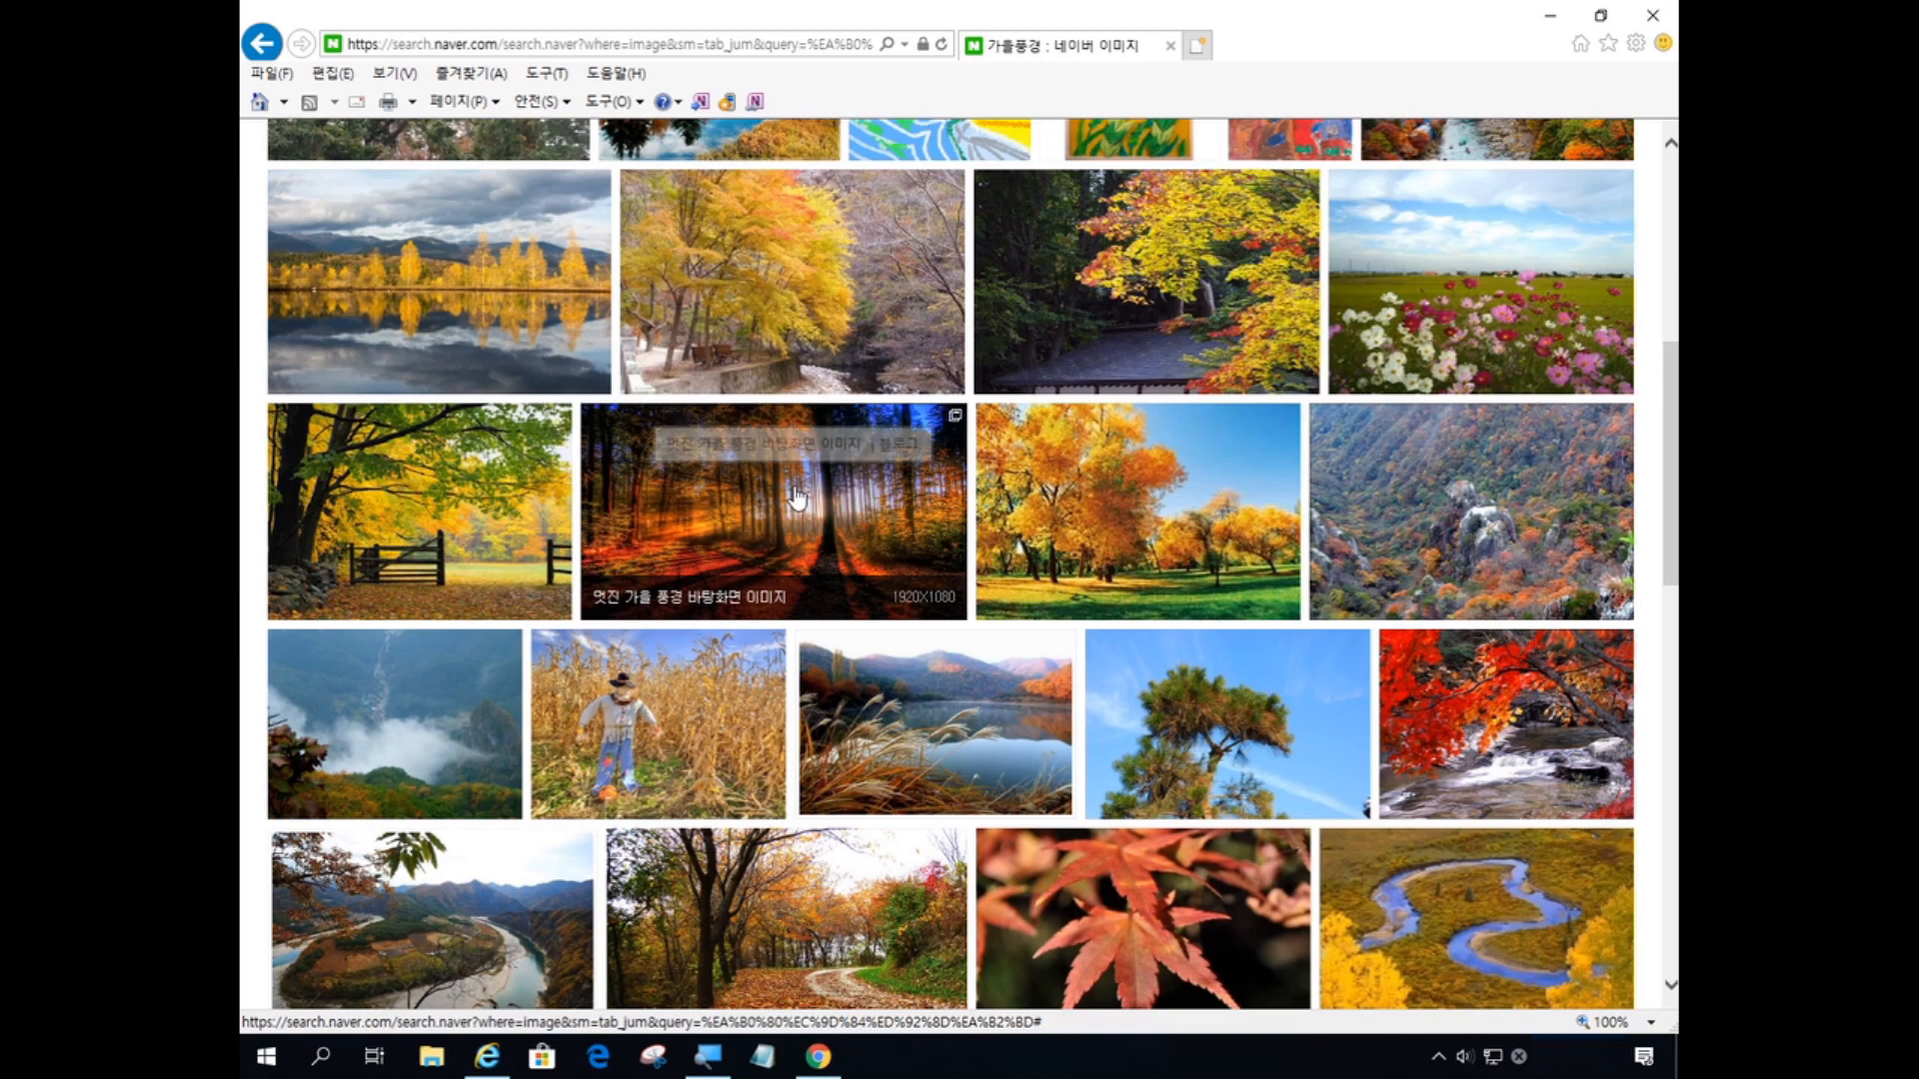
# - Enlarge the 1920x1080 sunlit autumn forest picture from the image results and start saving the picture to disk
pyautogui.click(797, 497)
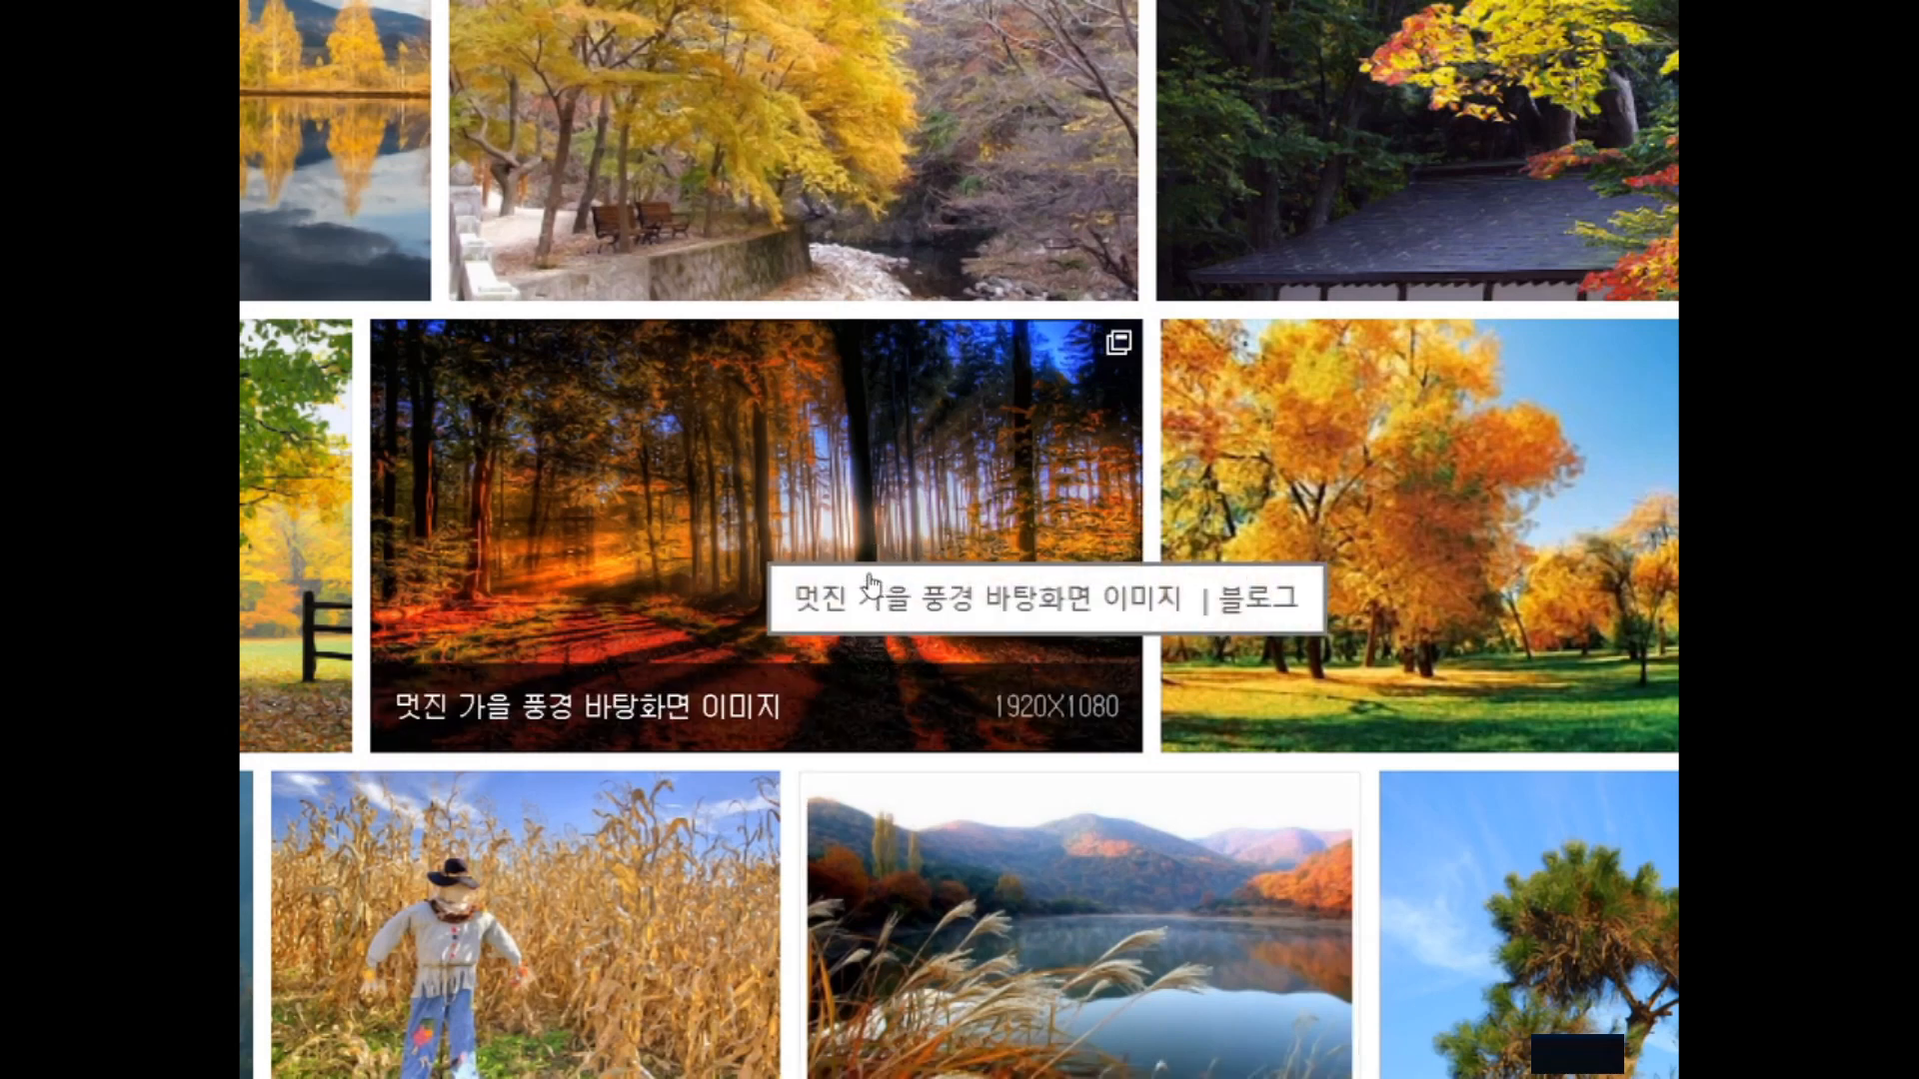
pyautogui.click(873, 585)
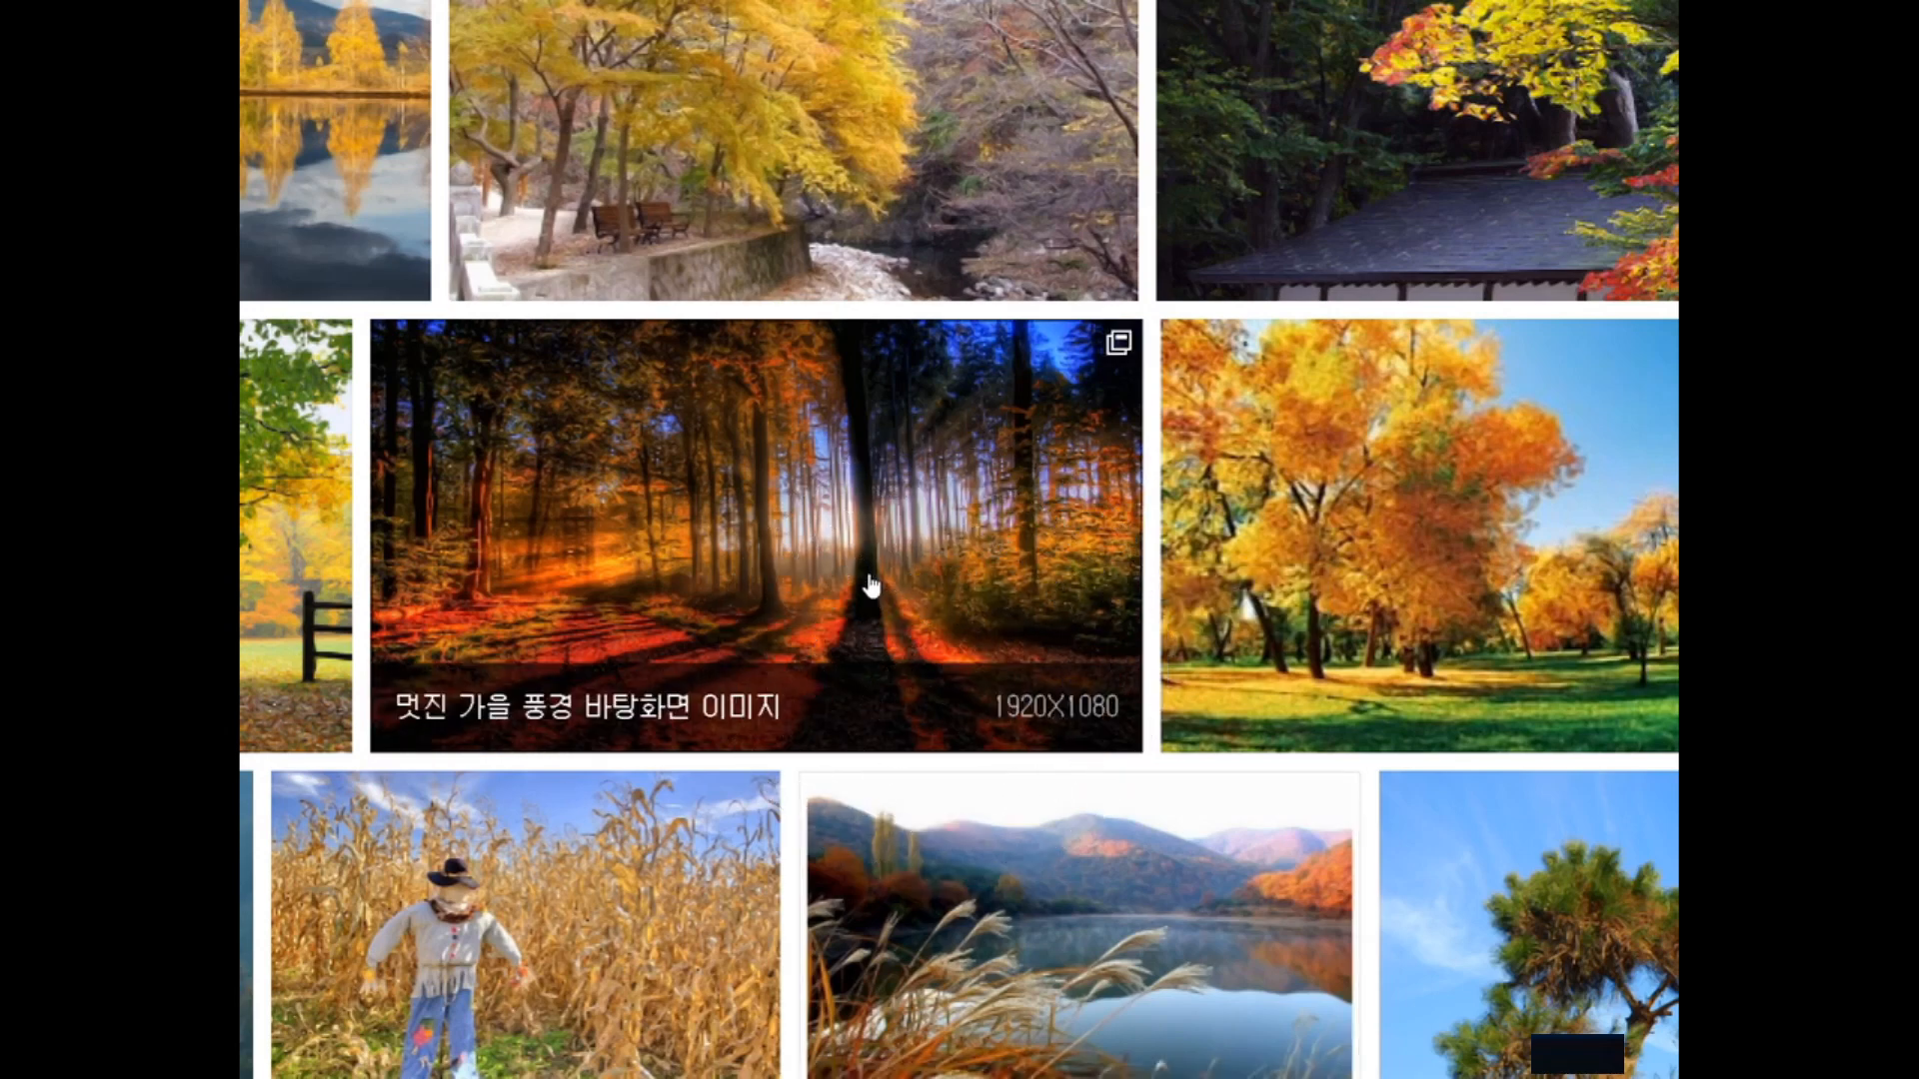
pyautogui.click(872, 586)
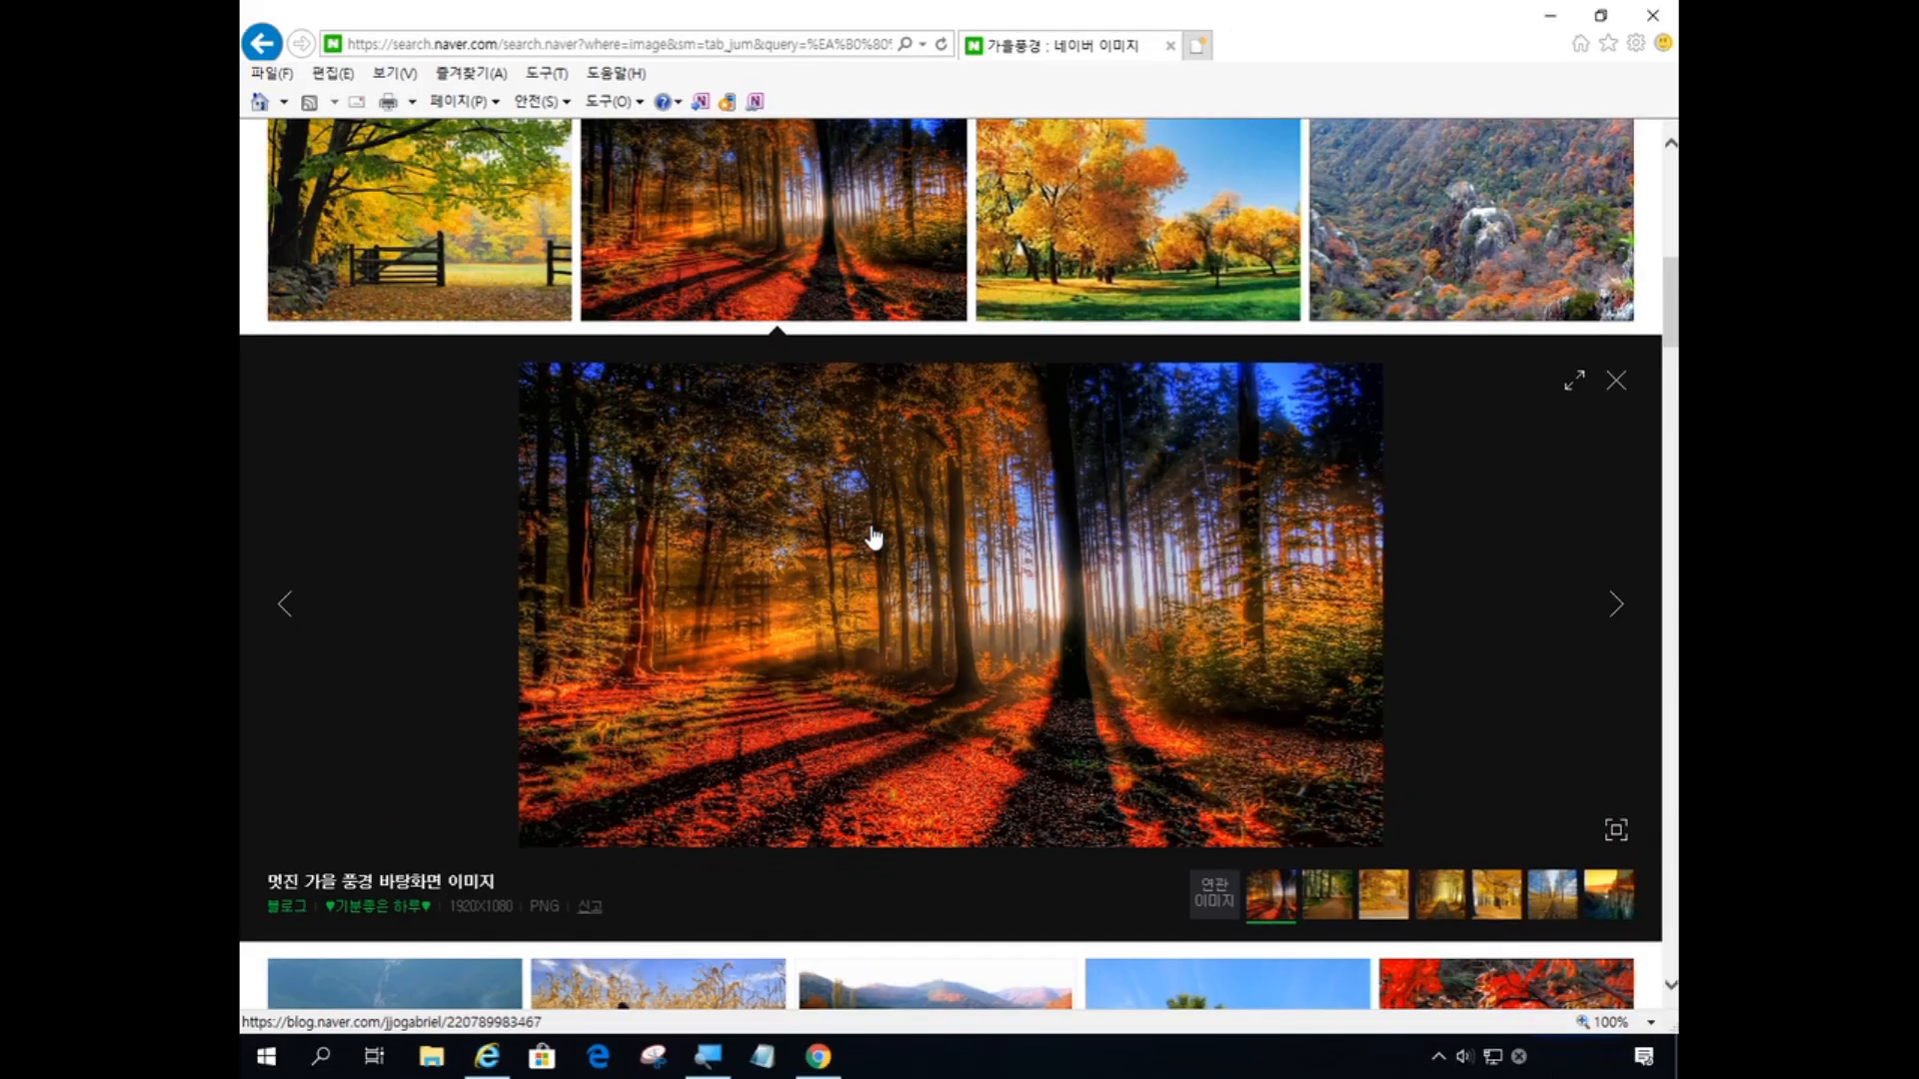
pyautogui.click(873, 537)
pyautogui.rightClick(883, 505)
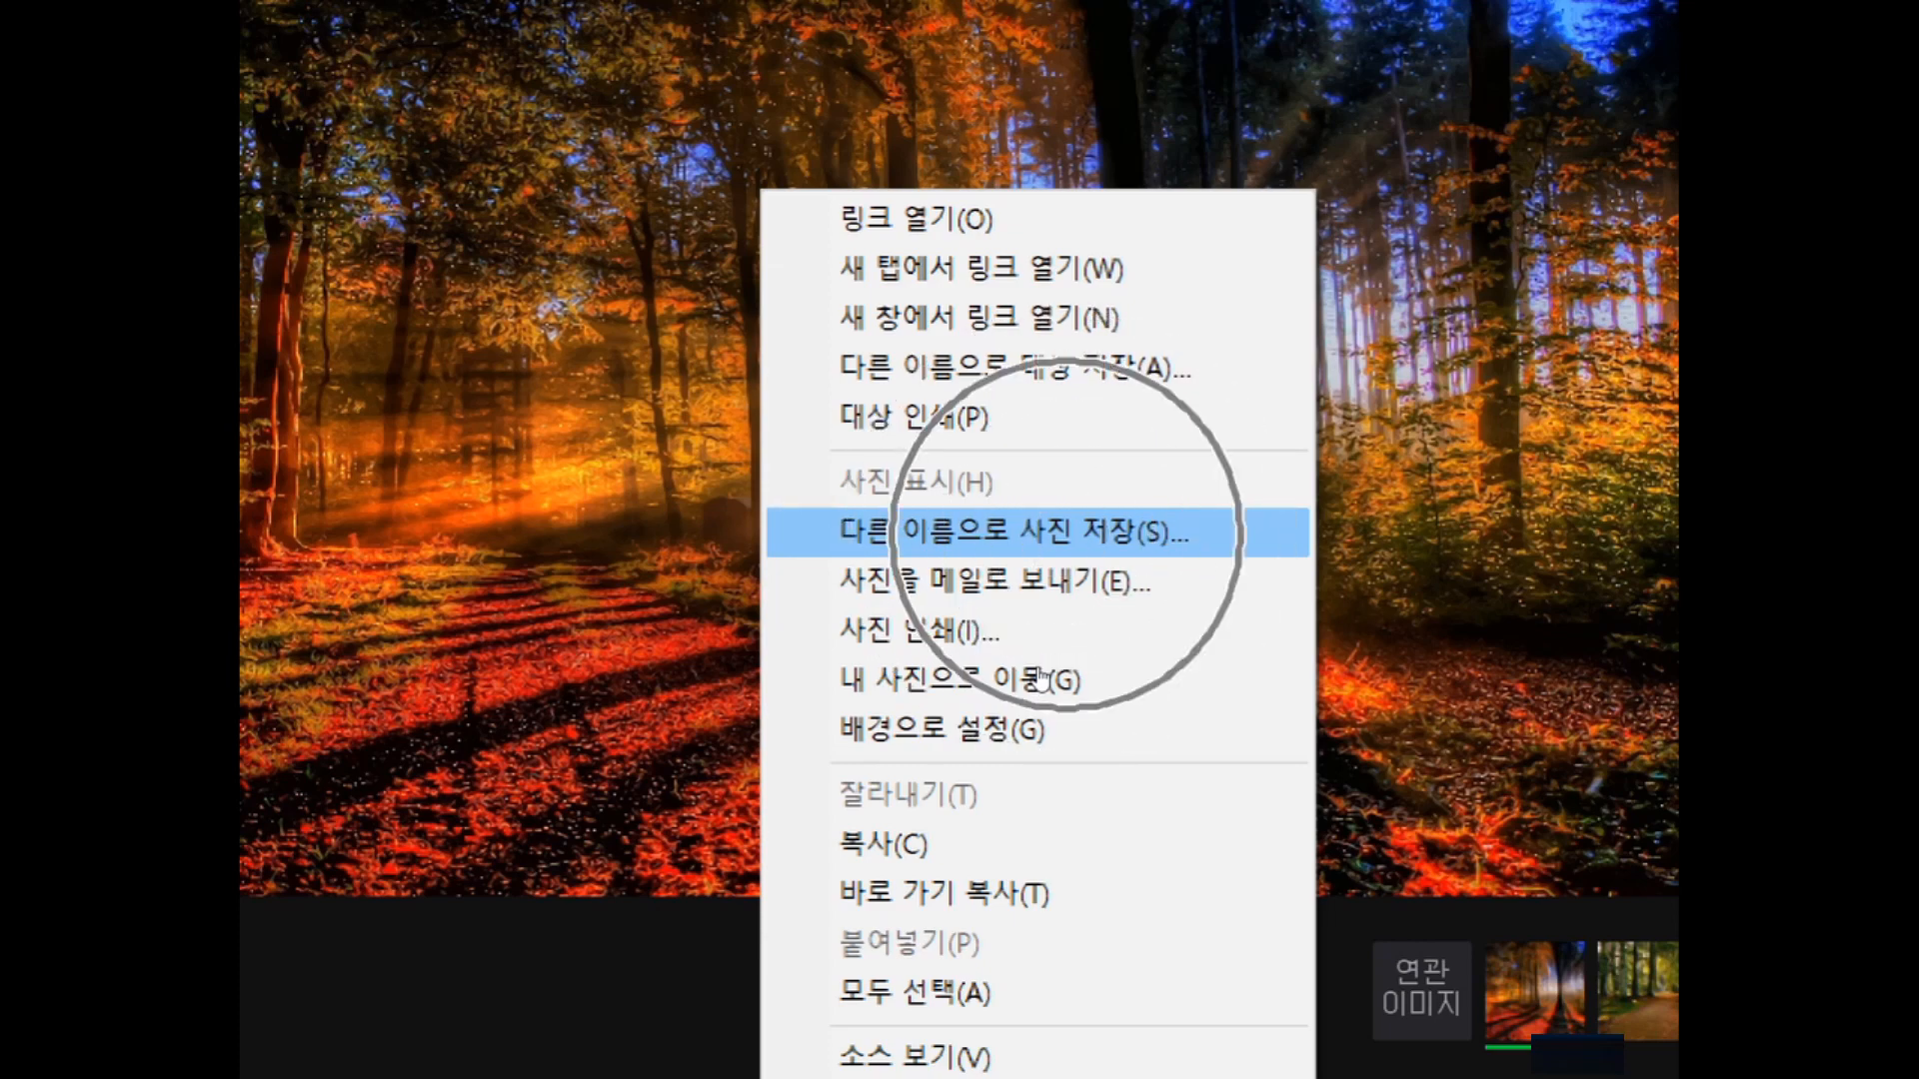
pyautogui.press('Return')
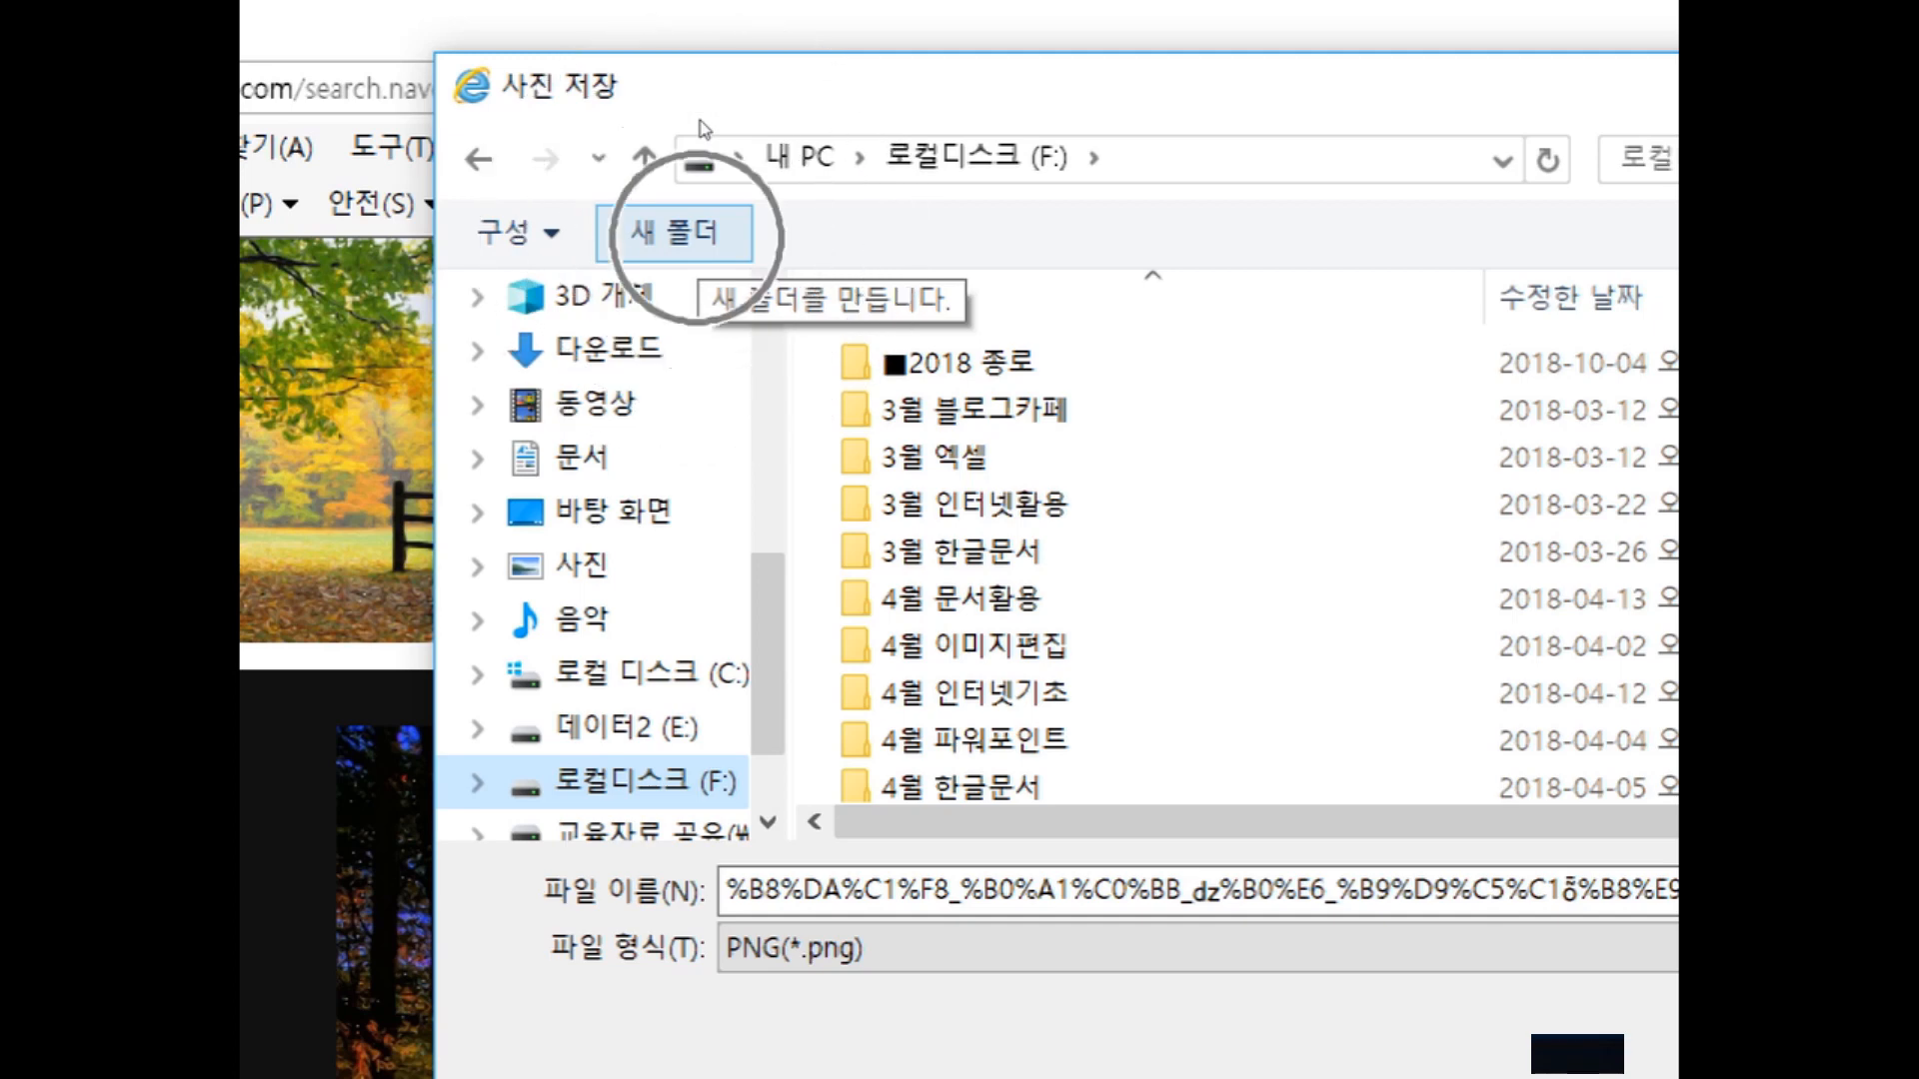
# - Create a folder named 10월 인터넷기초 on the F: drive and open it as the save location
pyautogui.click(697, 237)
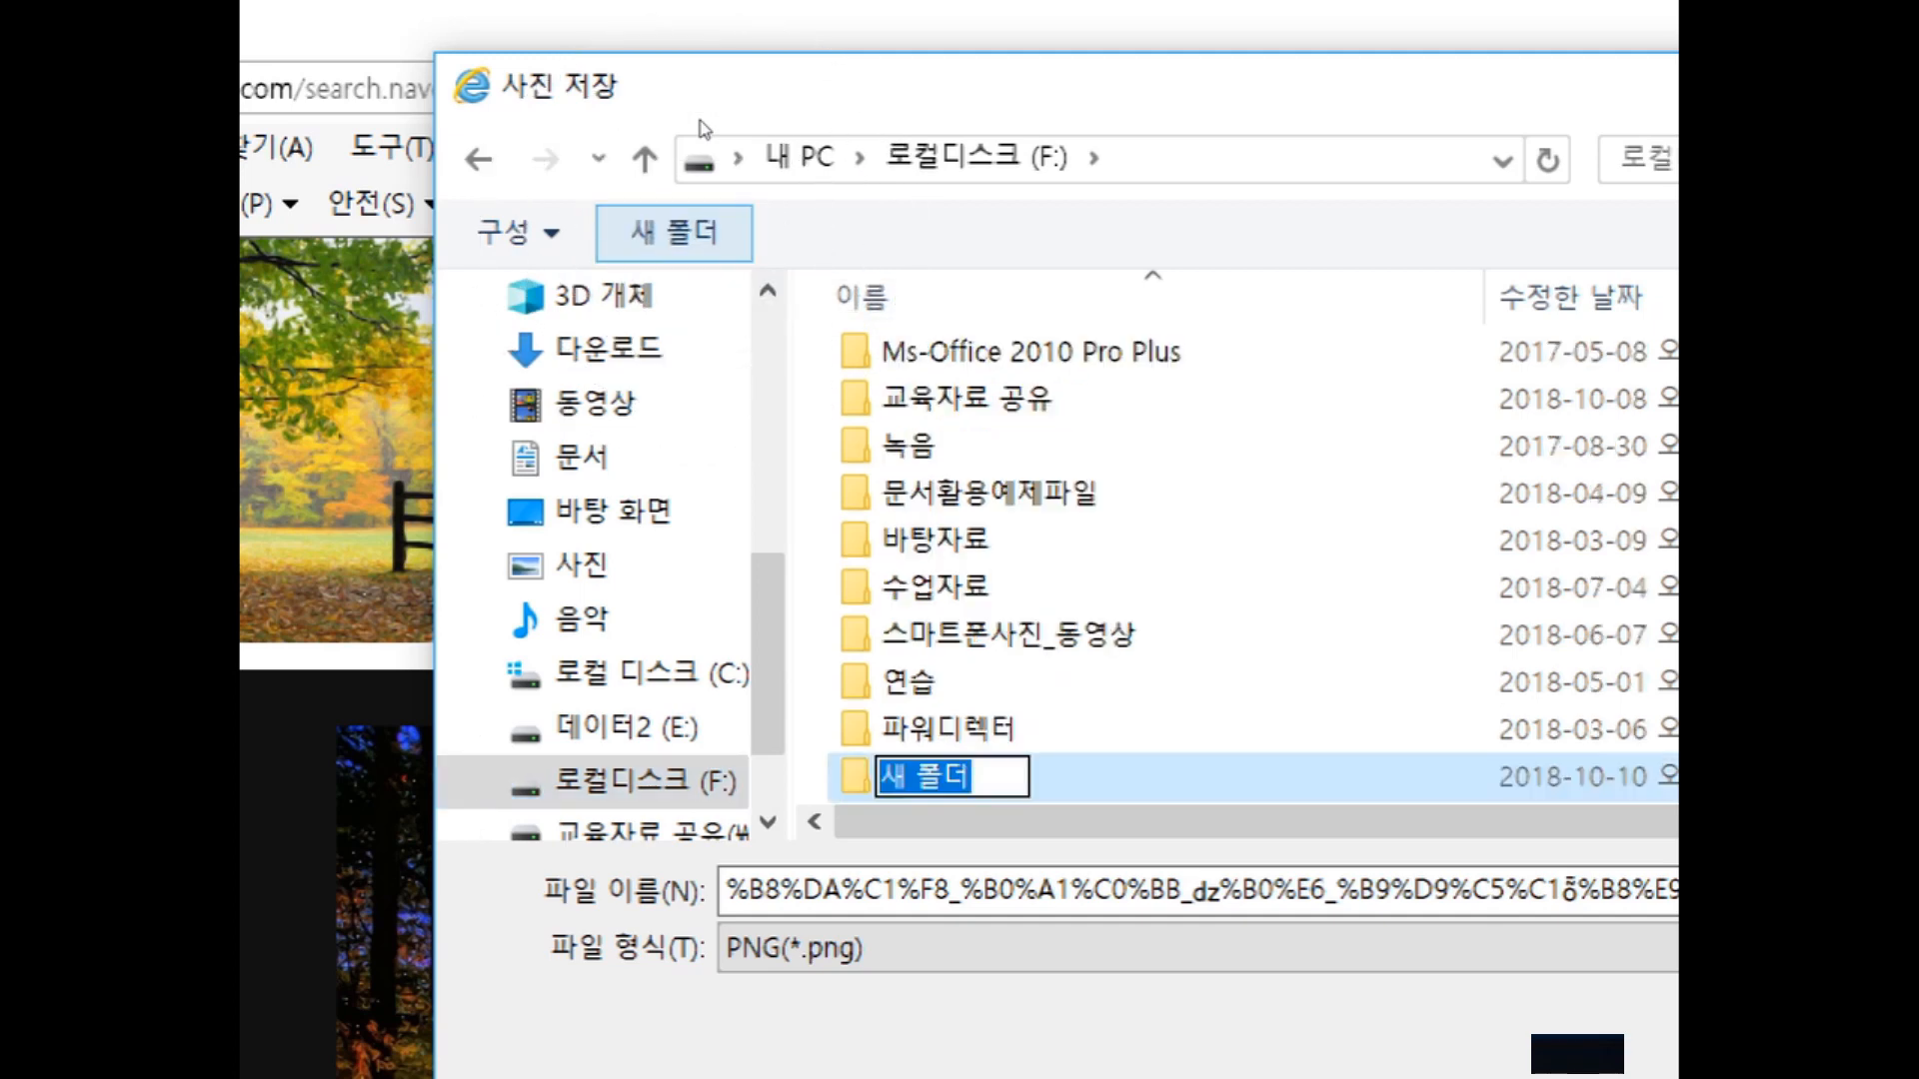
pyautogui.write('10월')
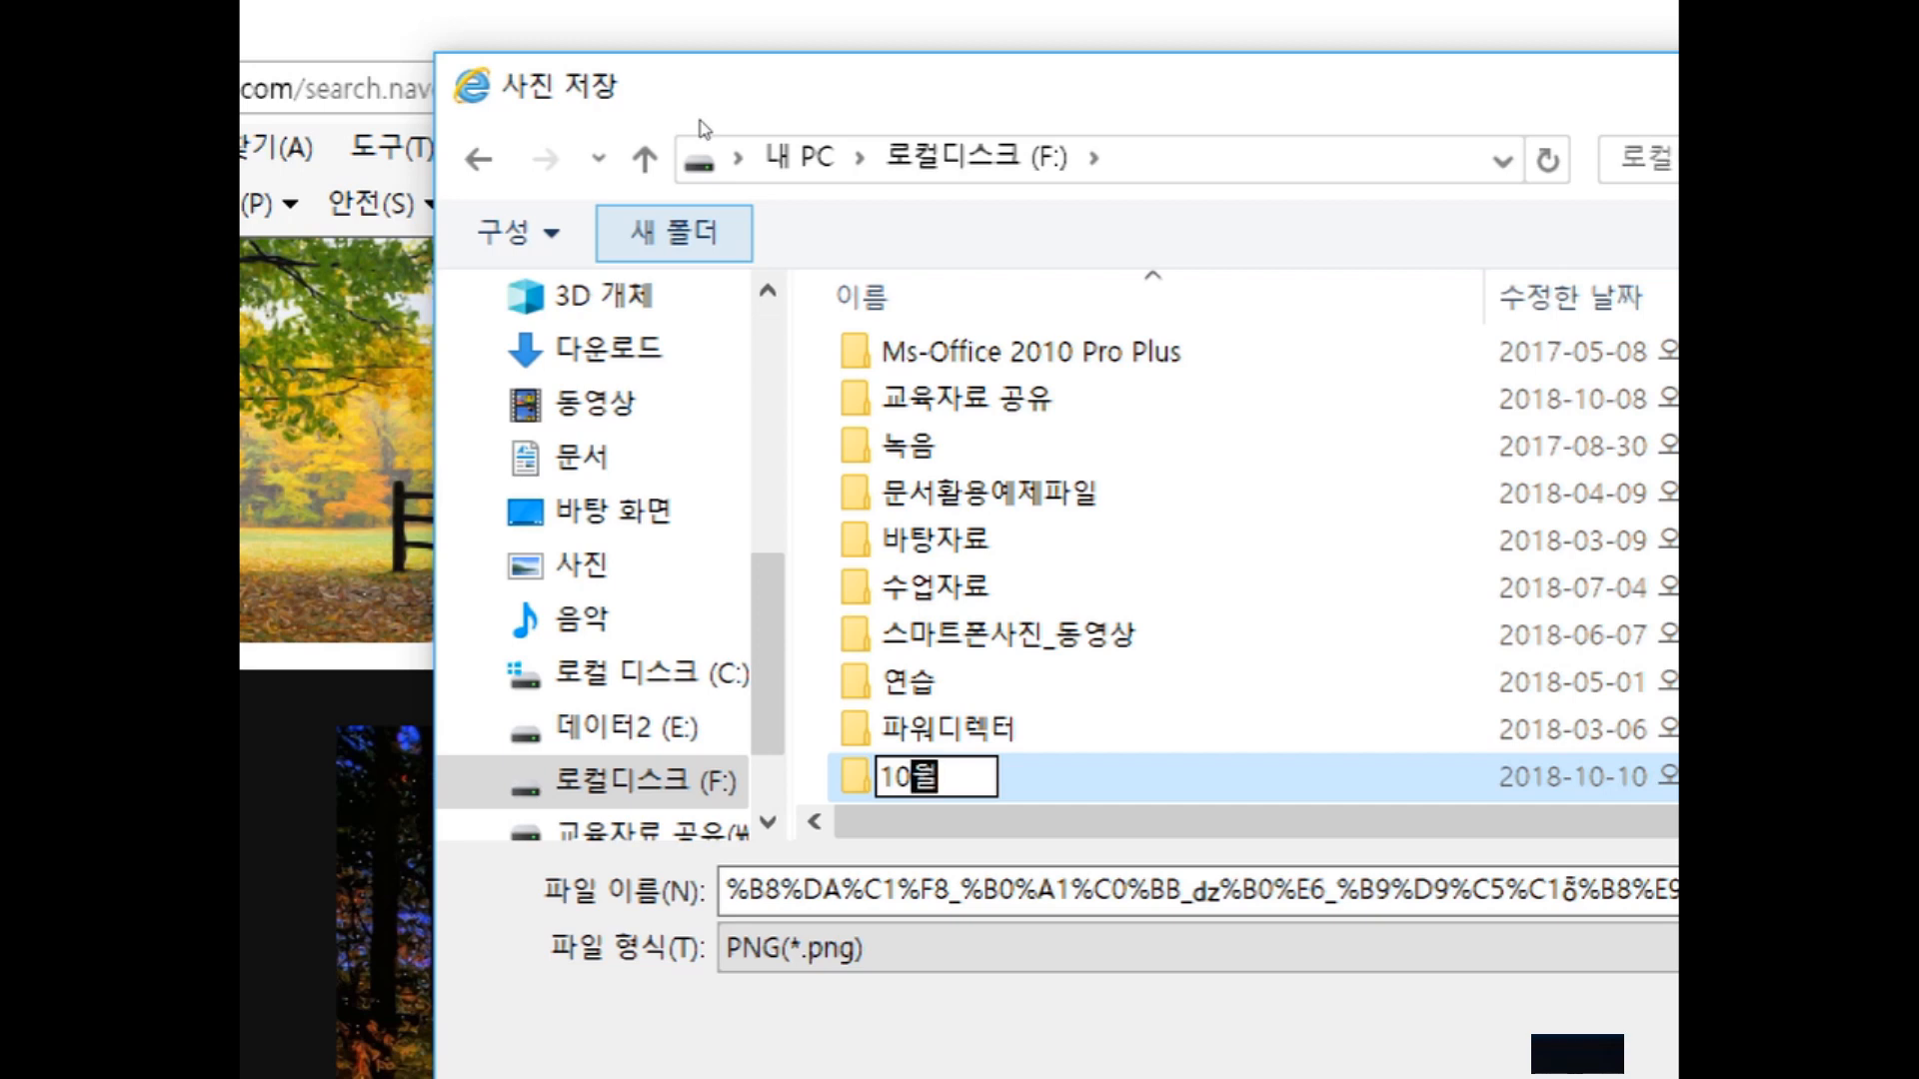
pyautogui.write('인터넷기초')
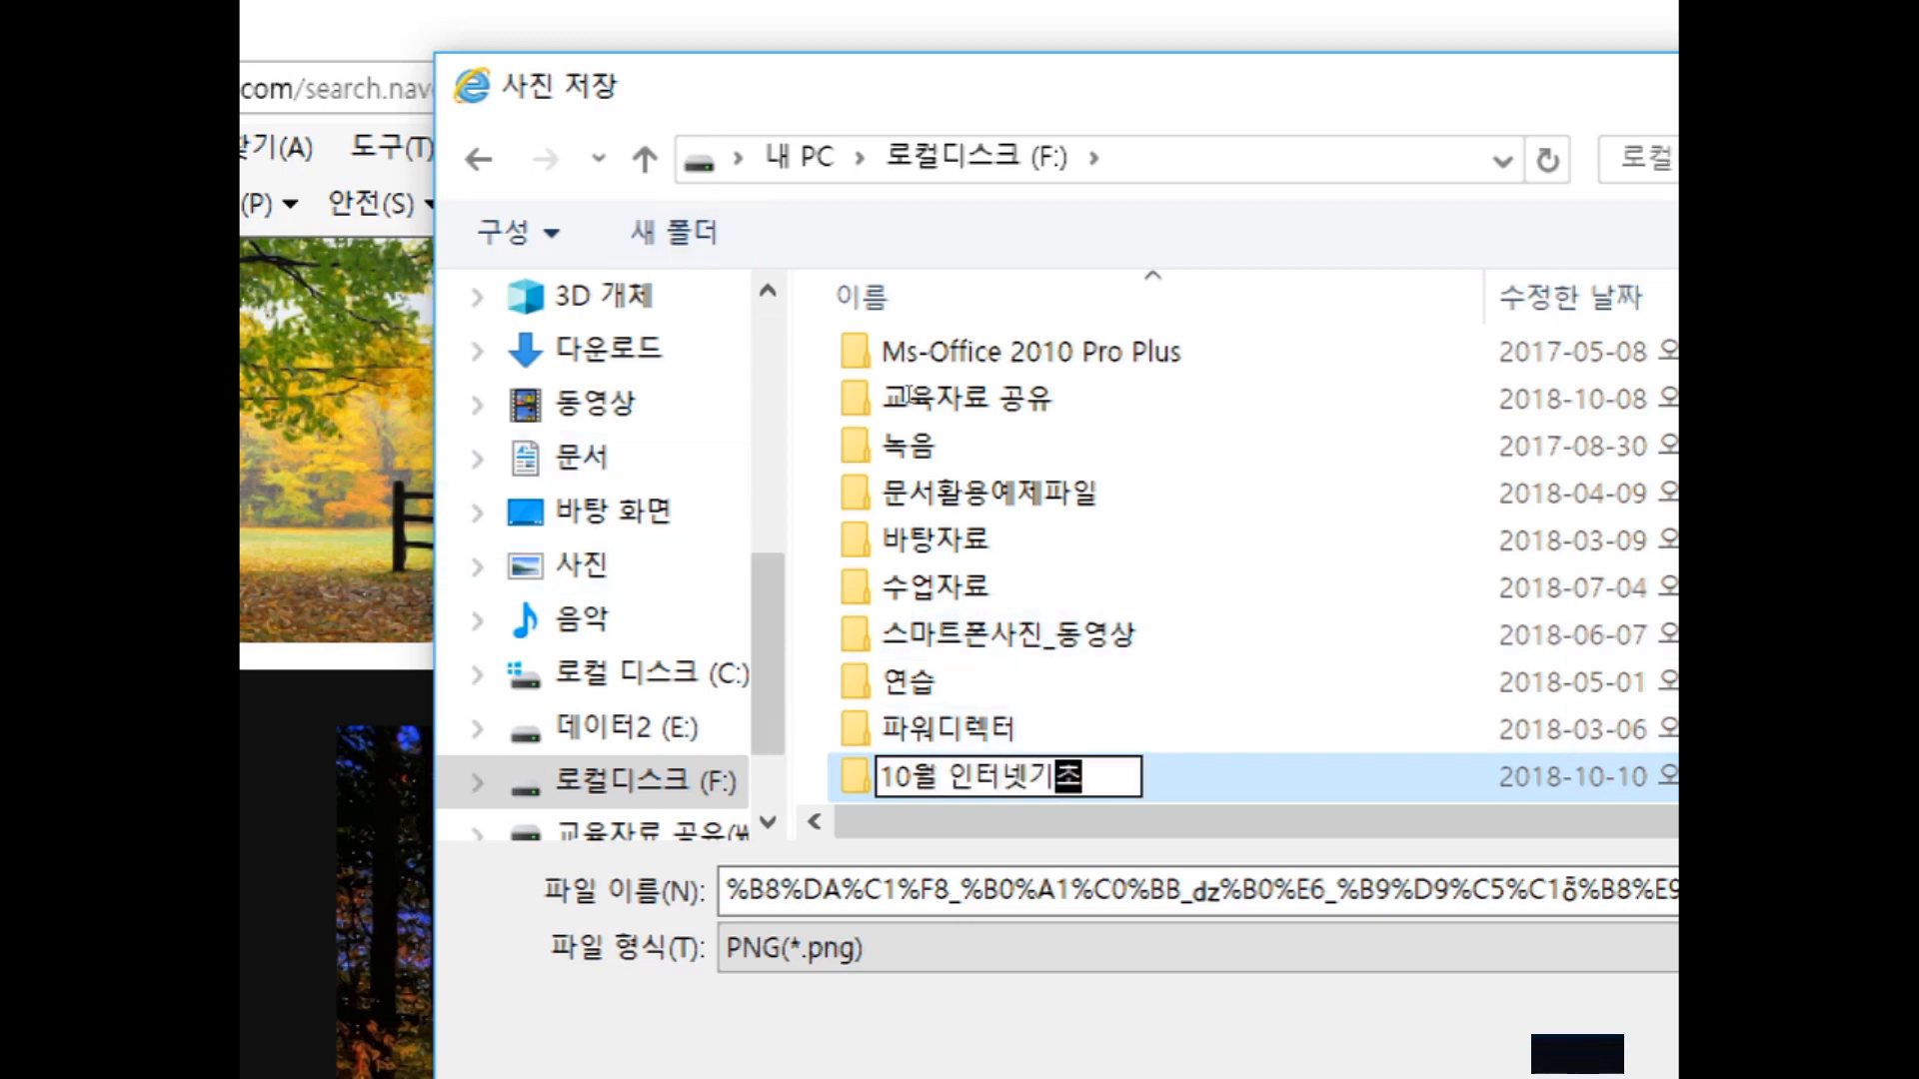
pyautogui.press('Return')
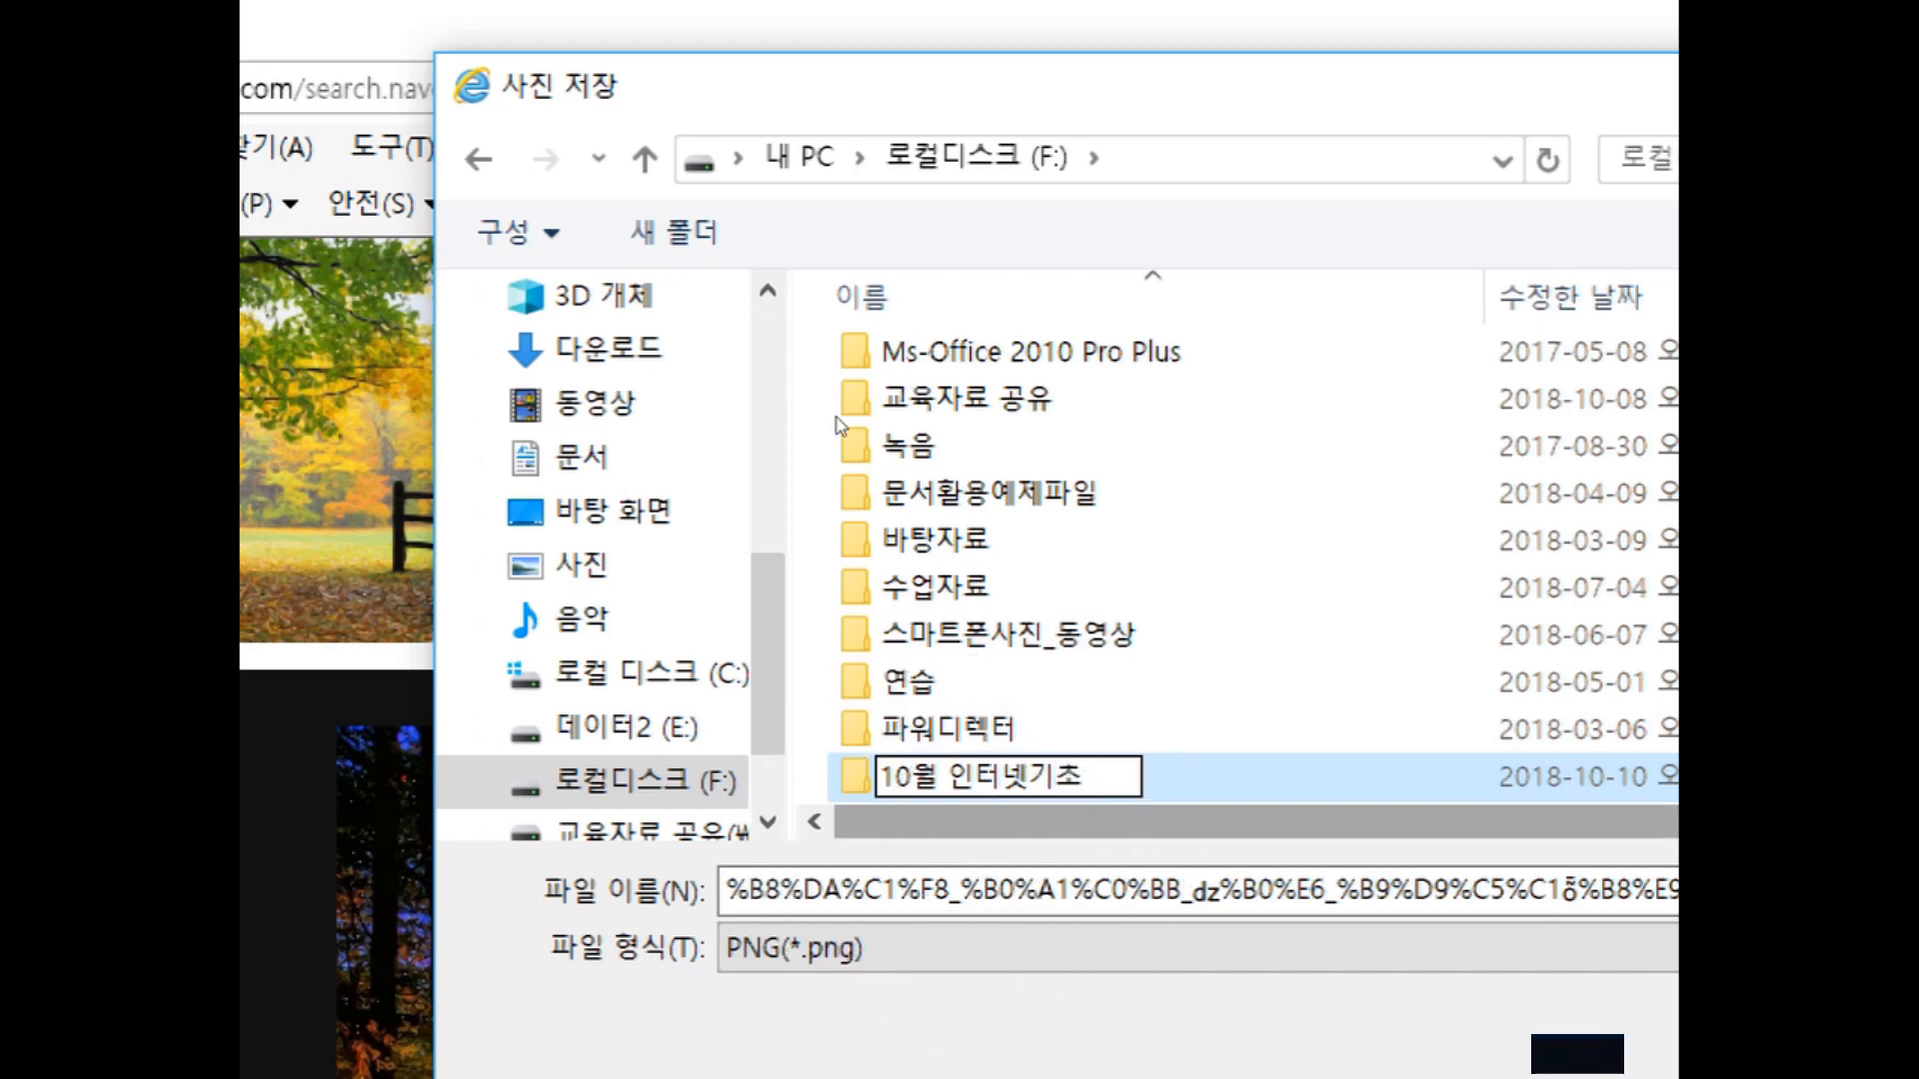
pyautogui.press('Return')
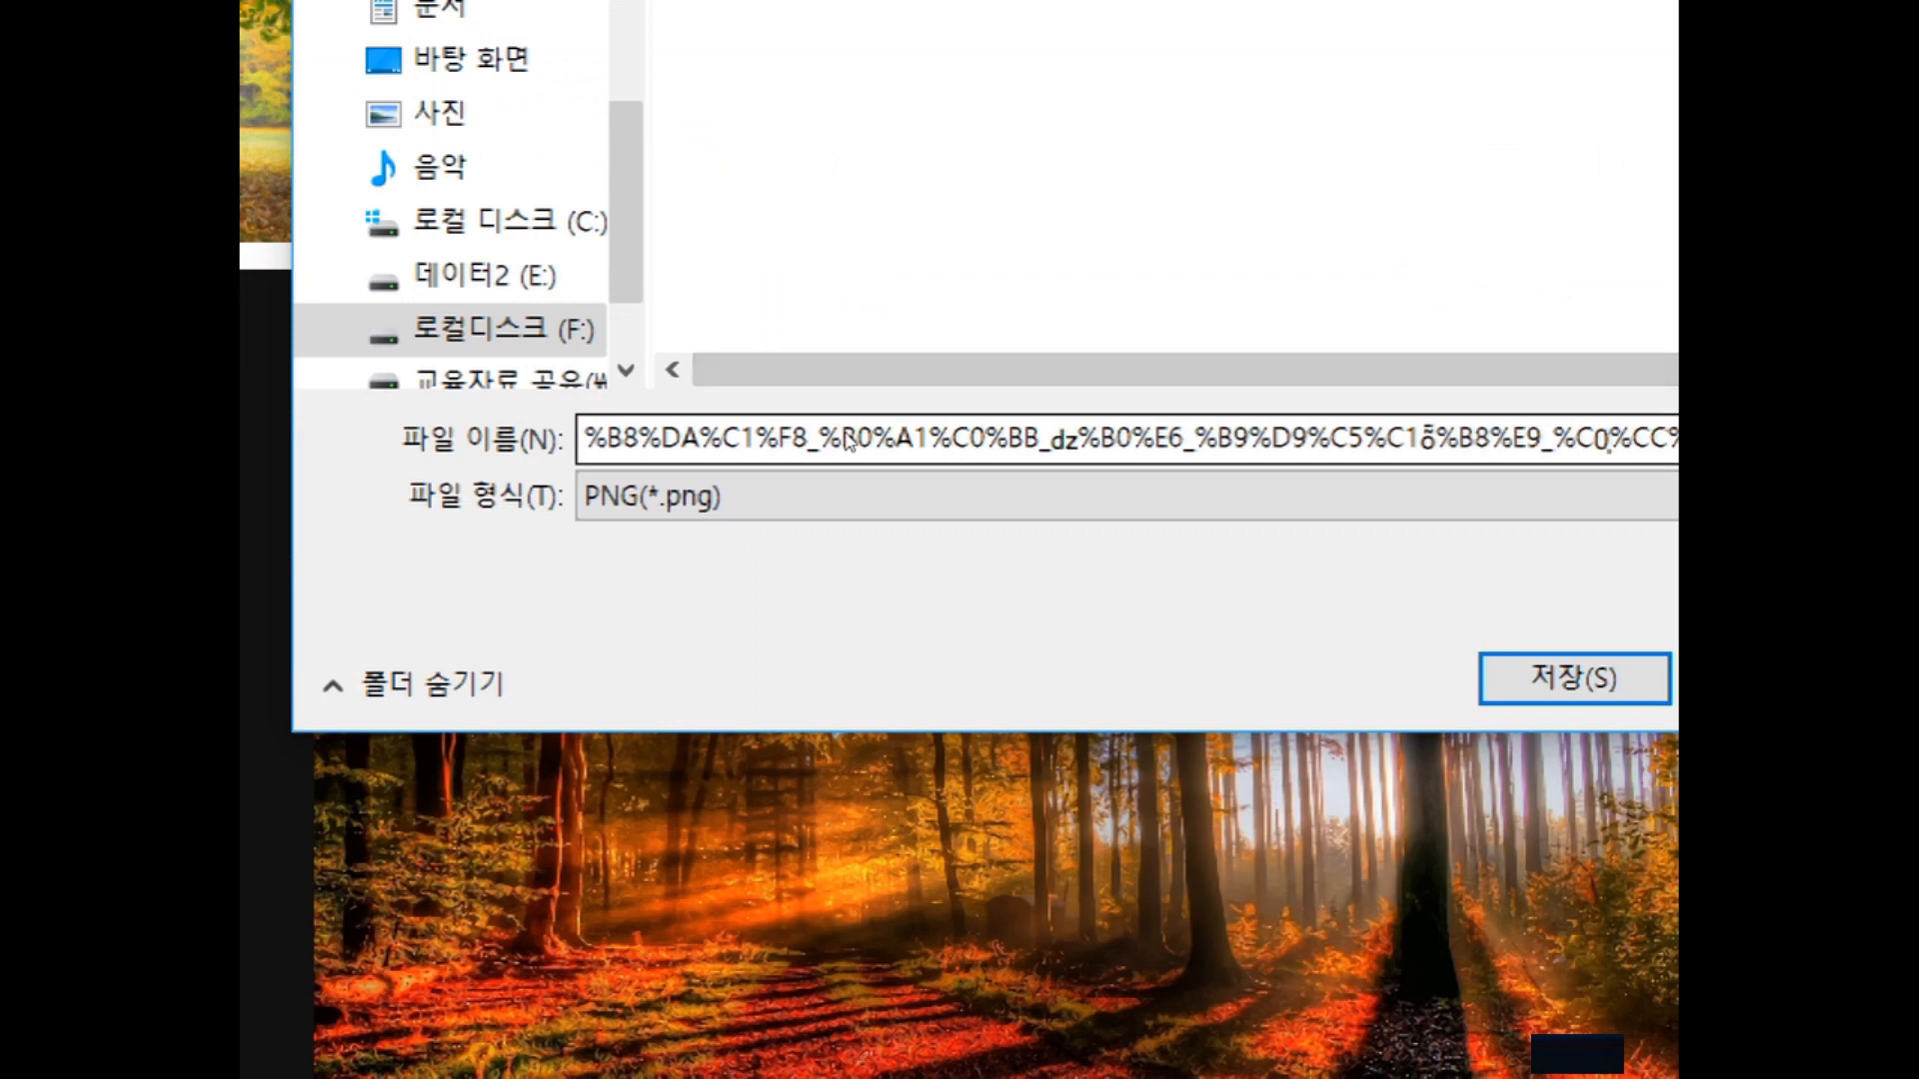
# - Replace the suggested file name with 가을풍경1, save the forest picture, and close its enlarged preview
pyautogui.press('ctrl')
pyautogui.press('ctrl')
pyautogui.press('ctrl')
pyautogui.hotkey('ctrl', 'a')
pyautogui.press('ctrl')
pyautogui.press('ctrl')
pyautogui.press('ctrl')
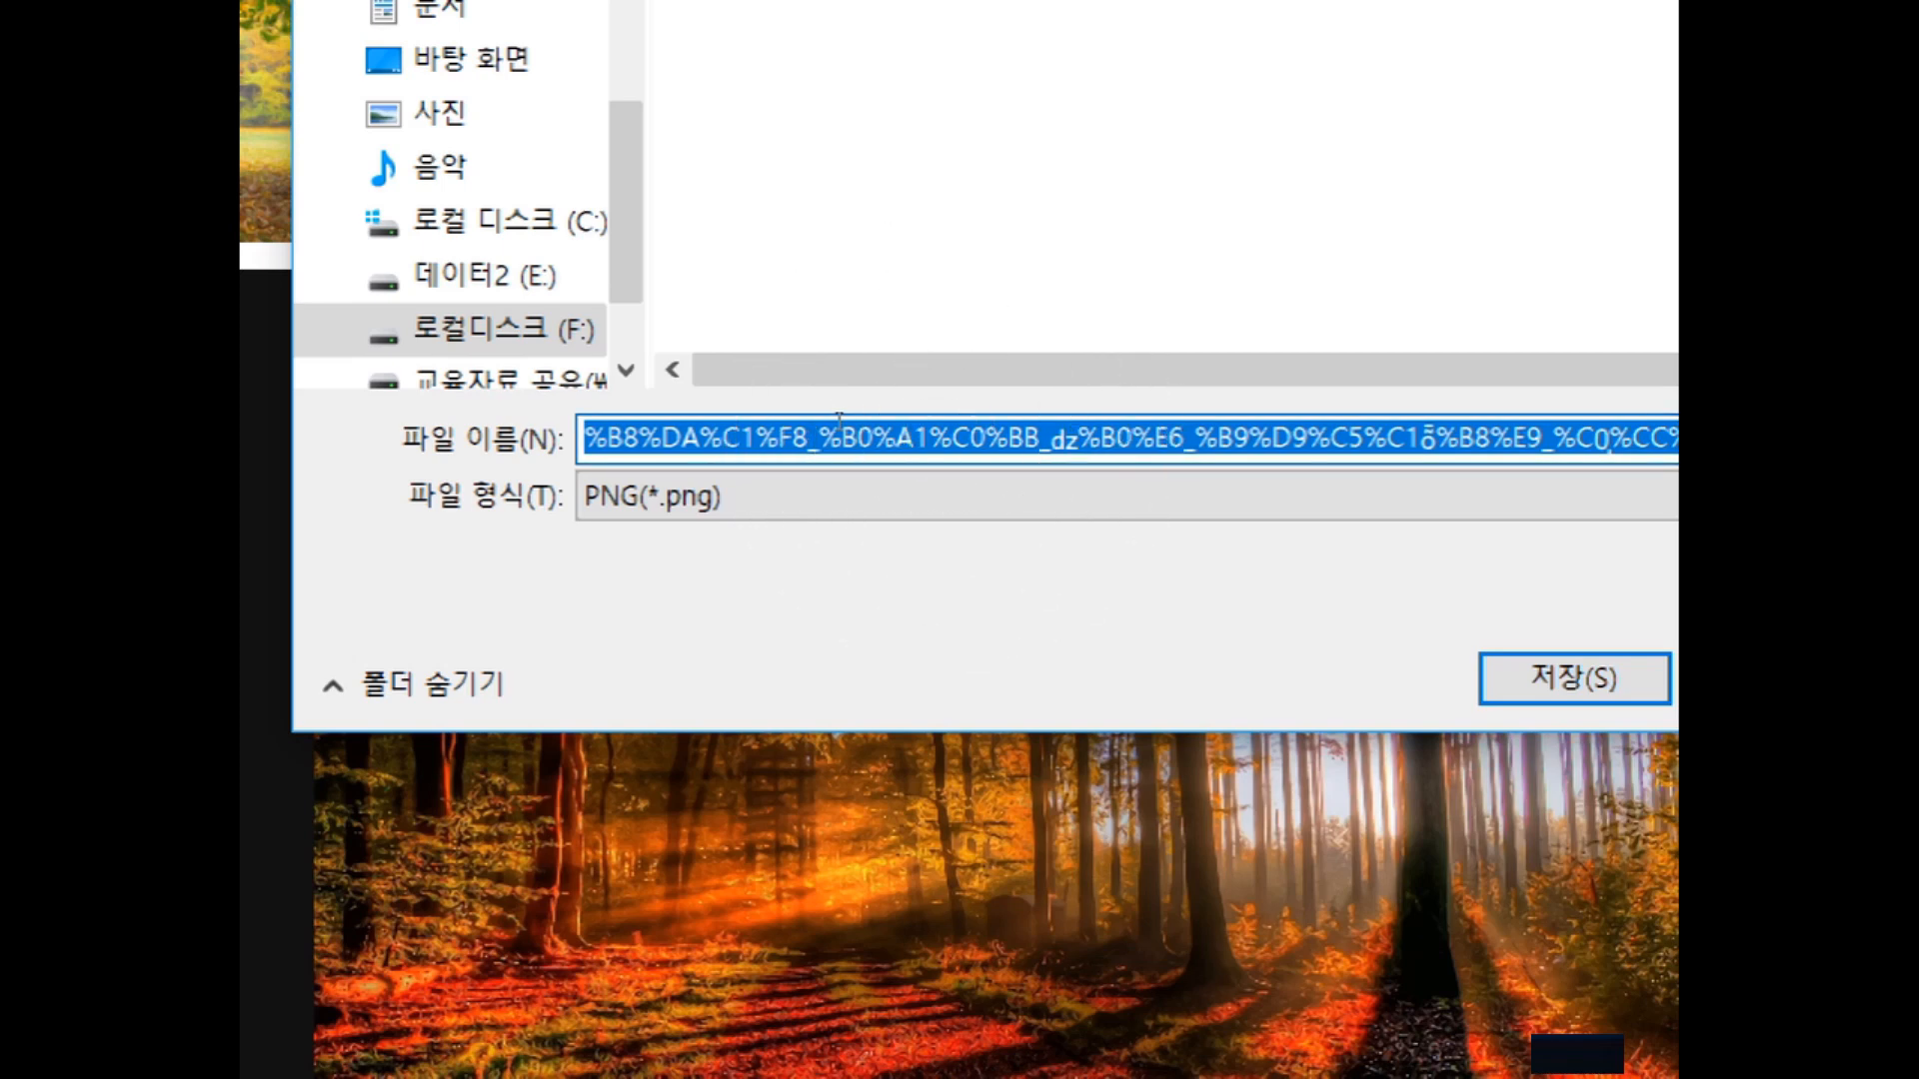
pyautogui.press('ctrl')
pyautogui.write('가을풍경1')
pyautogui.press('ctrl')
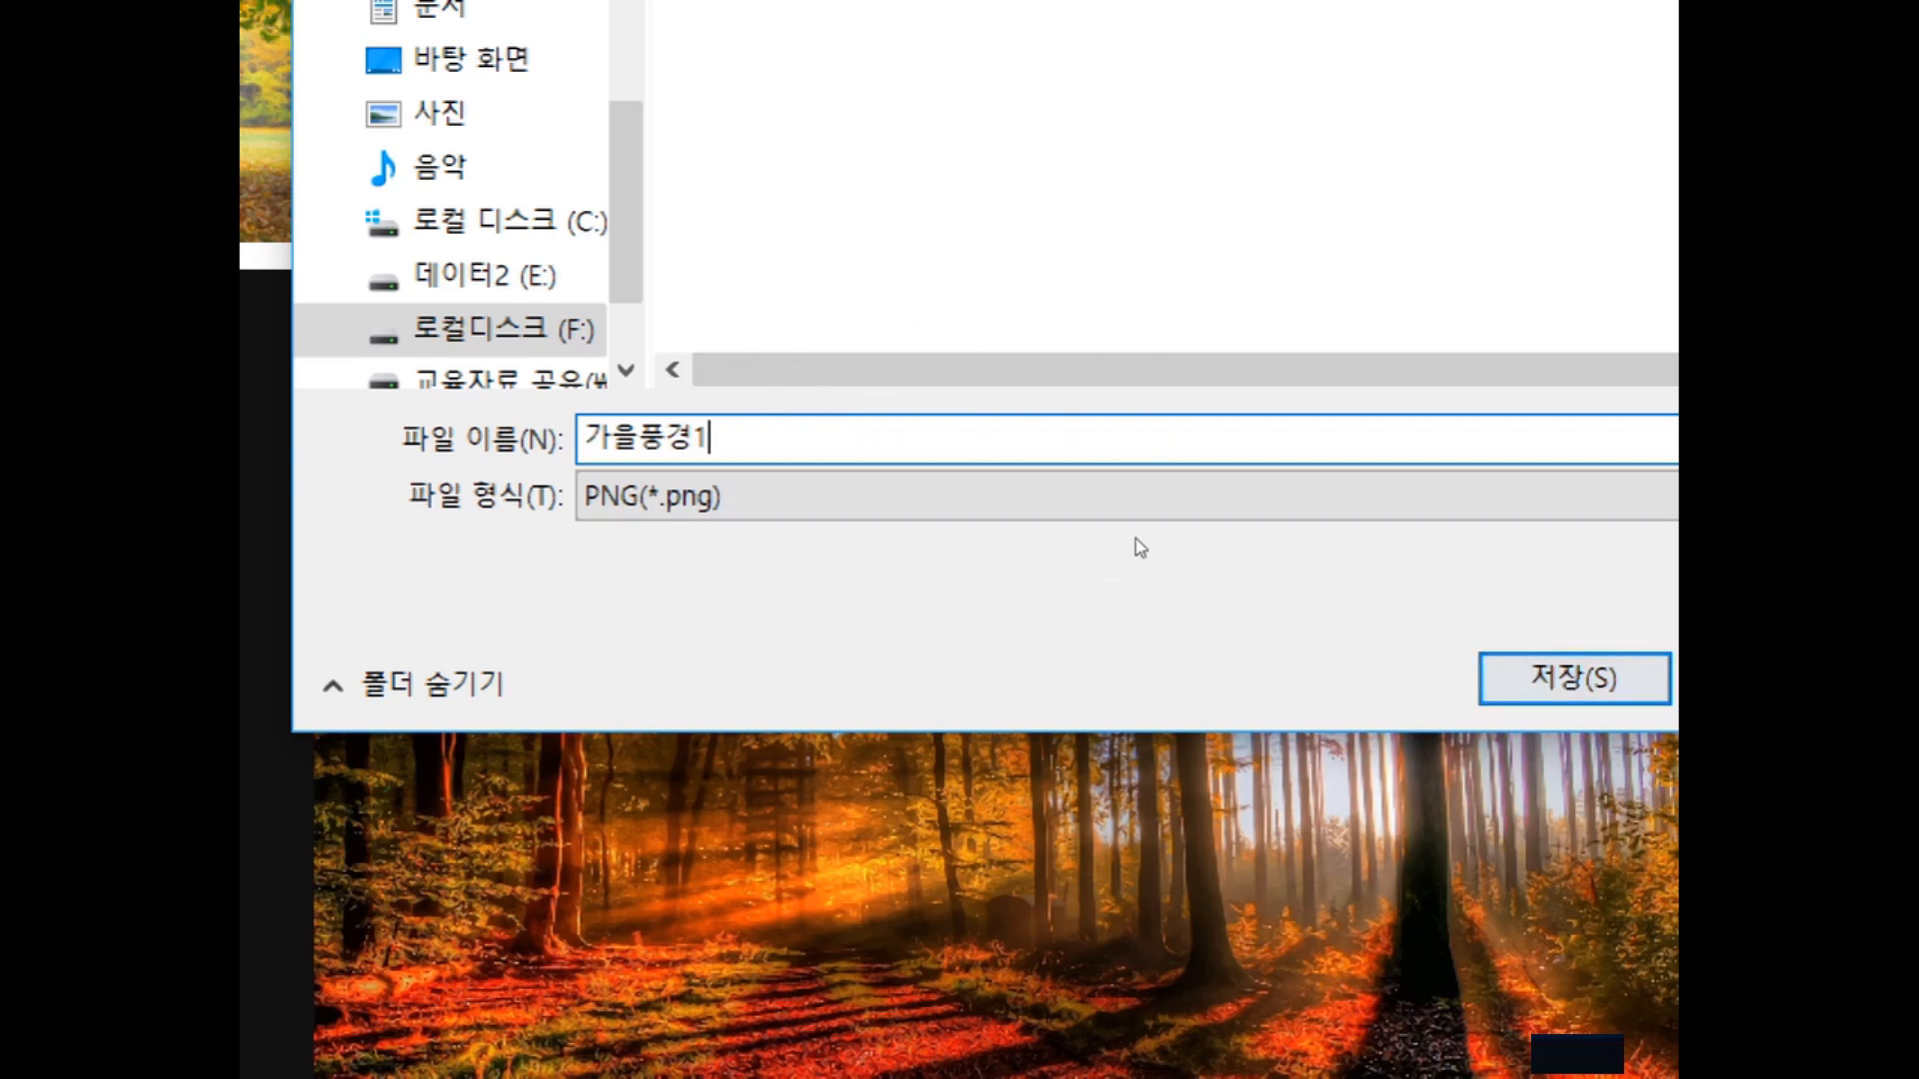
pyautogui.press('Return')
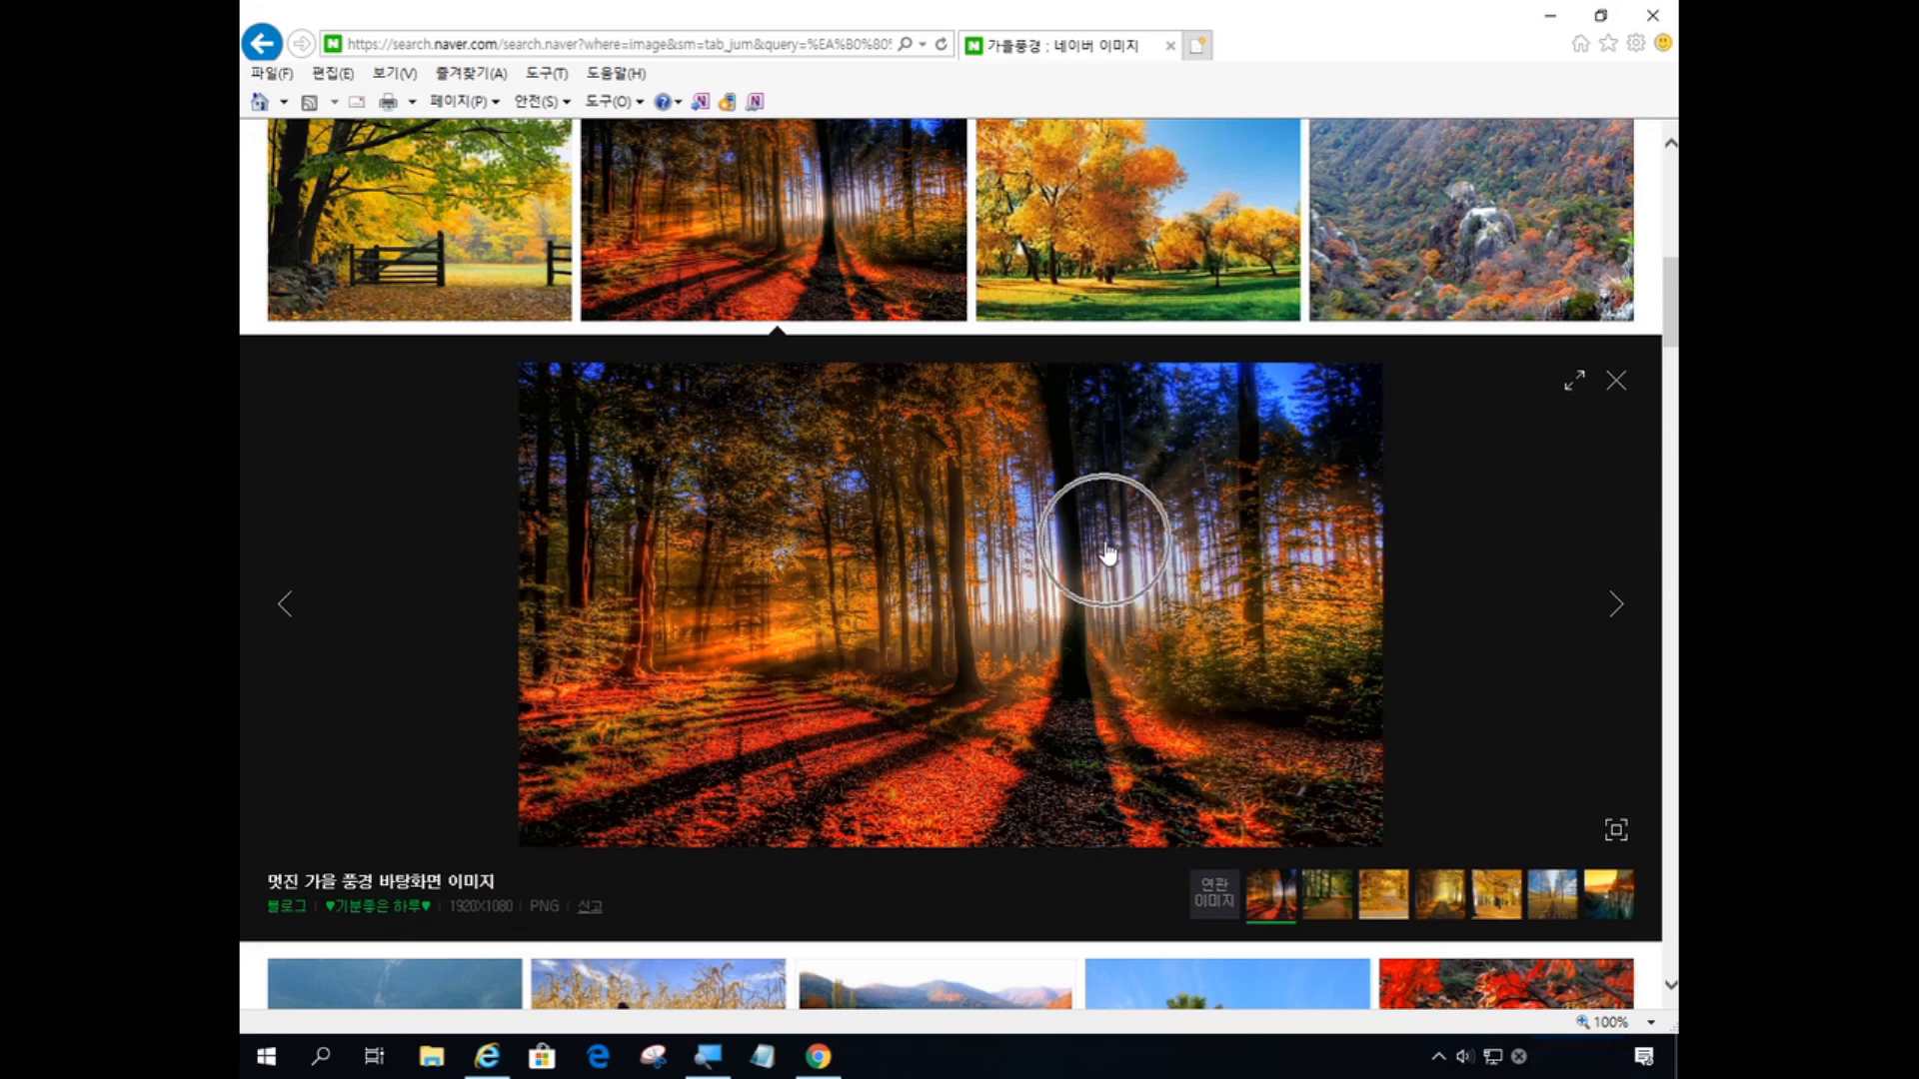
pyautogui.click(1616, 382)
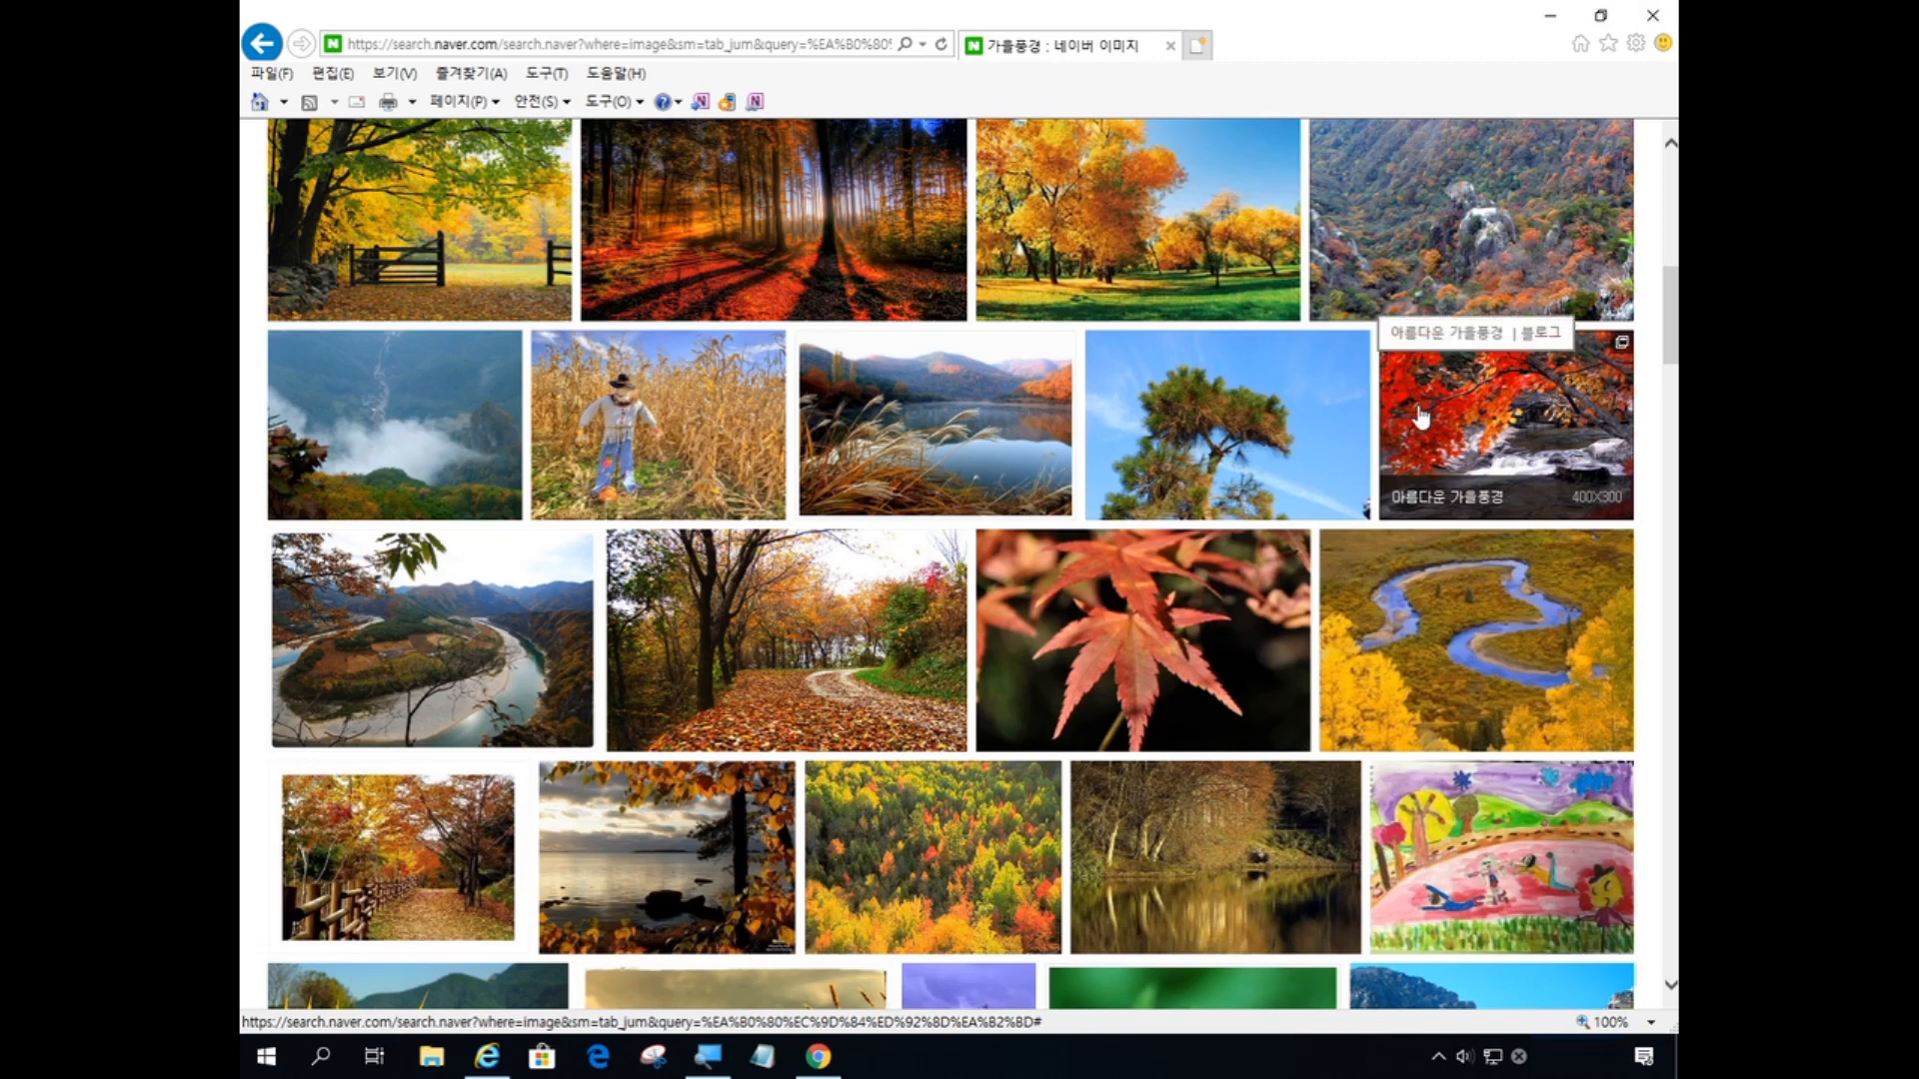
# - Browse the autumn results and enlarge the picture of the leaf-covered path winding through the trees
pyautogui.scroll(-4, 789, 320)
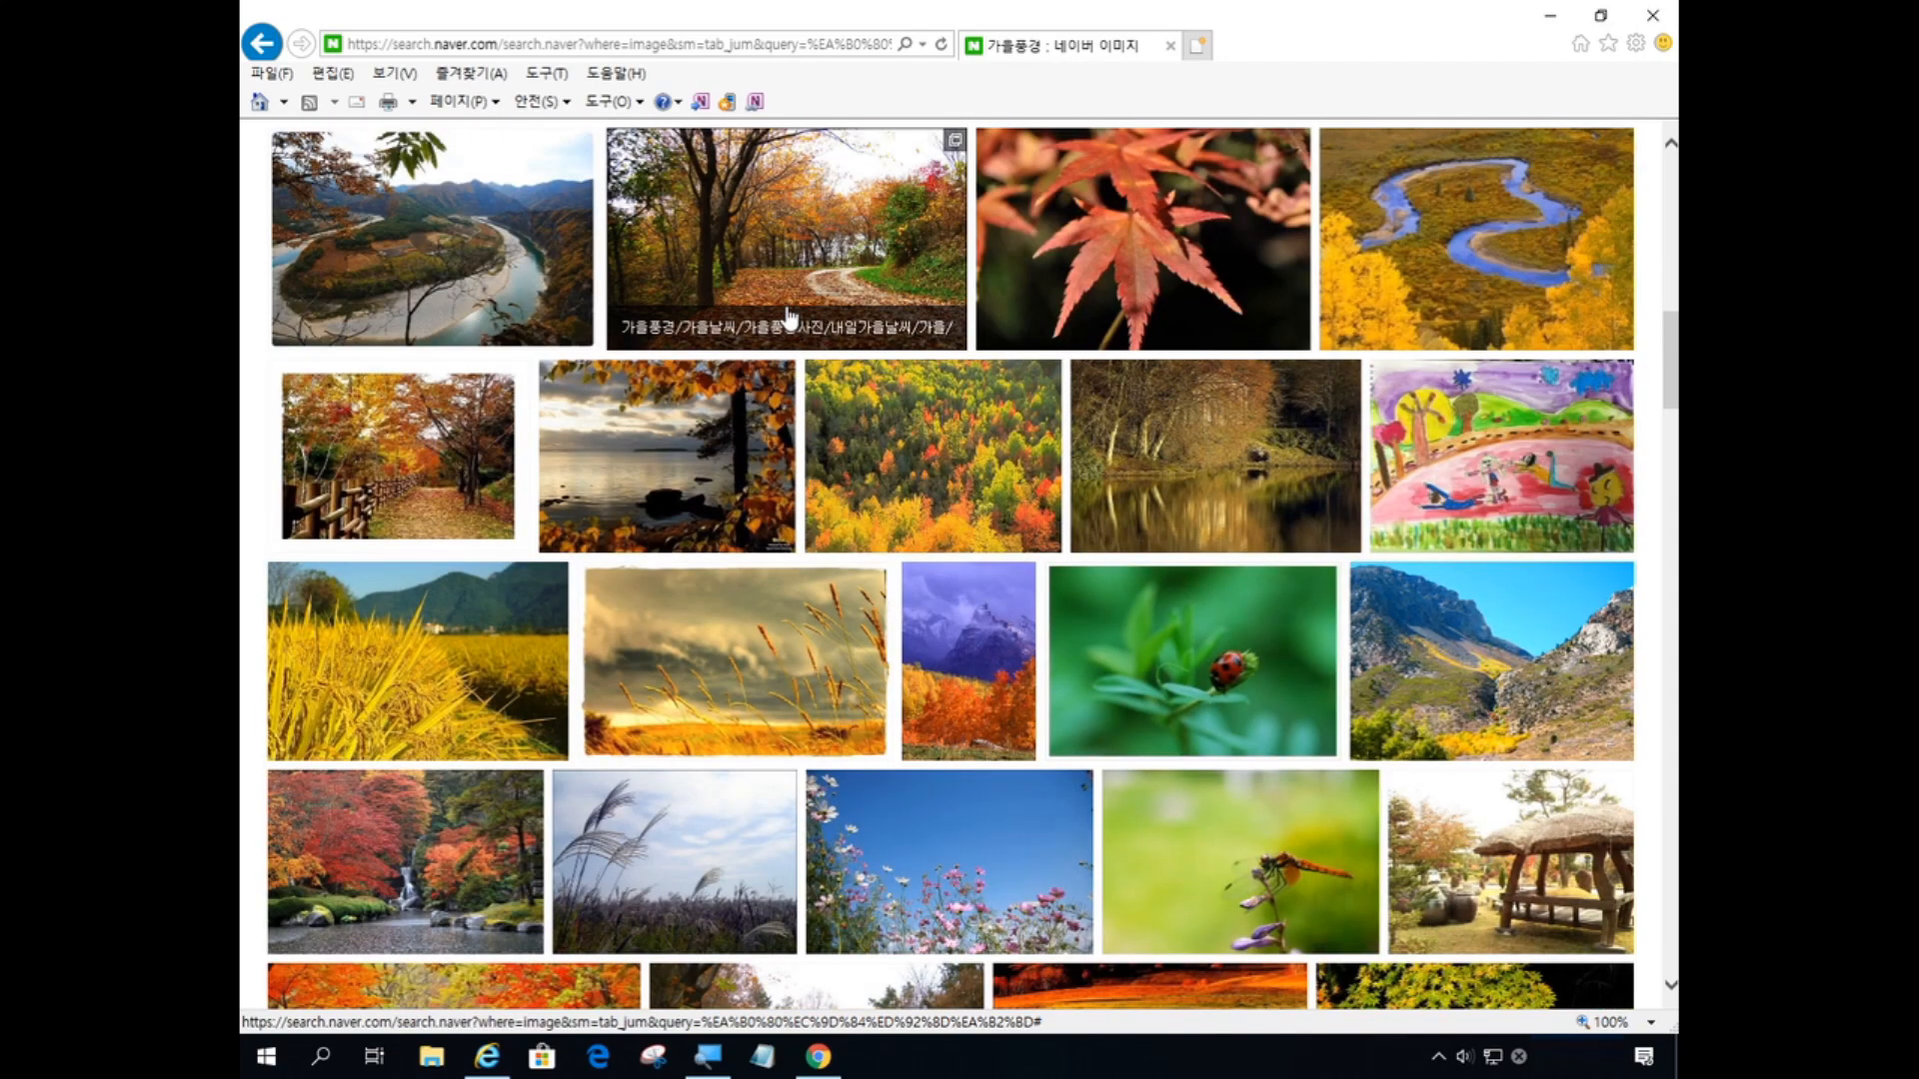
pyautogui.scroll(3, 790, 320)
pyautogui.scroll(3, 839, 370)
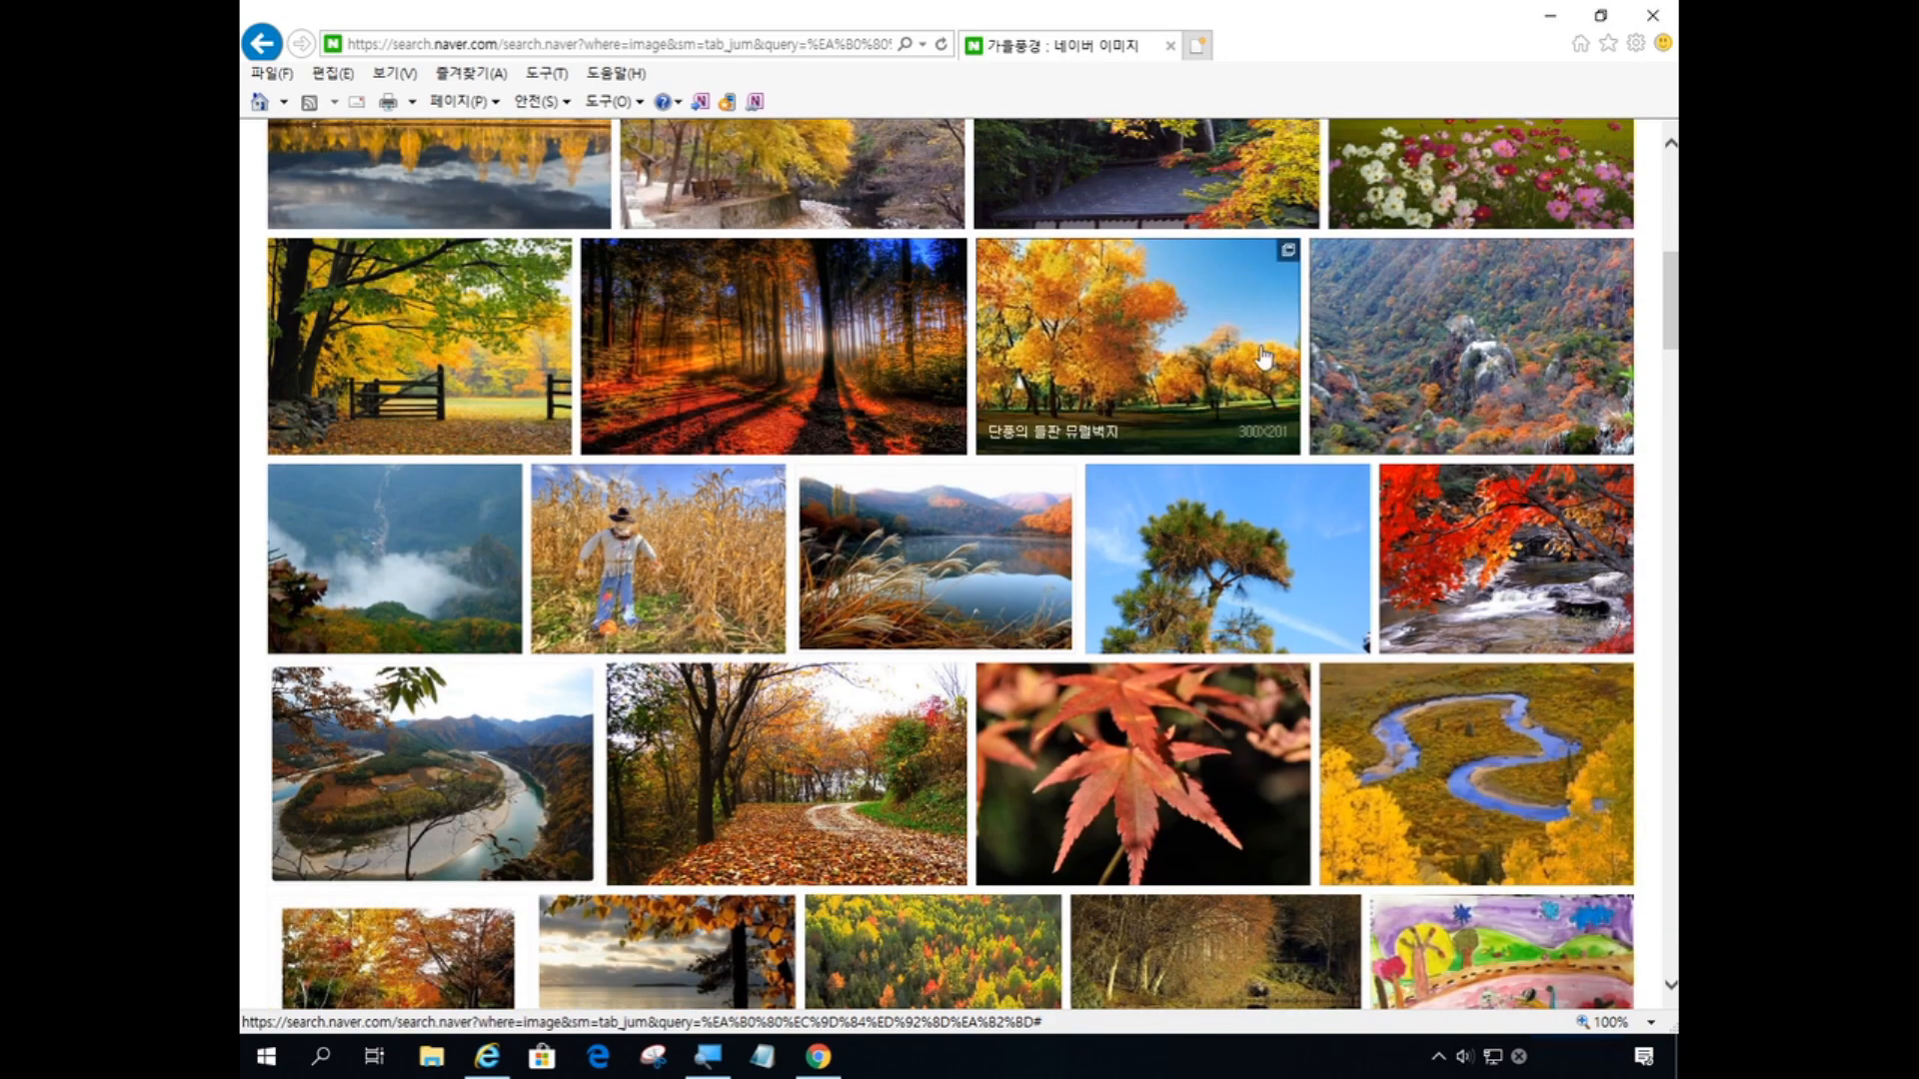
pyautogui.scroll(-1, 1109, 384)
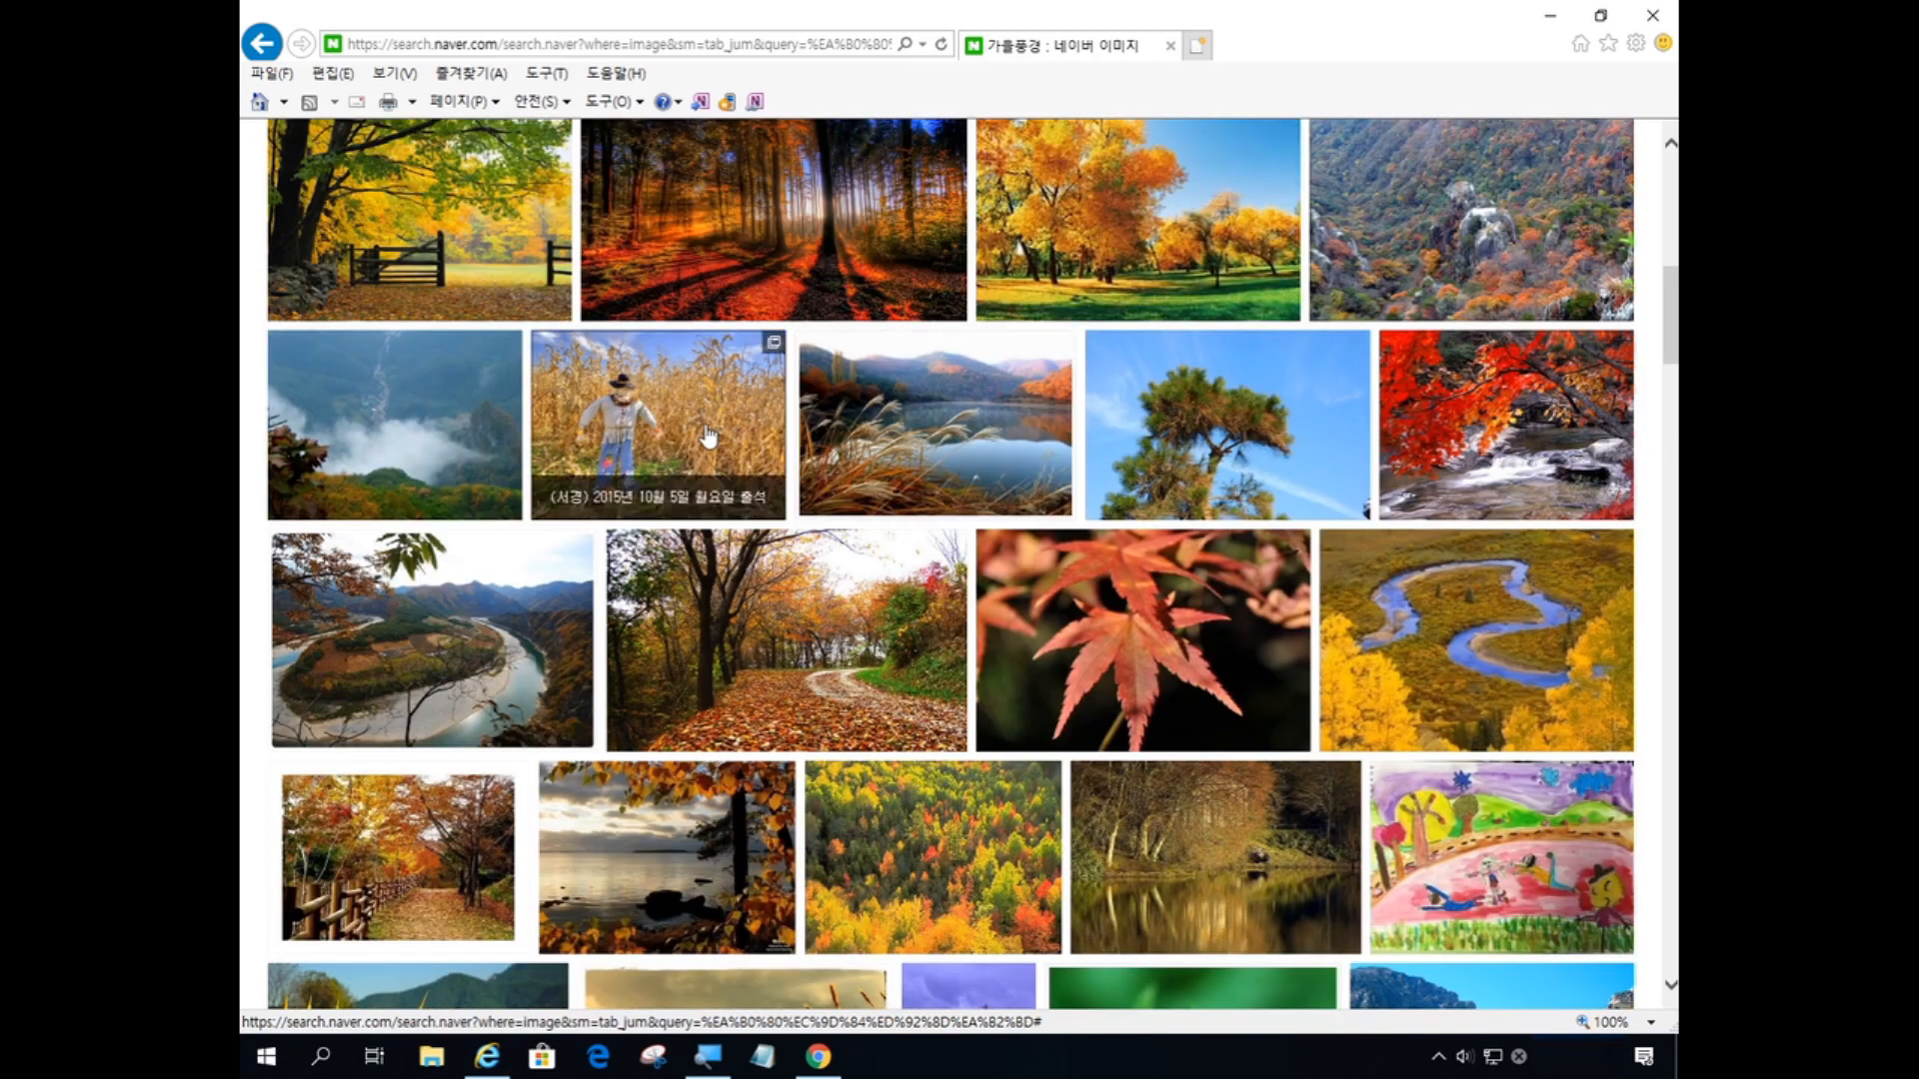
pyautogui.scroll(-1, 706, 530)
pyautogui.scroll(-1, 869, 370)
pyautogui.click(869, 369)
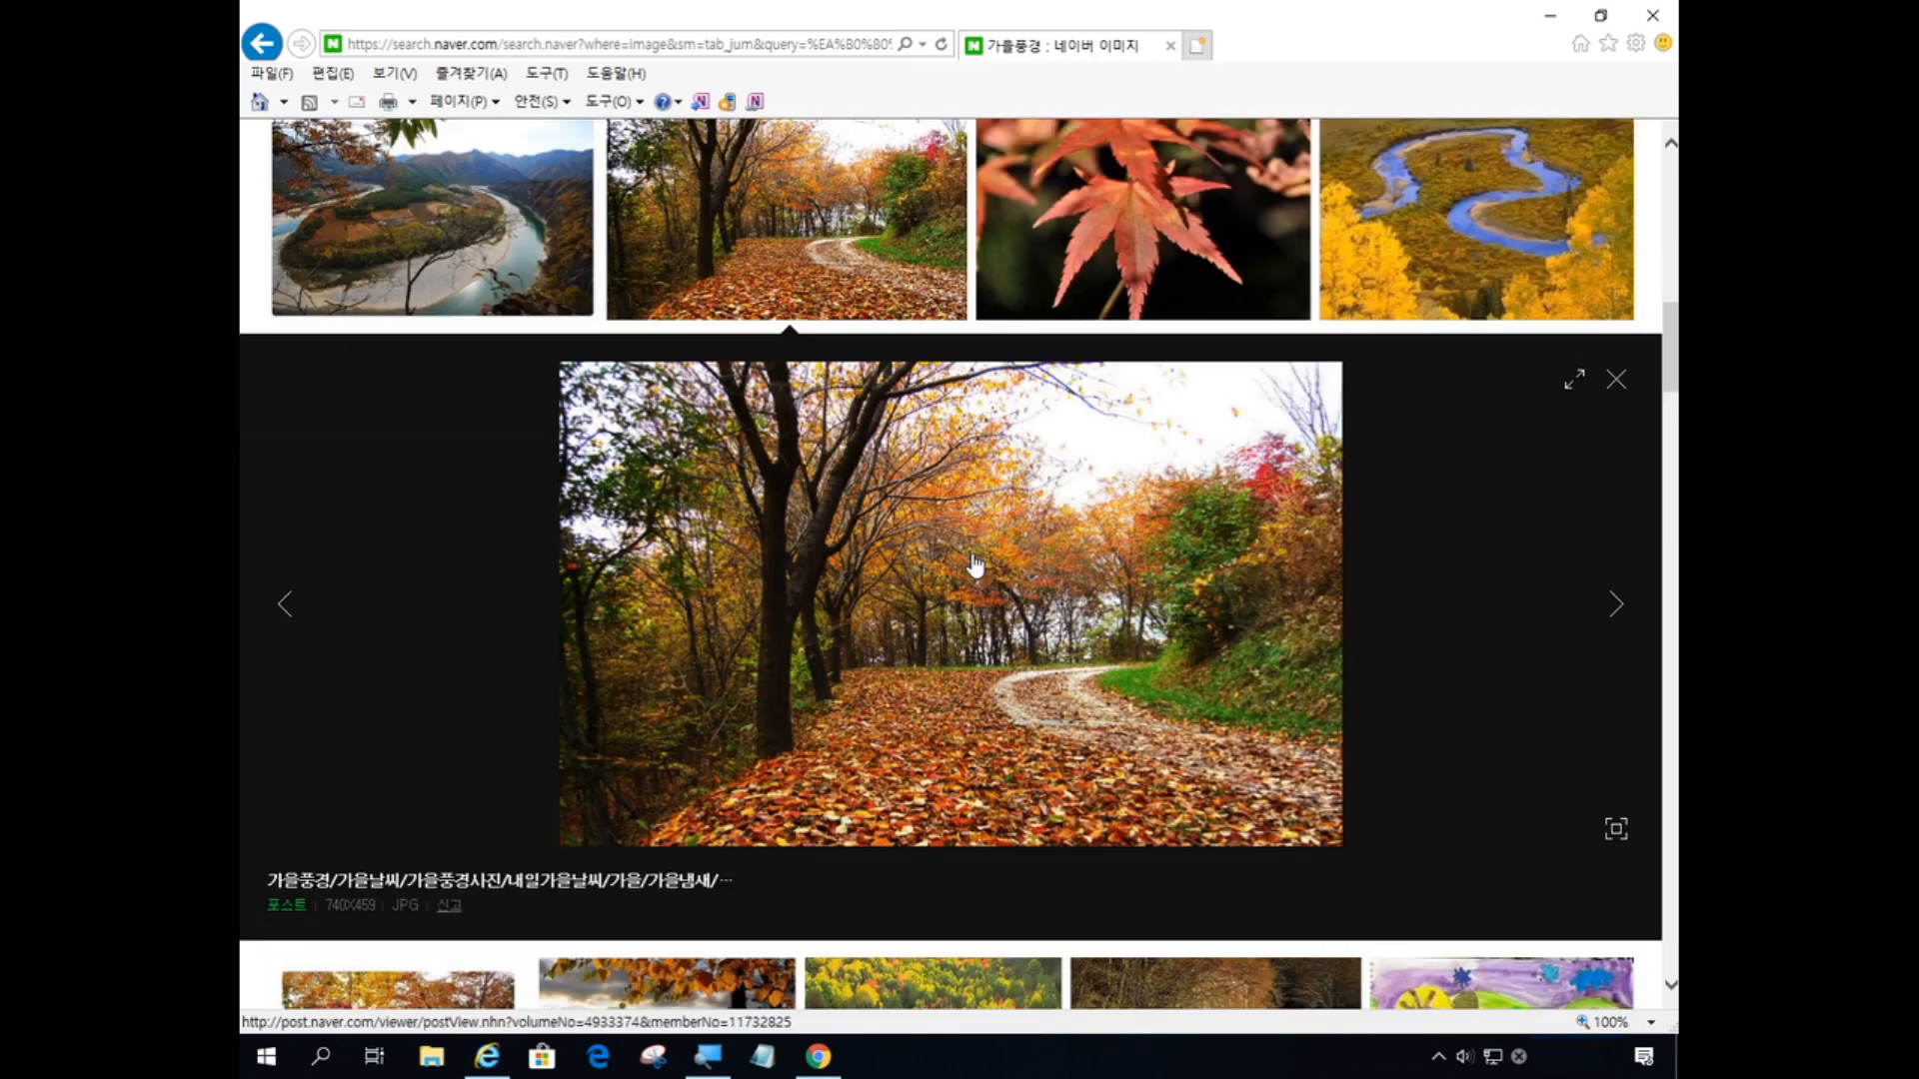
pyautogui.scroll(-1, 999, 700)
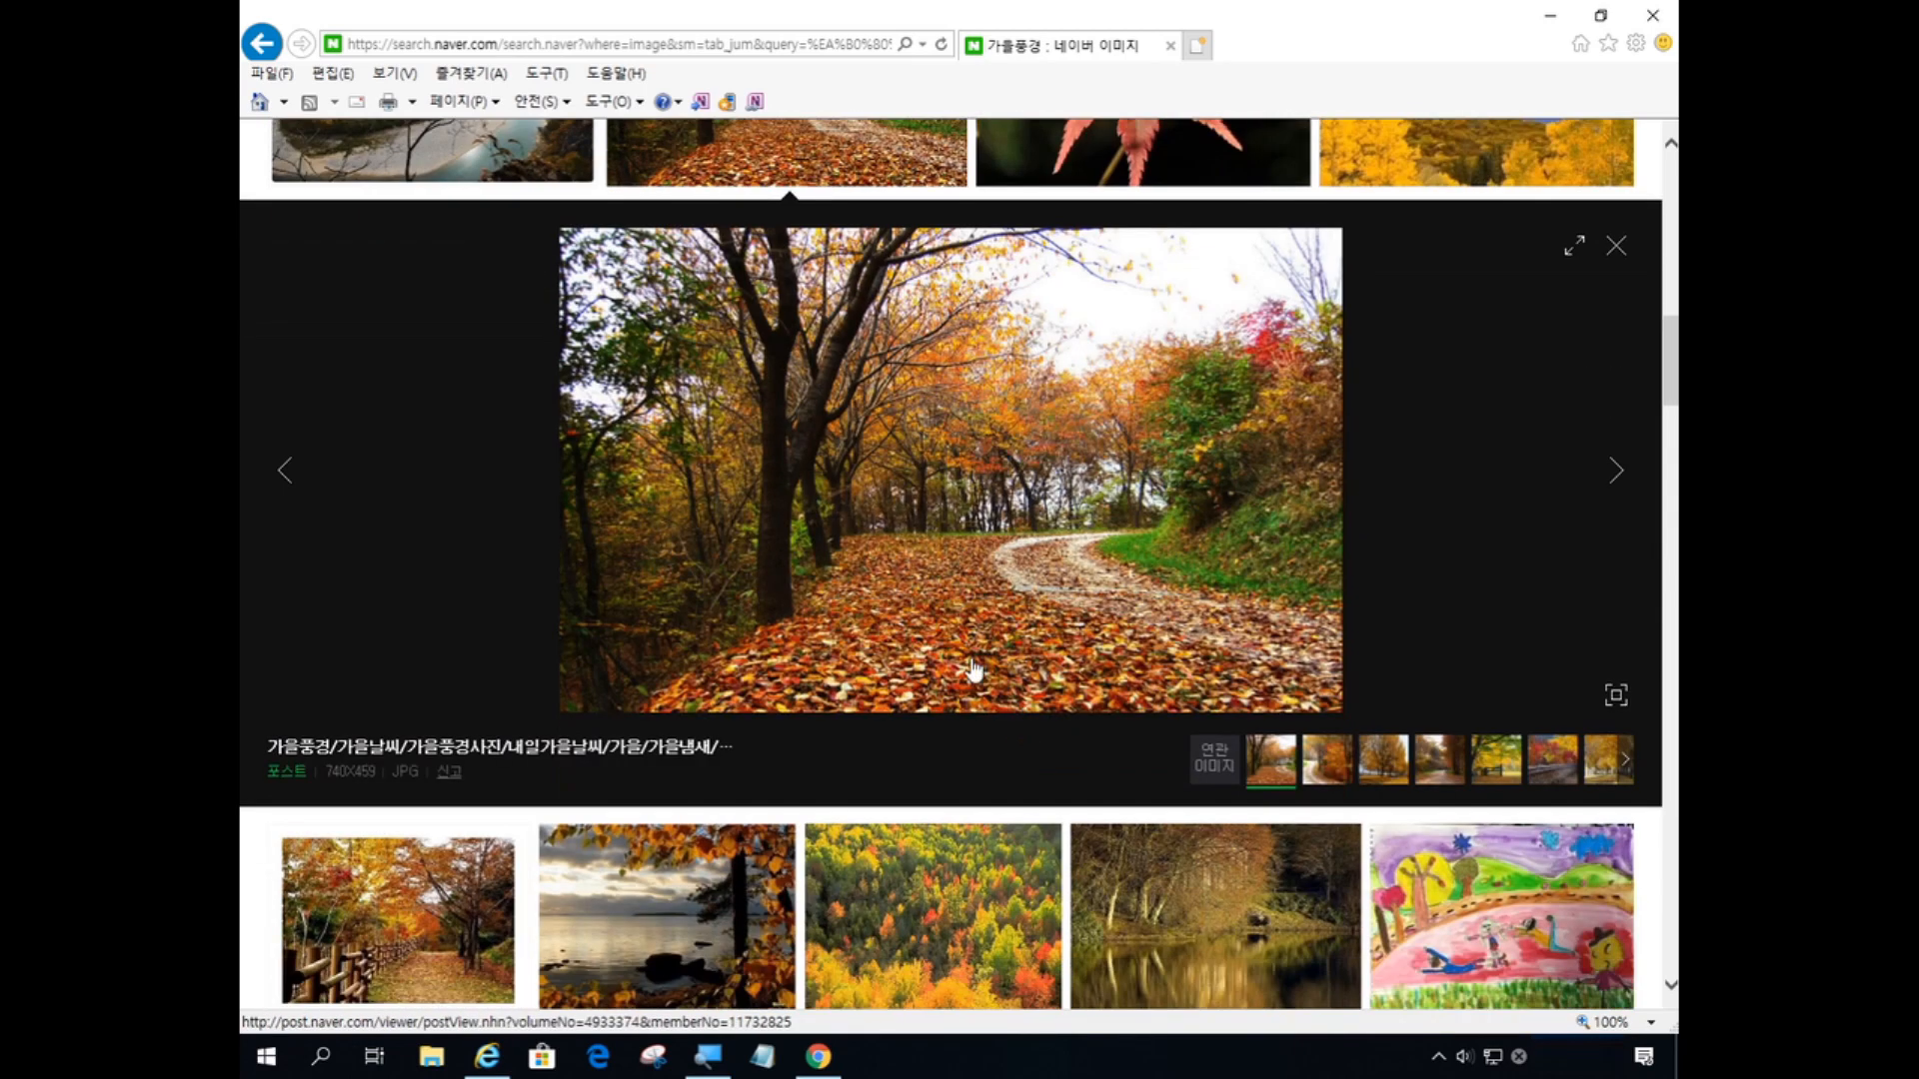
pyautogui.click(996, 443)
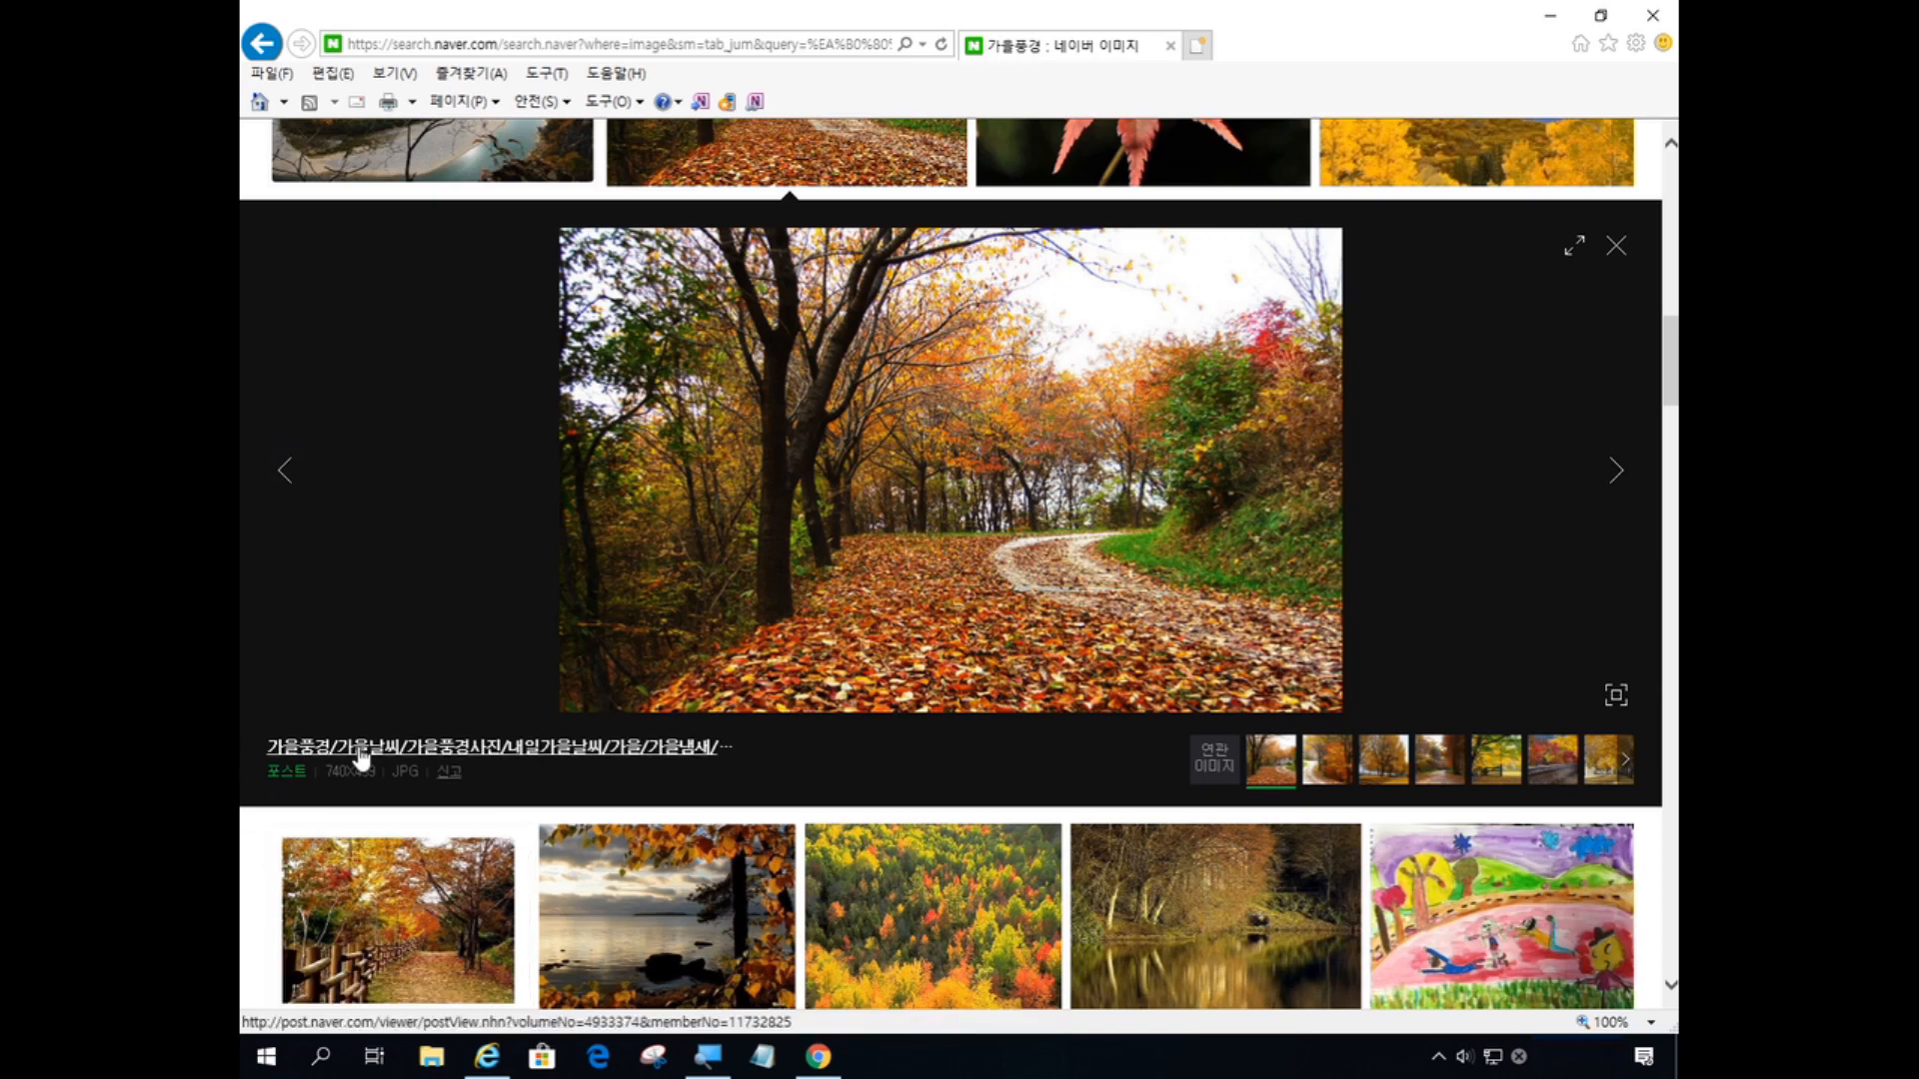
pyautogui.click(1049, 373)
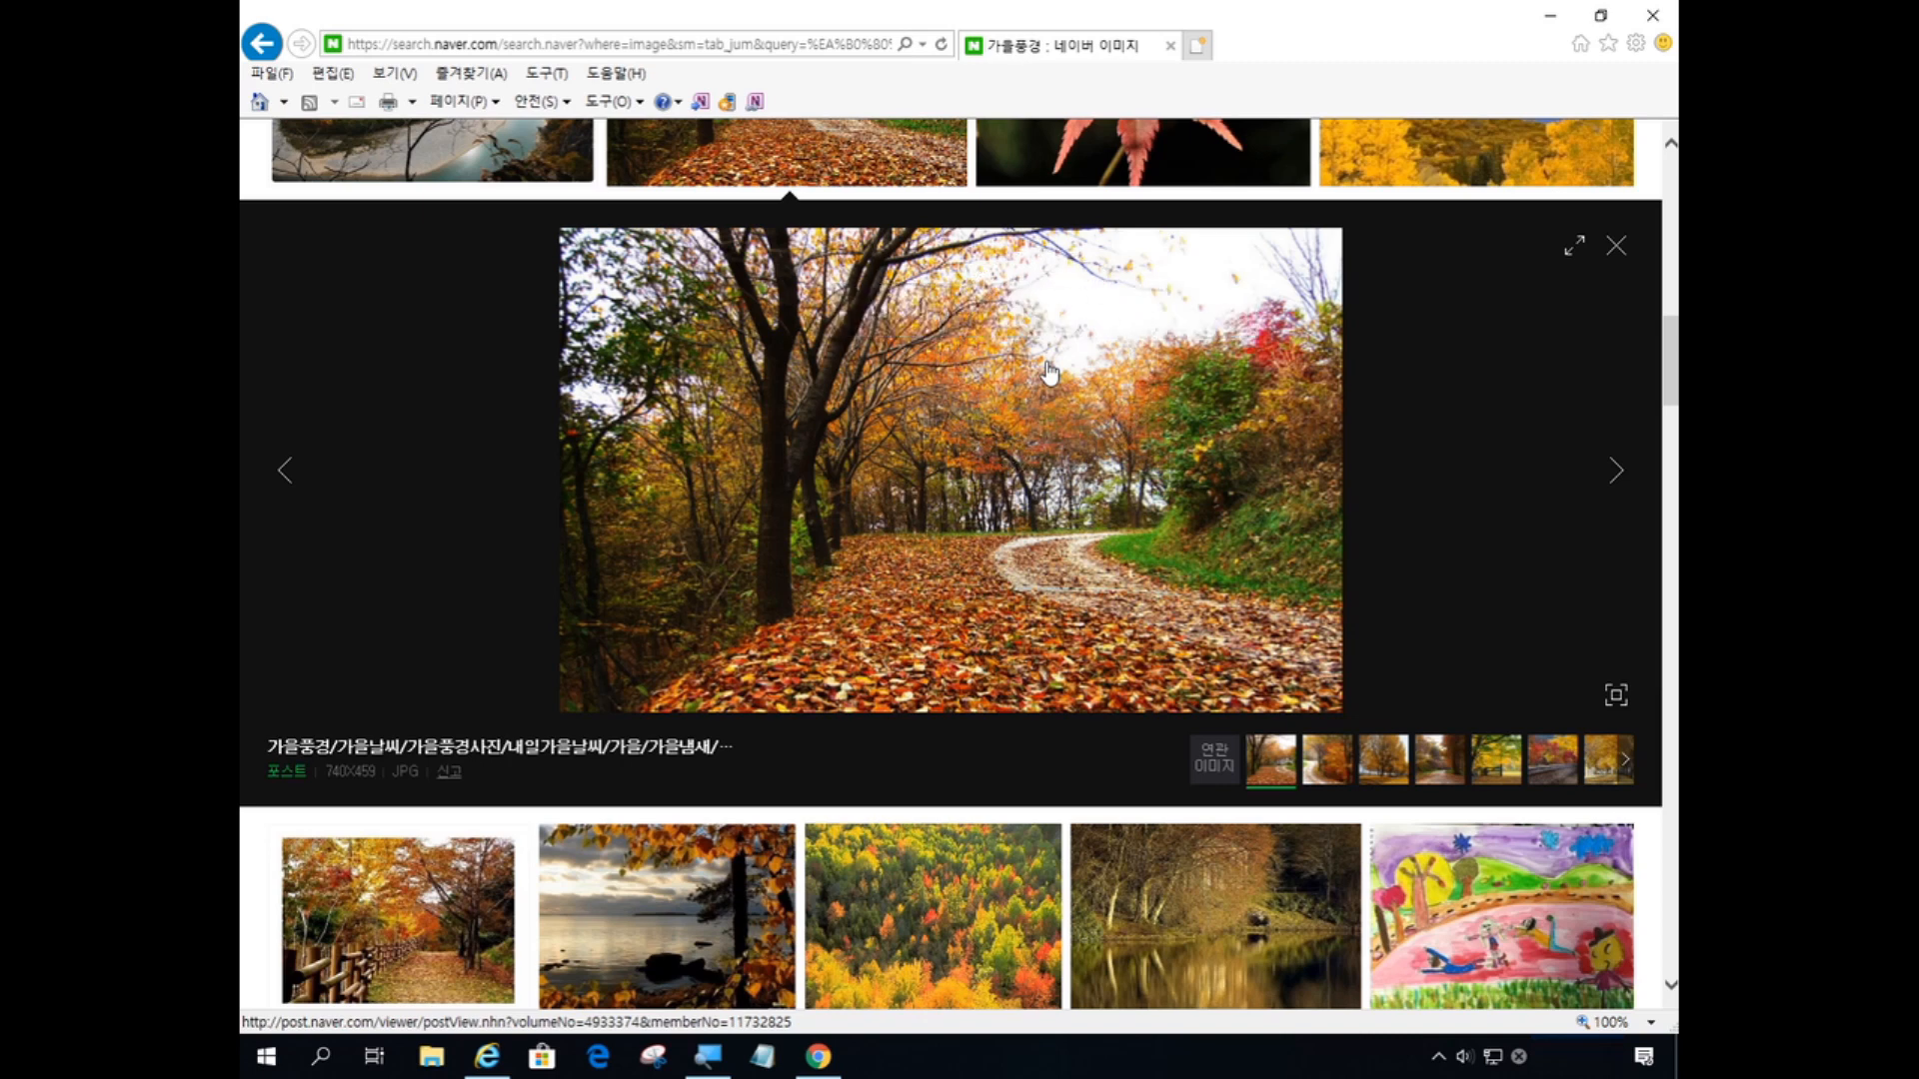
# - Save the leaf-covered path picture as 가을풍경2 in the same folder and close its enlarged preview
pyautogui.rightClick(932, 360)
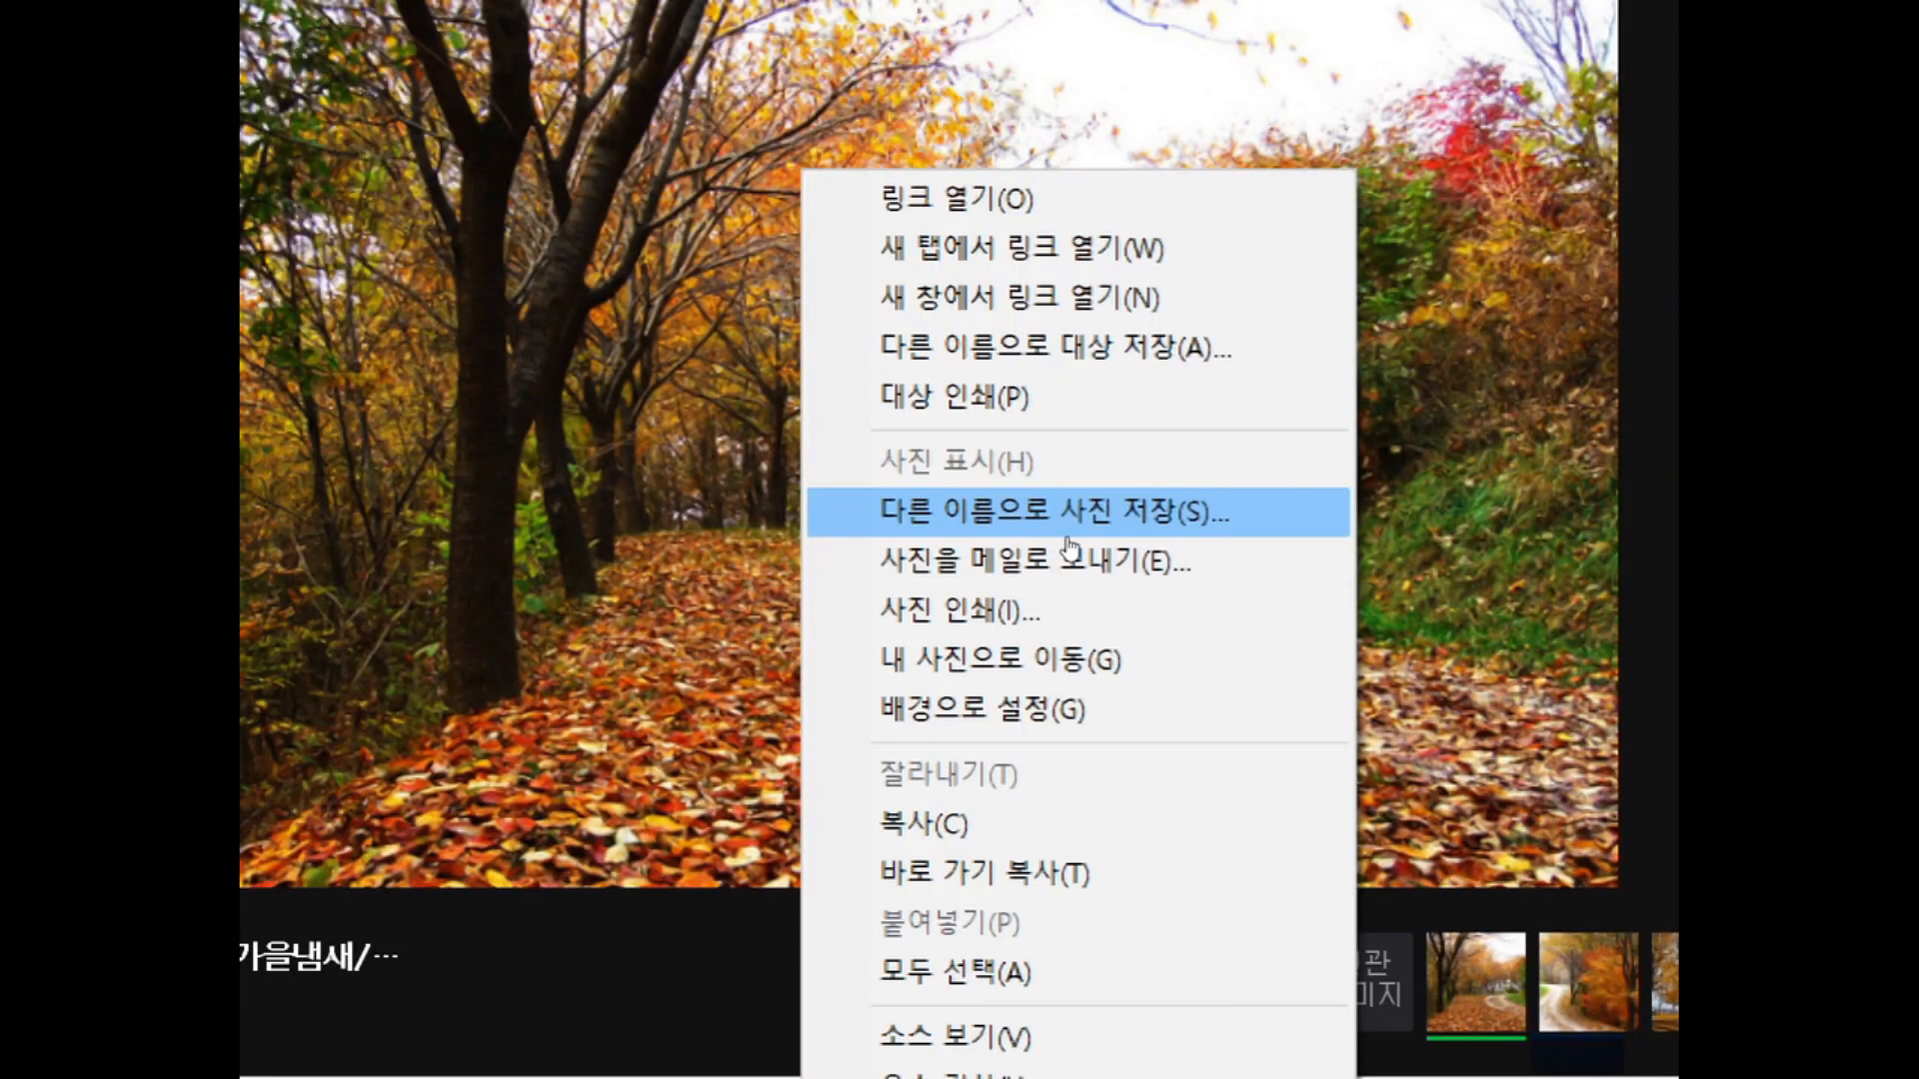
pyautogui.click(1077, 531)
pyautogui.click(1076, 529)
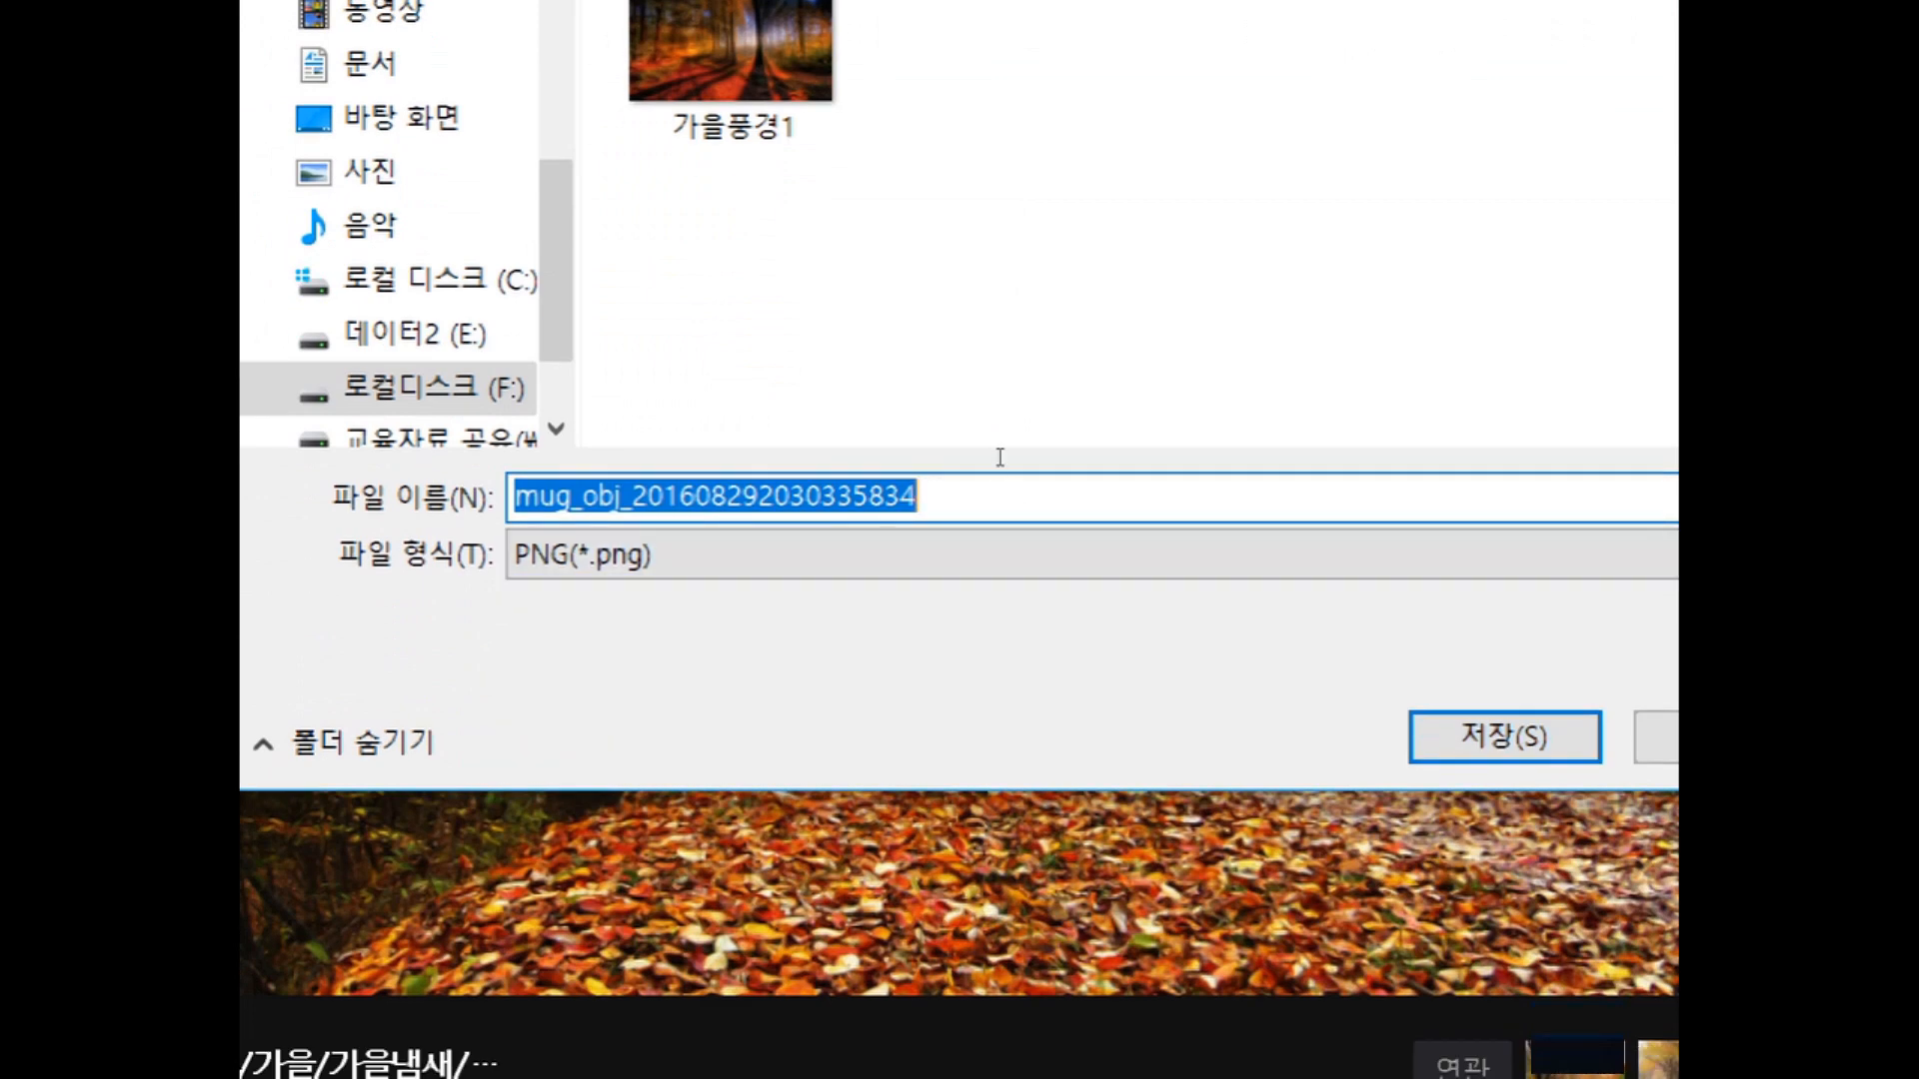
pyautogui.press('ctrl')
pyautogui.write('가을풍경2')
pyautogui.press('Return')
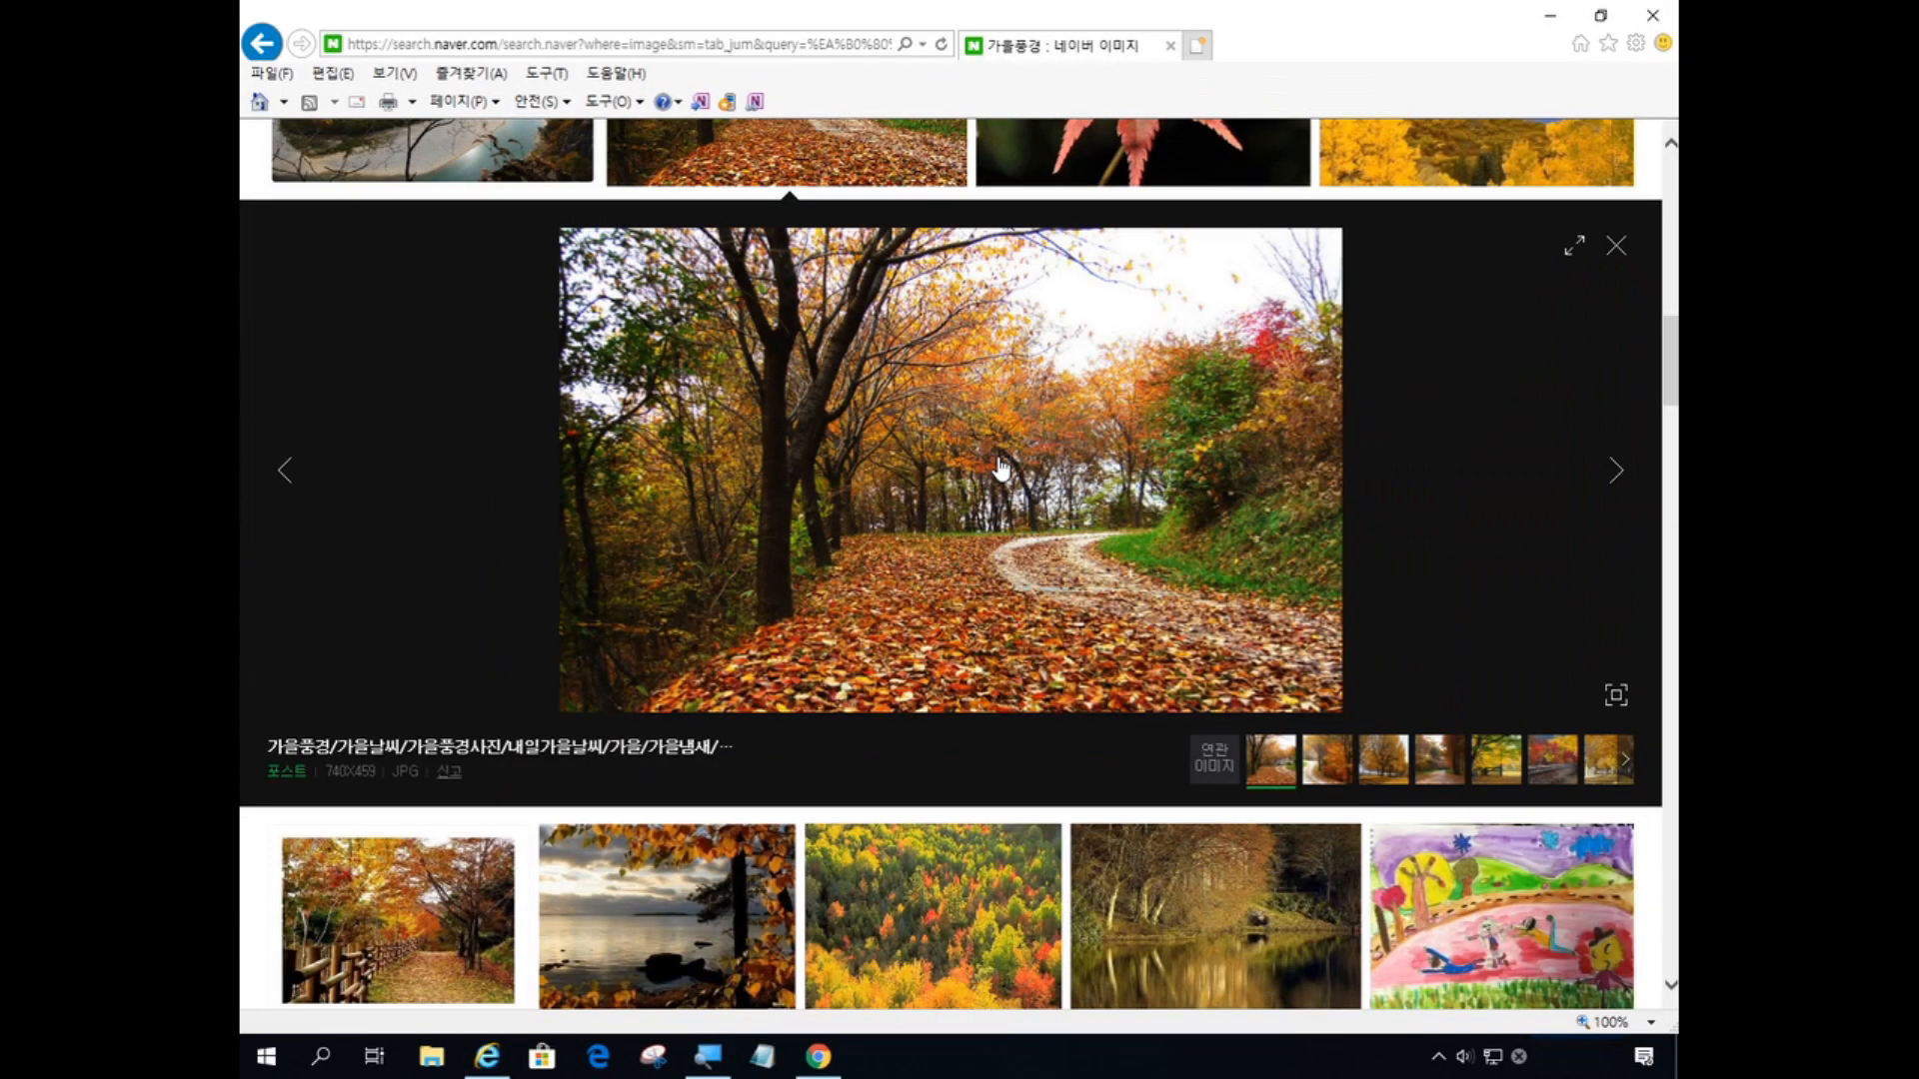
pyautogui.click(1618, 246)
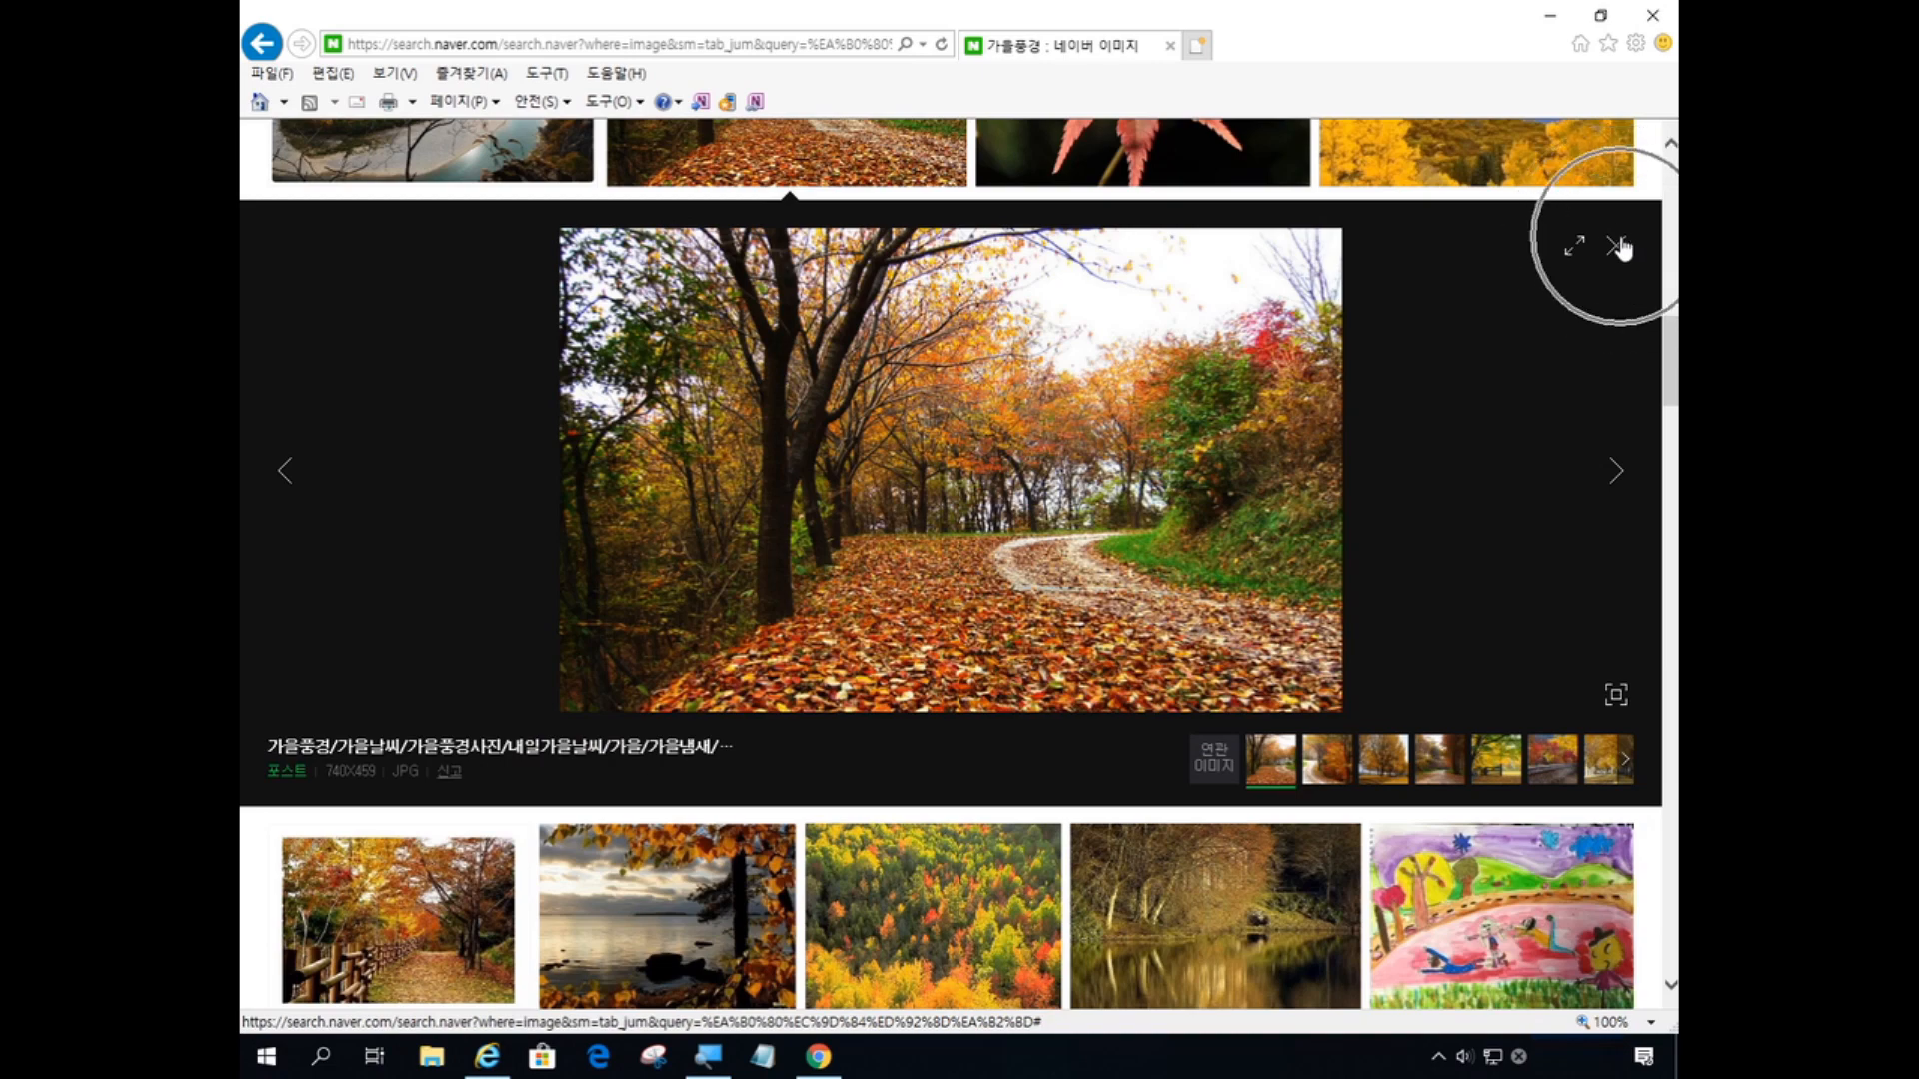
pyautogui.click(1616, 246)
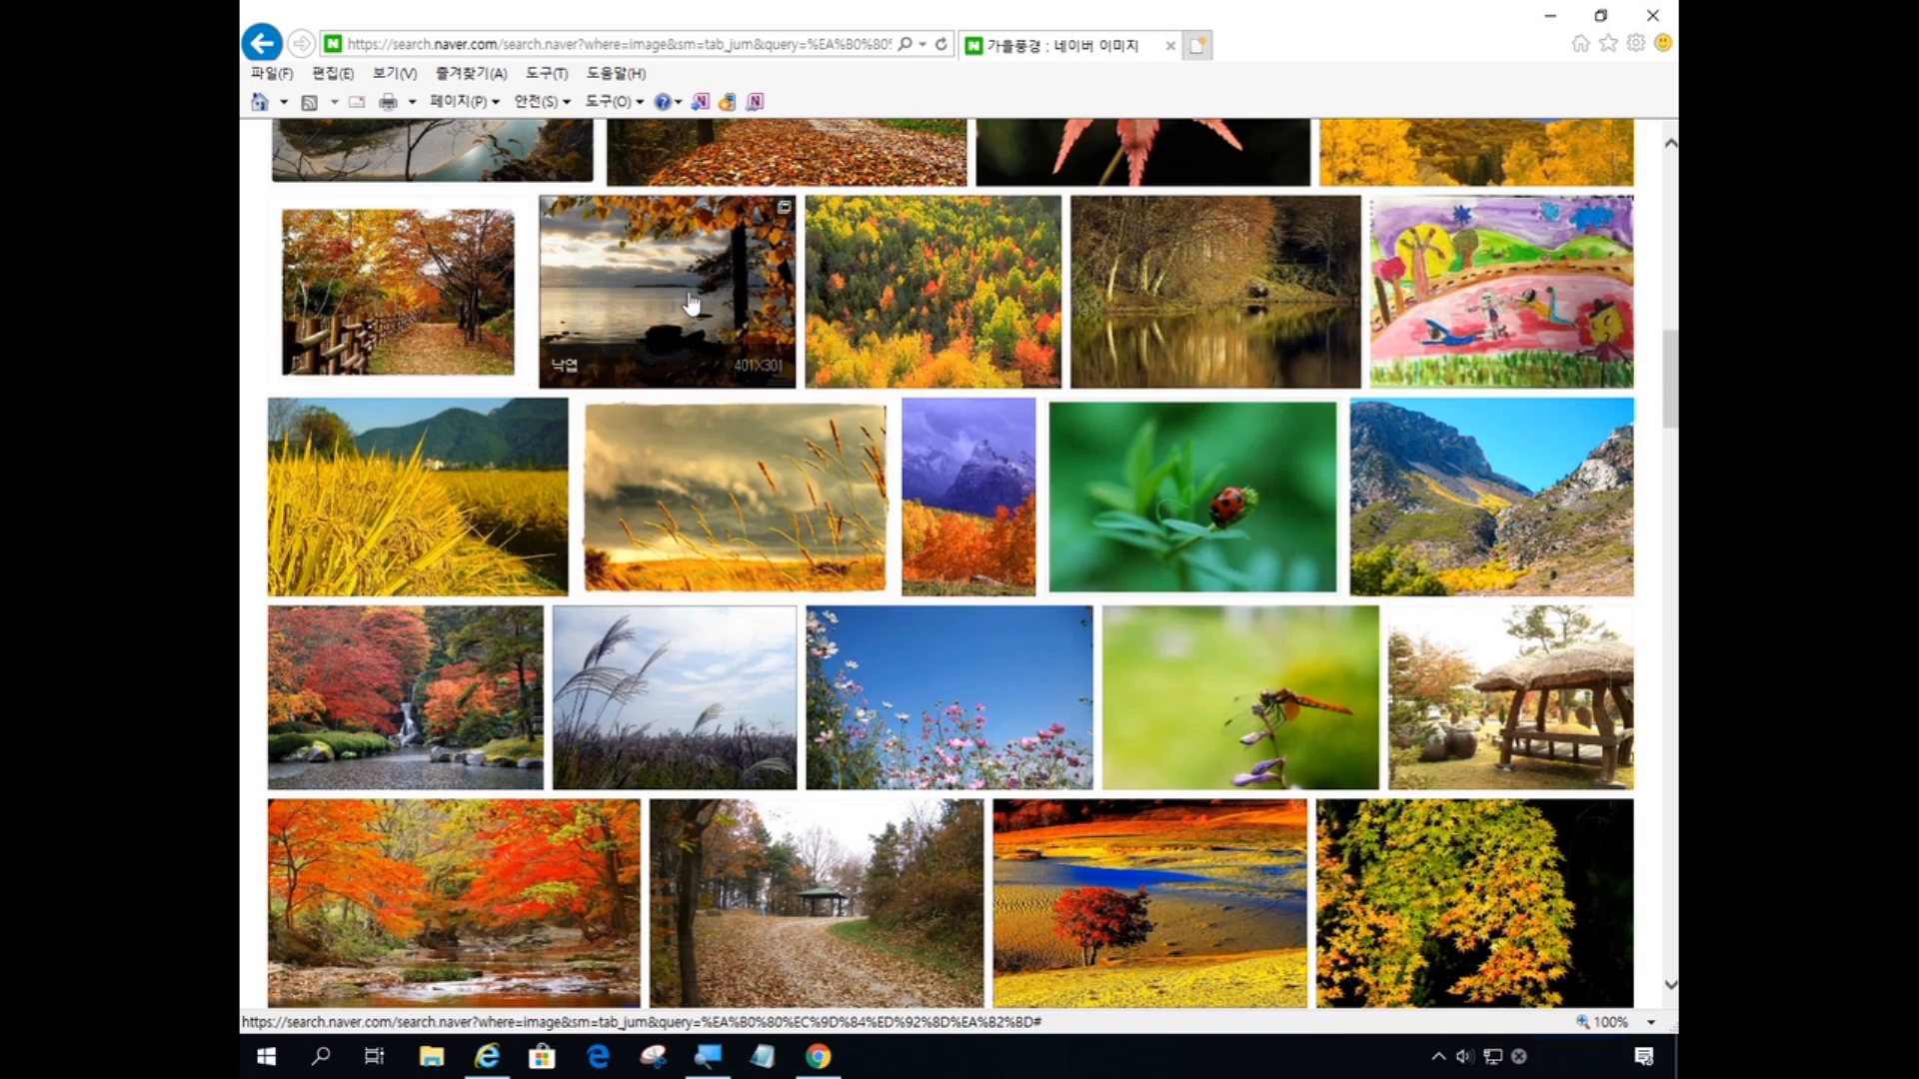
# - Browse further through the results and enlarge the 816x516 picture of golden grass under a cloudy sky
pyautogui.scroll(-1, 1286, 345)
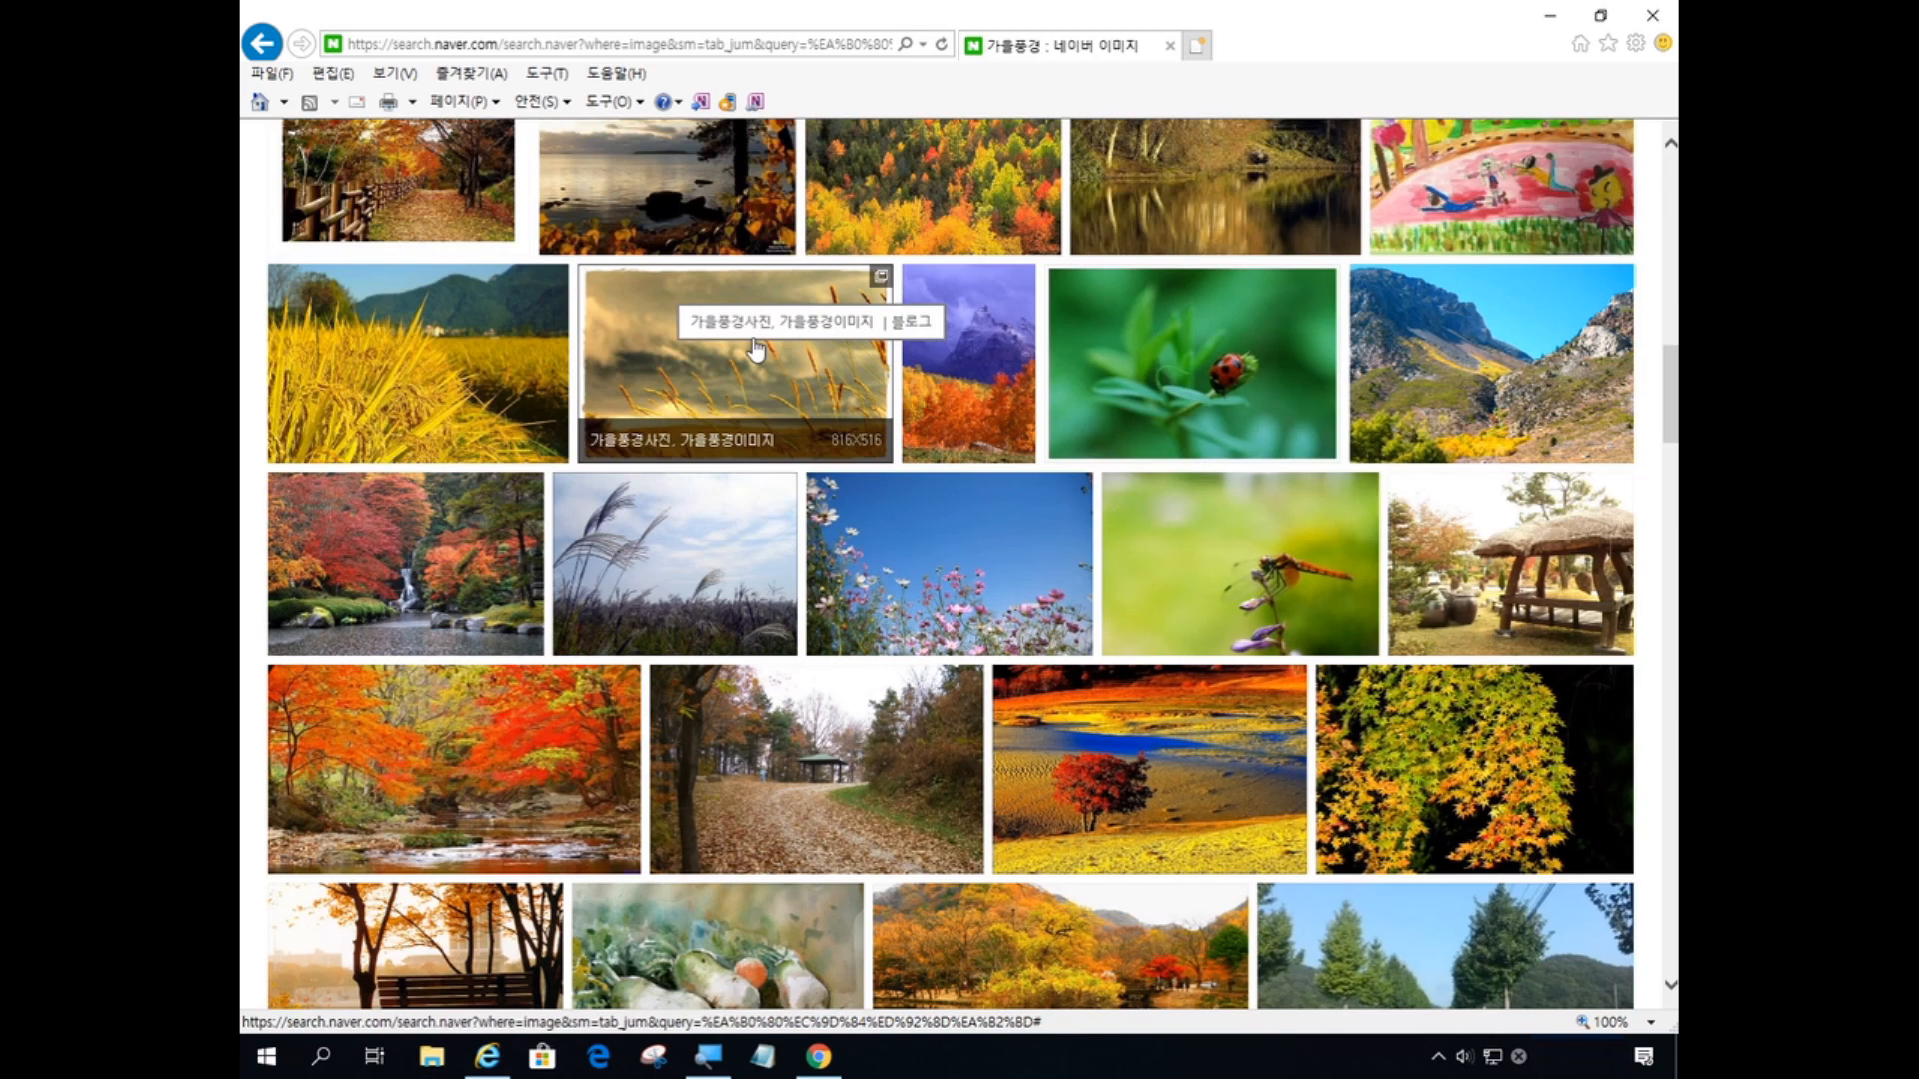
pyautogui.scroll(-2, 1075, 602)
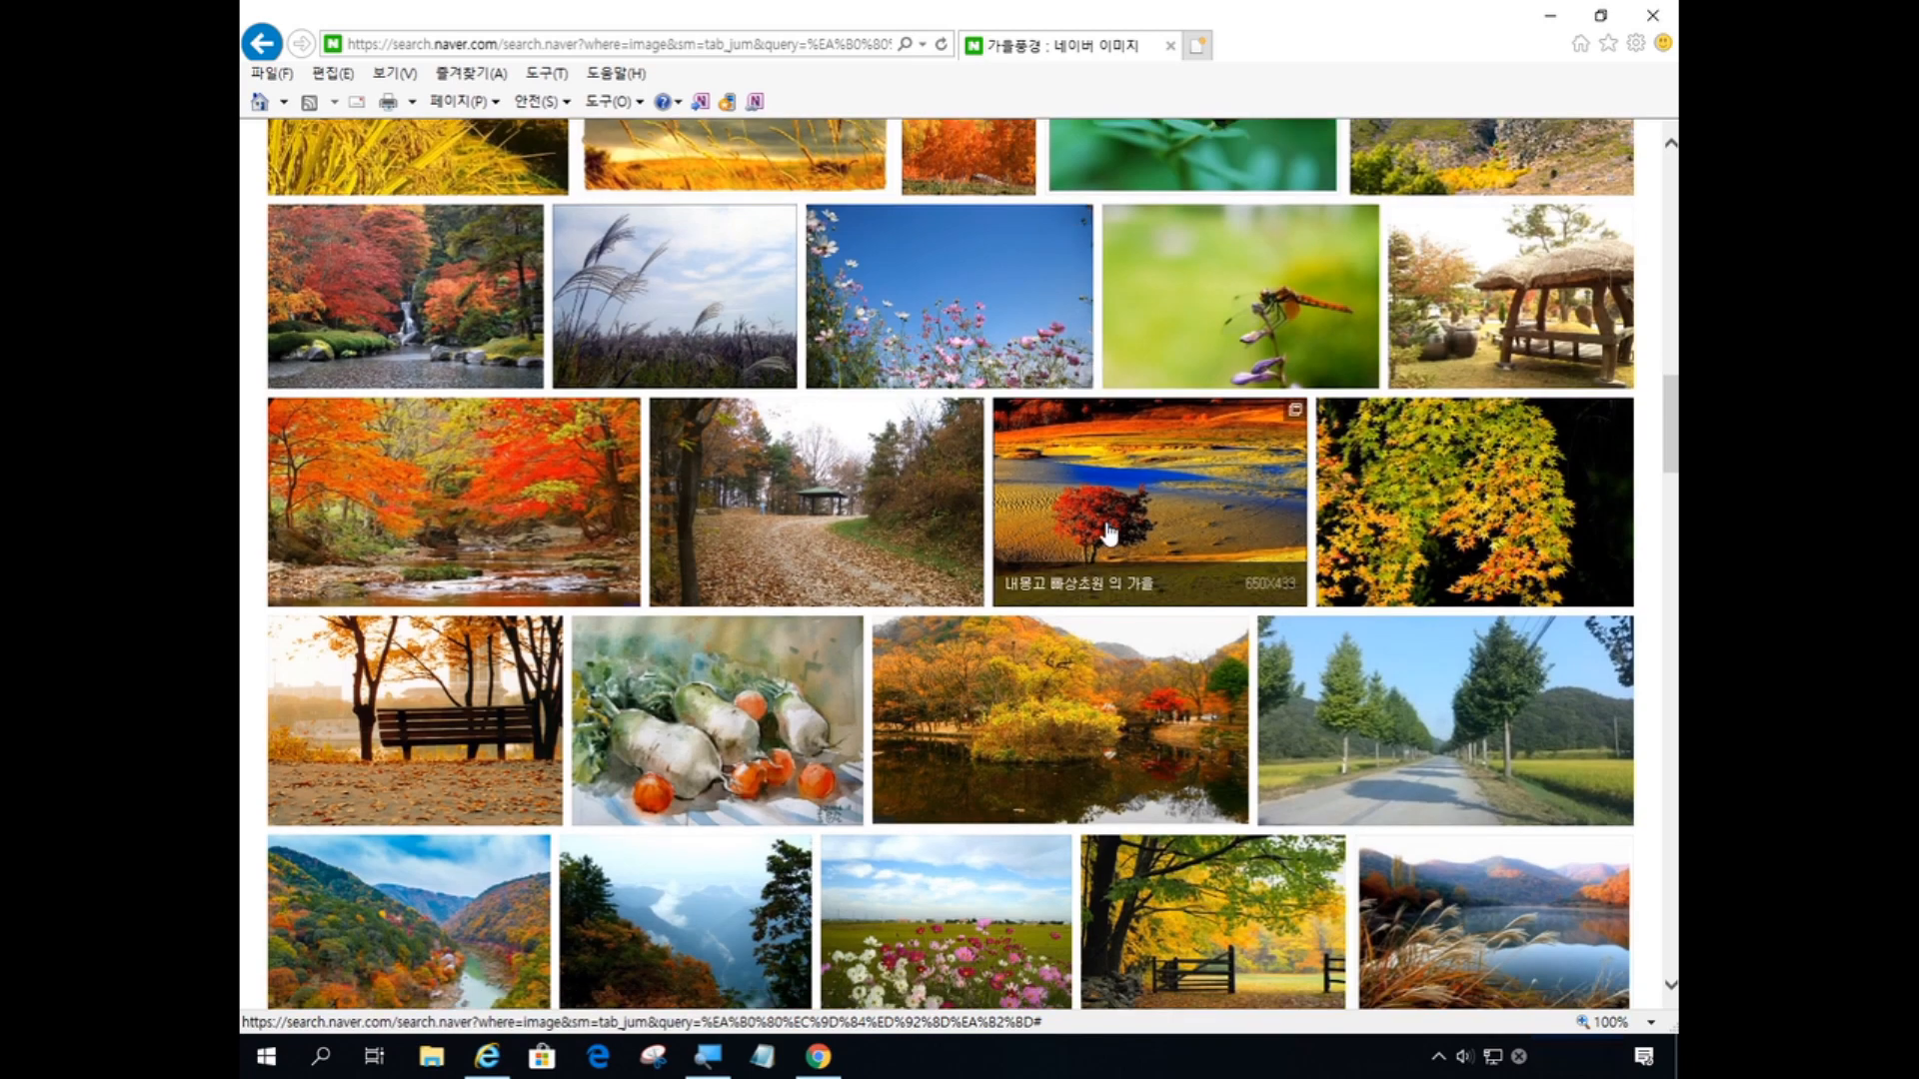
pyautogui.scroll(3, 725, 335)
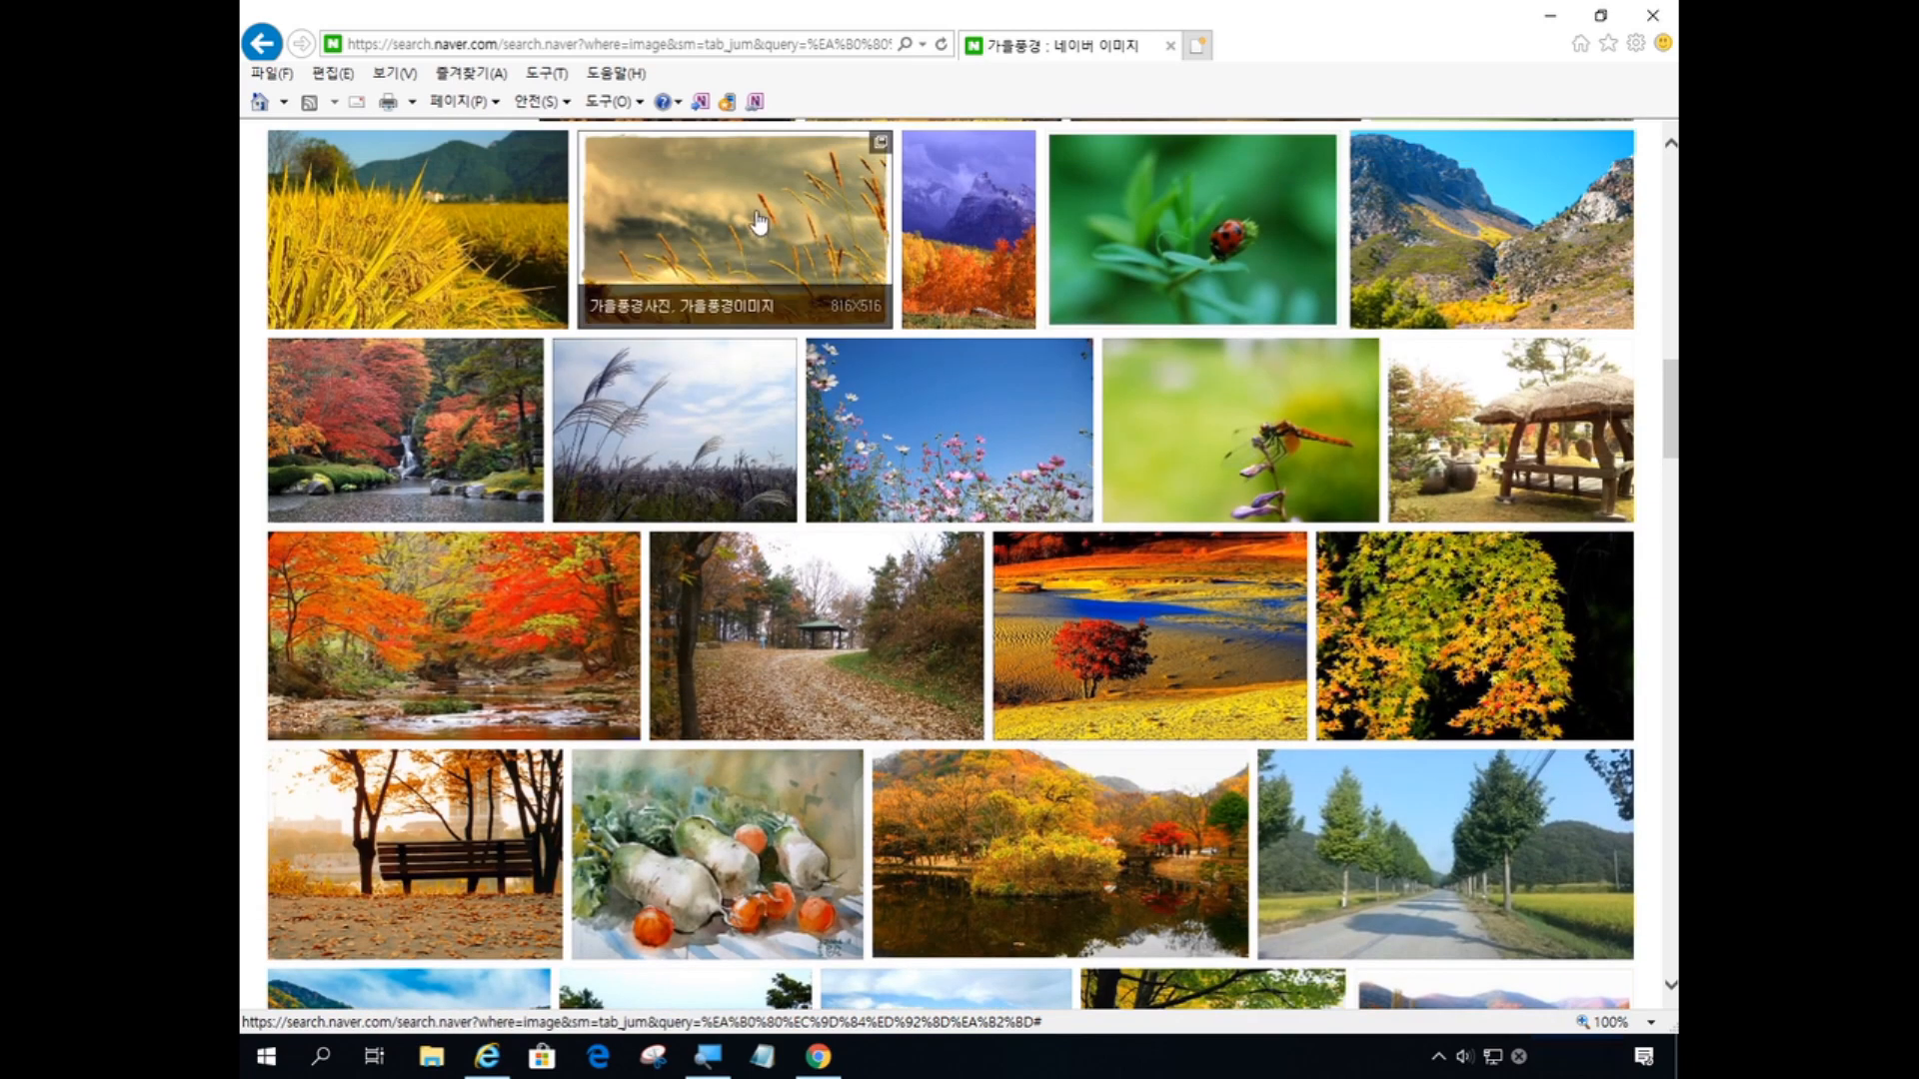
pyautogui.click(789, 238)
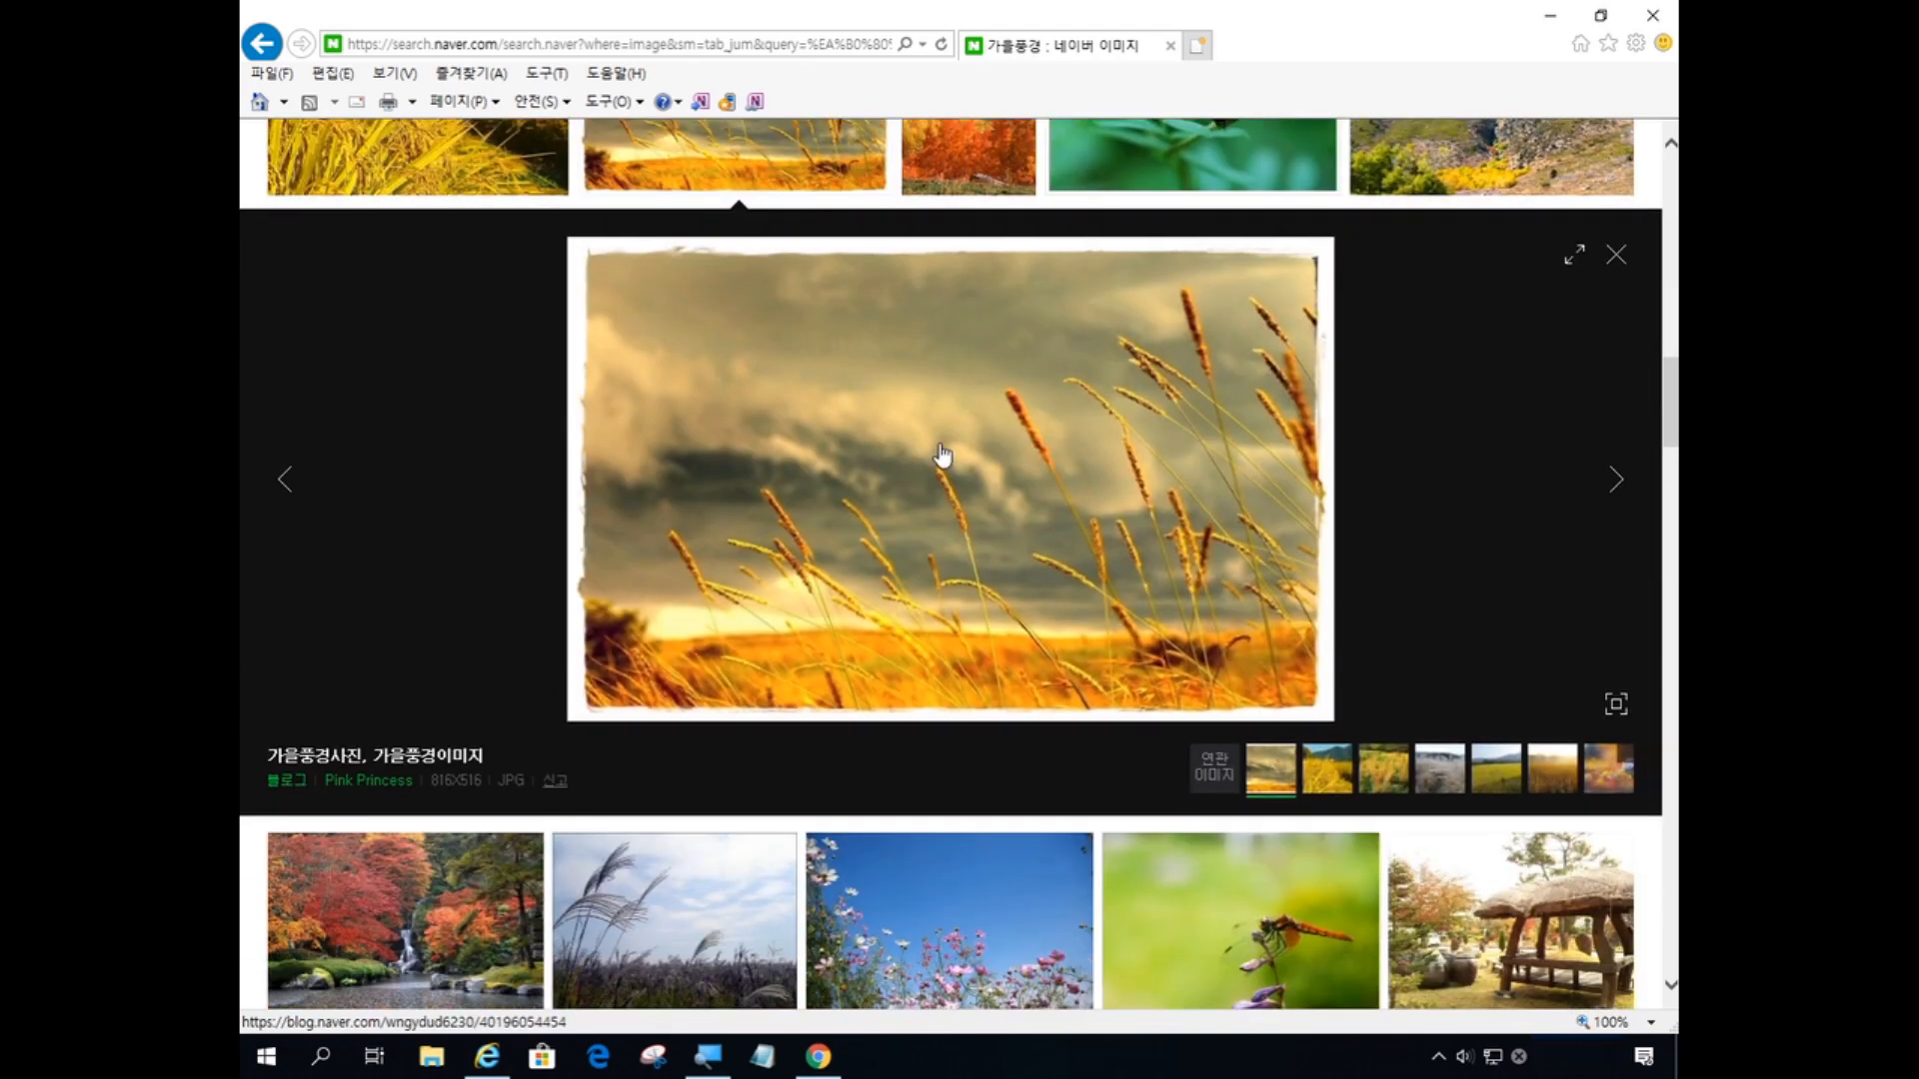
pyautogui.scroll(-1, 944, 420)
pyautogui.click(957, 345)
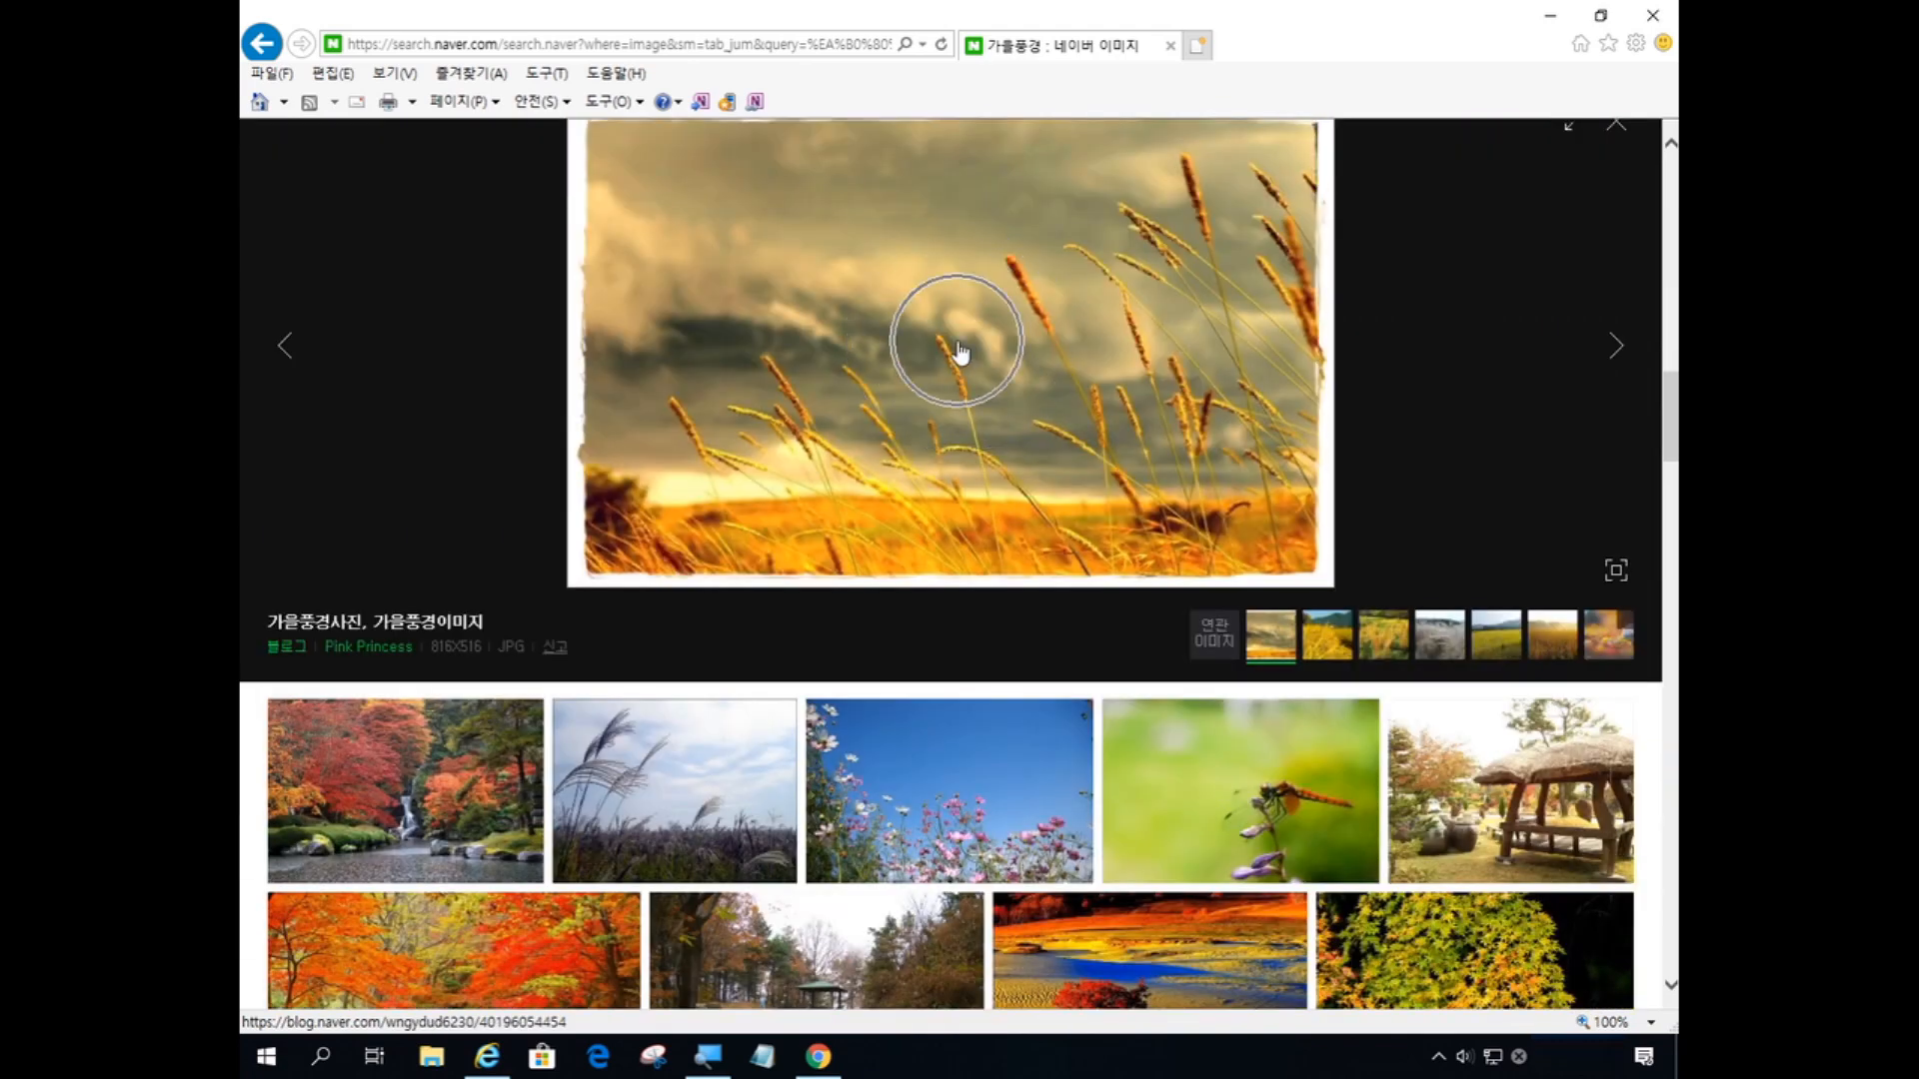
# - Save the golden grass picture under the file name 가을풍경3
pyautogui.rightClick(954, 261)
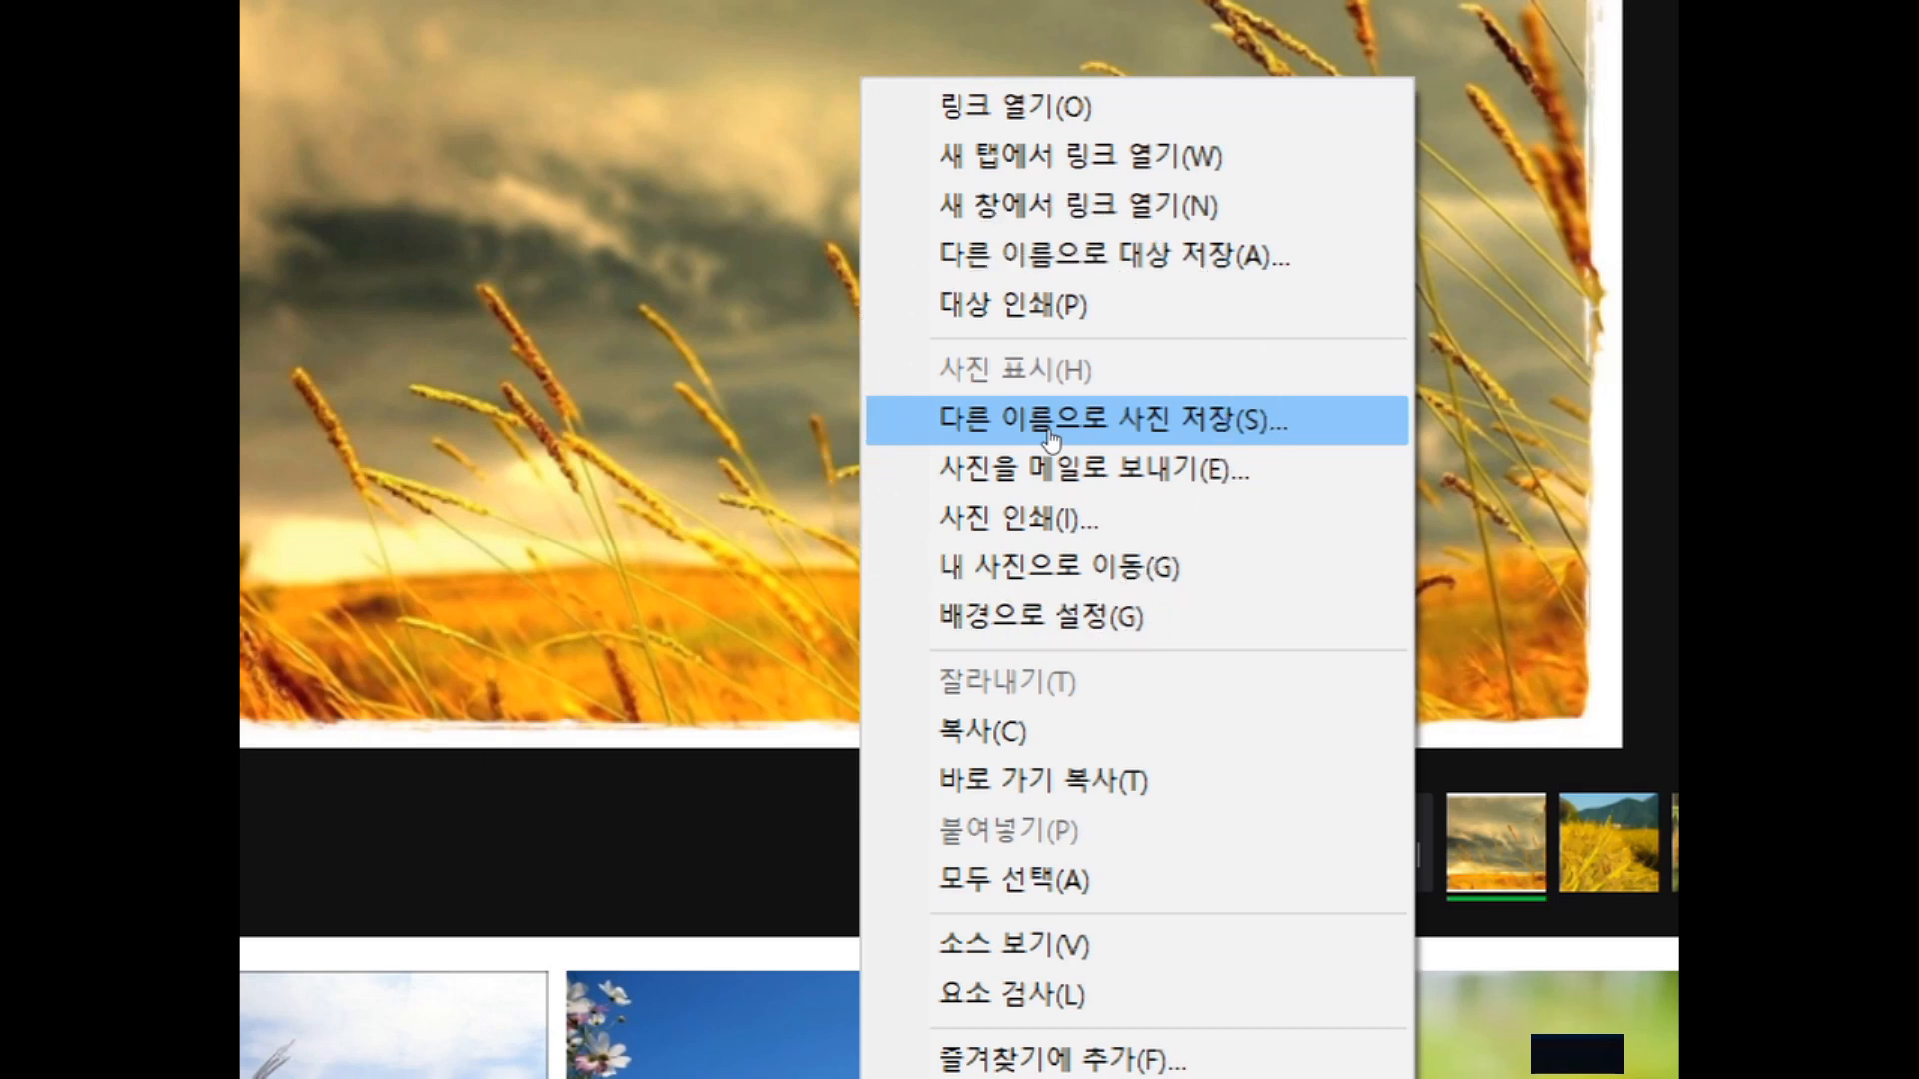
pyautogui.click(1050, 420)
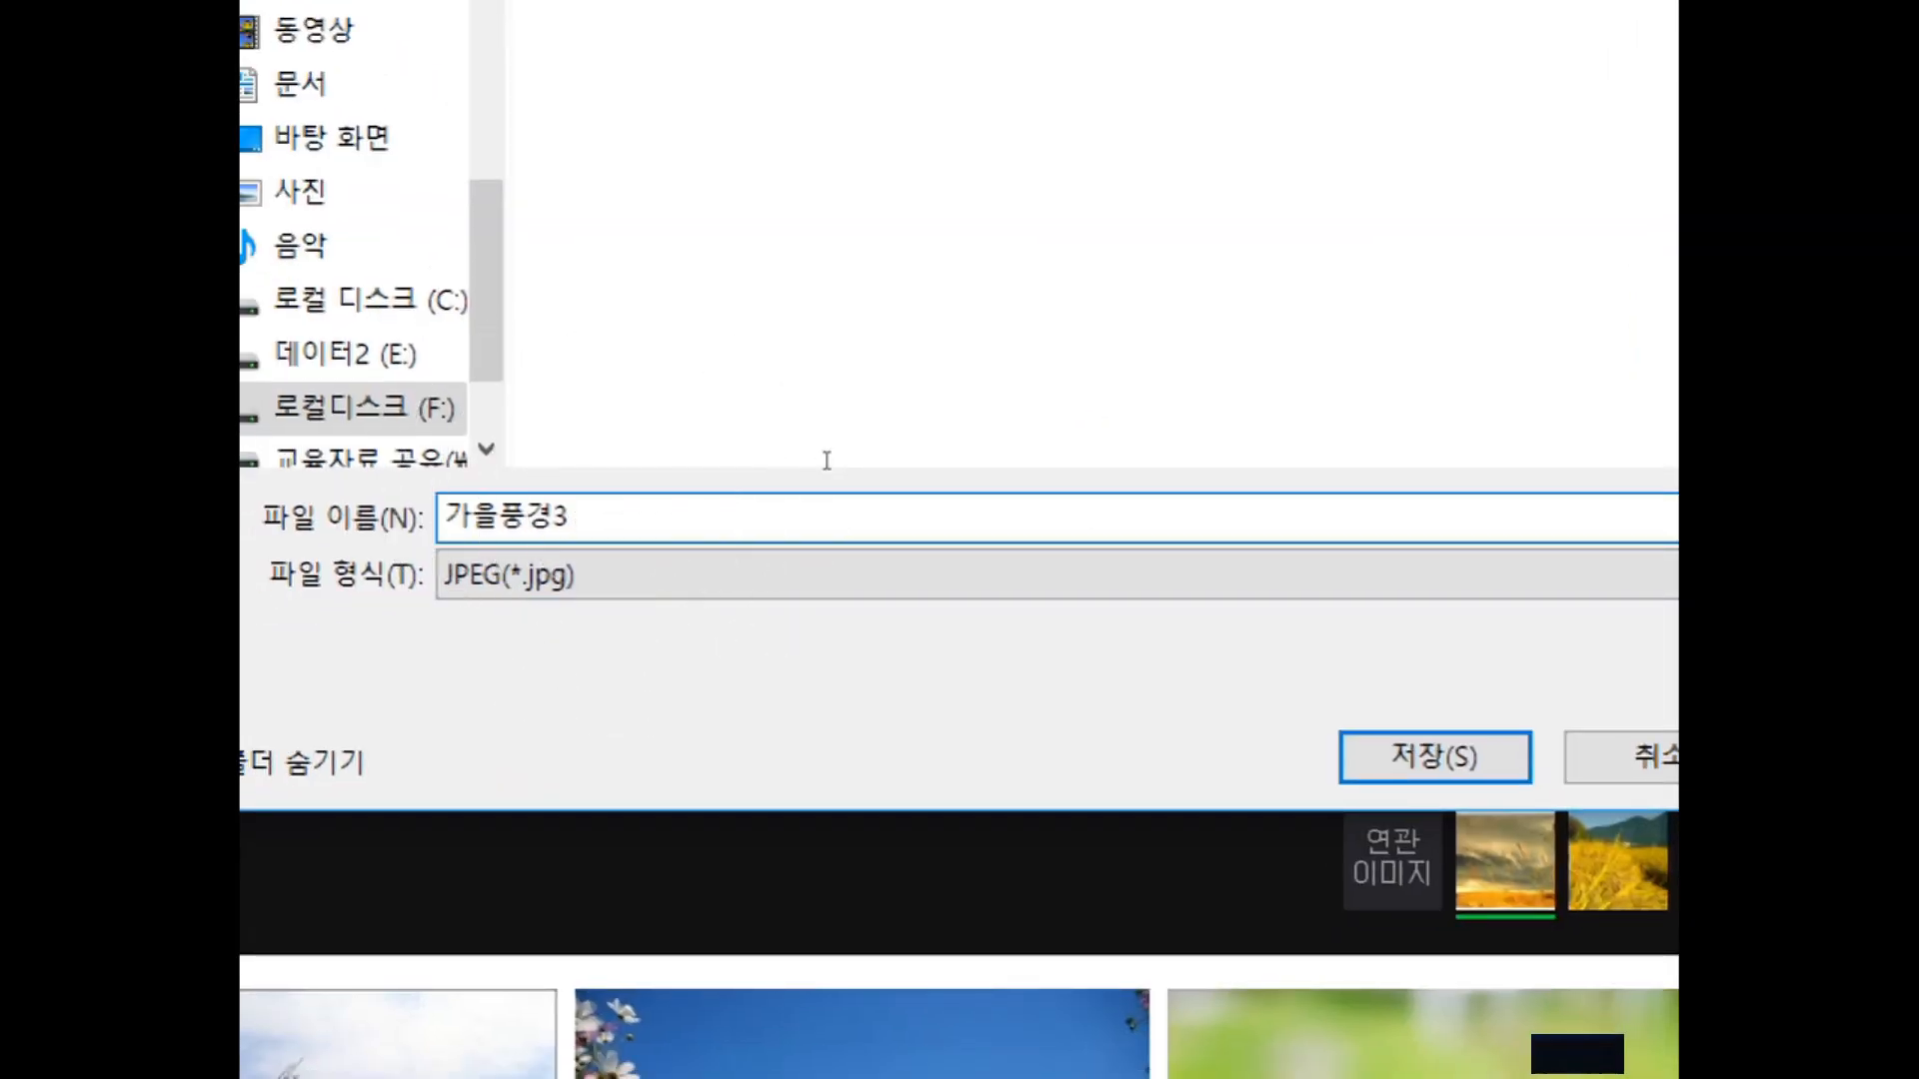
pyautogui.press('Return')
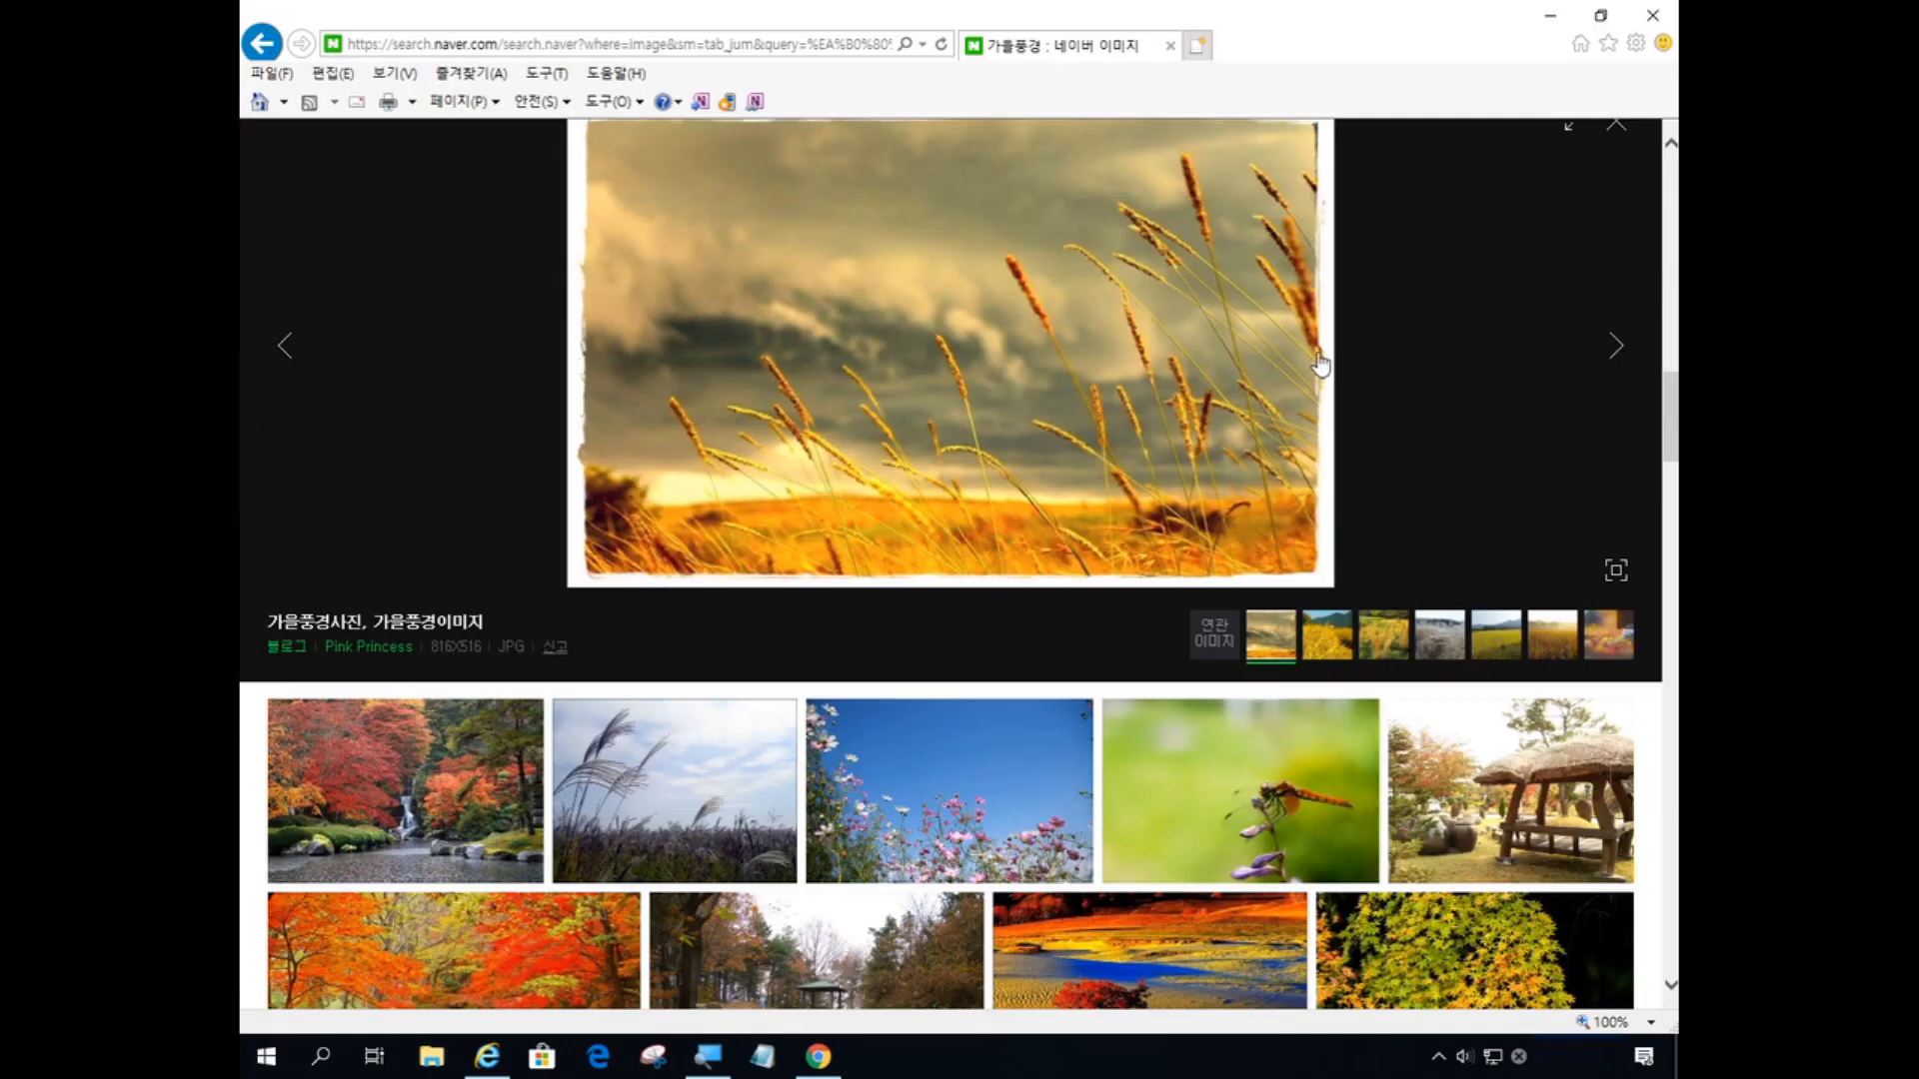
pyautogui.scroll(1, 1499, 300)
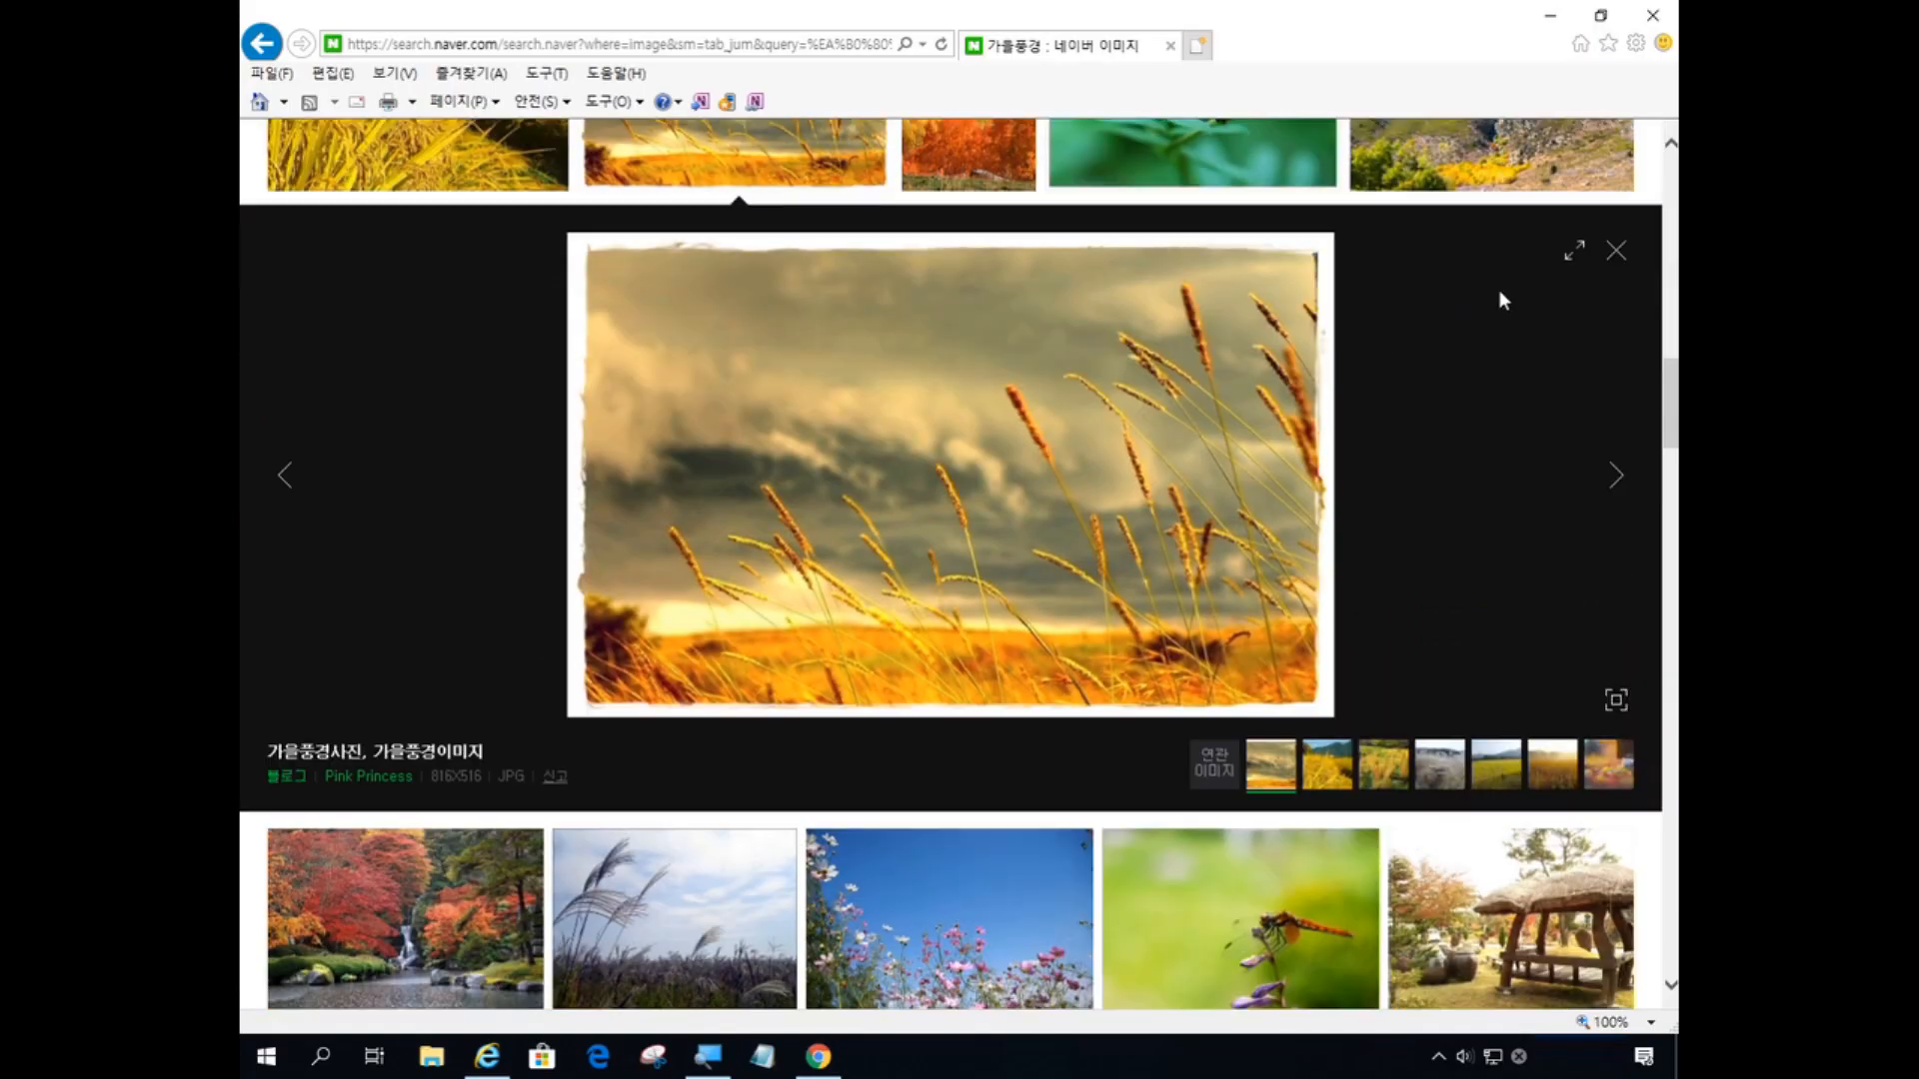
# - Close the golden grass preview and enlarge the 1920x1080 picture of a purple lake with red autumn trees from further results
pyautogui.click(1612, 257)
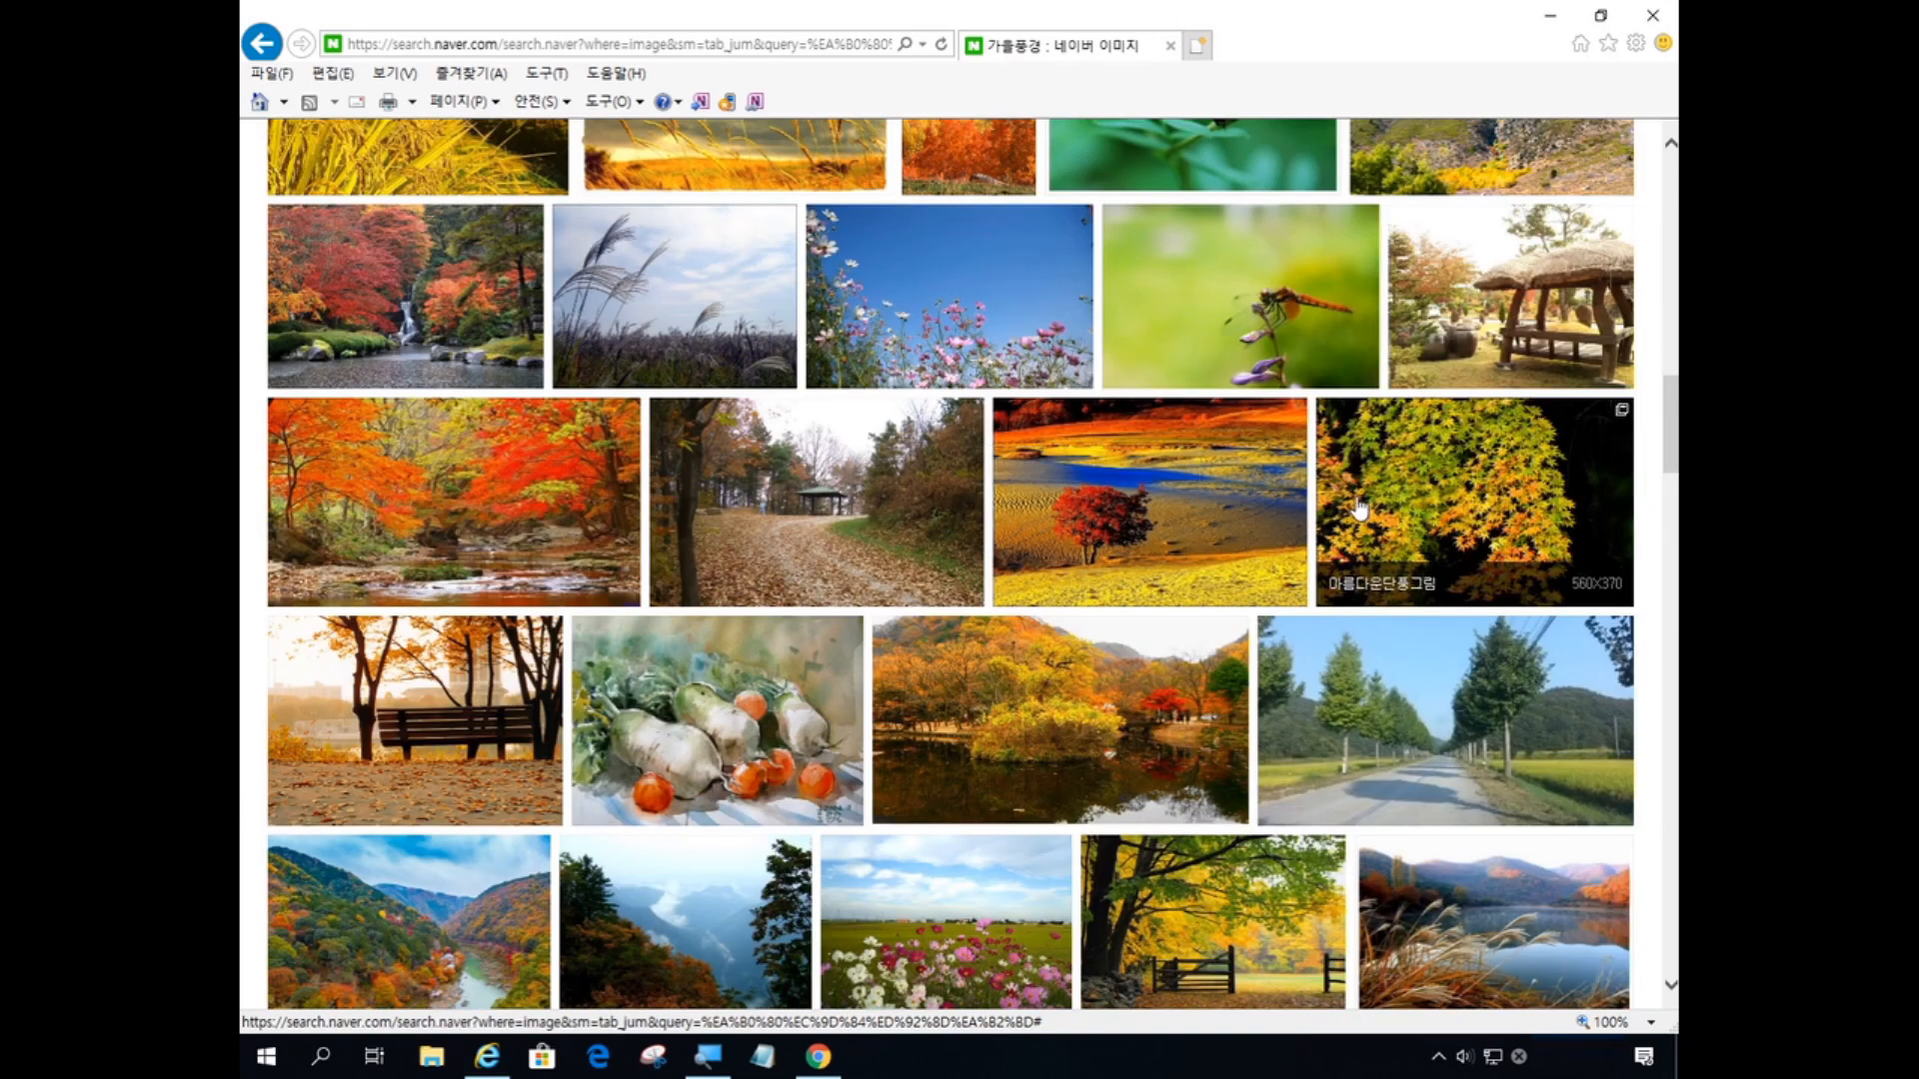
pyautogui.scroll(-2, 1200, 350)
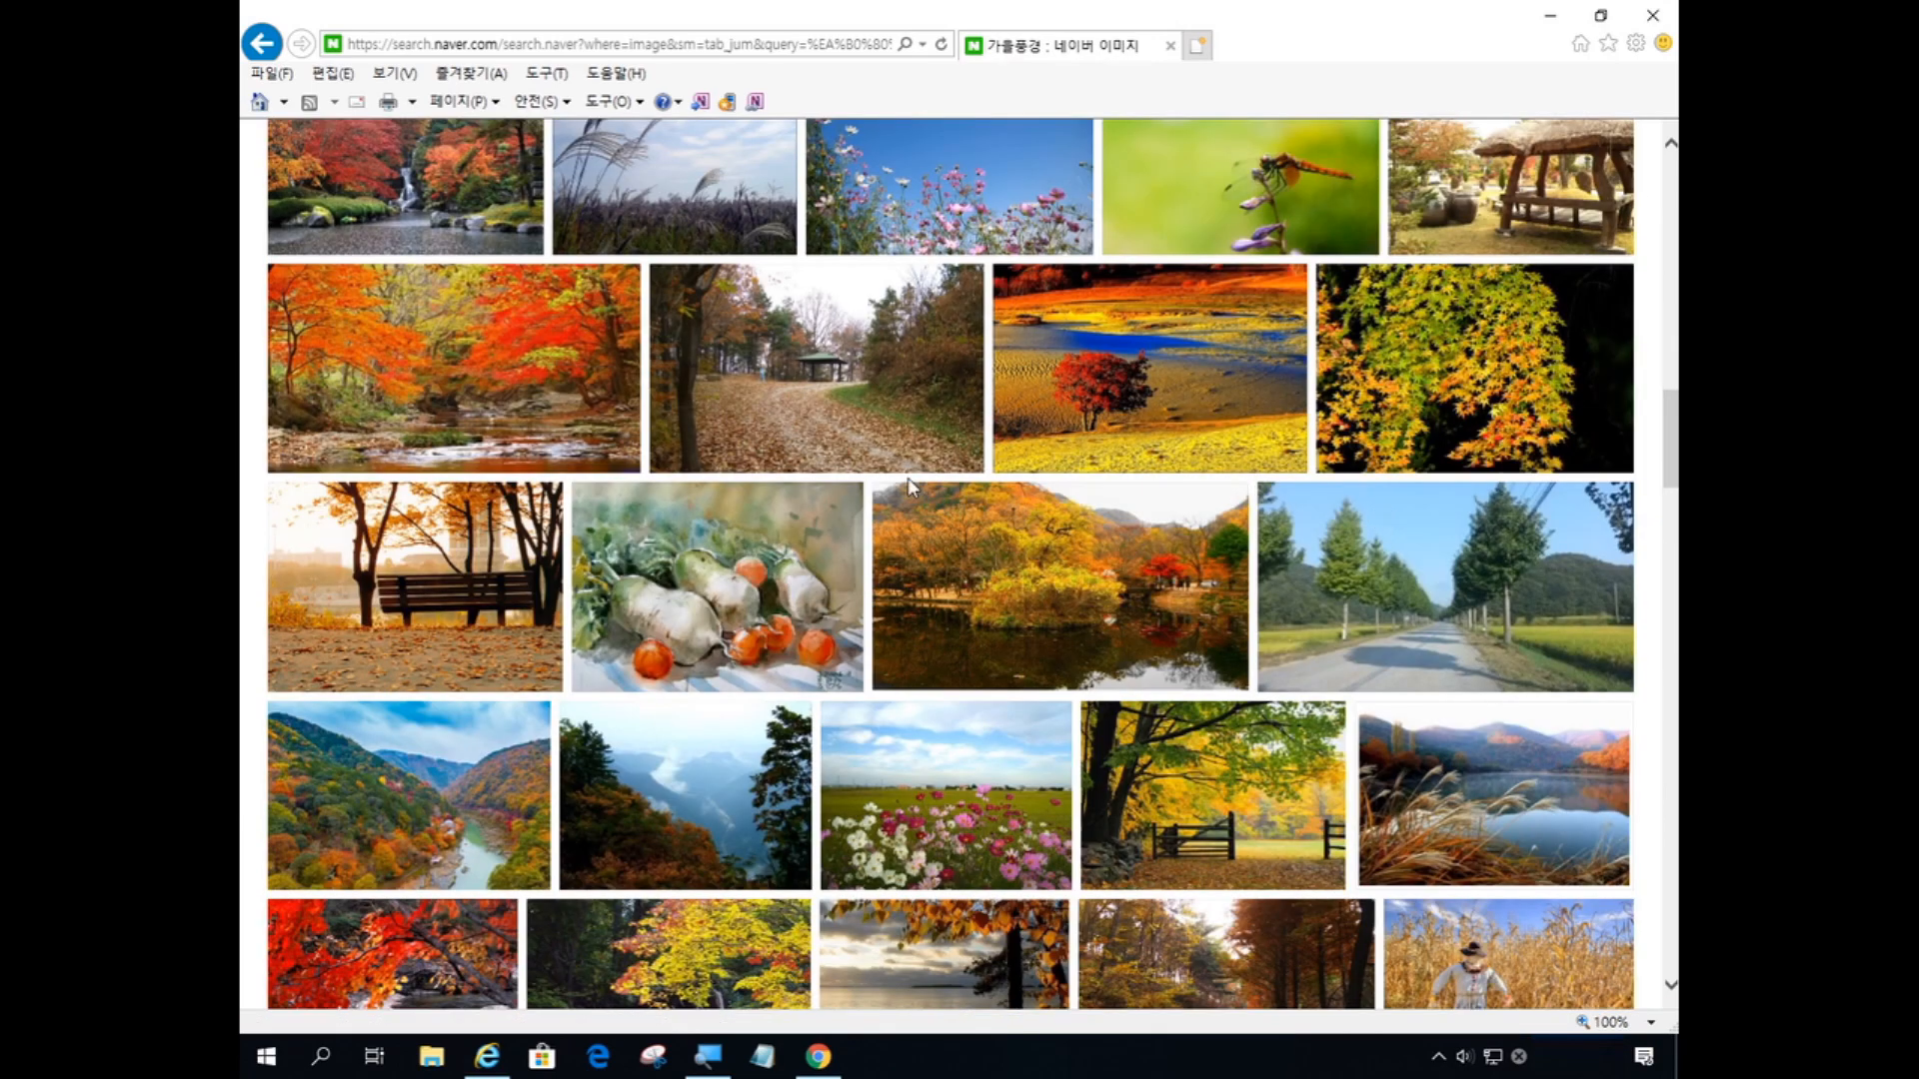
pyautogui.click(1016, 509)
pyautogui.click(1038, 497)
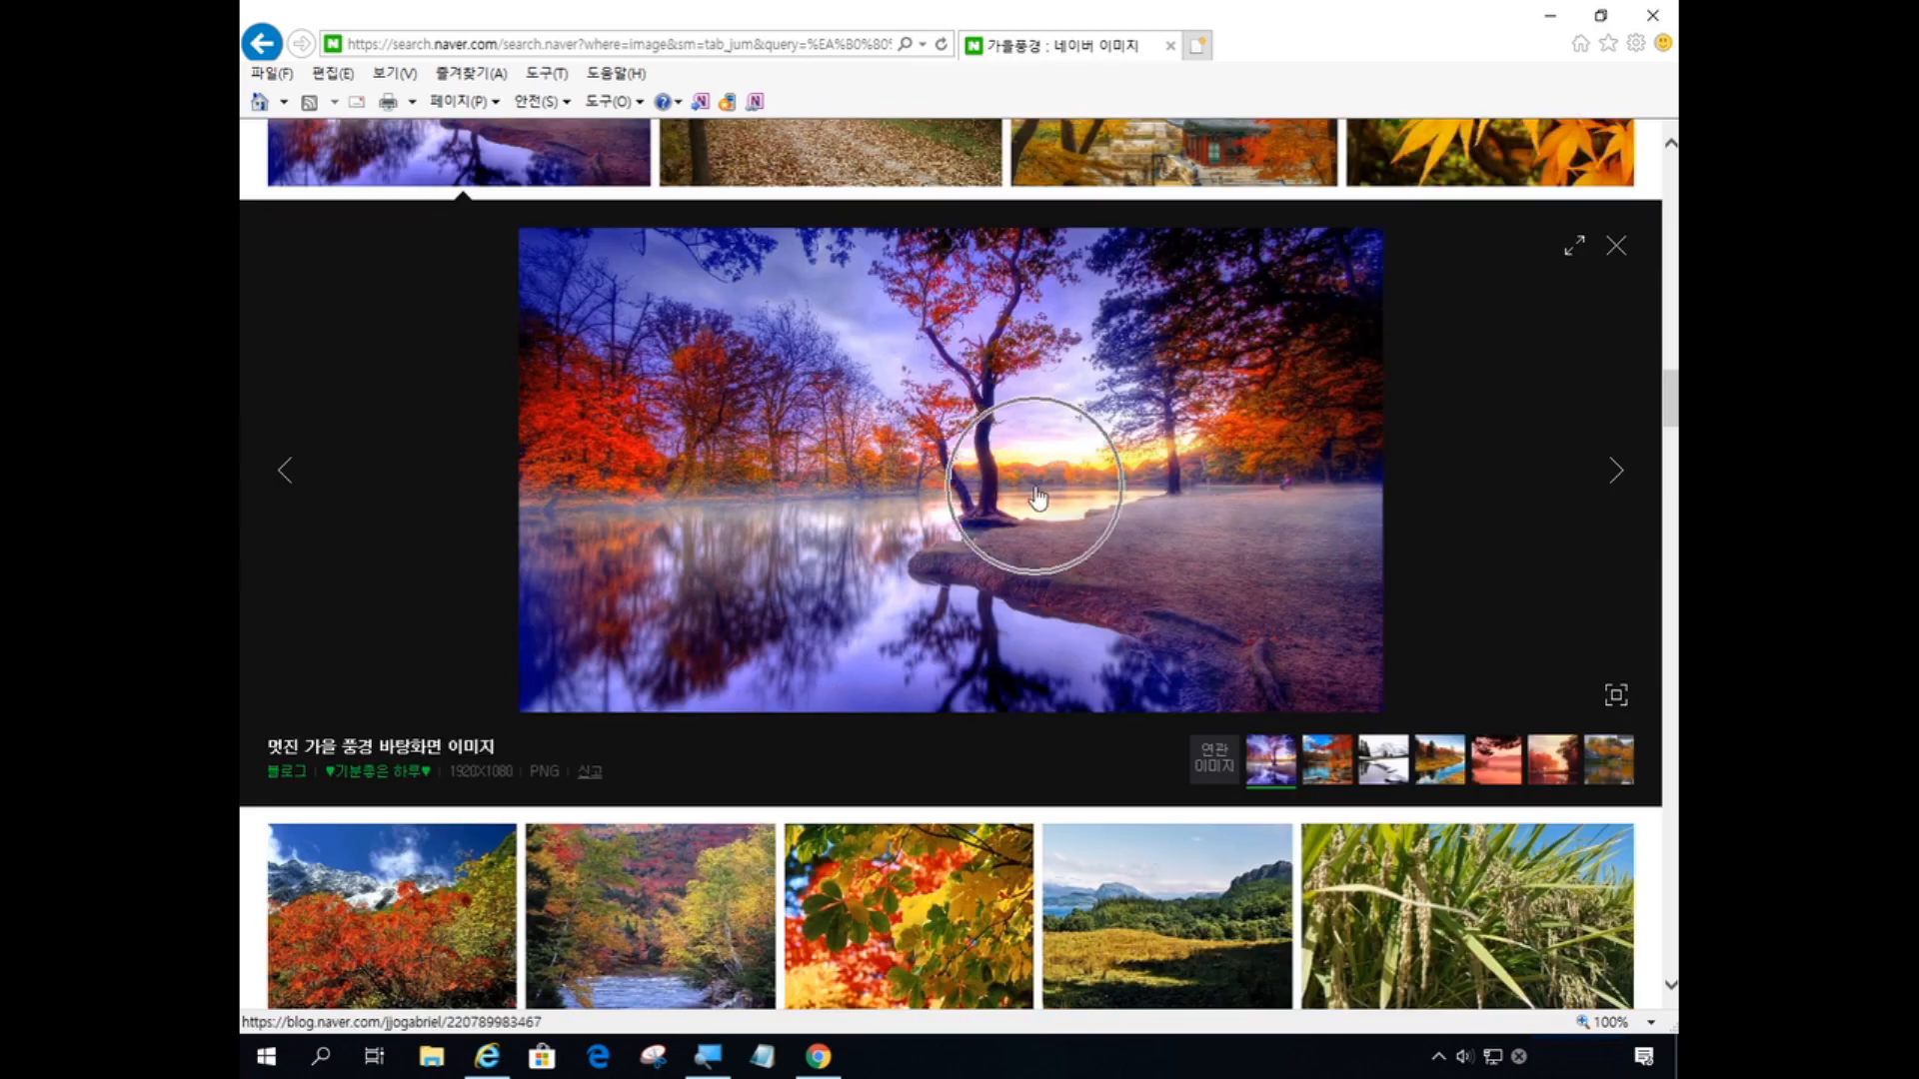
# - Save the purple lake picture as 가을풍경4 in the 10월 인터넷기초 folder
pyautogui.rightClick(1037, 396)
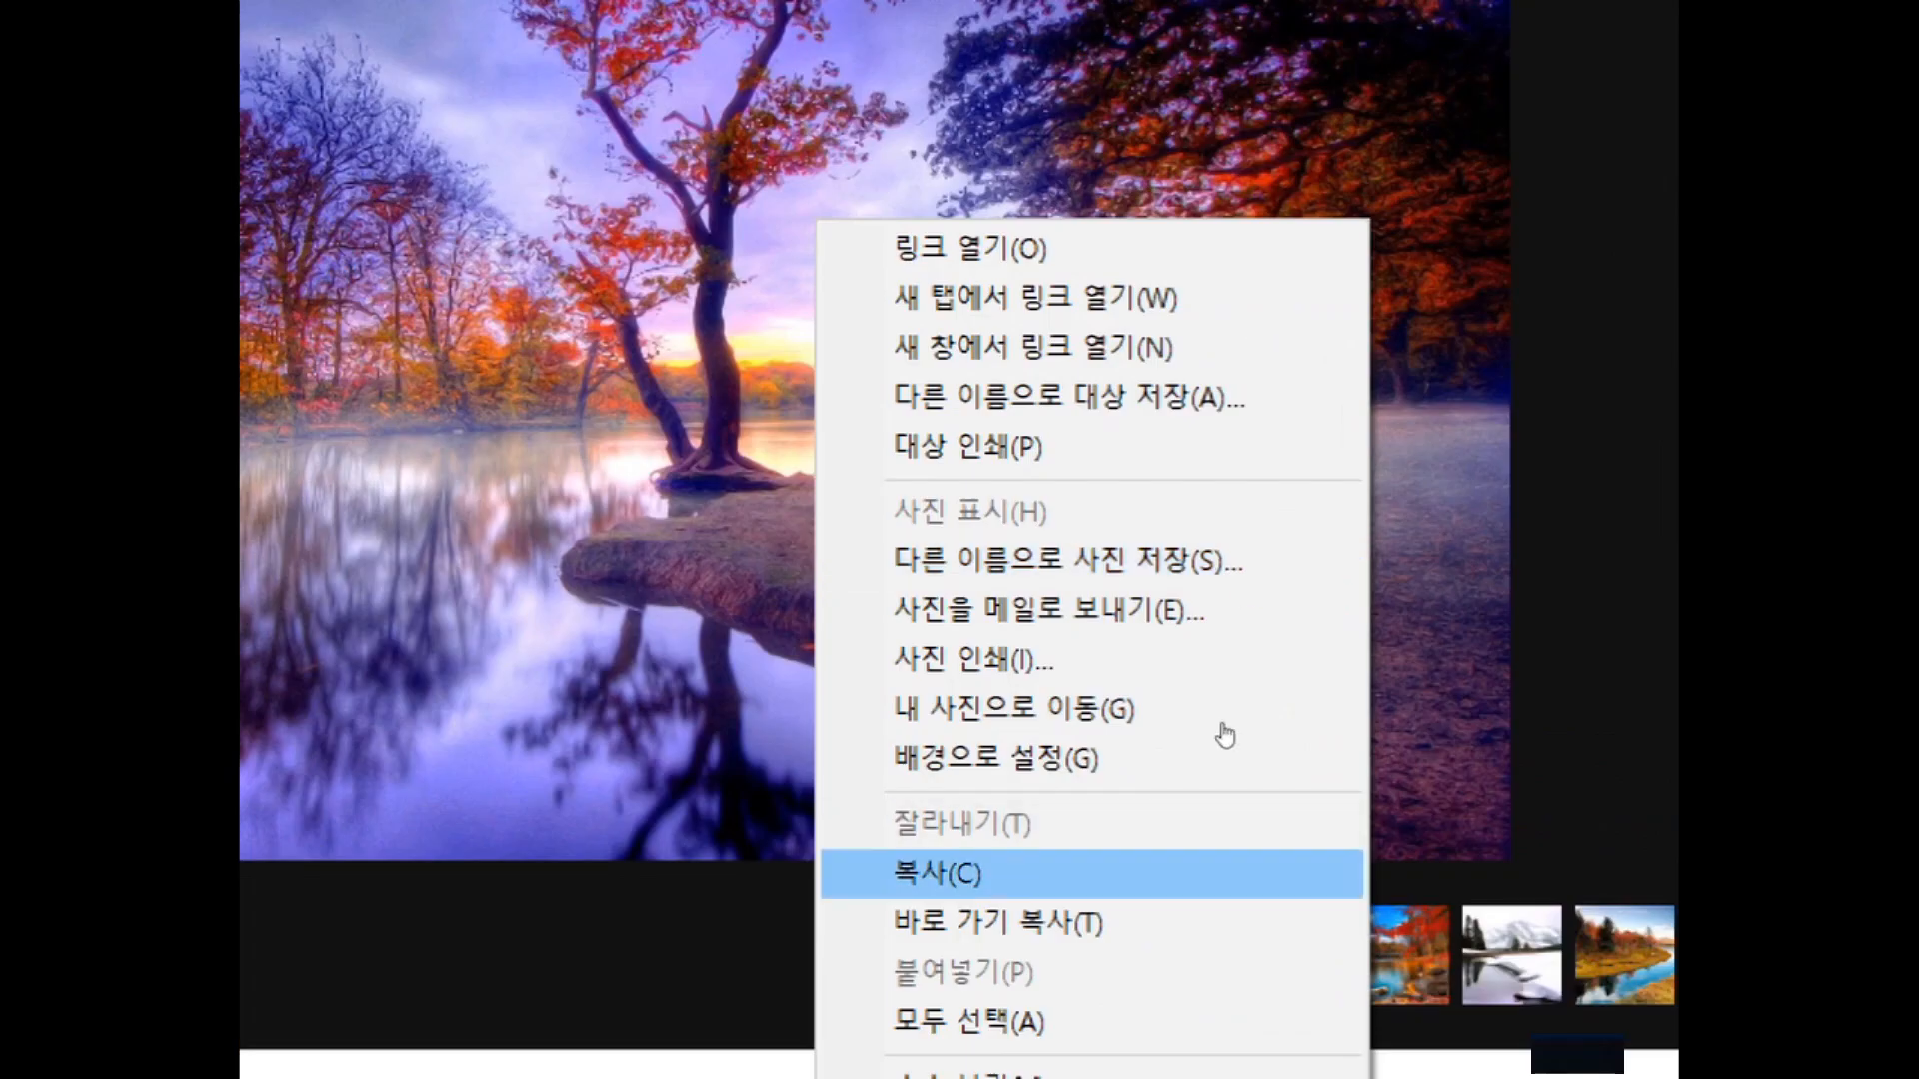
pyautogui.click(1217, 564)
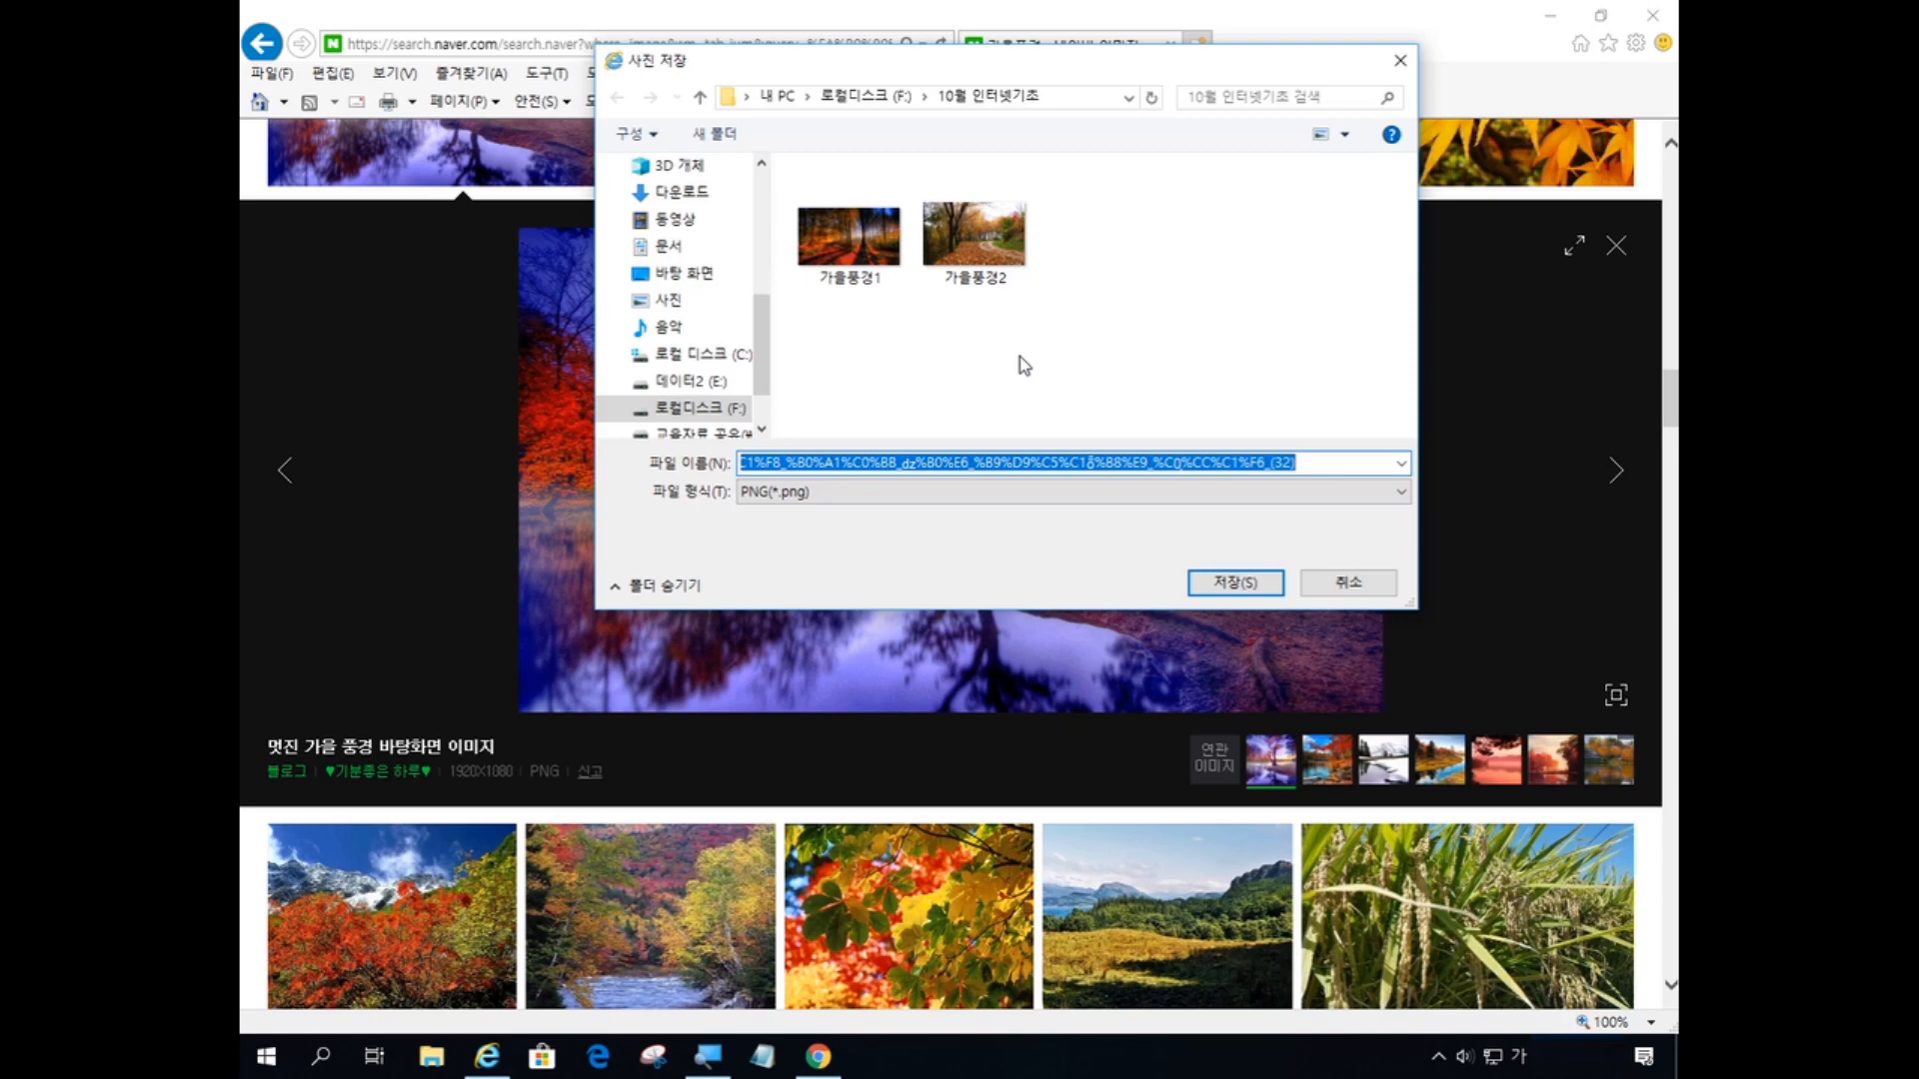
pyautogui.write('가을풍경')
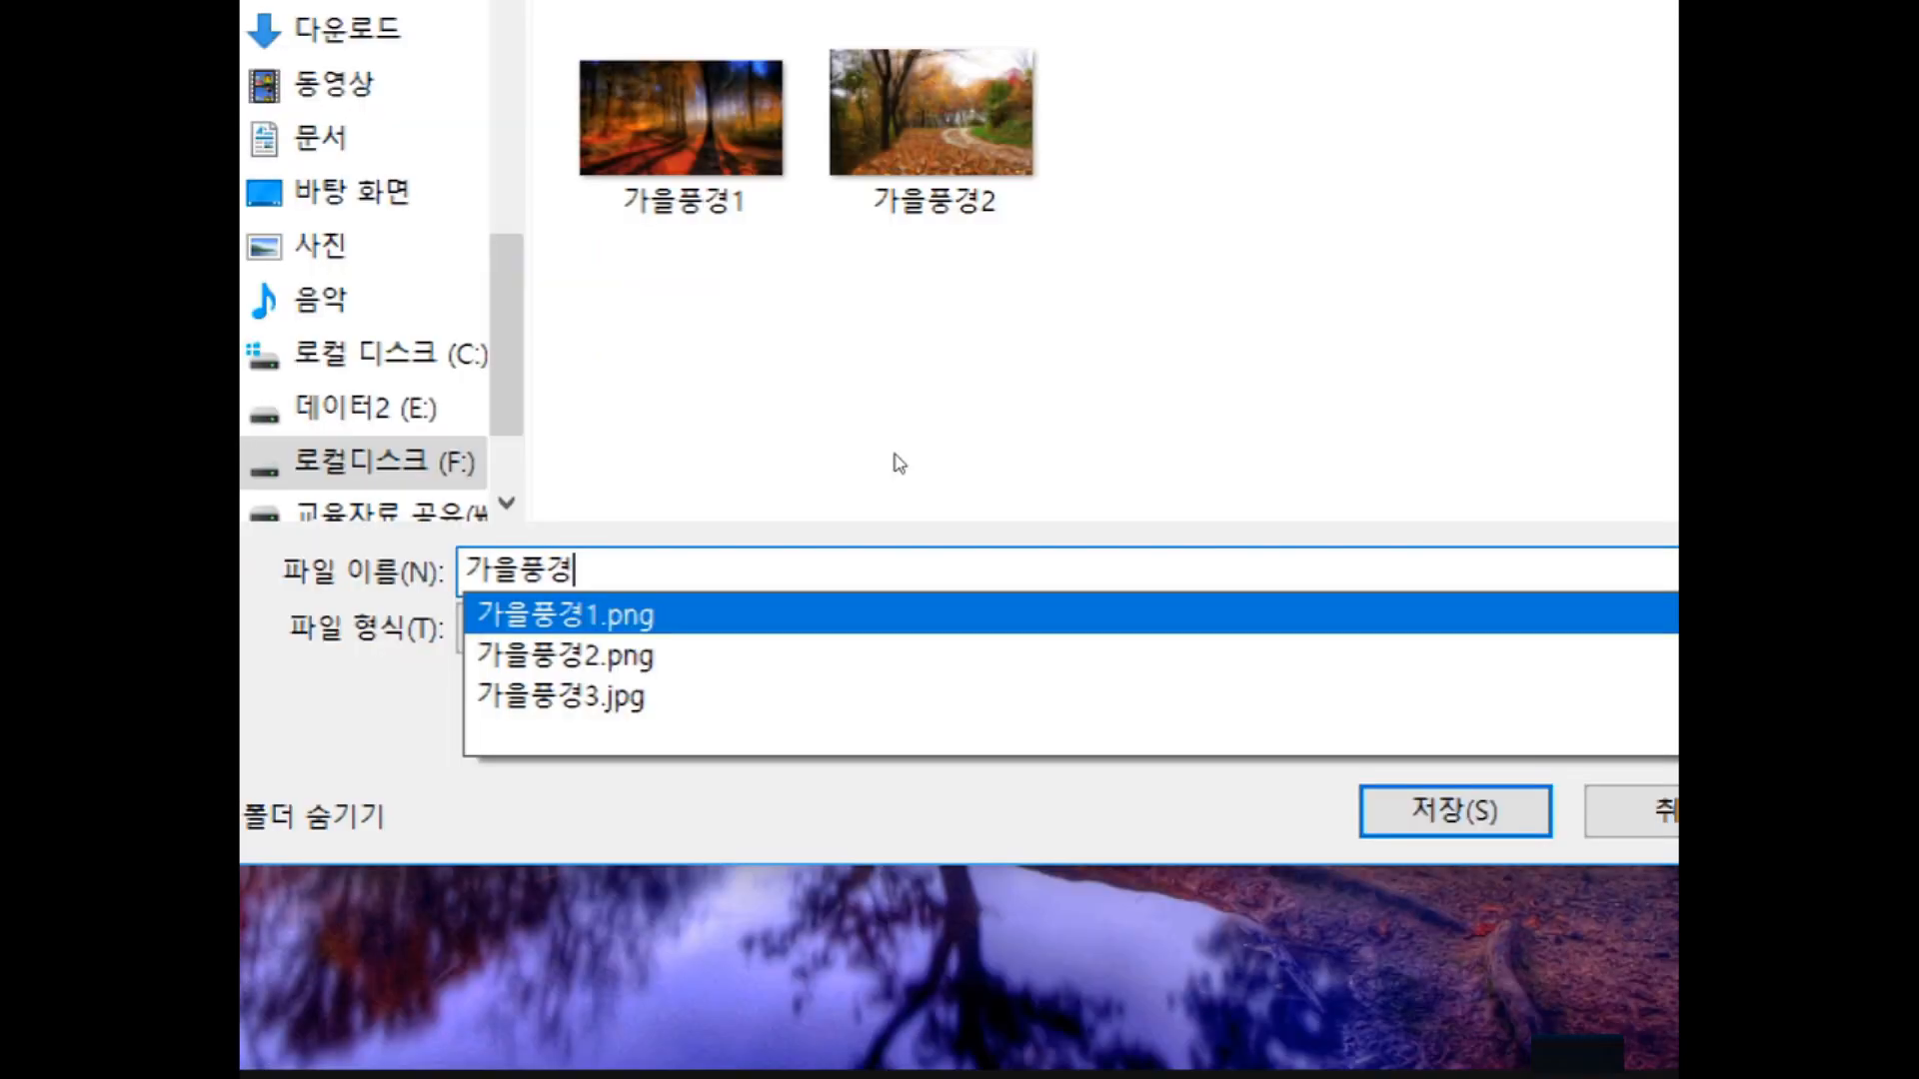
pyautogui.write('4')
pyautogui.press('Return')
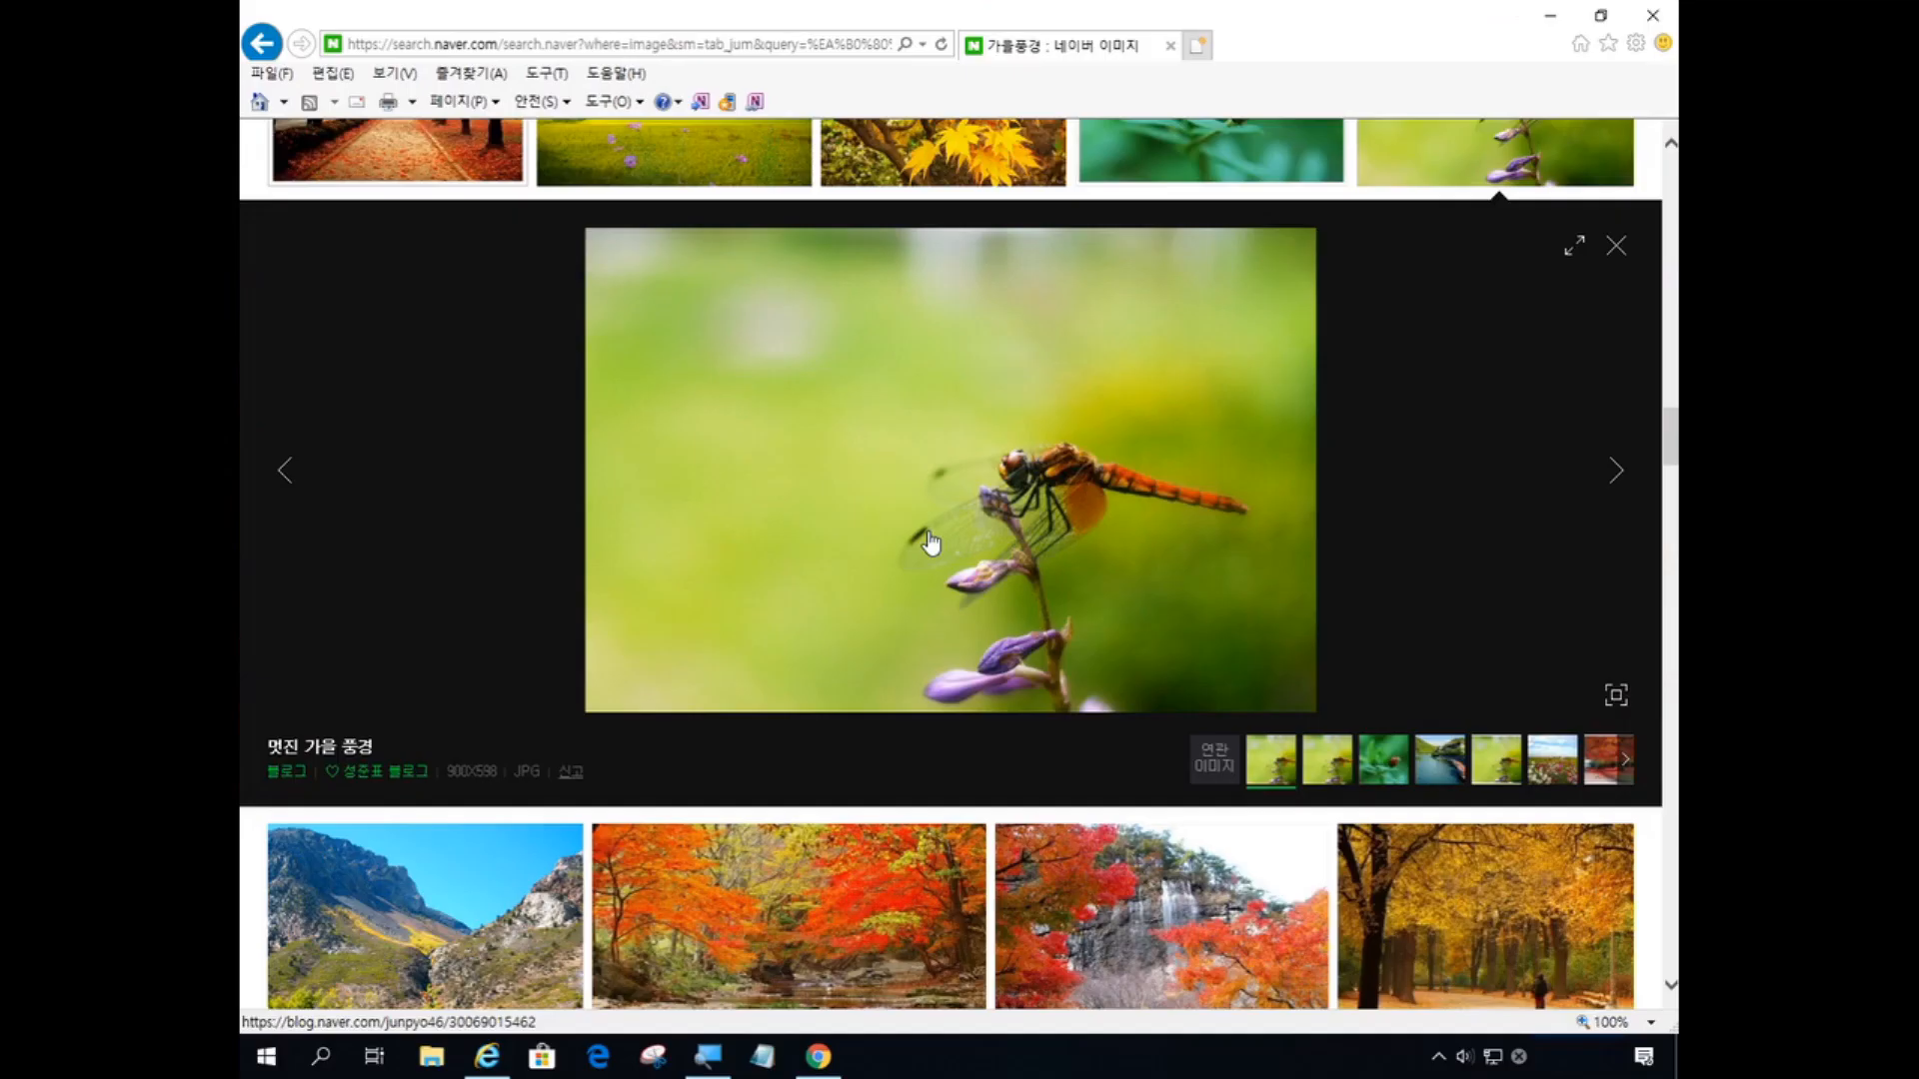
# - Save the enlarged 900x598 picture of the dragonfly on a purple flower as 가을풍경5 in the same folder
pyautogui.click(929, 539)
pyautogui.click(995, 436)
pyautogui.rightClick(995, 436)
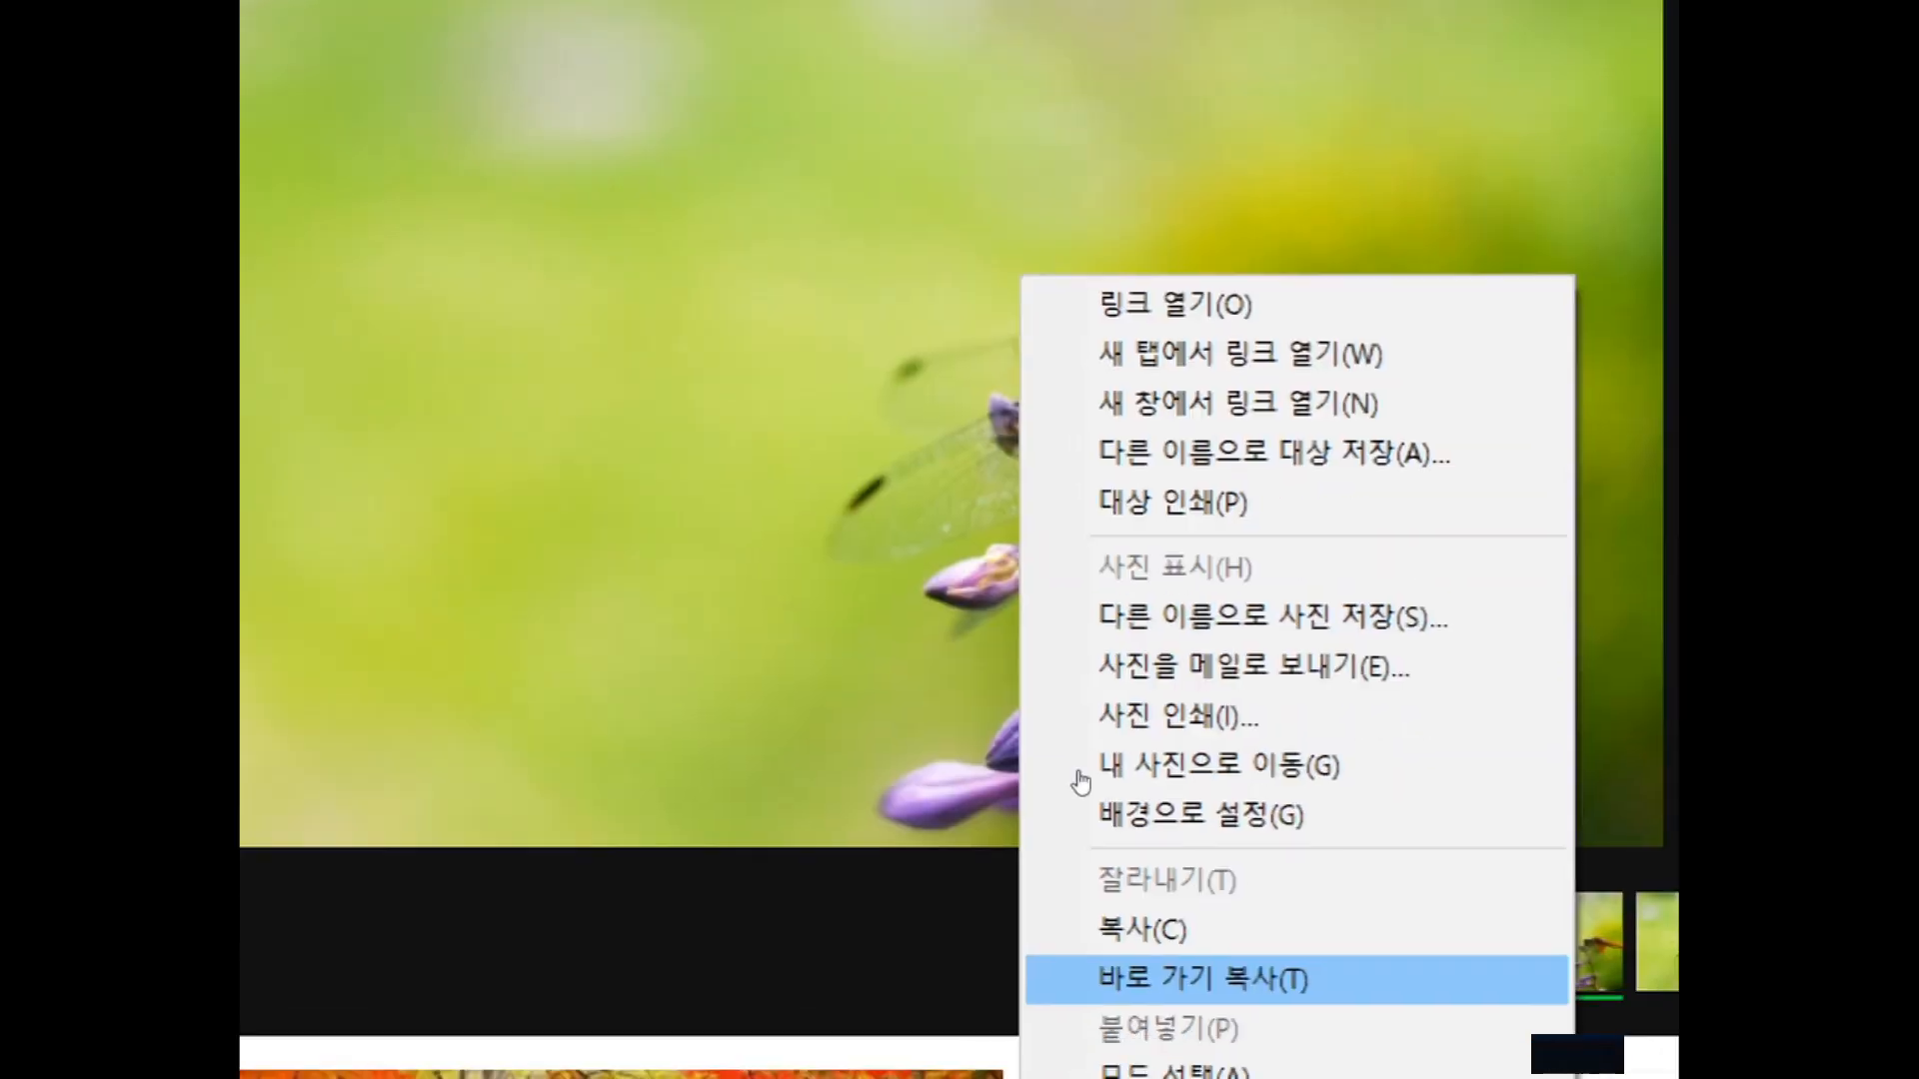
pyautogui.click(1103, 608)
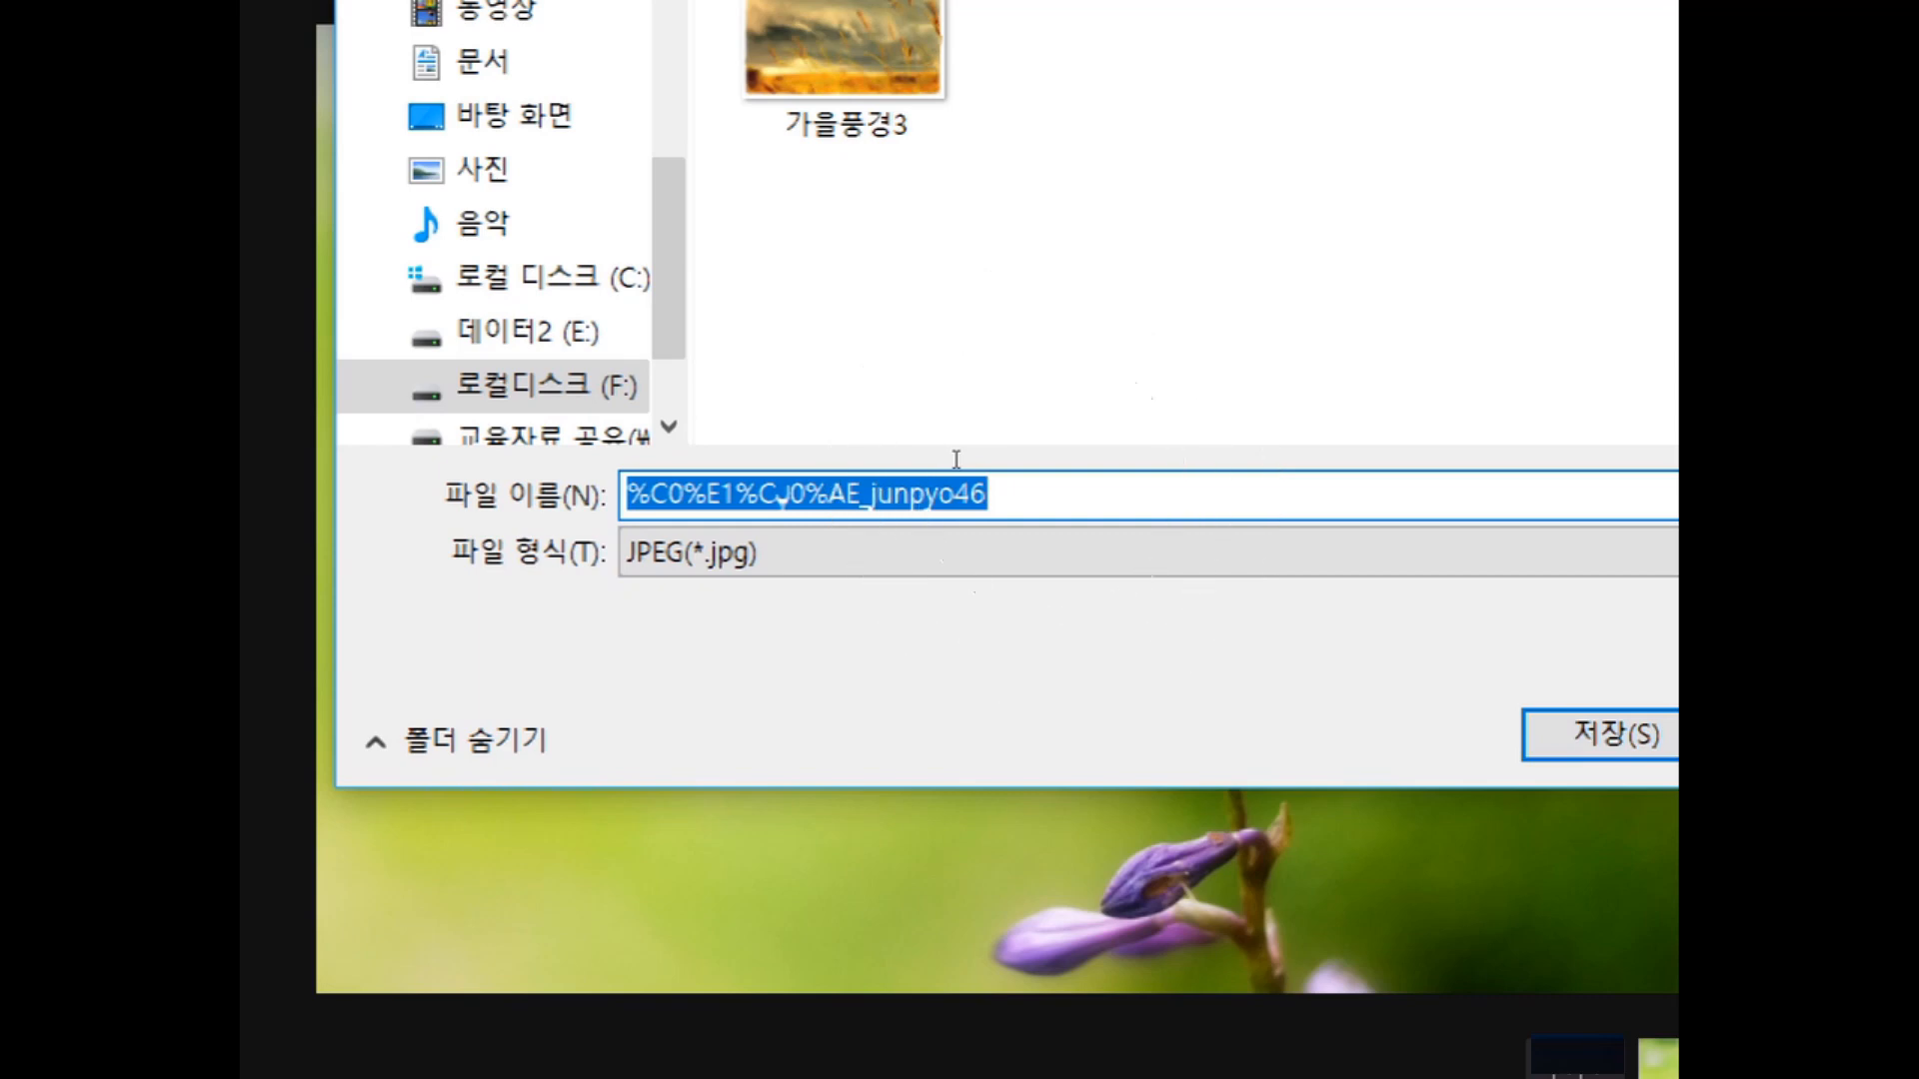
pyautogui.press('ctrl')
pyautogui.press('ctrl')
pyautogui.write('가을풍경')
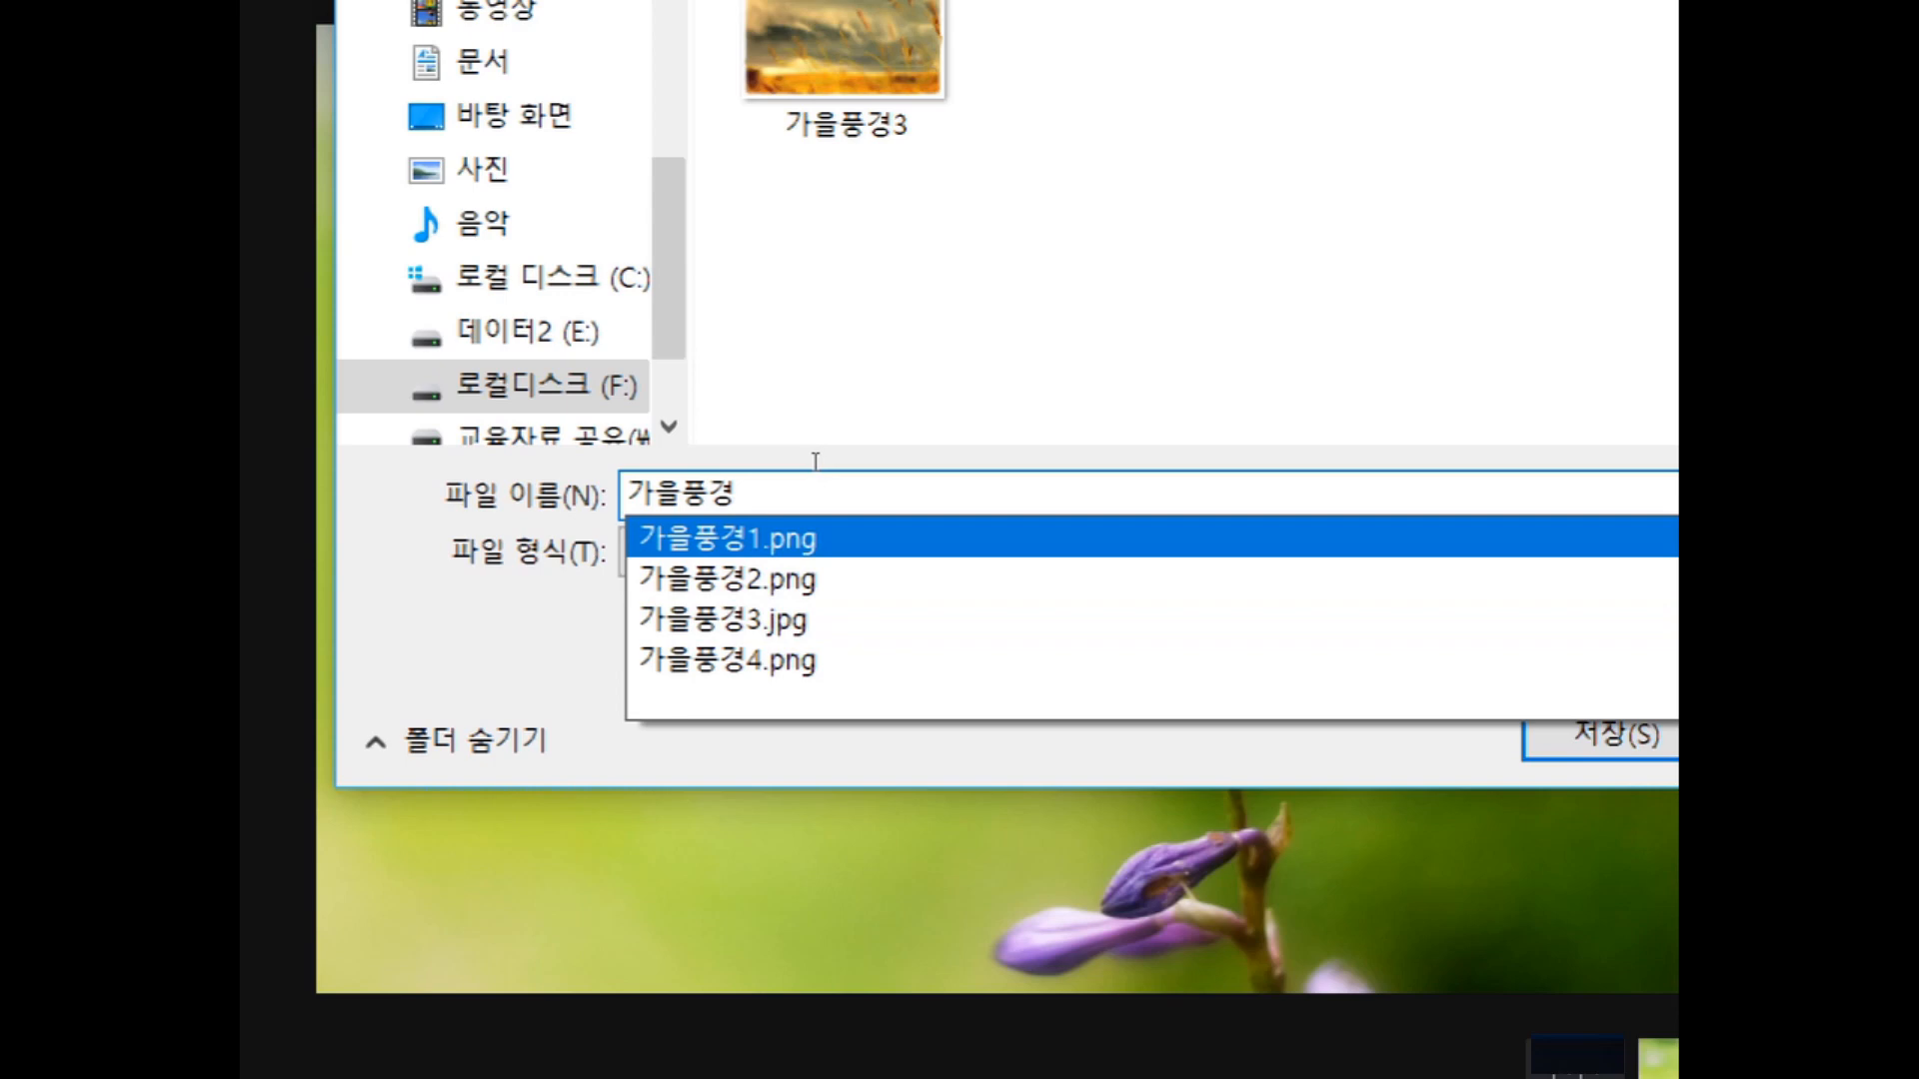
pyautogui.write('5')
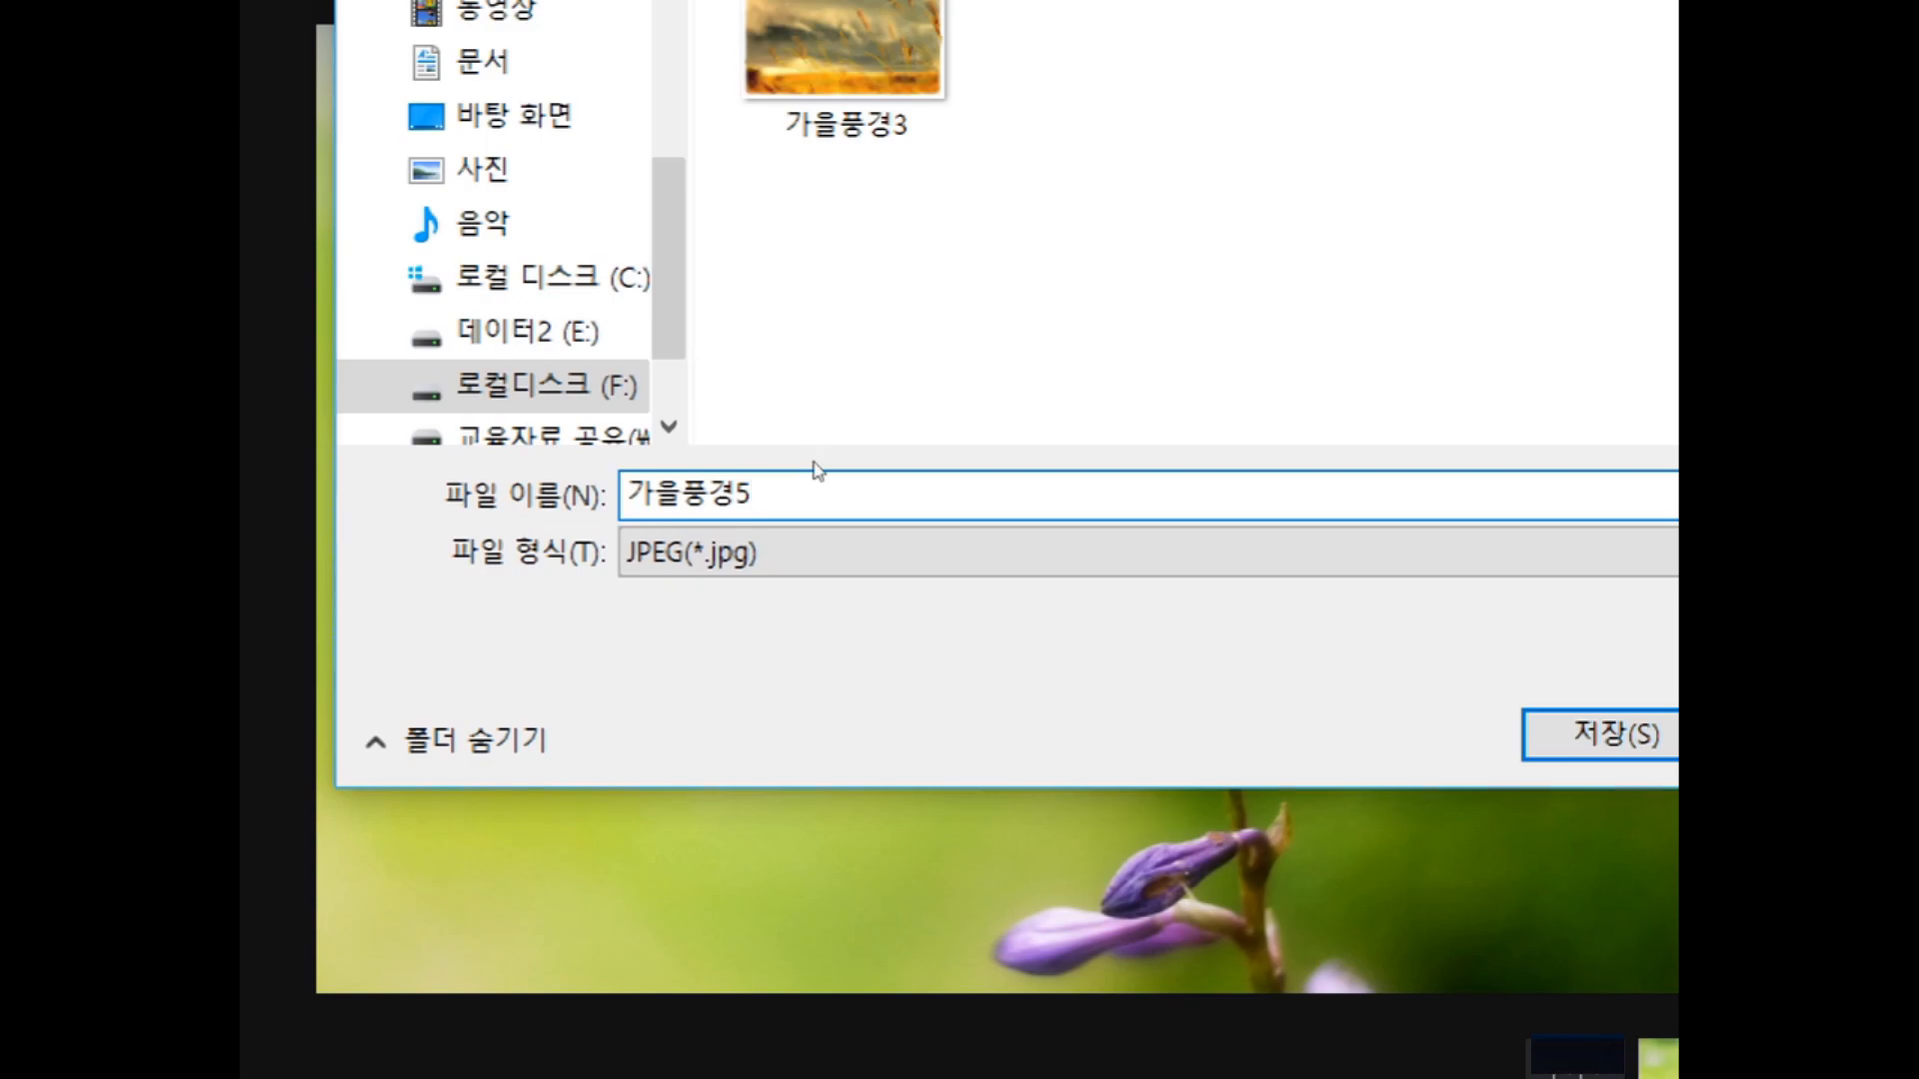
pyautogui.press('Return')
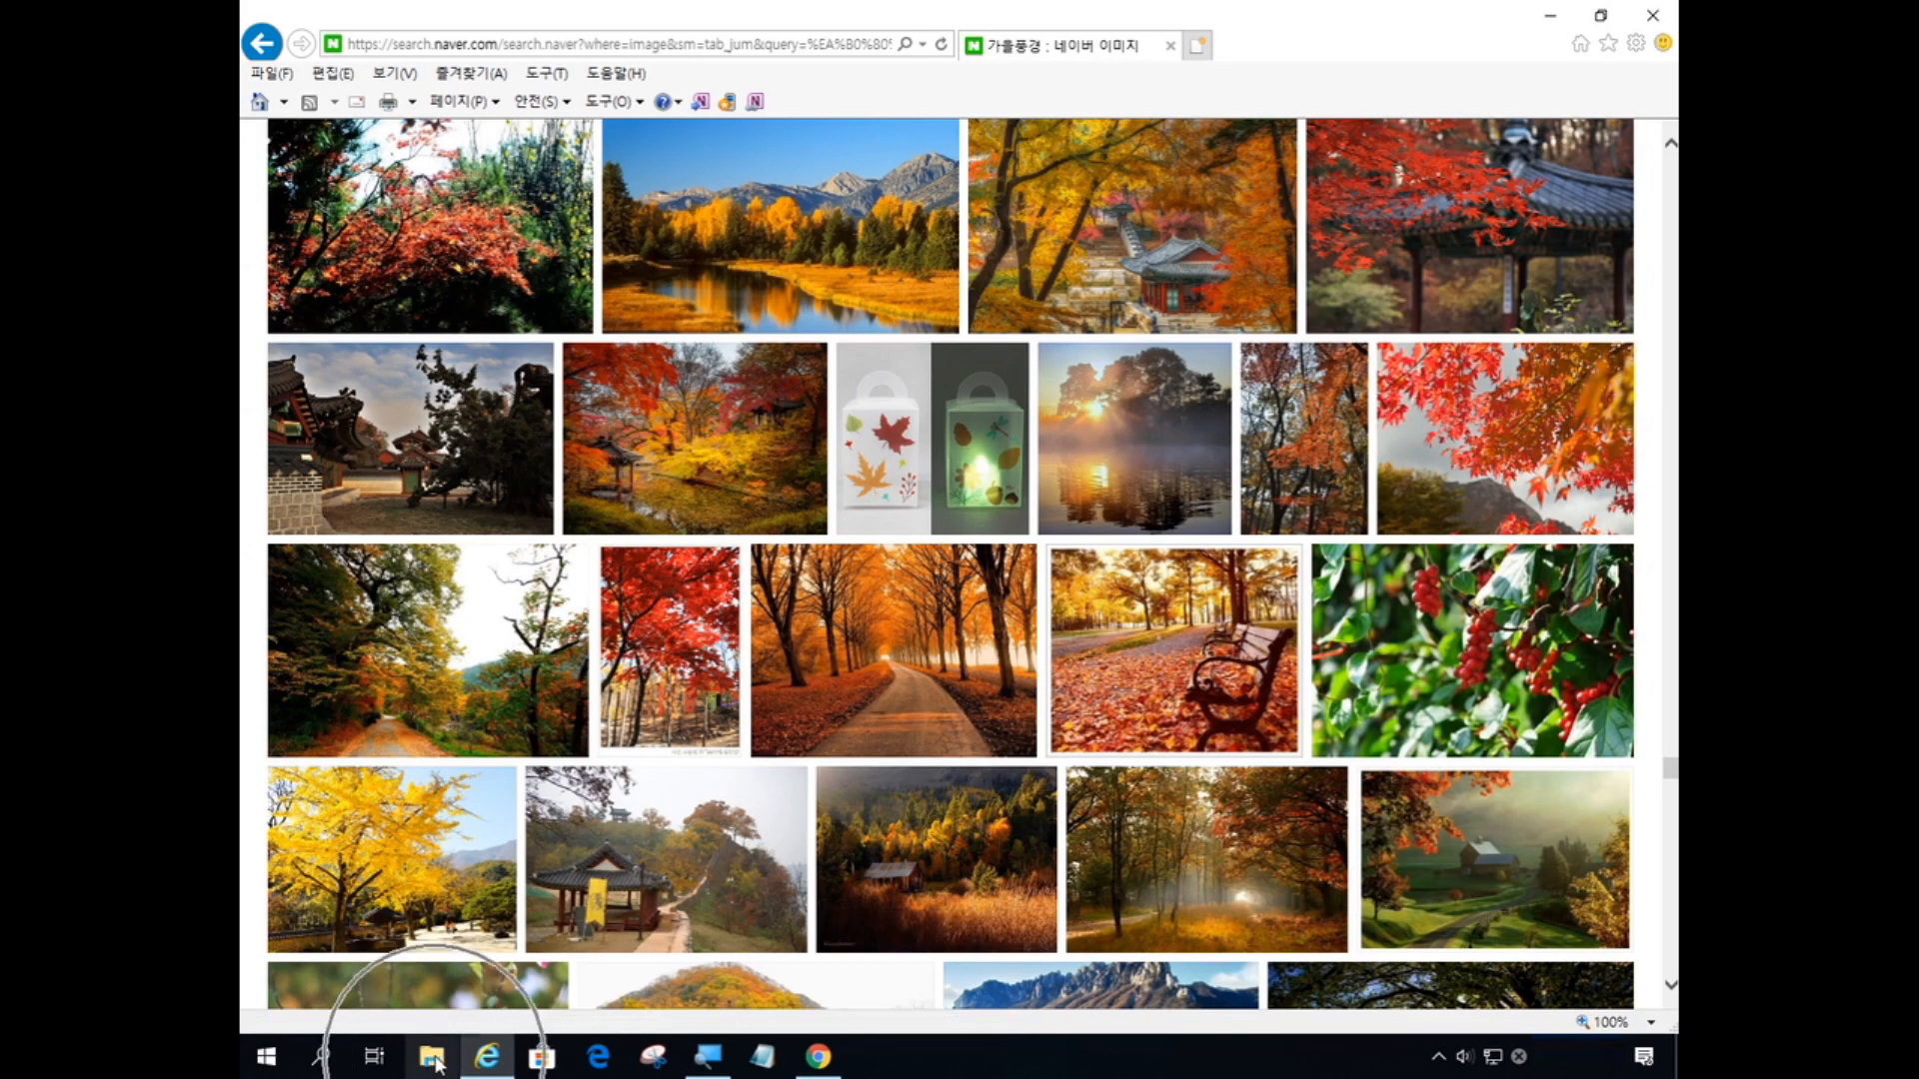
# - Open the 10월 인터넷기초 folder on drive F in File Explorer and check the saved autumn pictures
pyautogui.click(433, 1059)
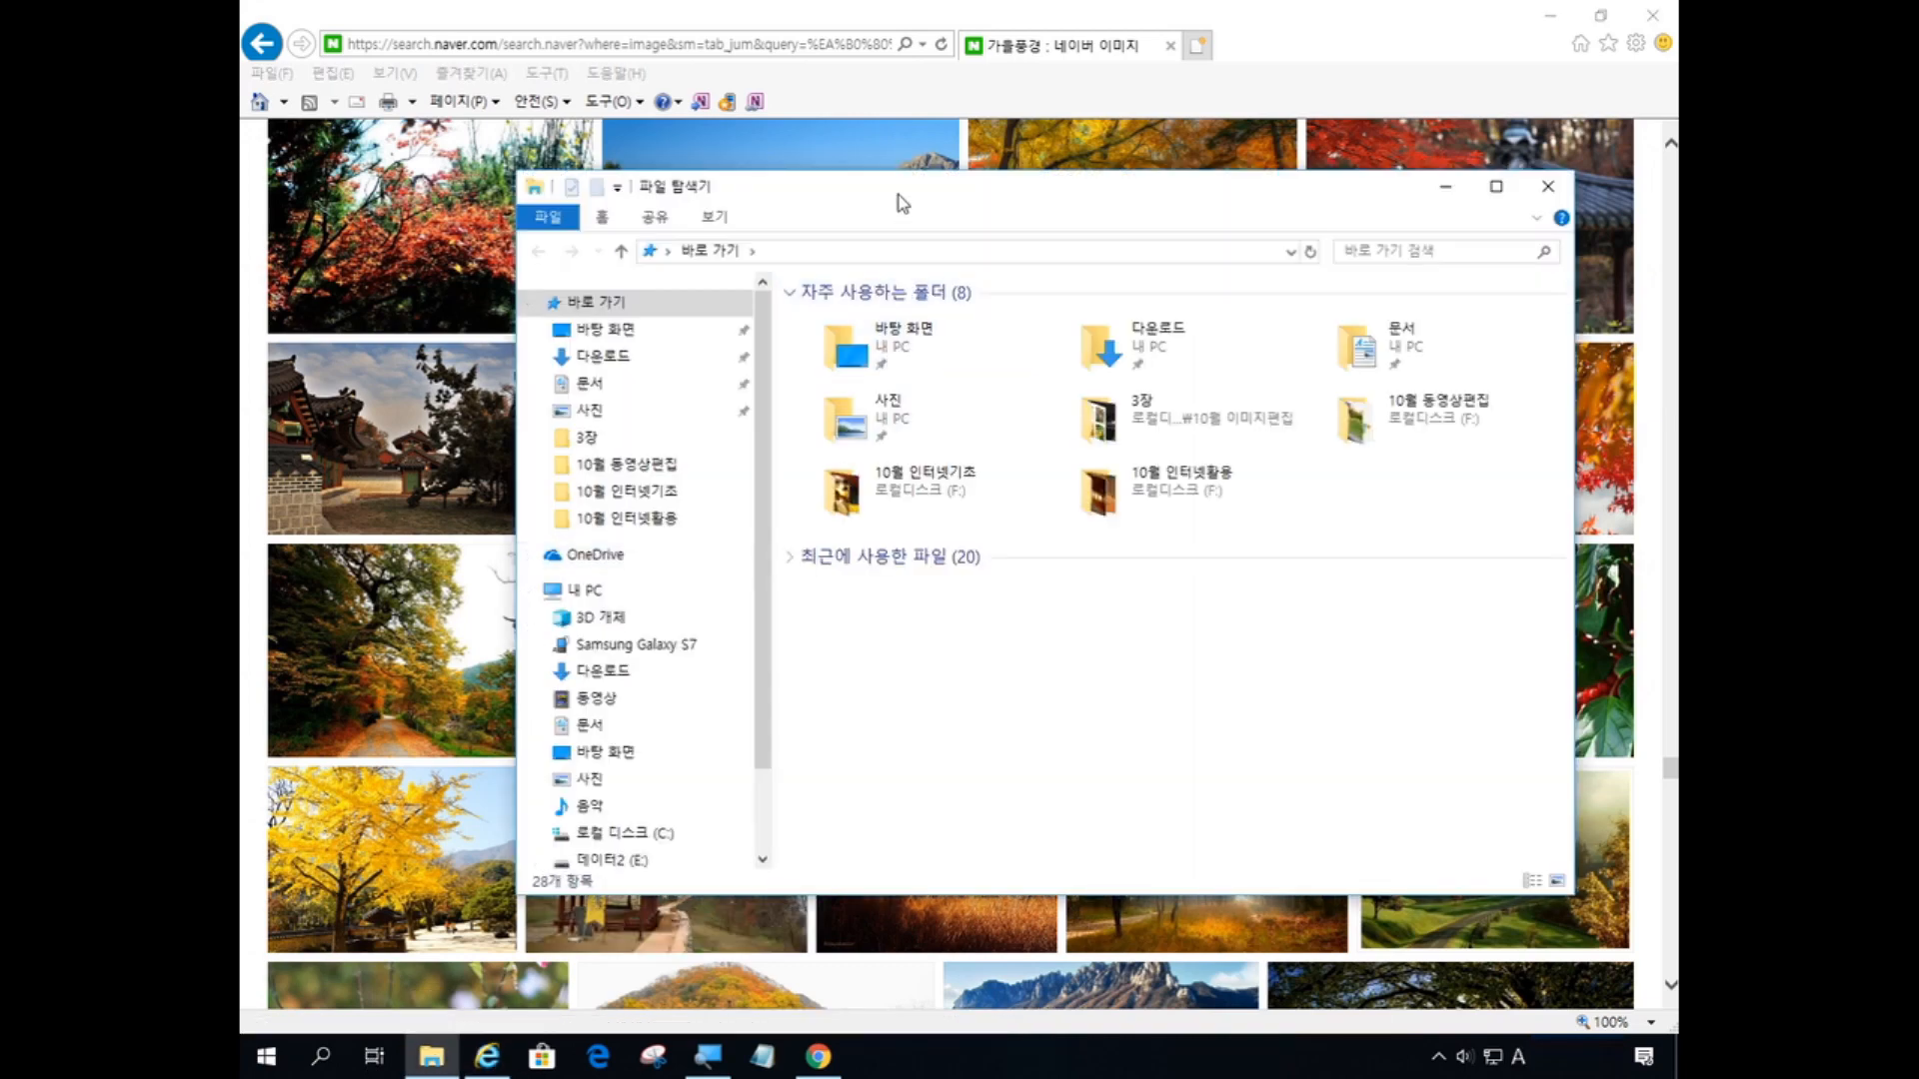
pyautogui.scroll(-3, 673, 479)
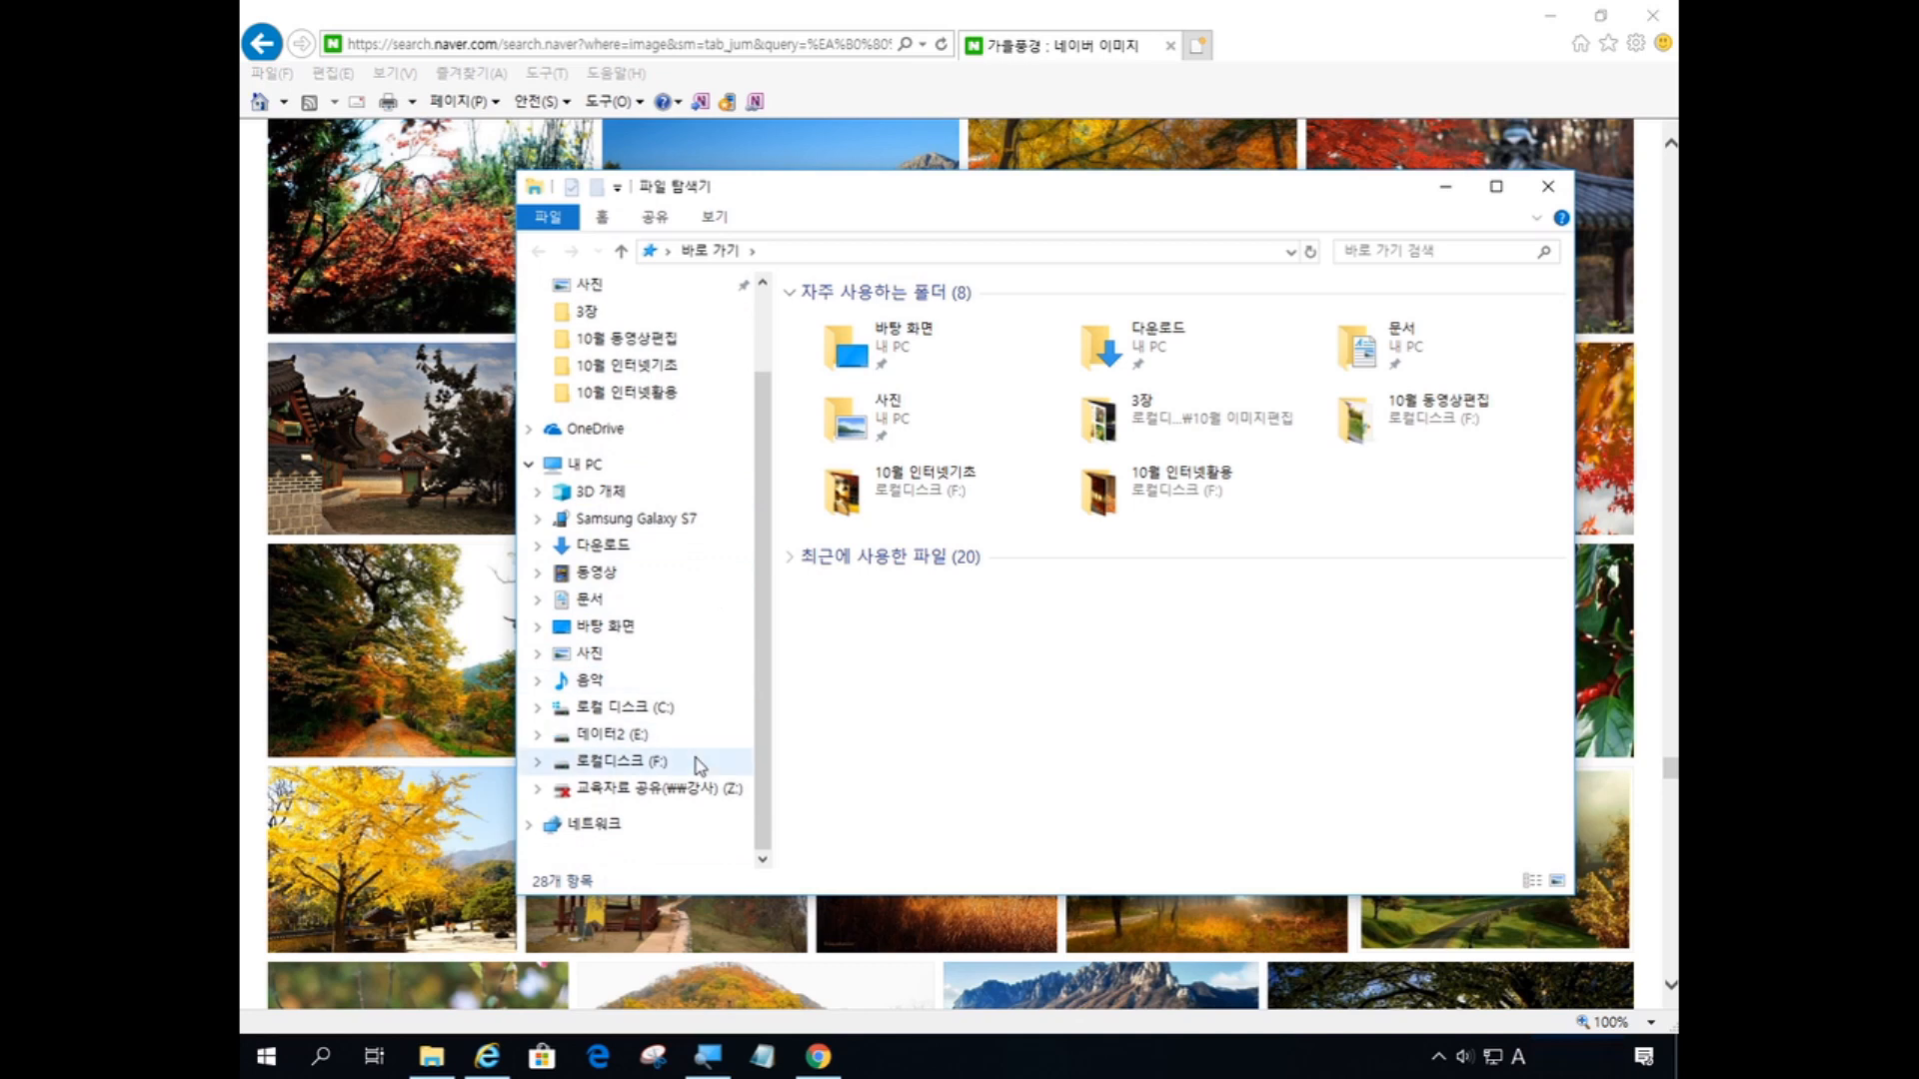
pyautogui.click(656, 767)
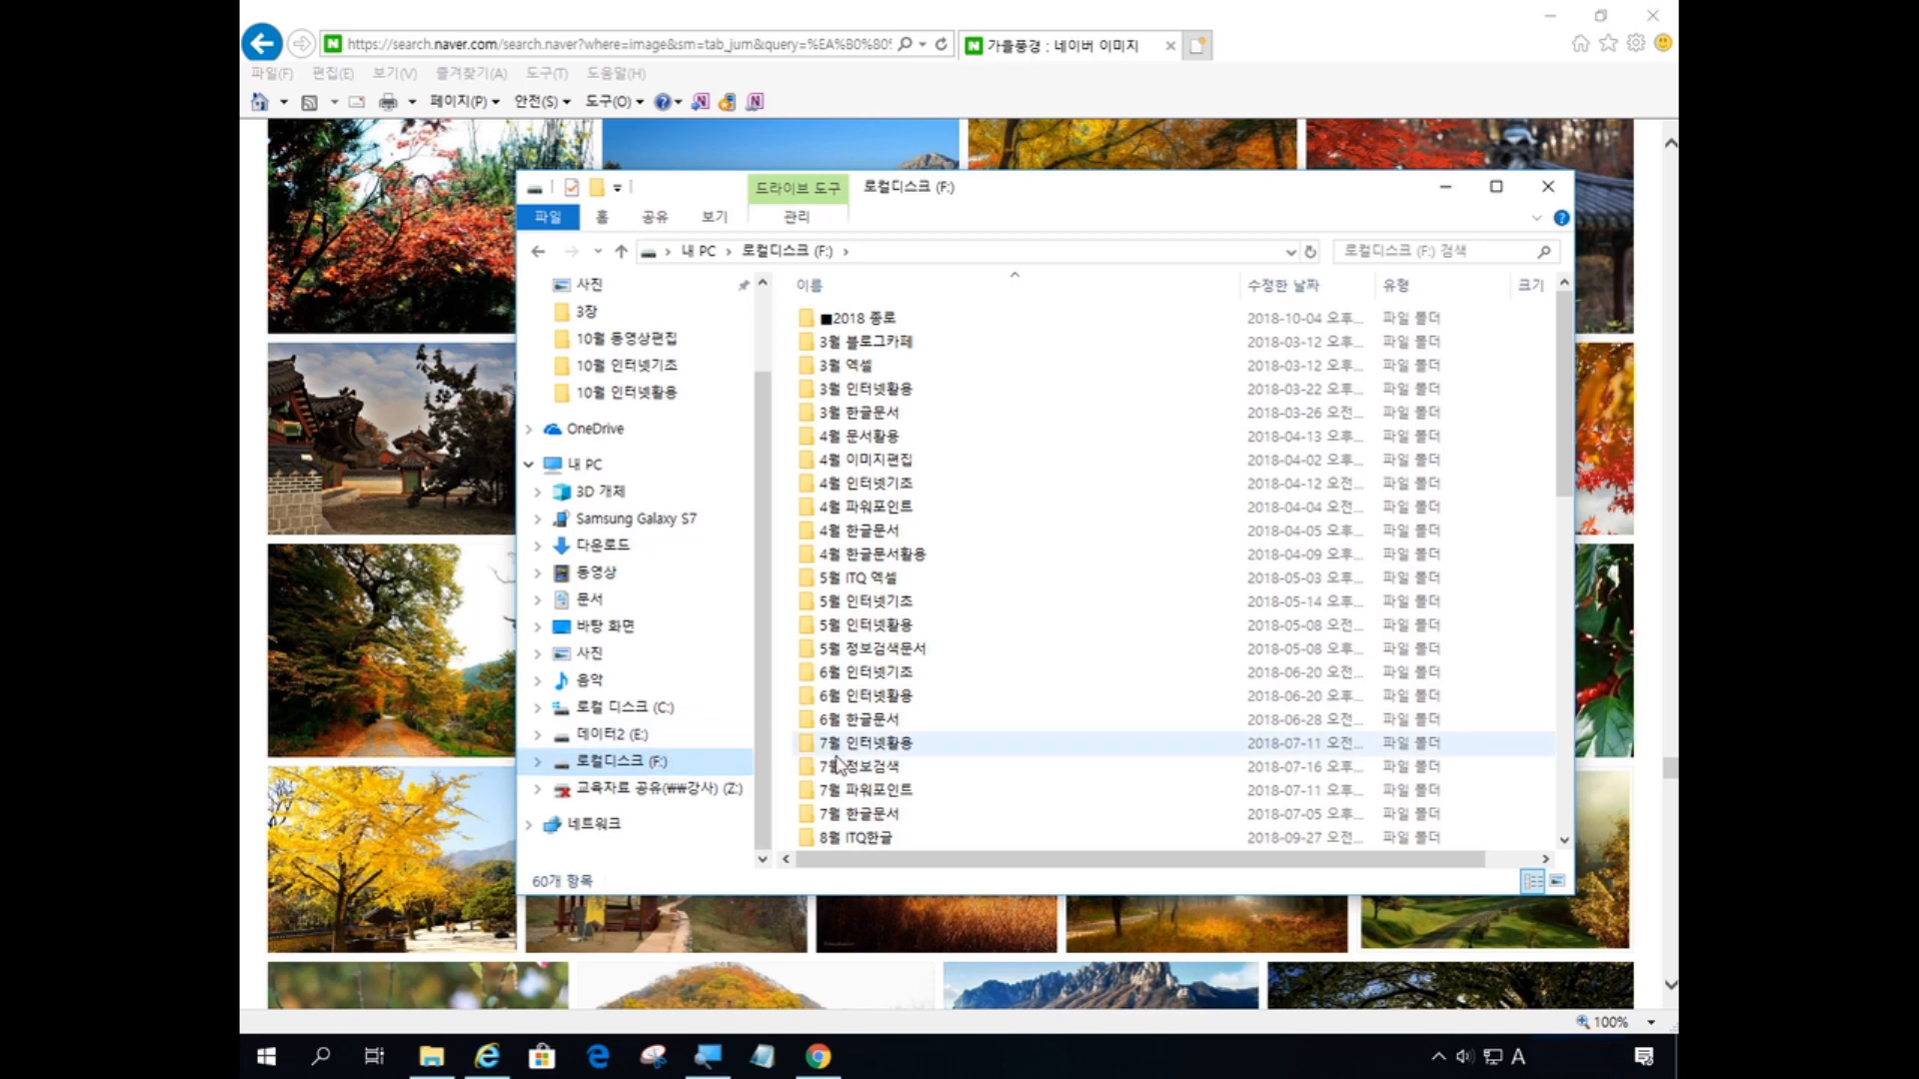
pyautogui.scroll(-10, 887, 585)
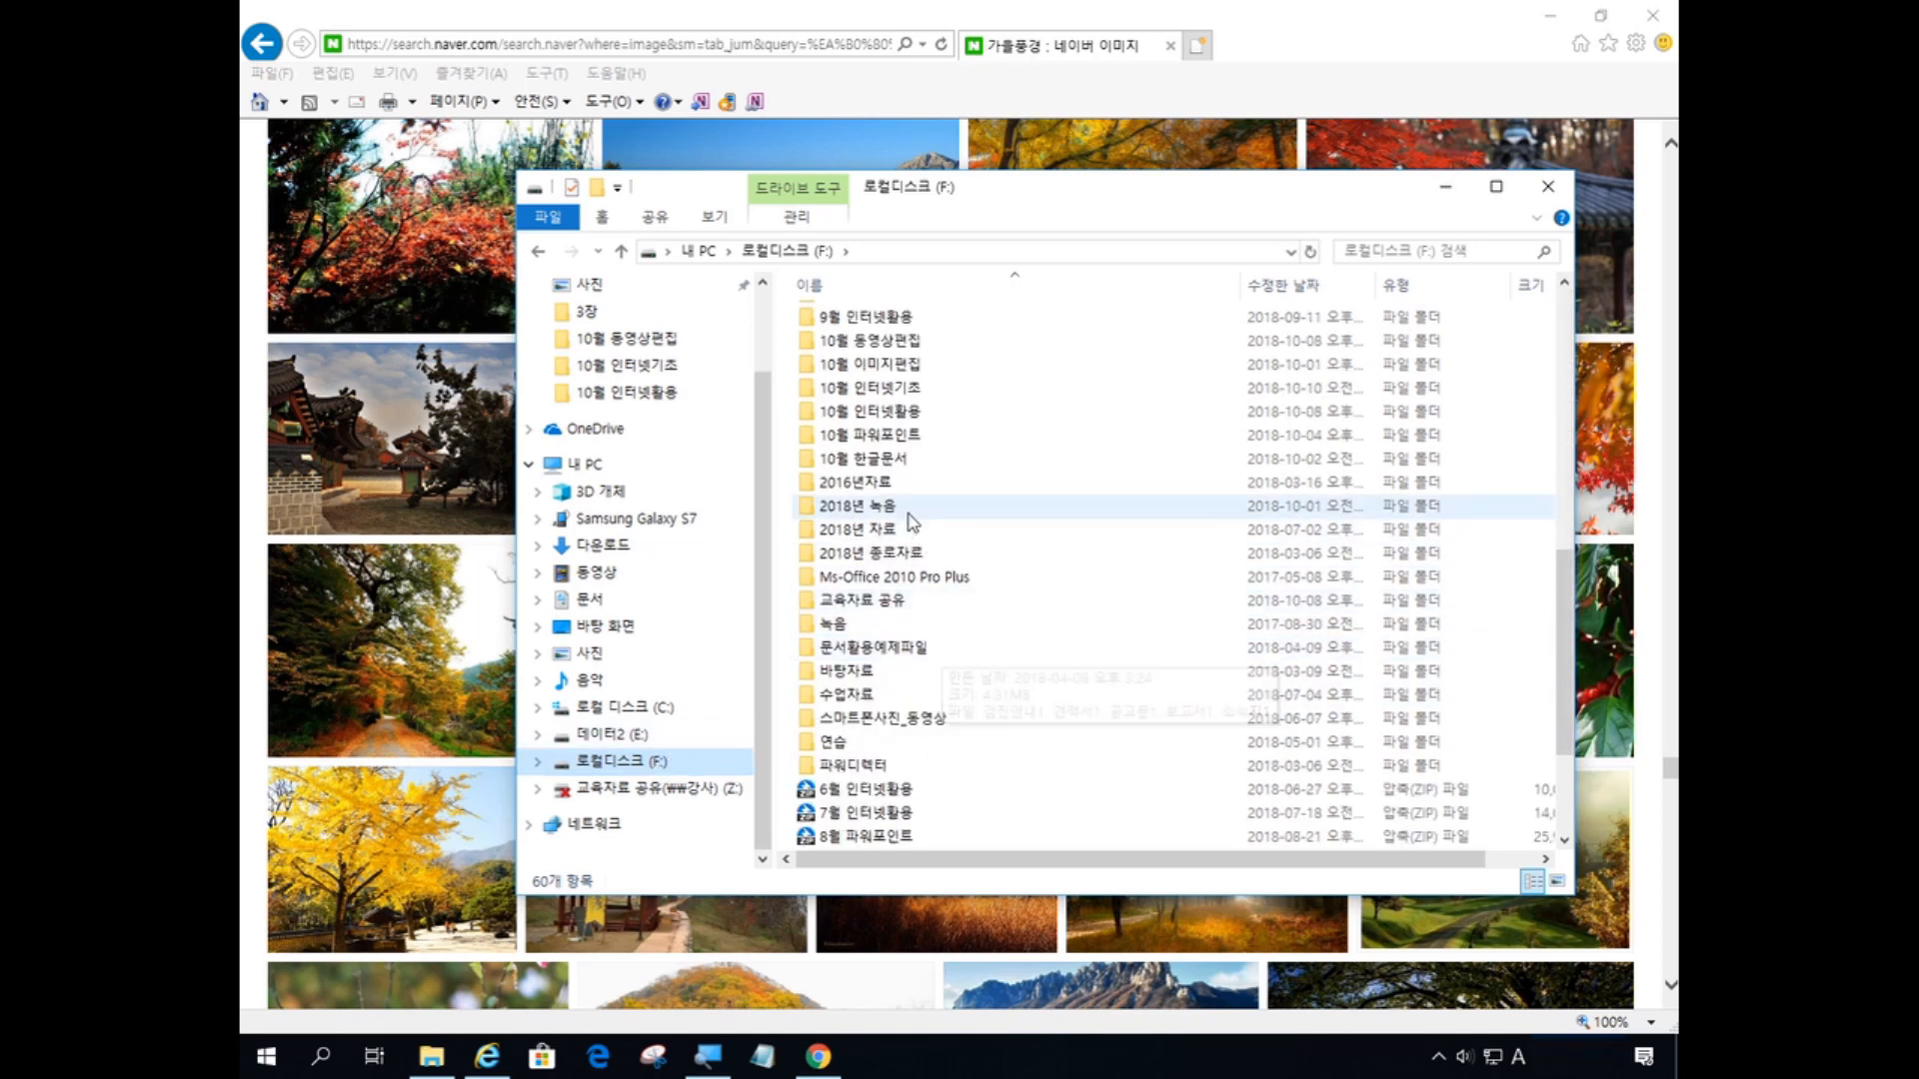
pyautogui.doubleClick(911, 391)
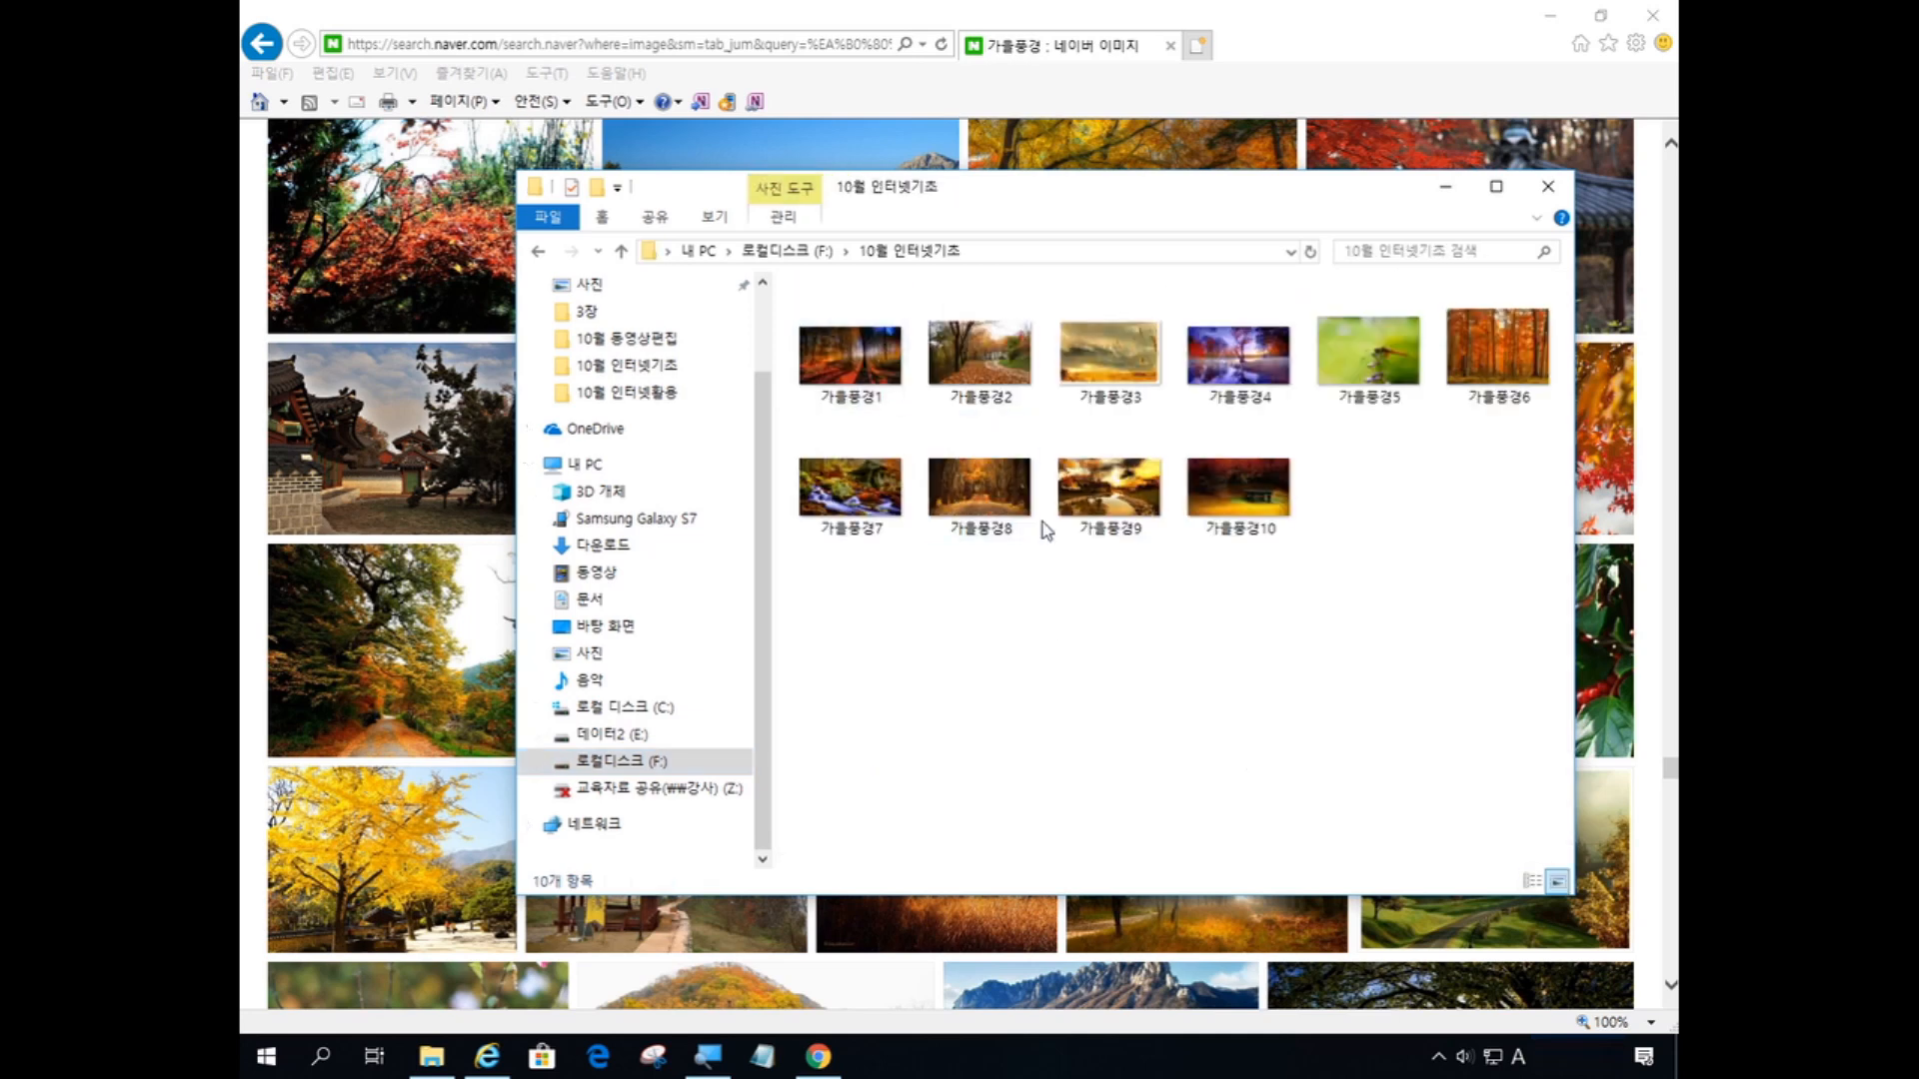
pyautogui.moveTo(1071, 201); pyautogui.dragTo(1020, 172)
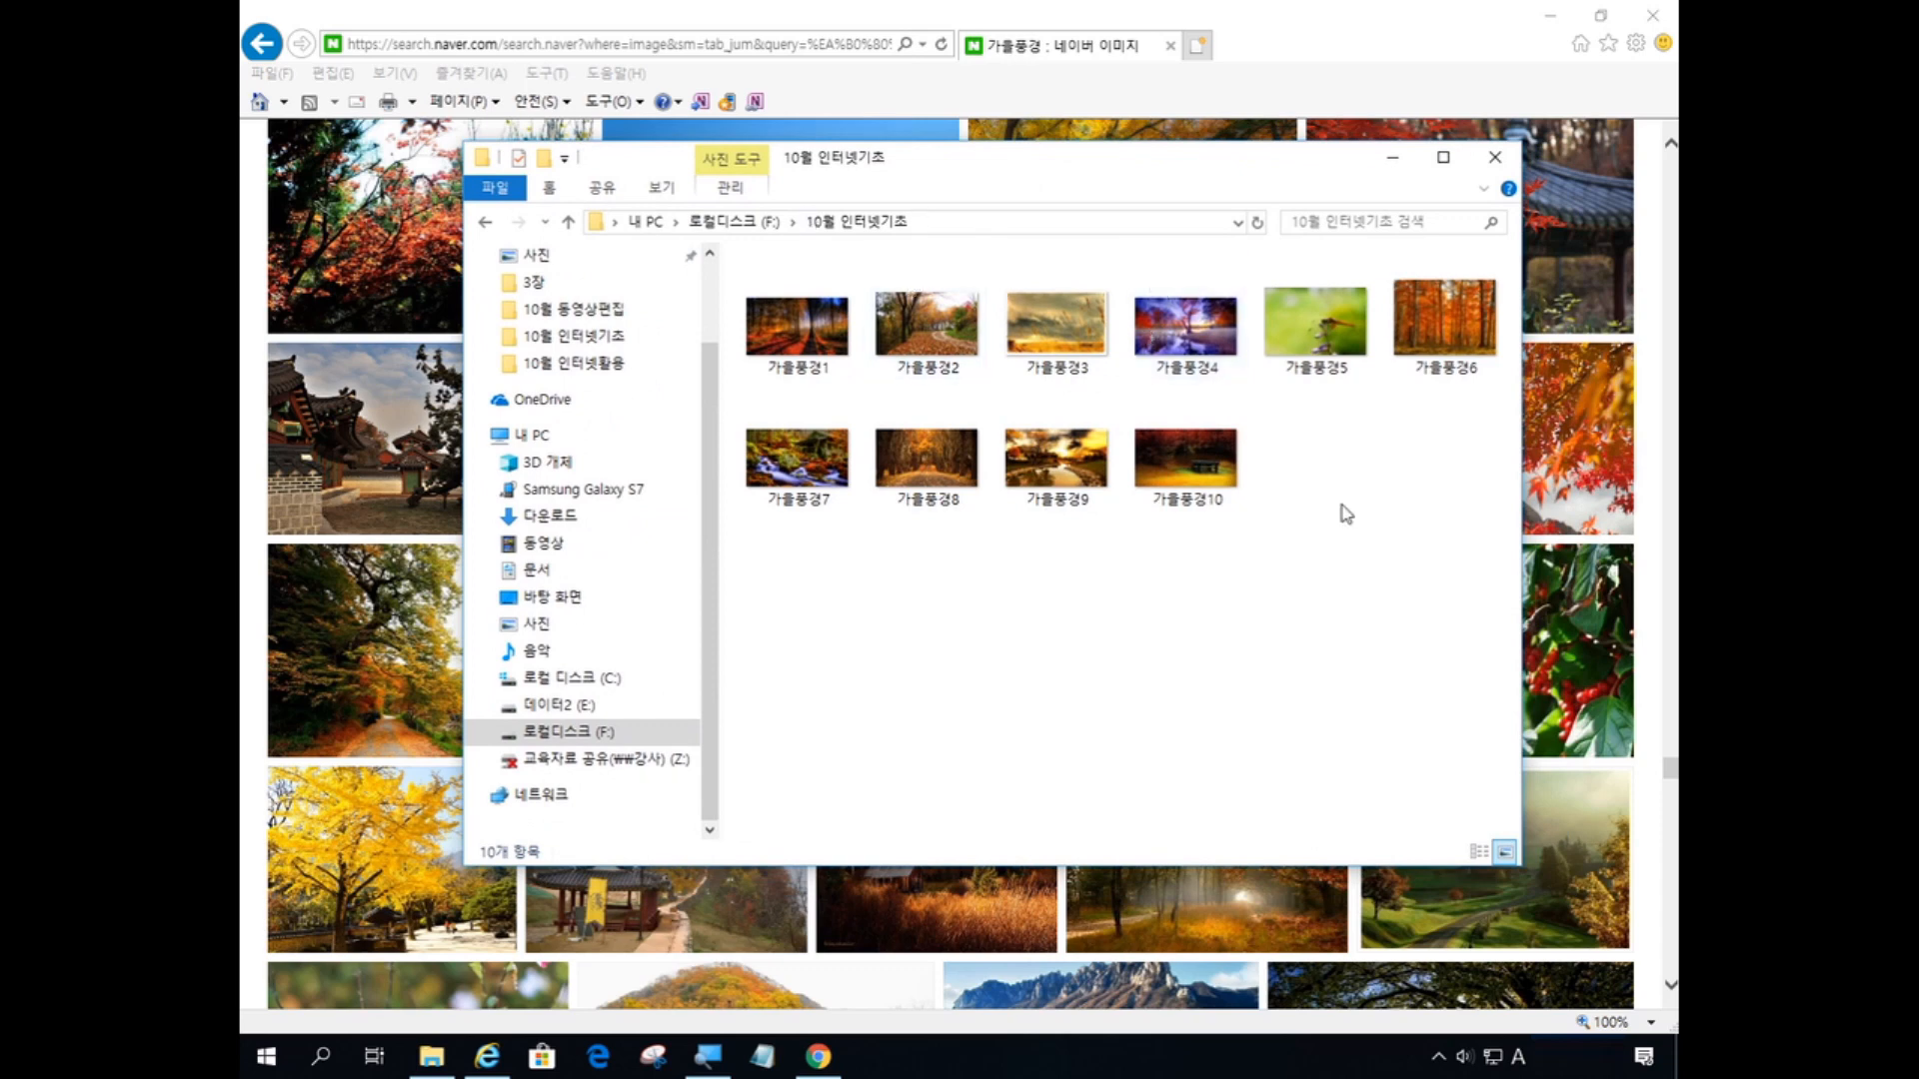
# - Close the folder window and the browser with the image results to return to the desktop
pyautogui.click(1496, 158)
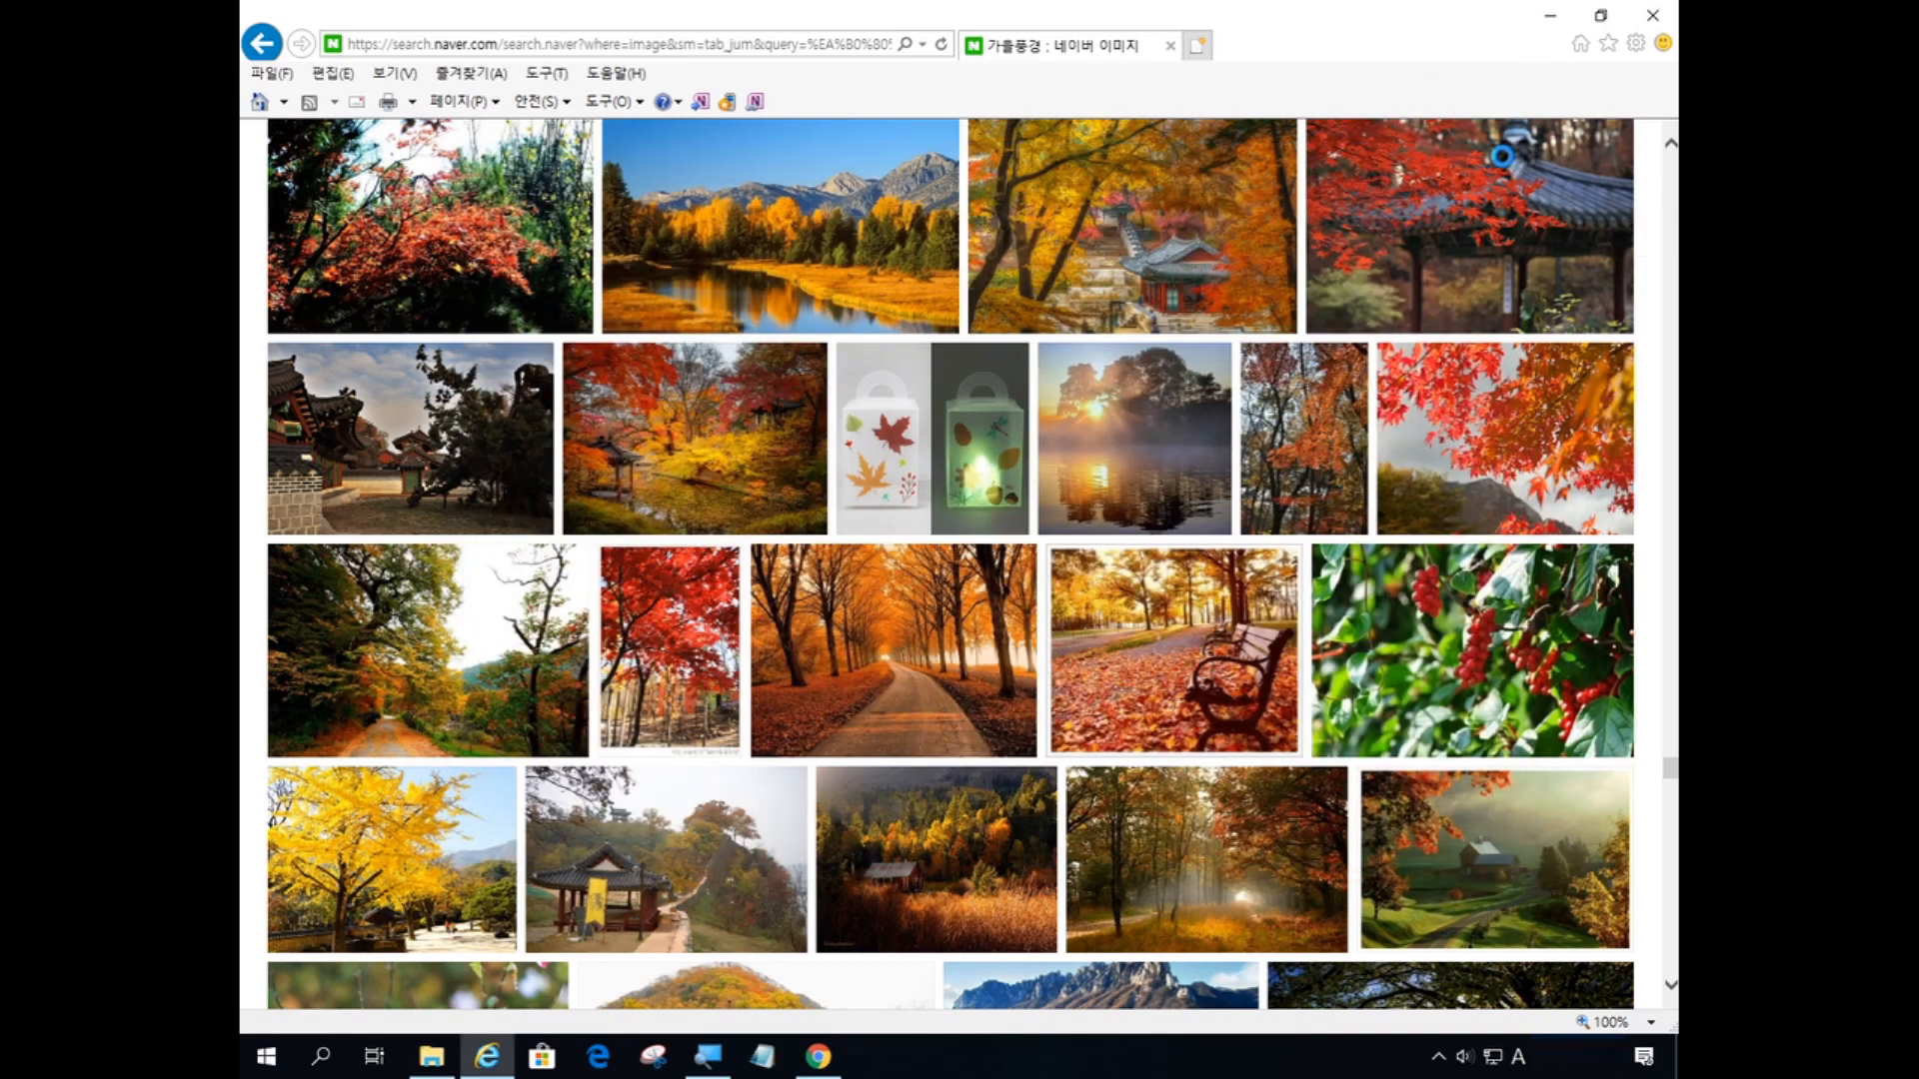
pyautogui.click(1656, 10)
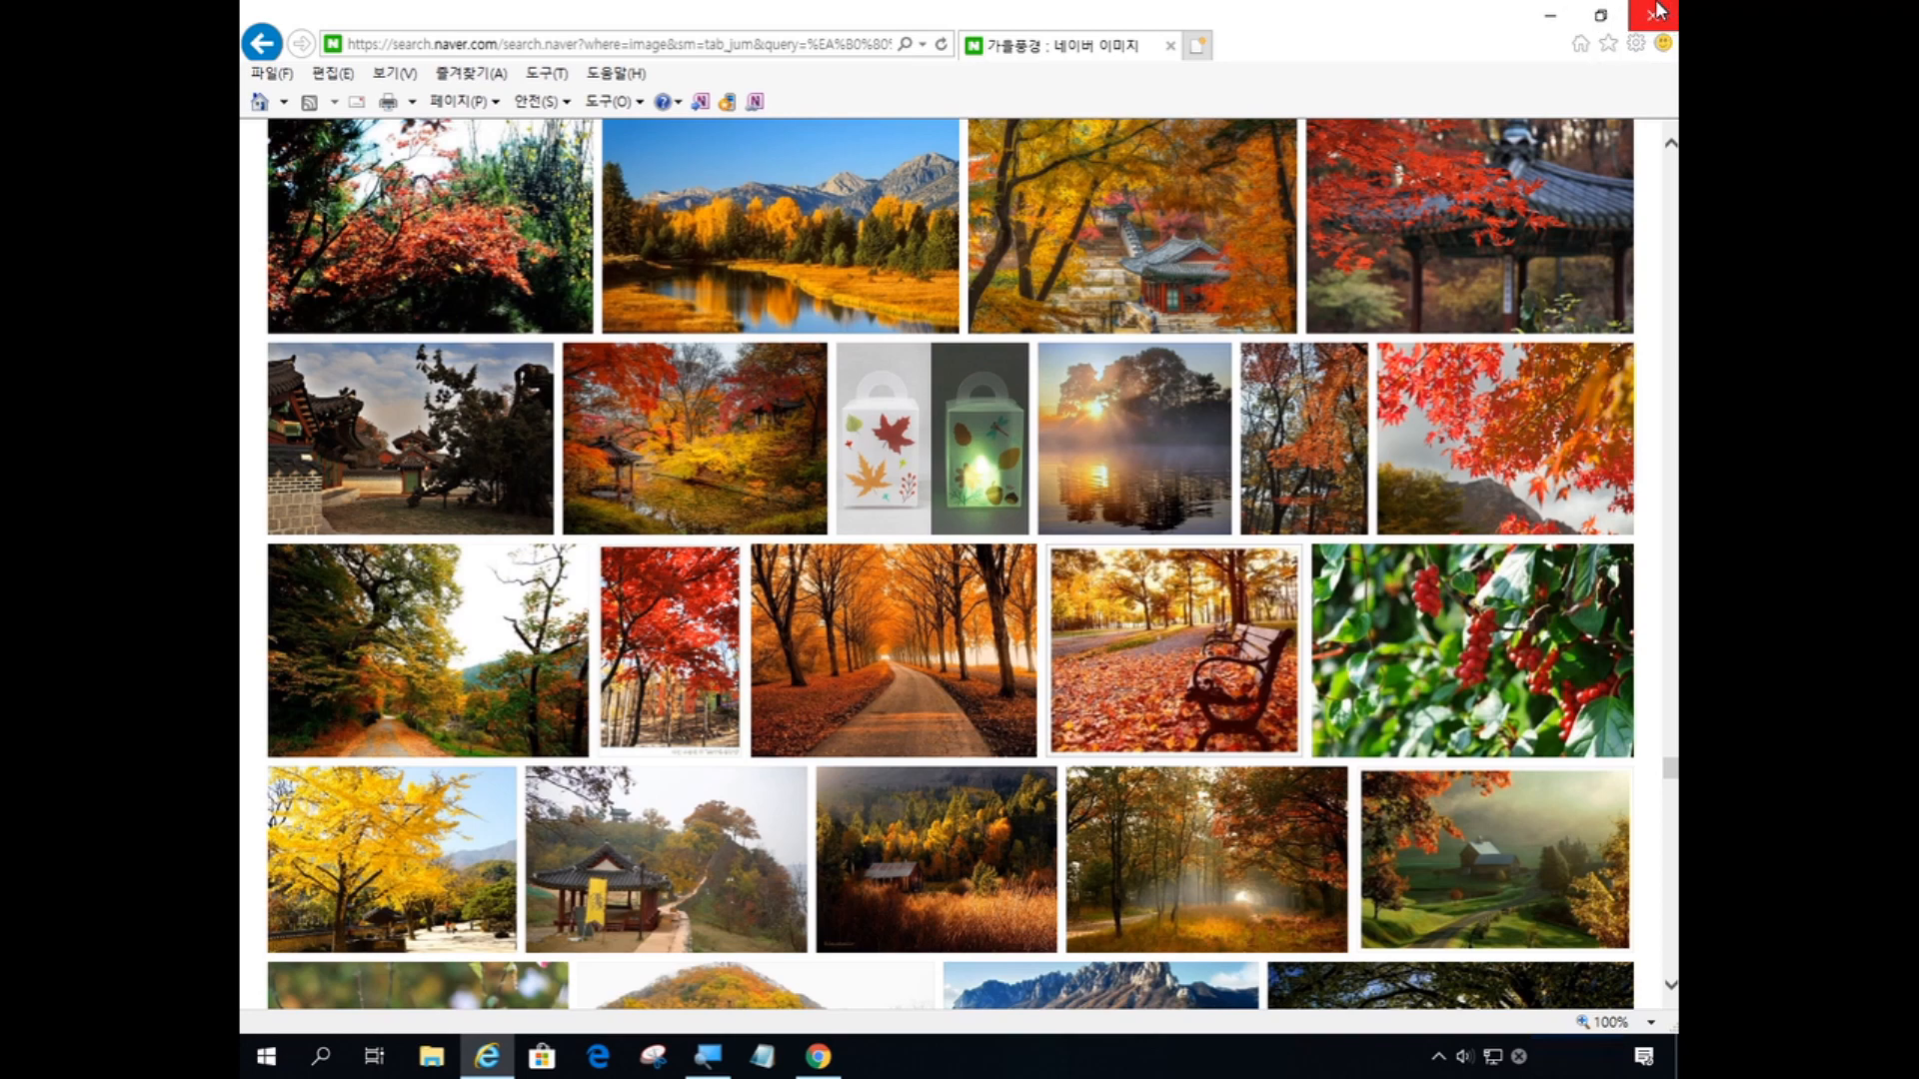
pyautogui.click(1656, 10)
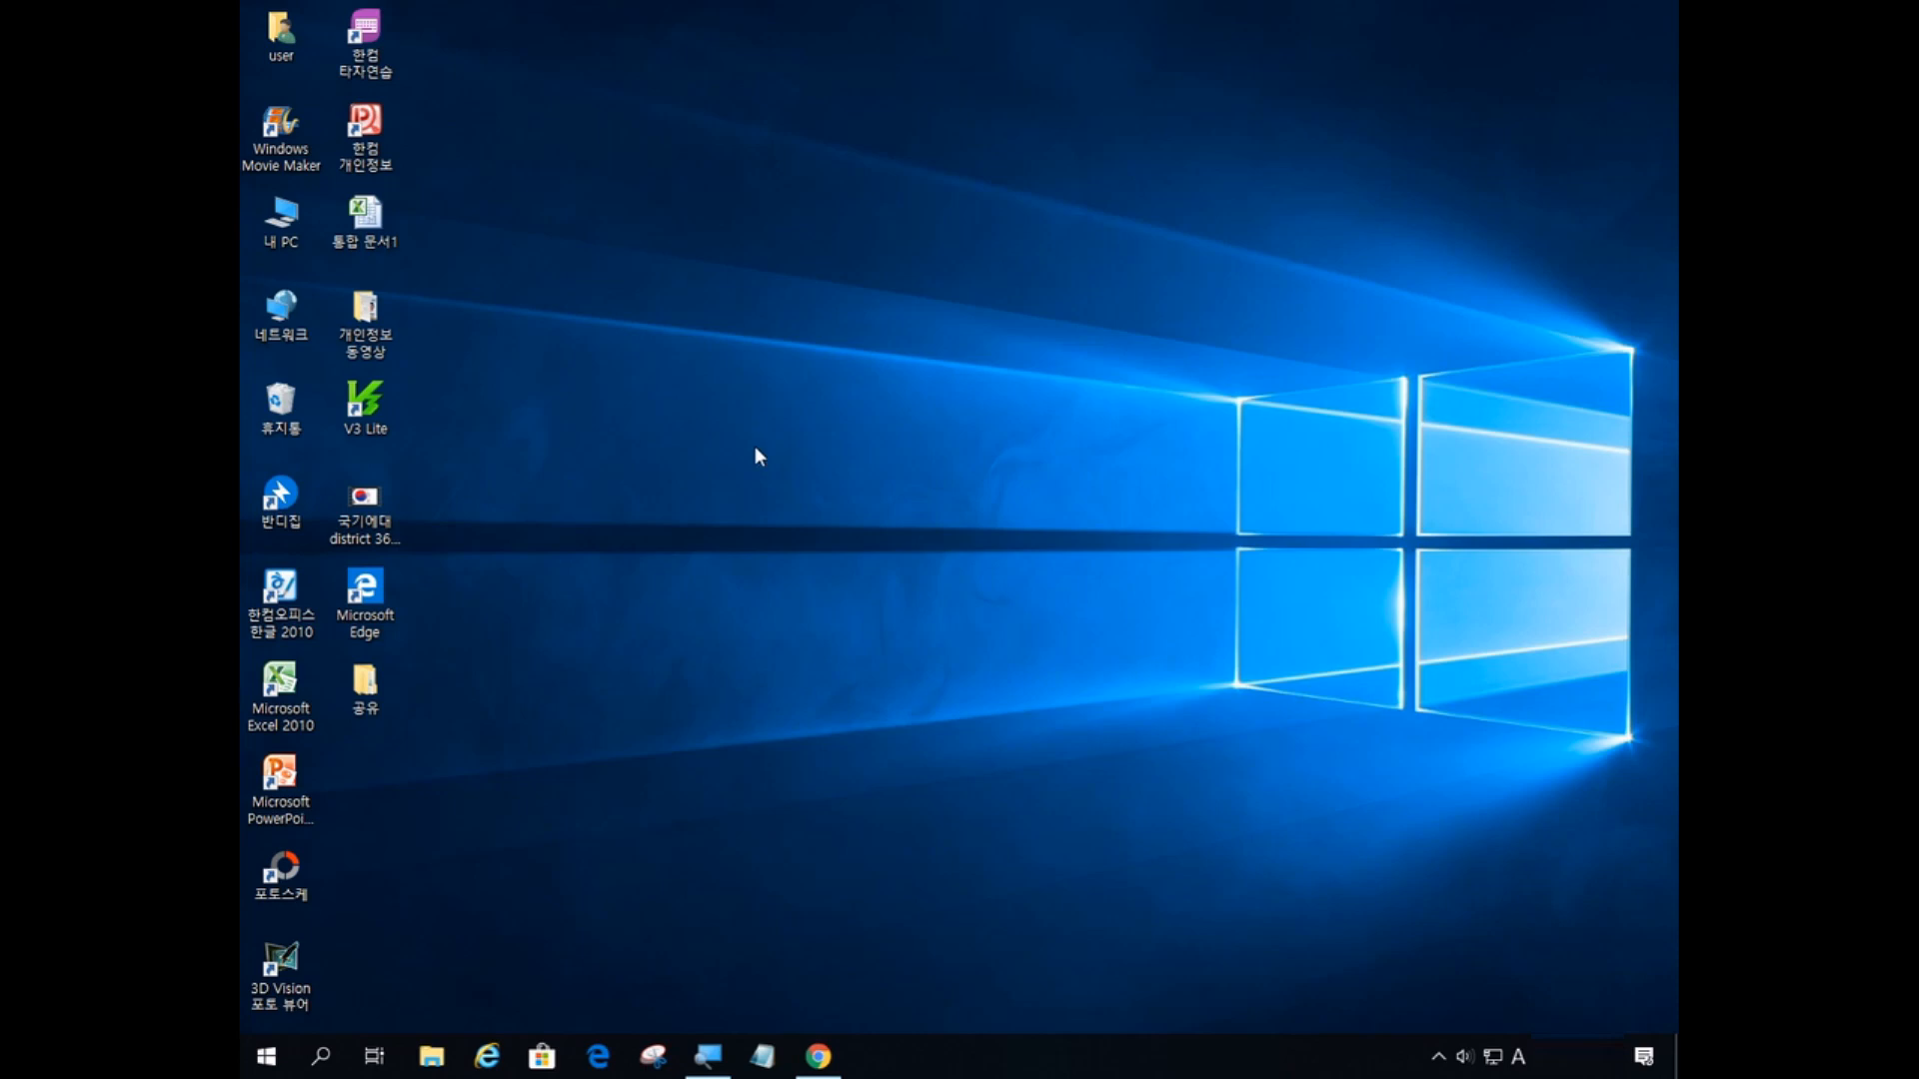
# - Find the Windows 보조프로그램 group among the installed apps and expand it
pyautogui.click(267, 1056)
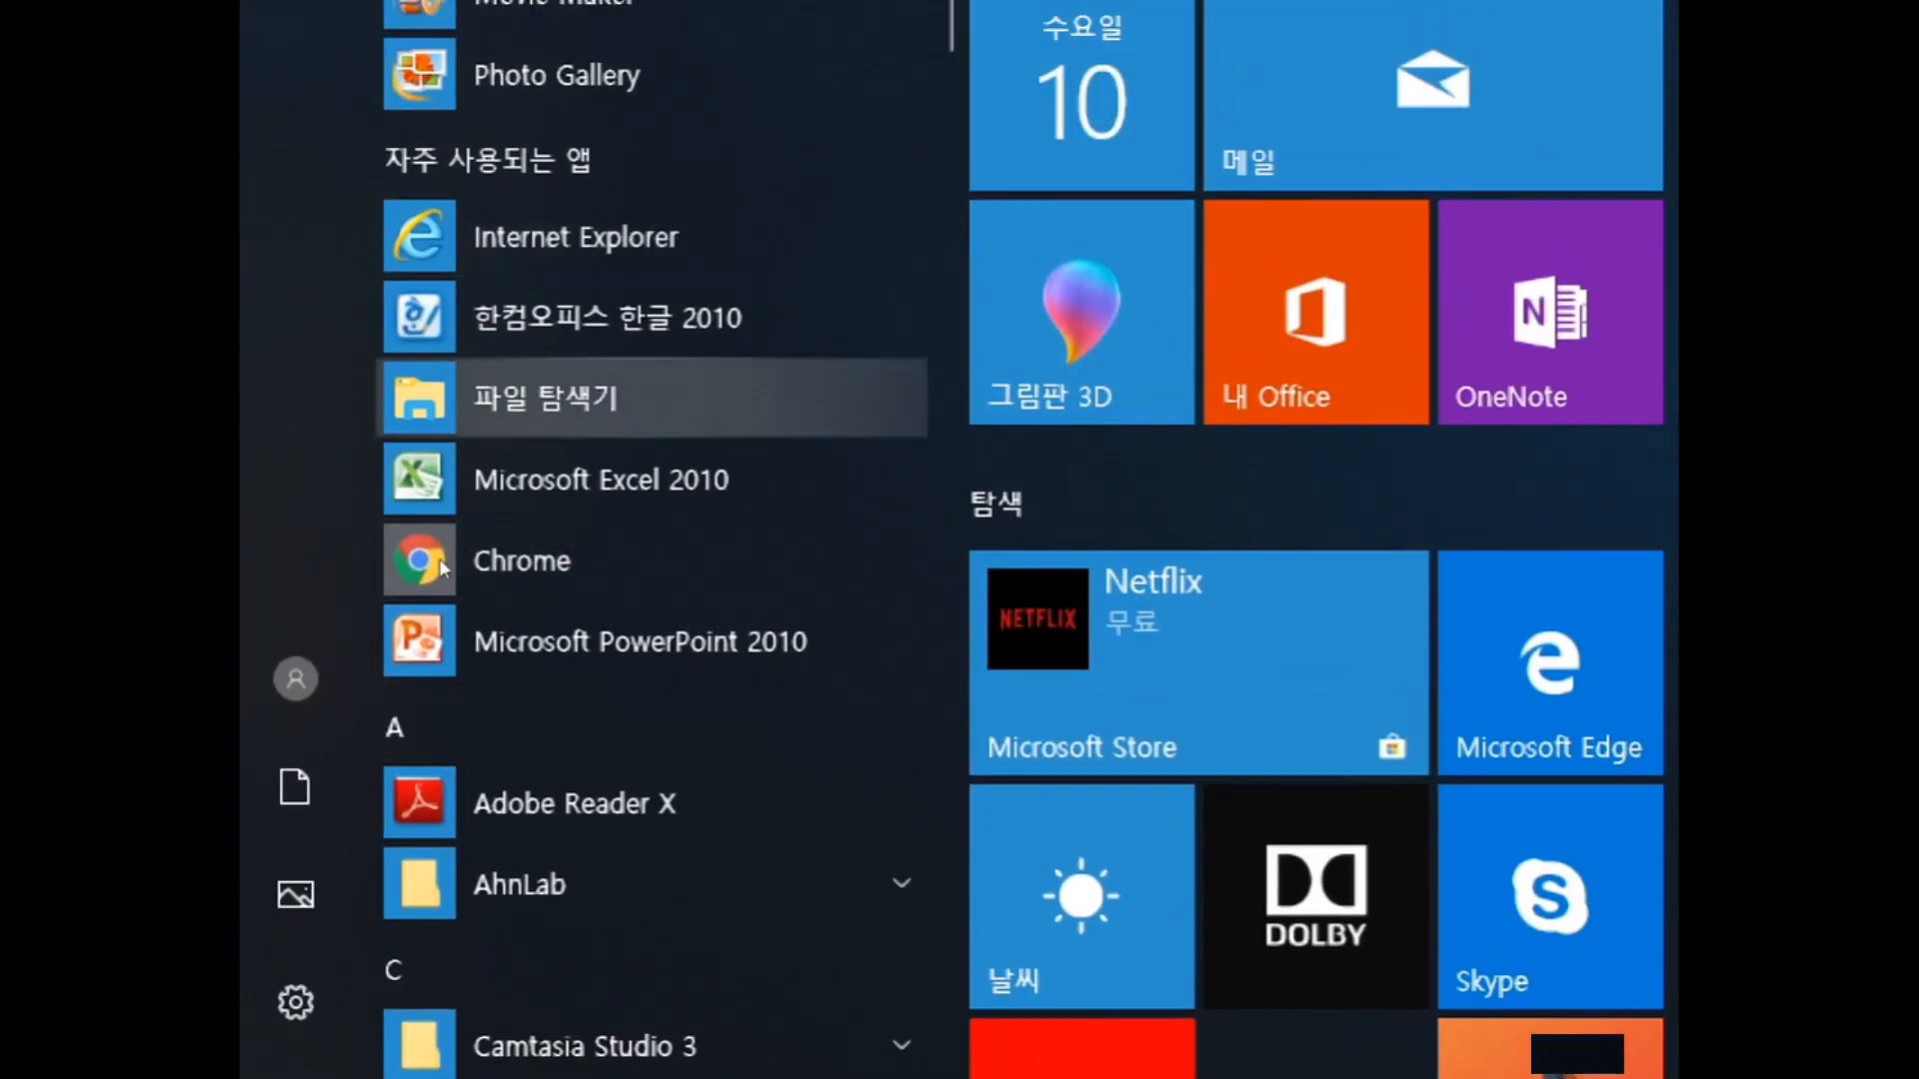
pyautogui.scroll(-5, 458, 681)
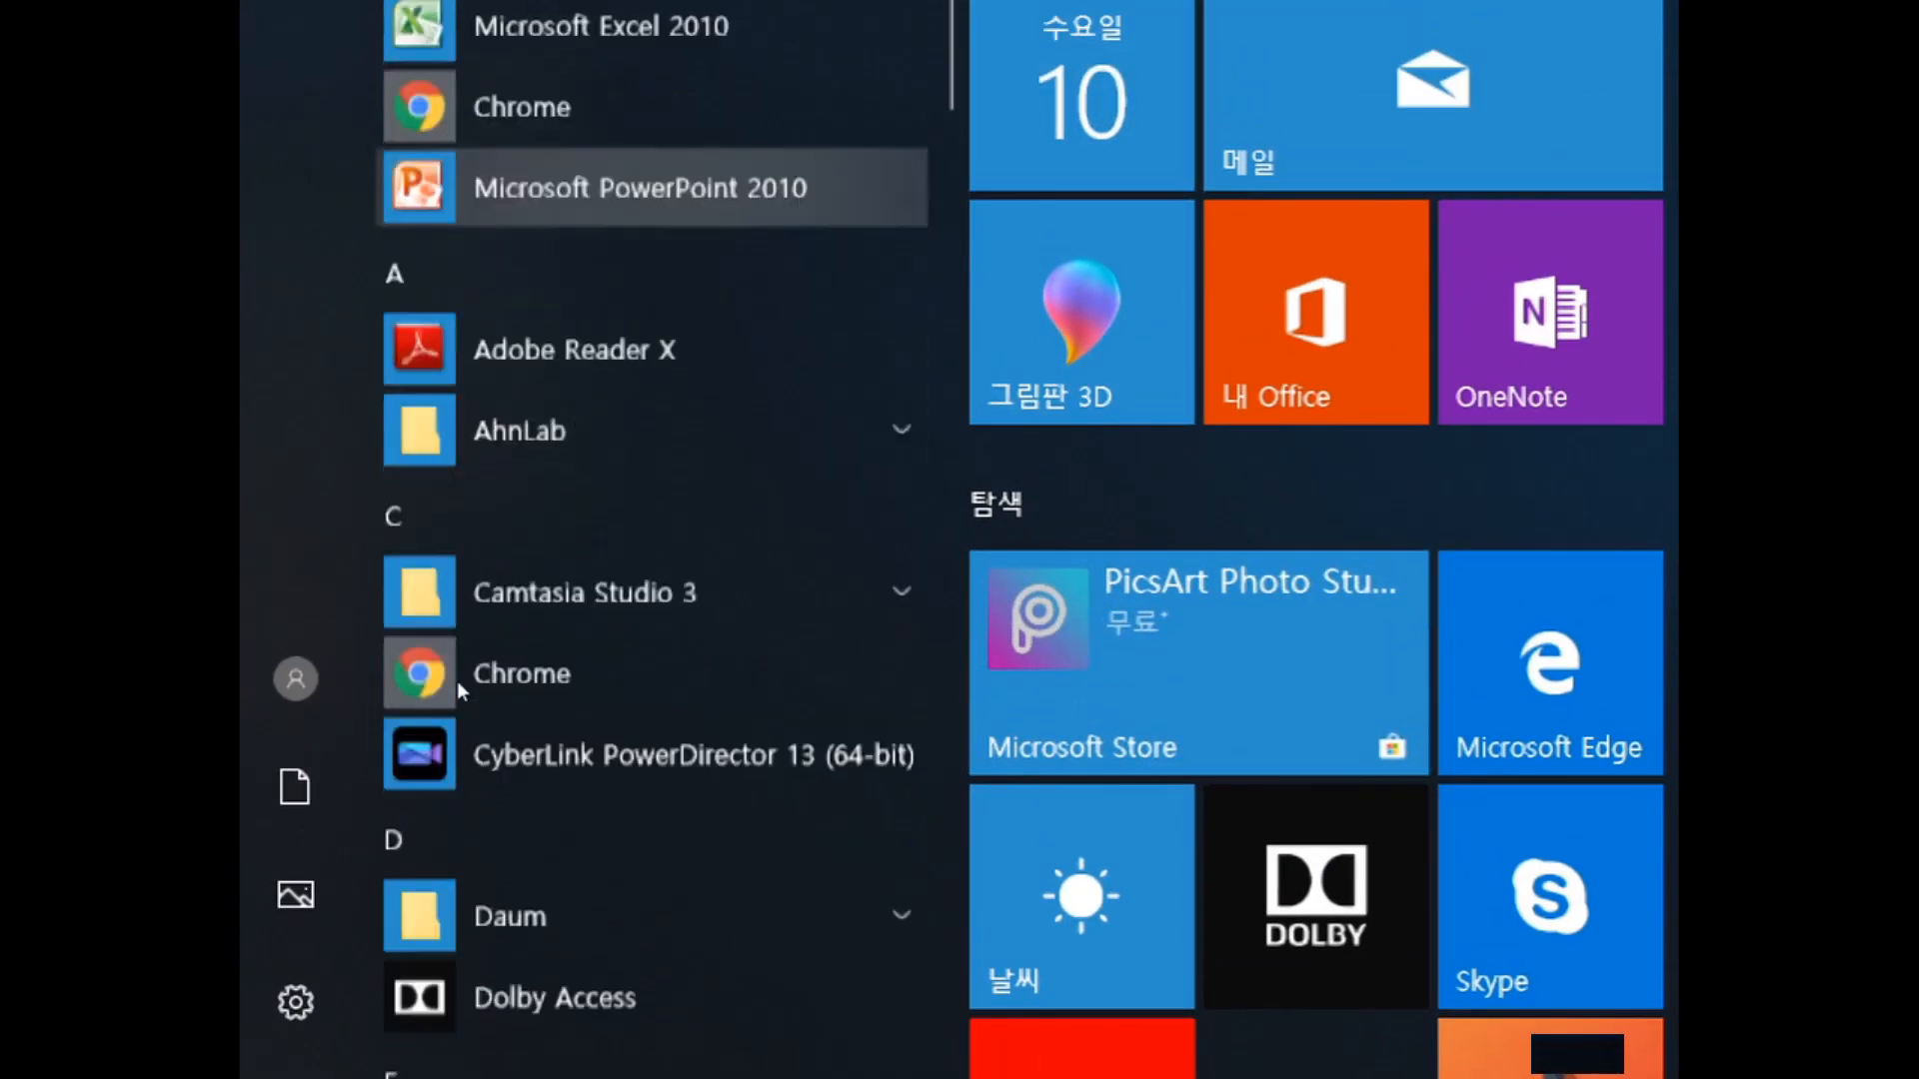
pyautogui.scroll(-10, 458, 680)
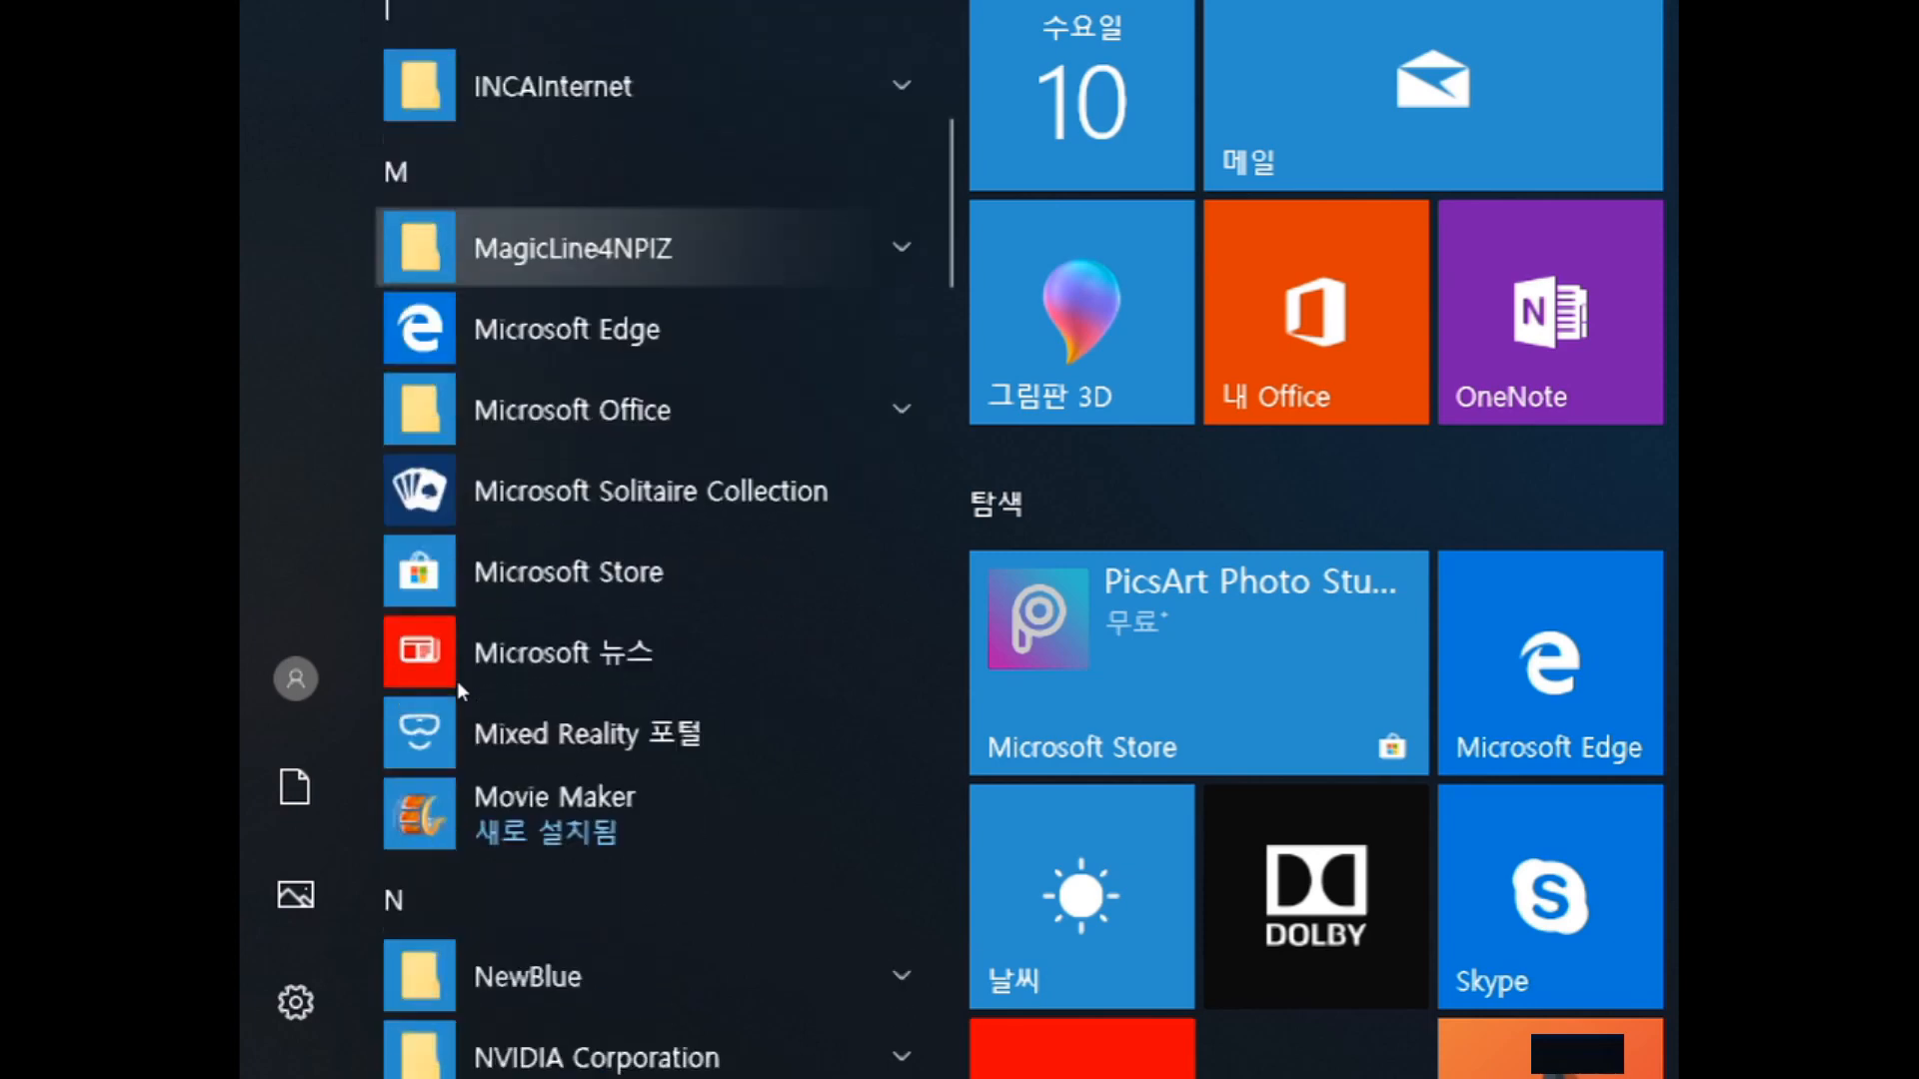
pyautogui.scroll(-10, 458, 681)
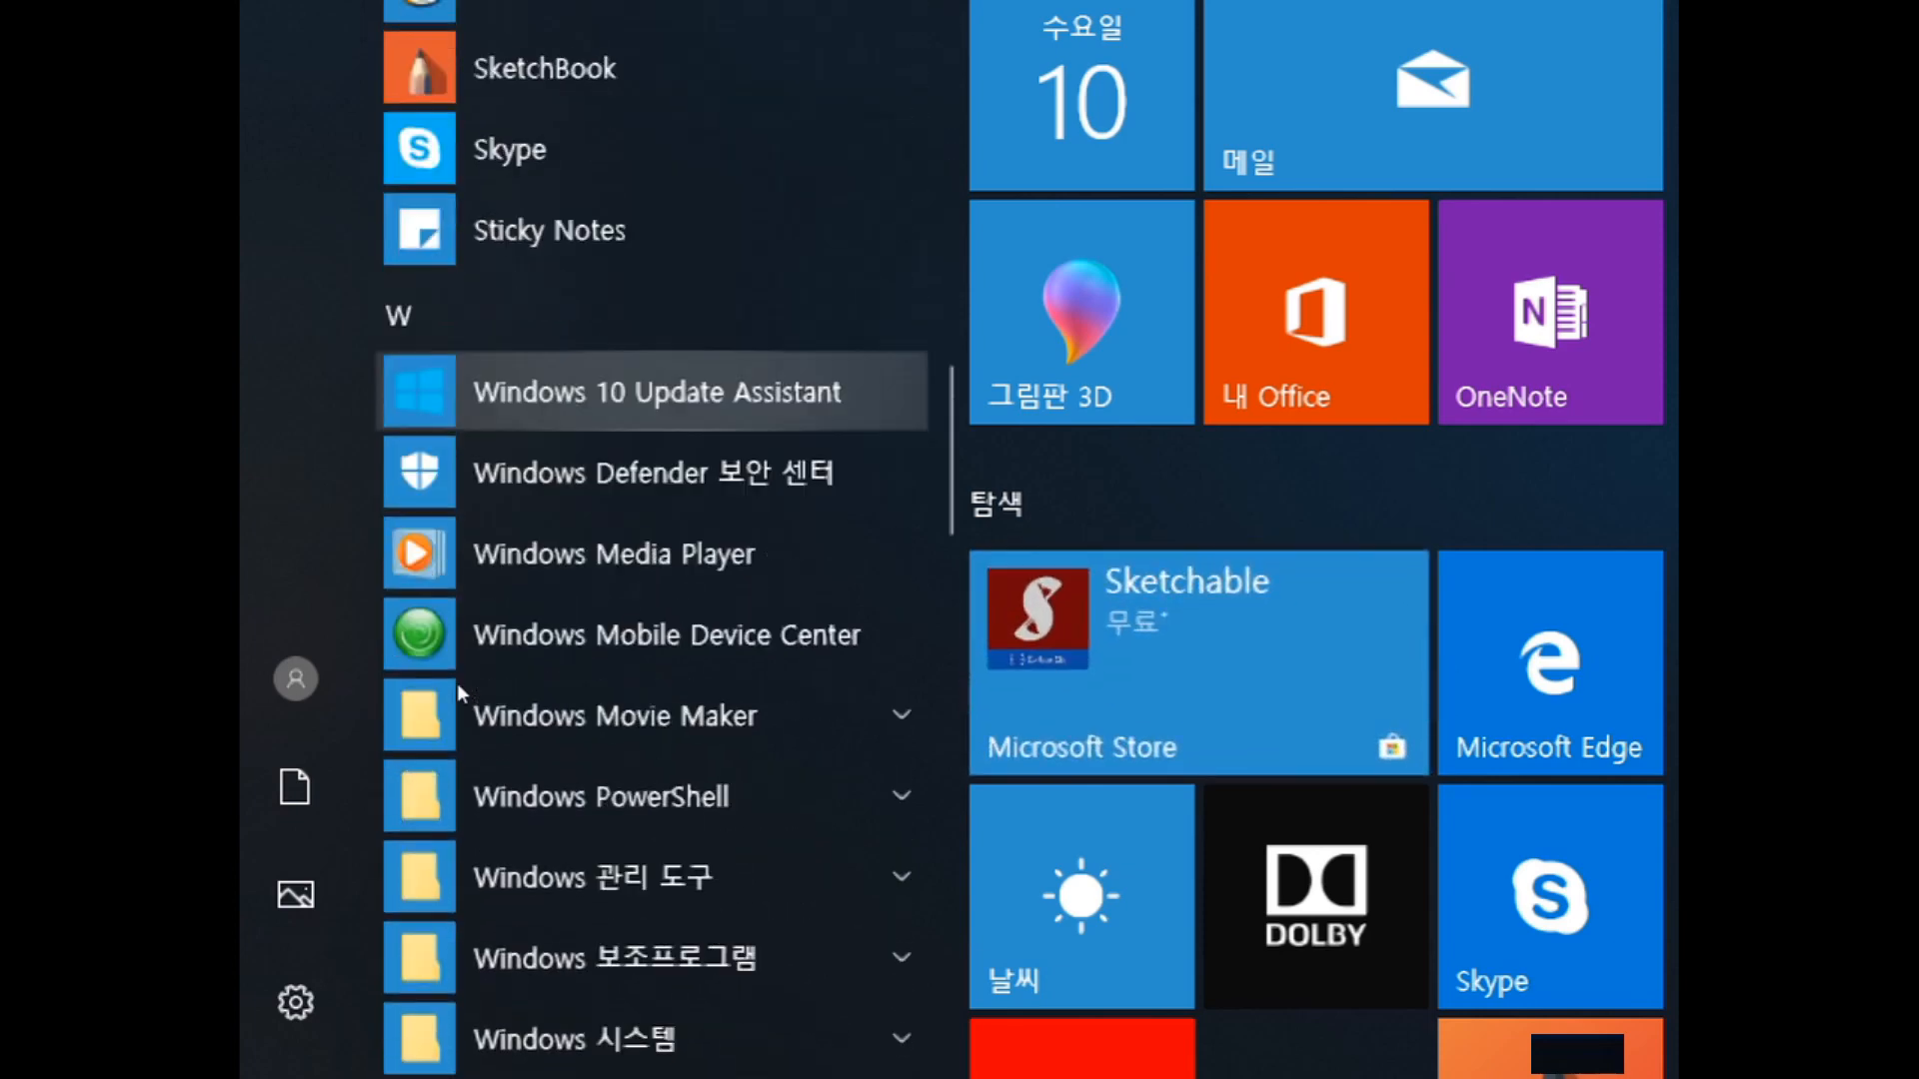
pyautogui.scroll(-3, 455, 690)
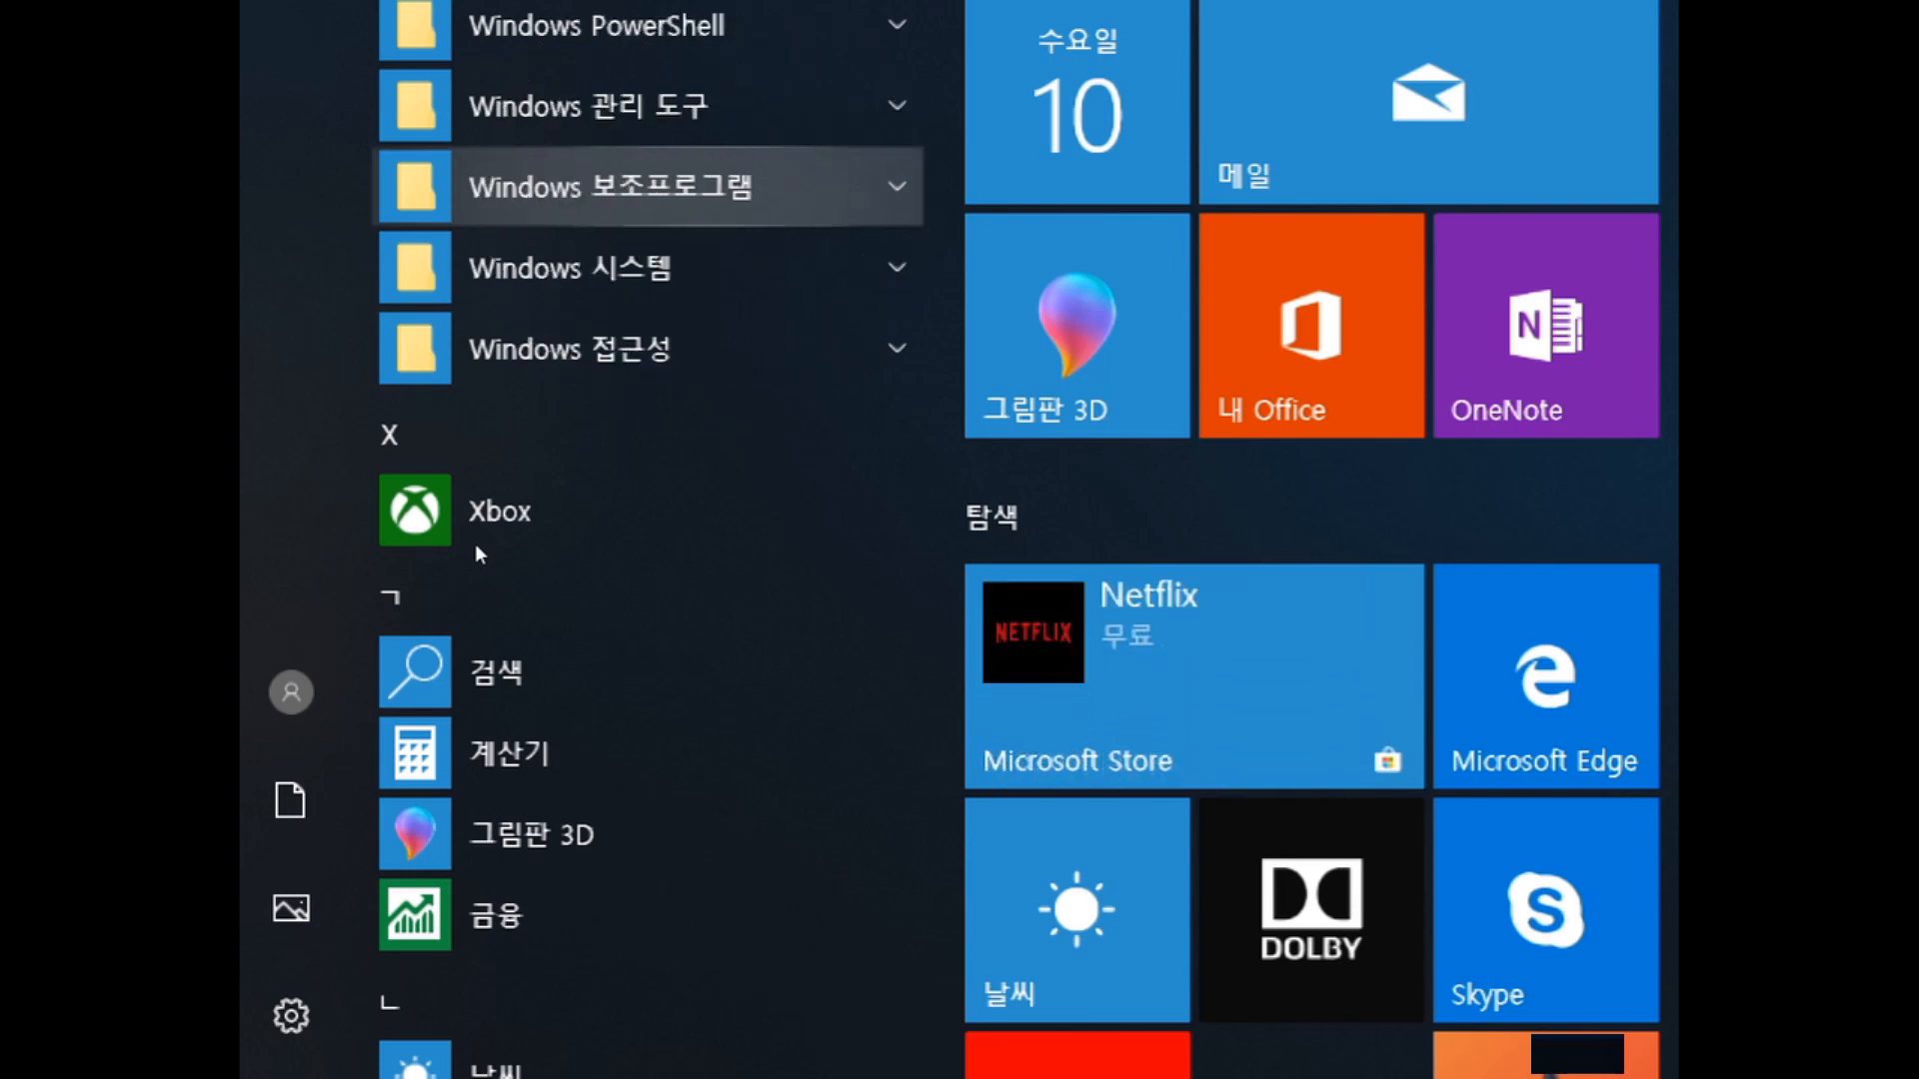
pyautogui.press('Return')
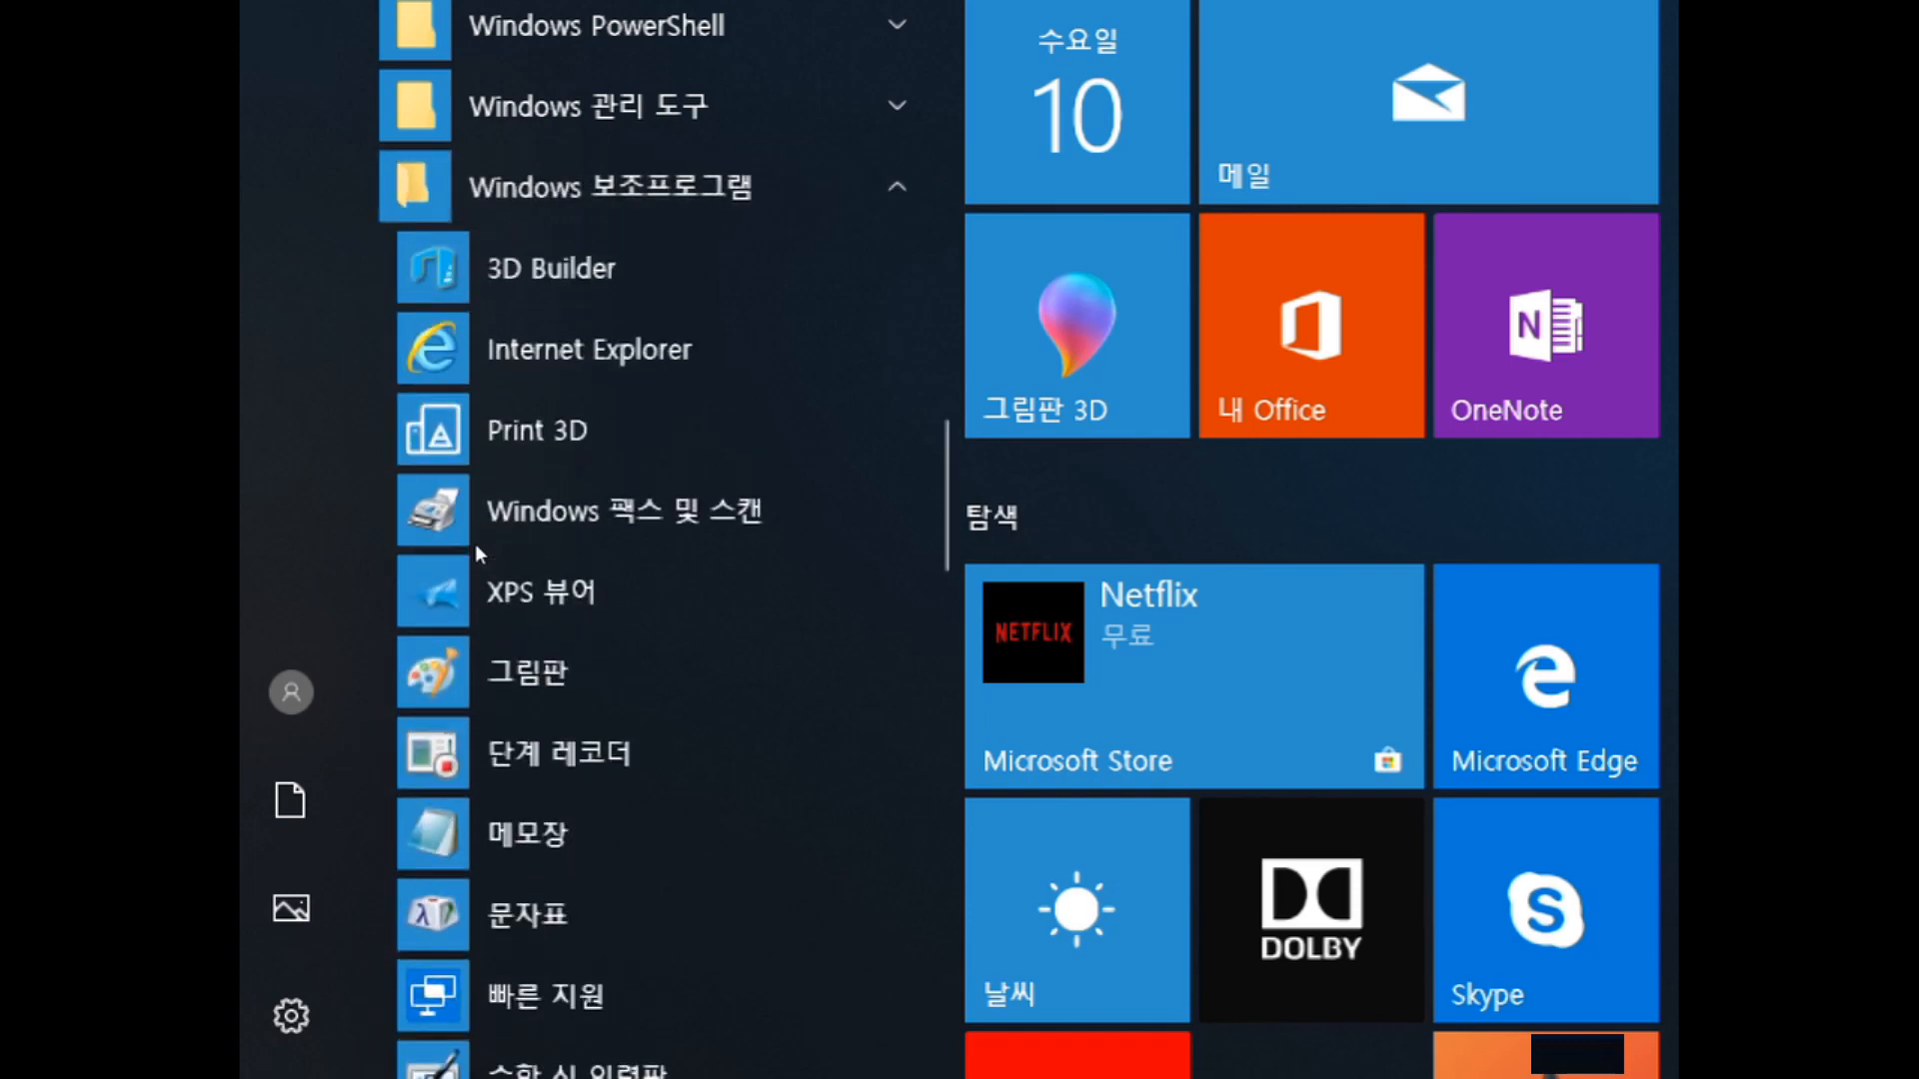
# - Launch Notepad (메모장) from the Windows 보조프로그램 group
pyautogui.press('Down')
pyautogui.press('Down')
pyautogui.press('Up')
pyautogui.press('Down')
pyautogui.press('Down')
pyautogui.press('Down')
pyautogui.scroll(-3, 447, 667)
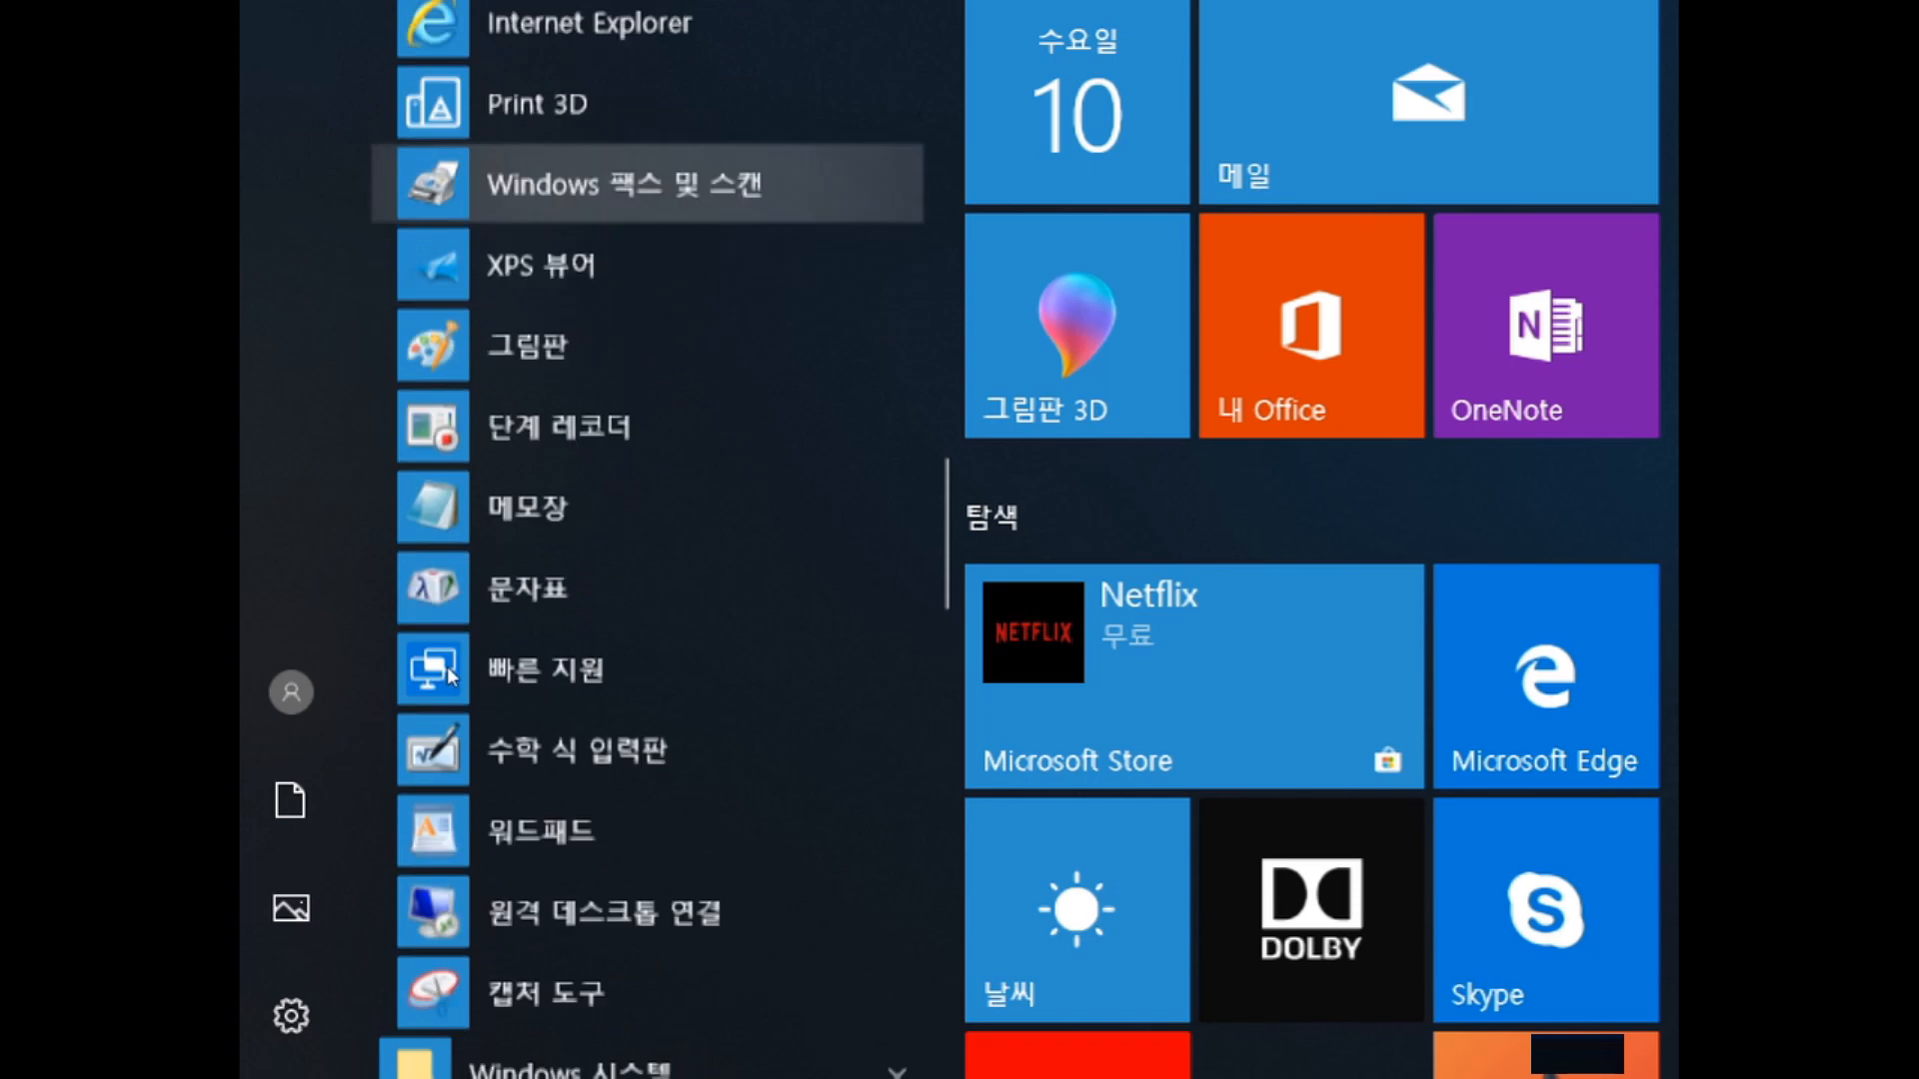
pyautogui.press('Down')
pyautogui.press('Down')
pyautogui.press('Down')
pyautogui.press('Down')
pyautogui.press('Up')
pyautogui.press('Up')
pyautogui.press('Up')
pyautogui.press('Down')
pyautogui.press('Down')
pyautogui.press('Down')
pyautogui.press('Down')
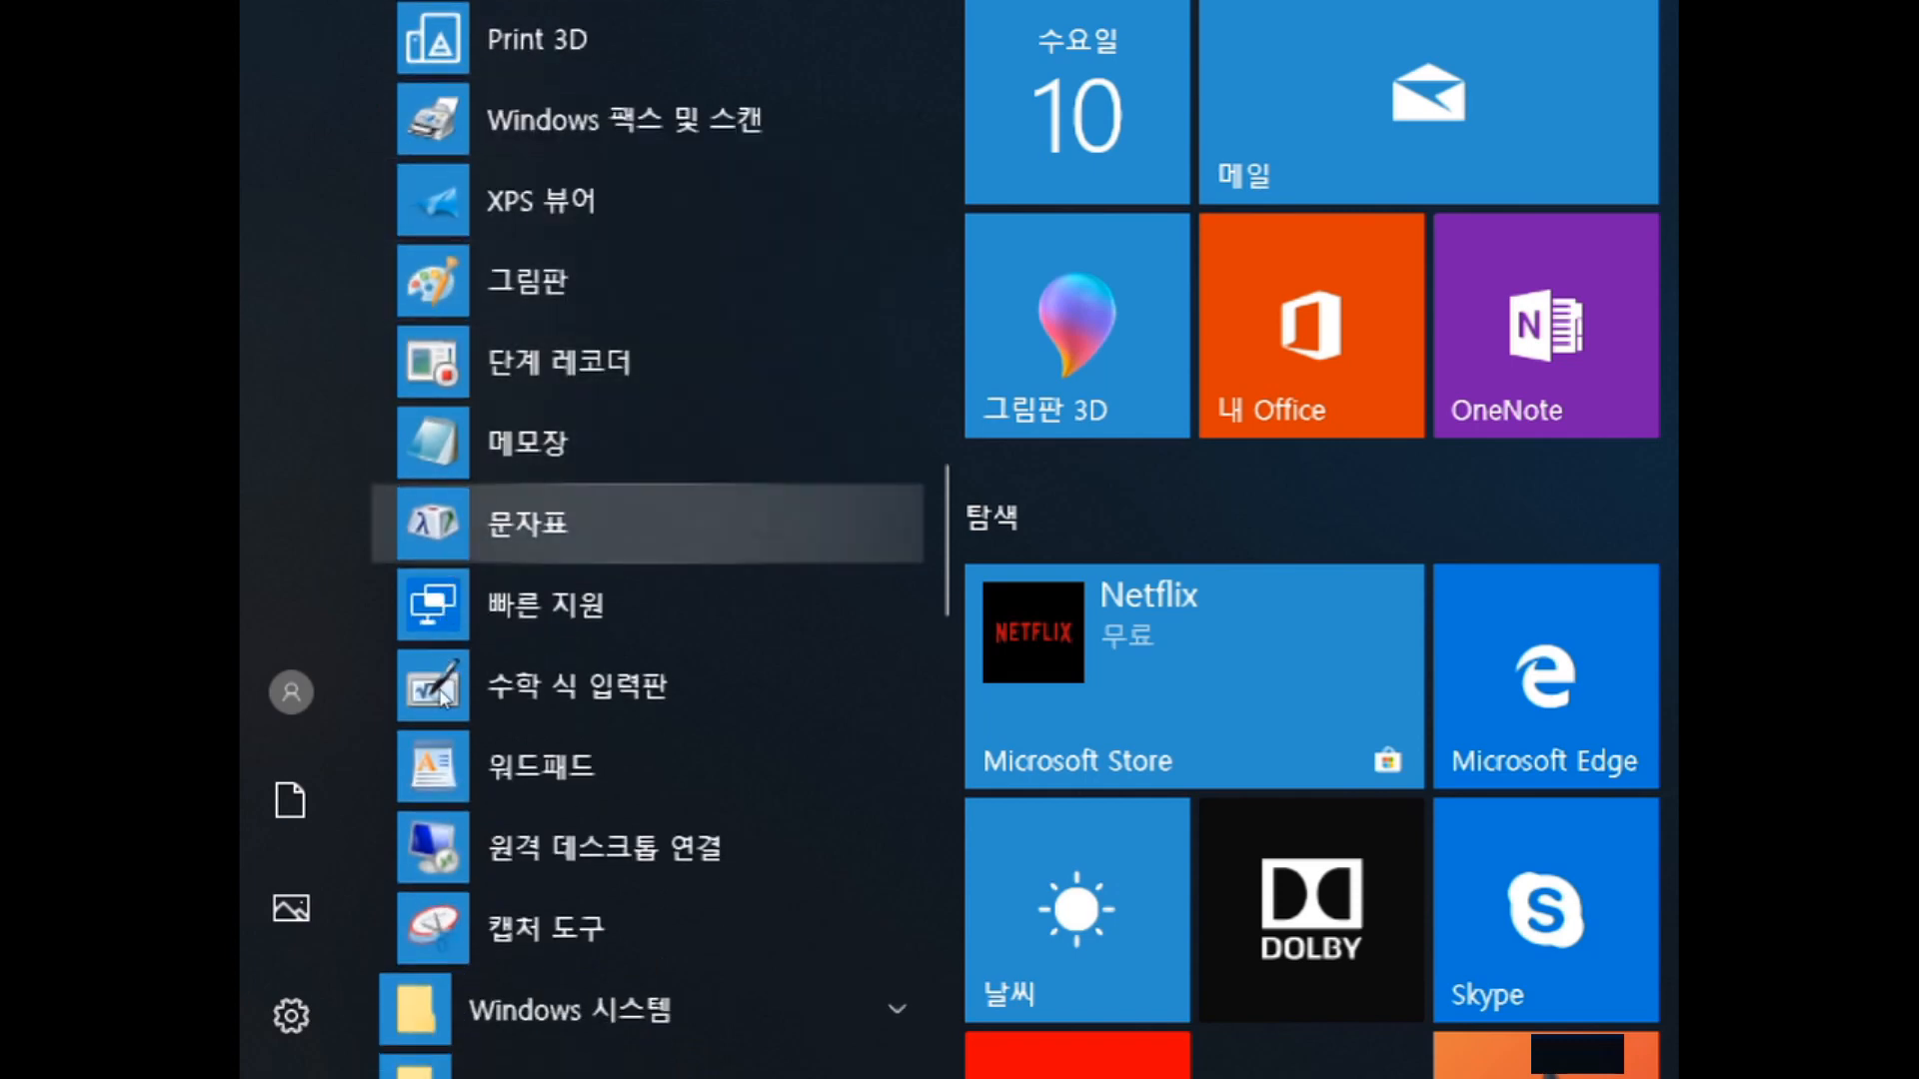
pyautogui.press('Up')
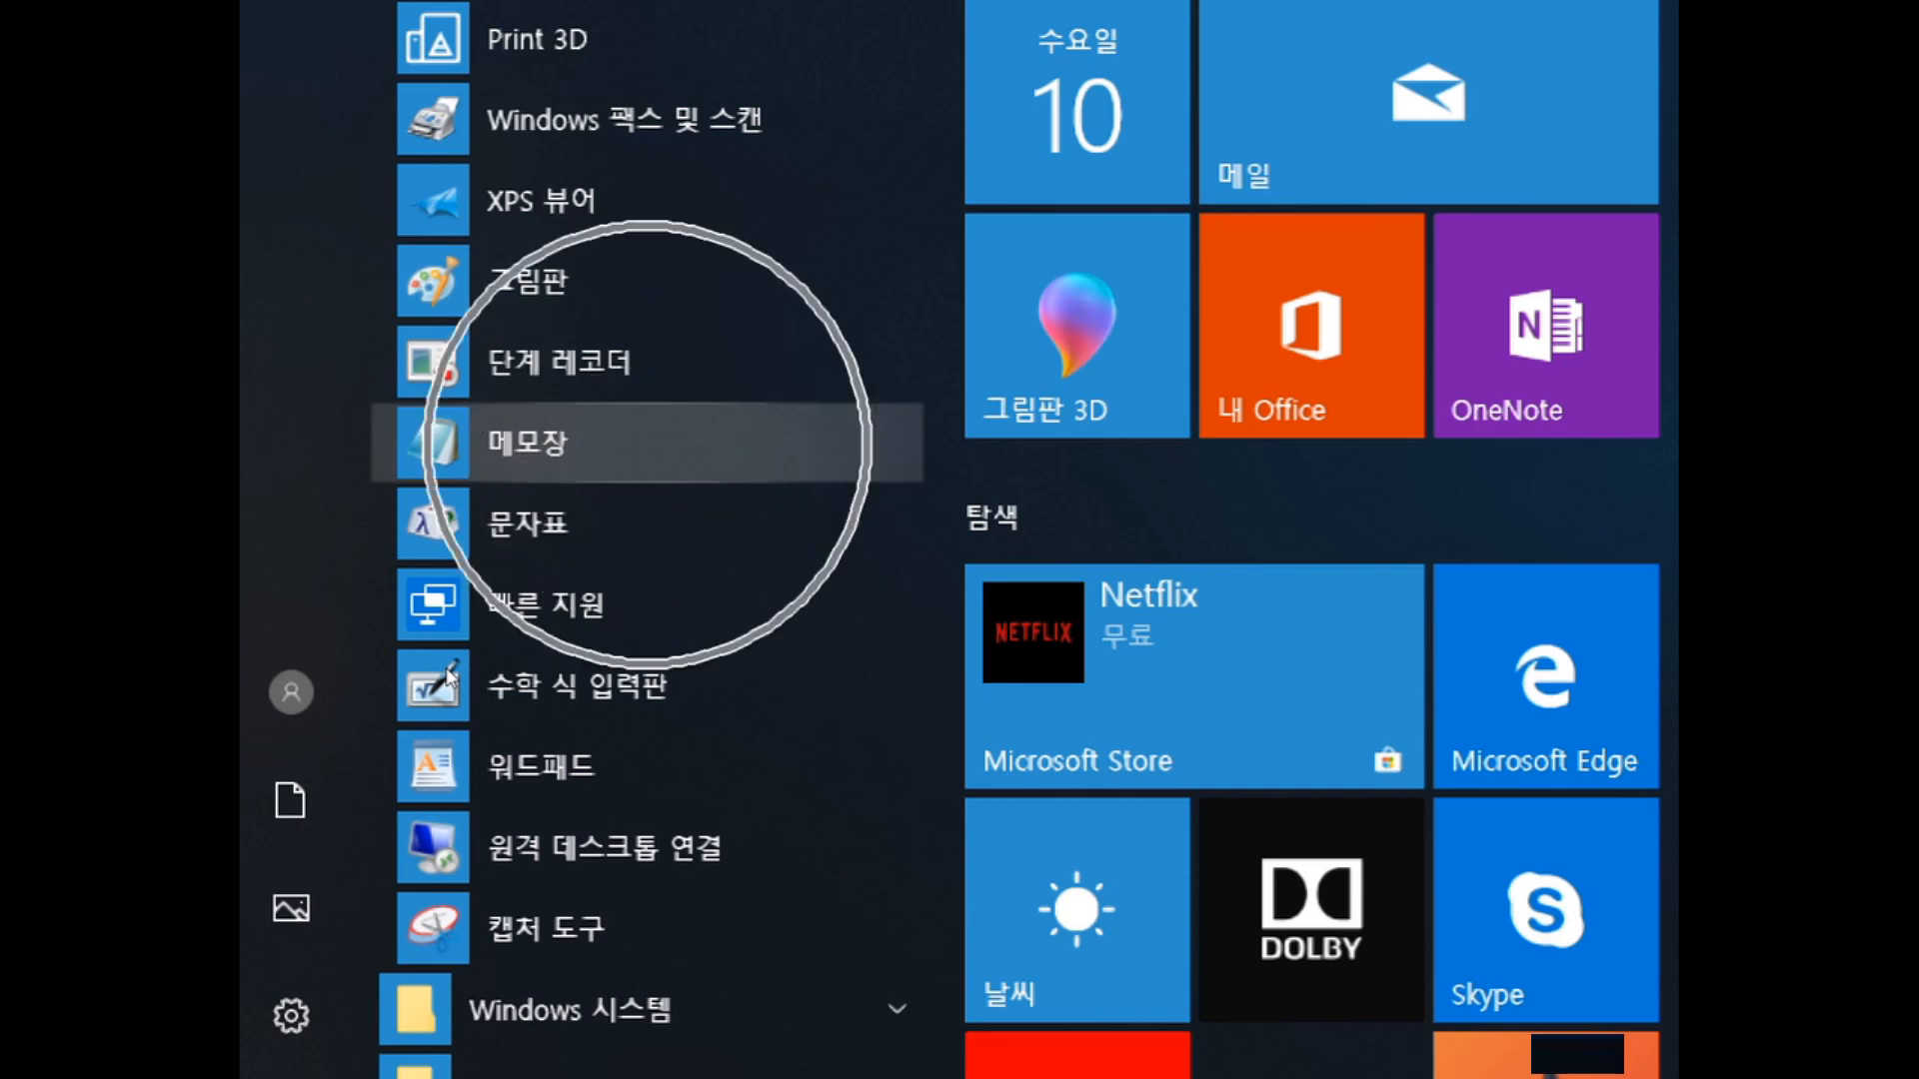
pyautogui.press('Return')
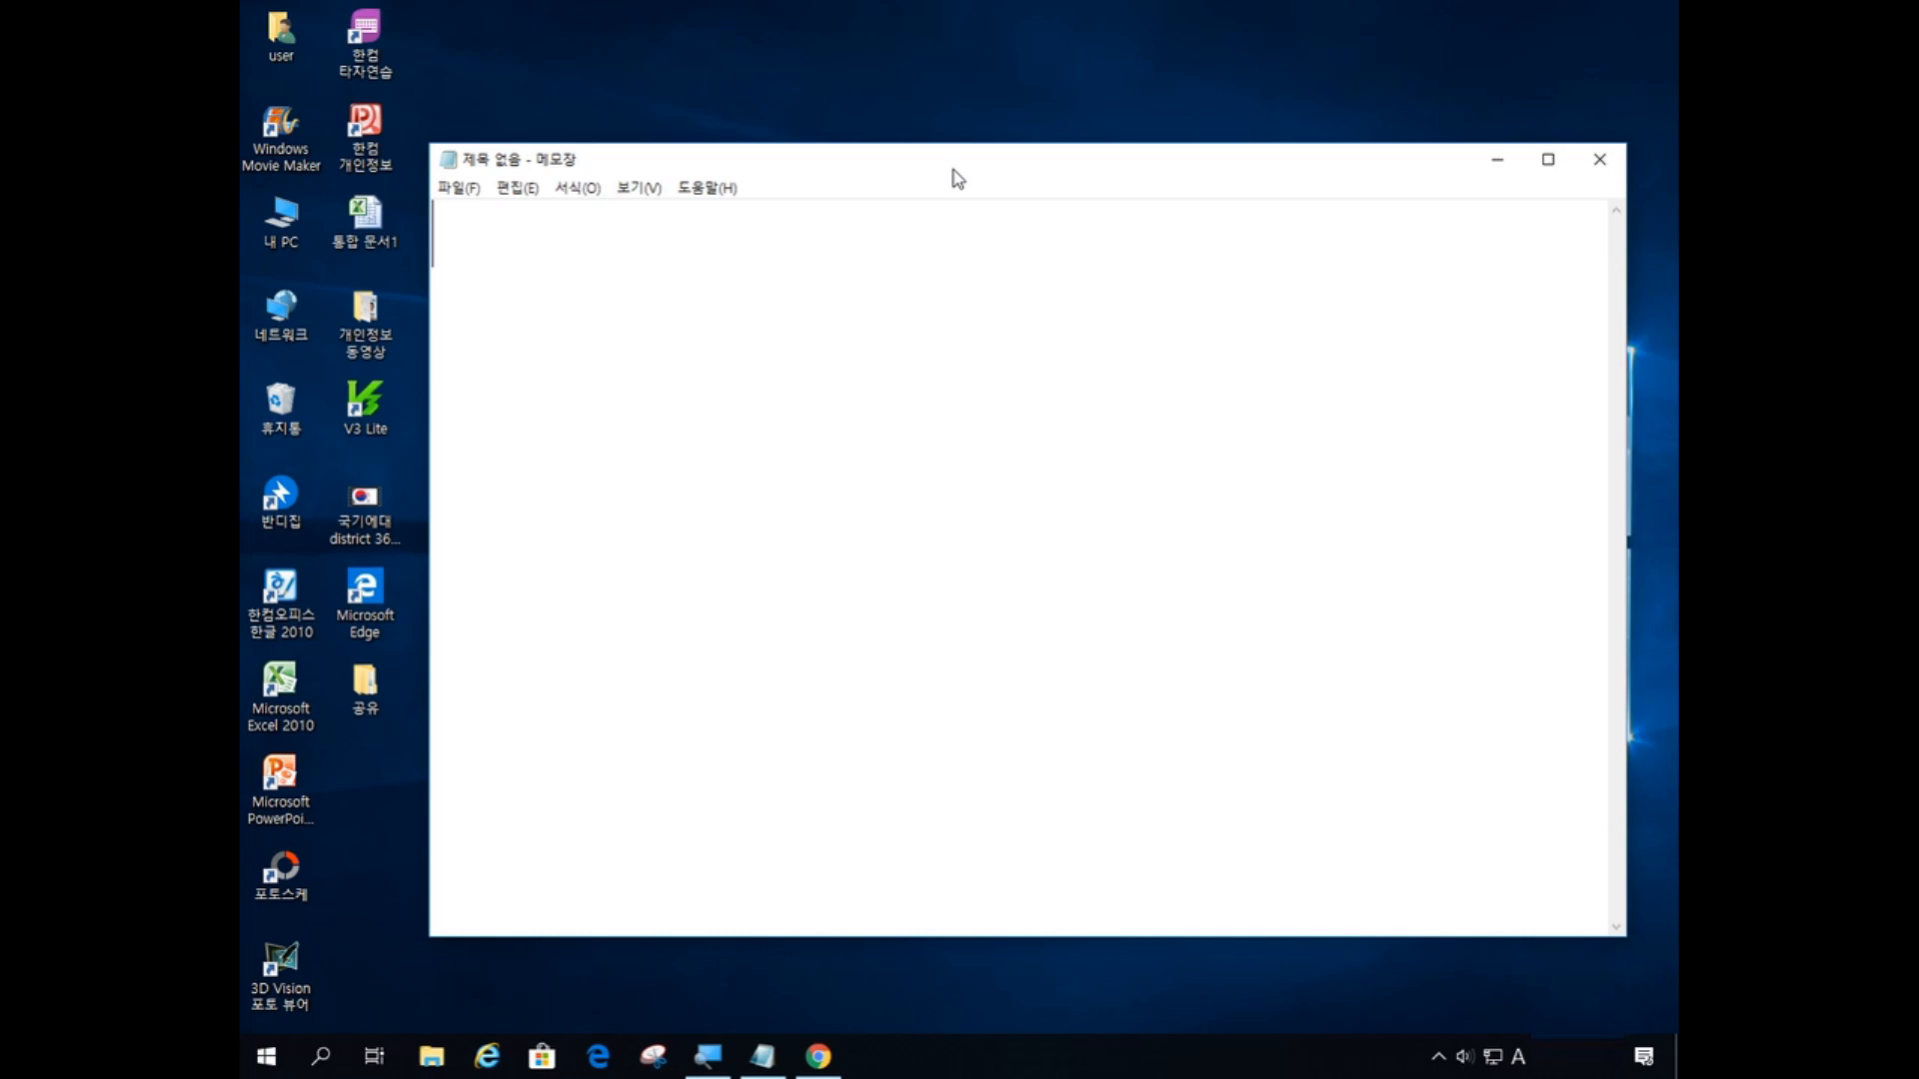
# - Snap the blank Notepad window to the right half of the screen and open Internet Explorer in the left half
pyautogui.press('super+Right')
pyautogui.press('Escape')
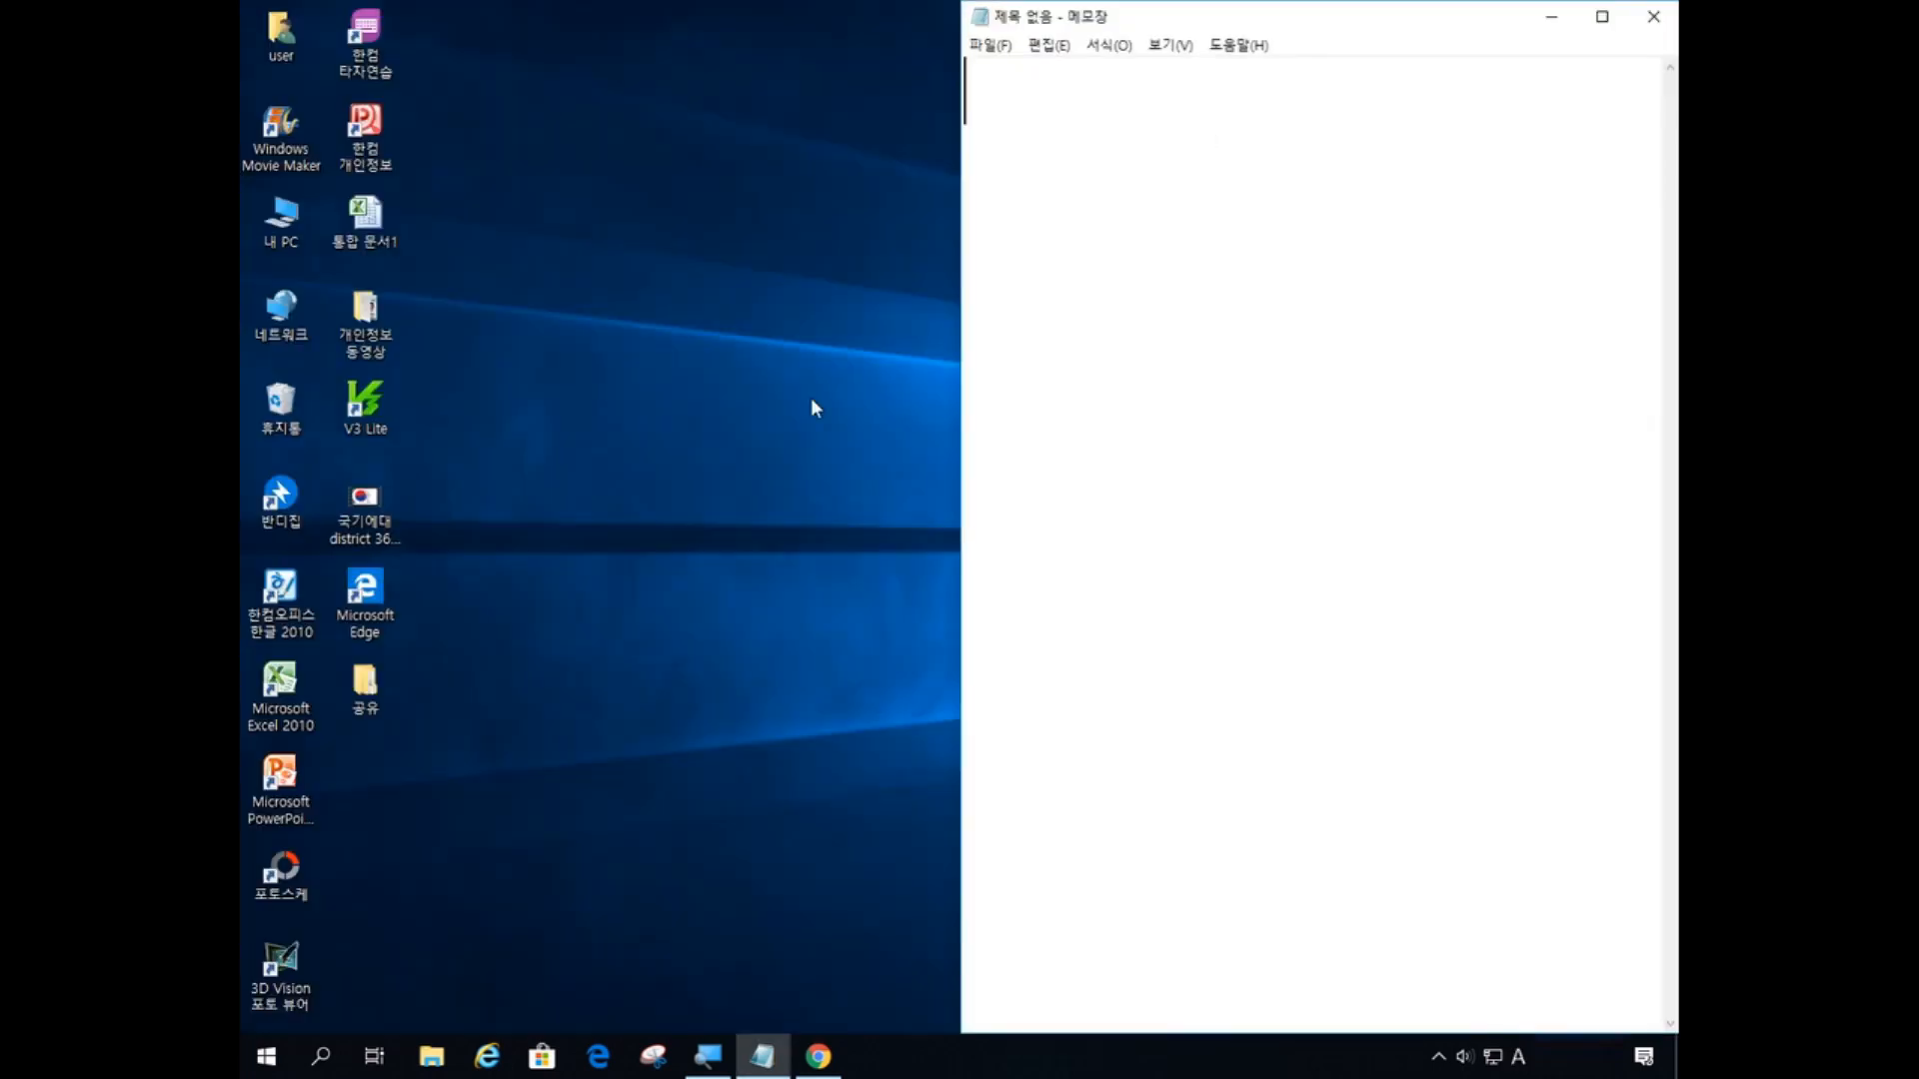
pyautogui.click(487, 1056)
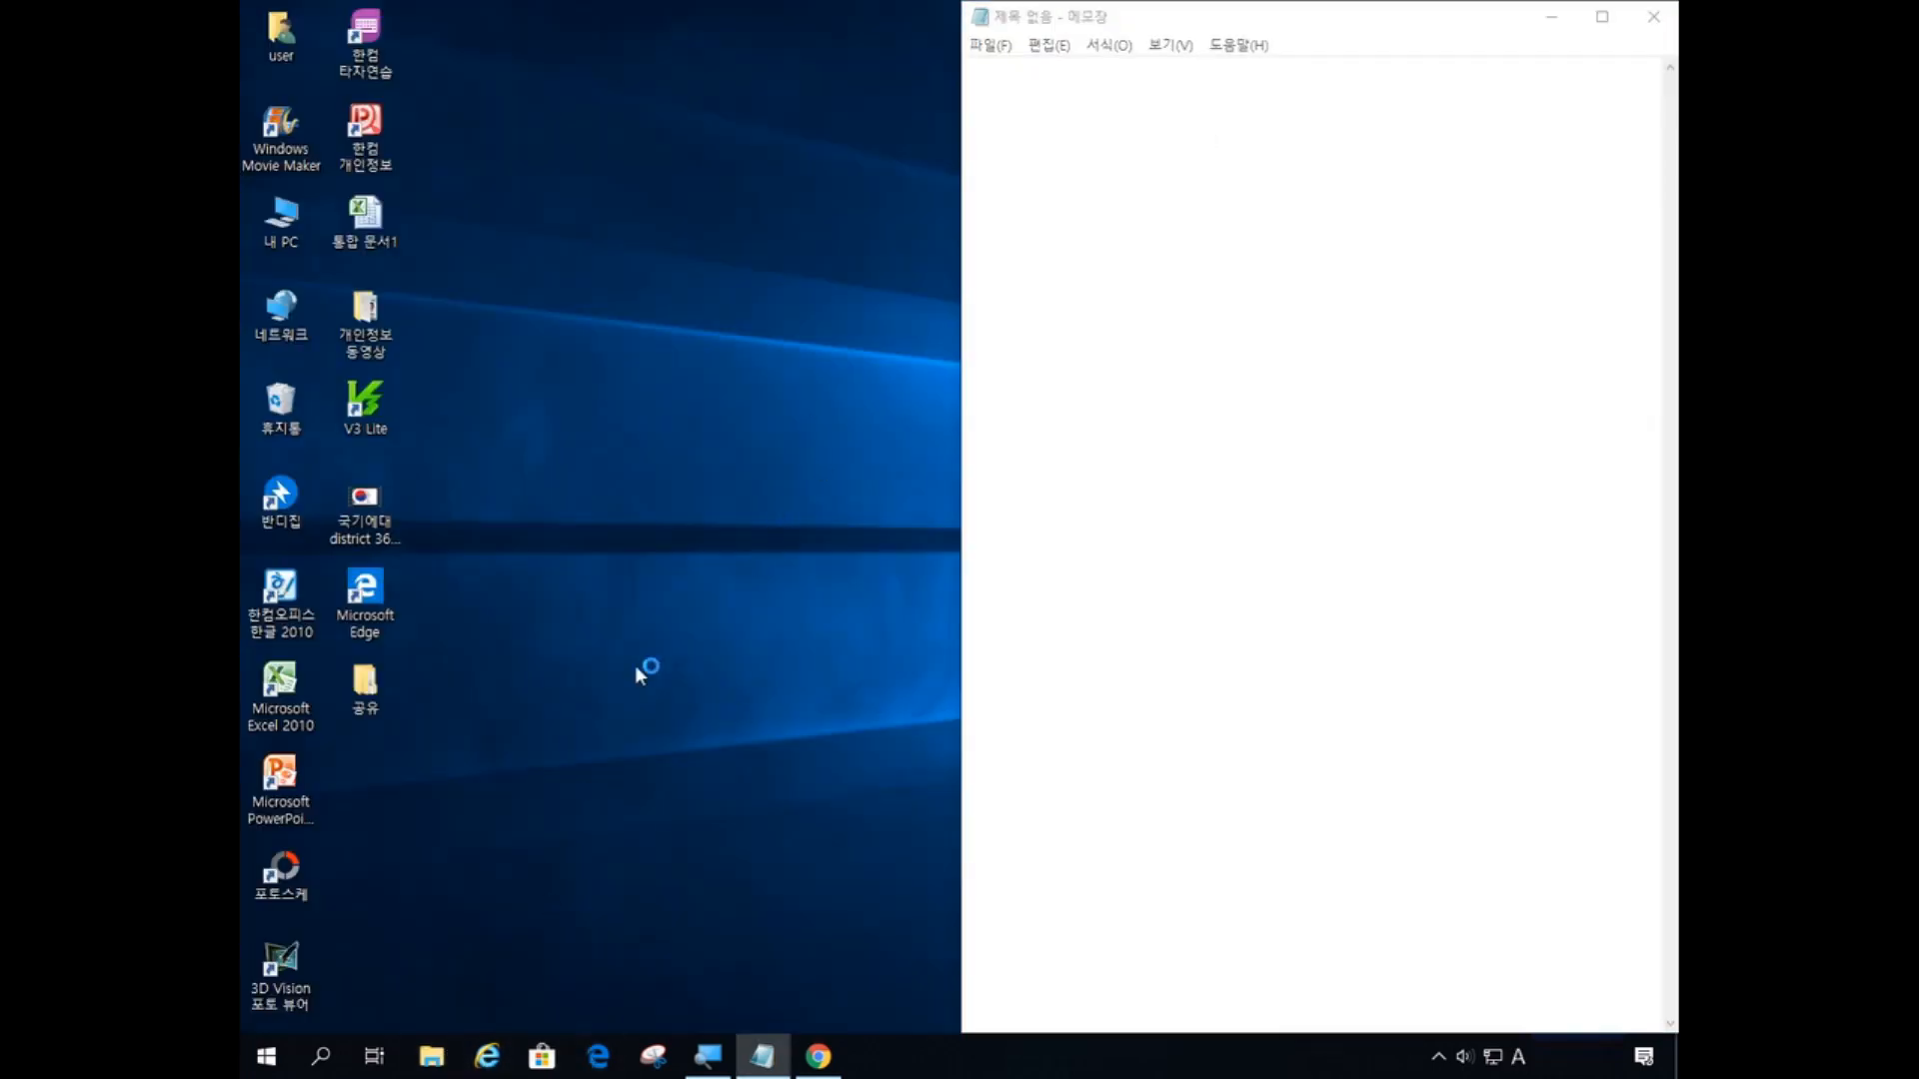
pyautogui.click(1600, 15)
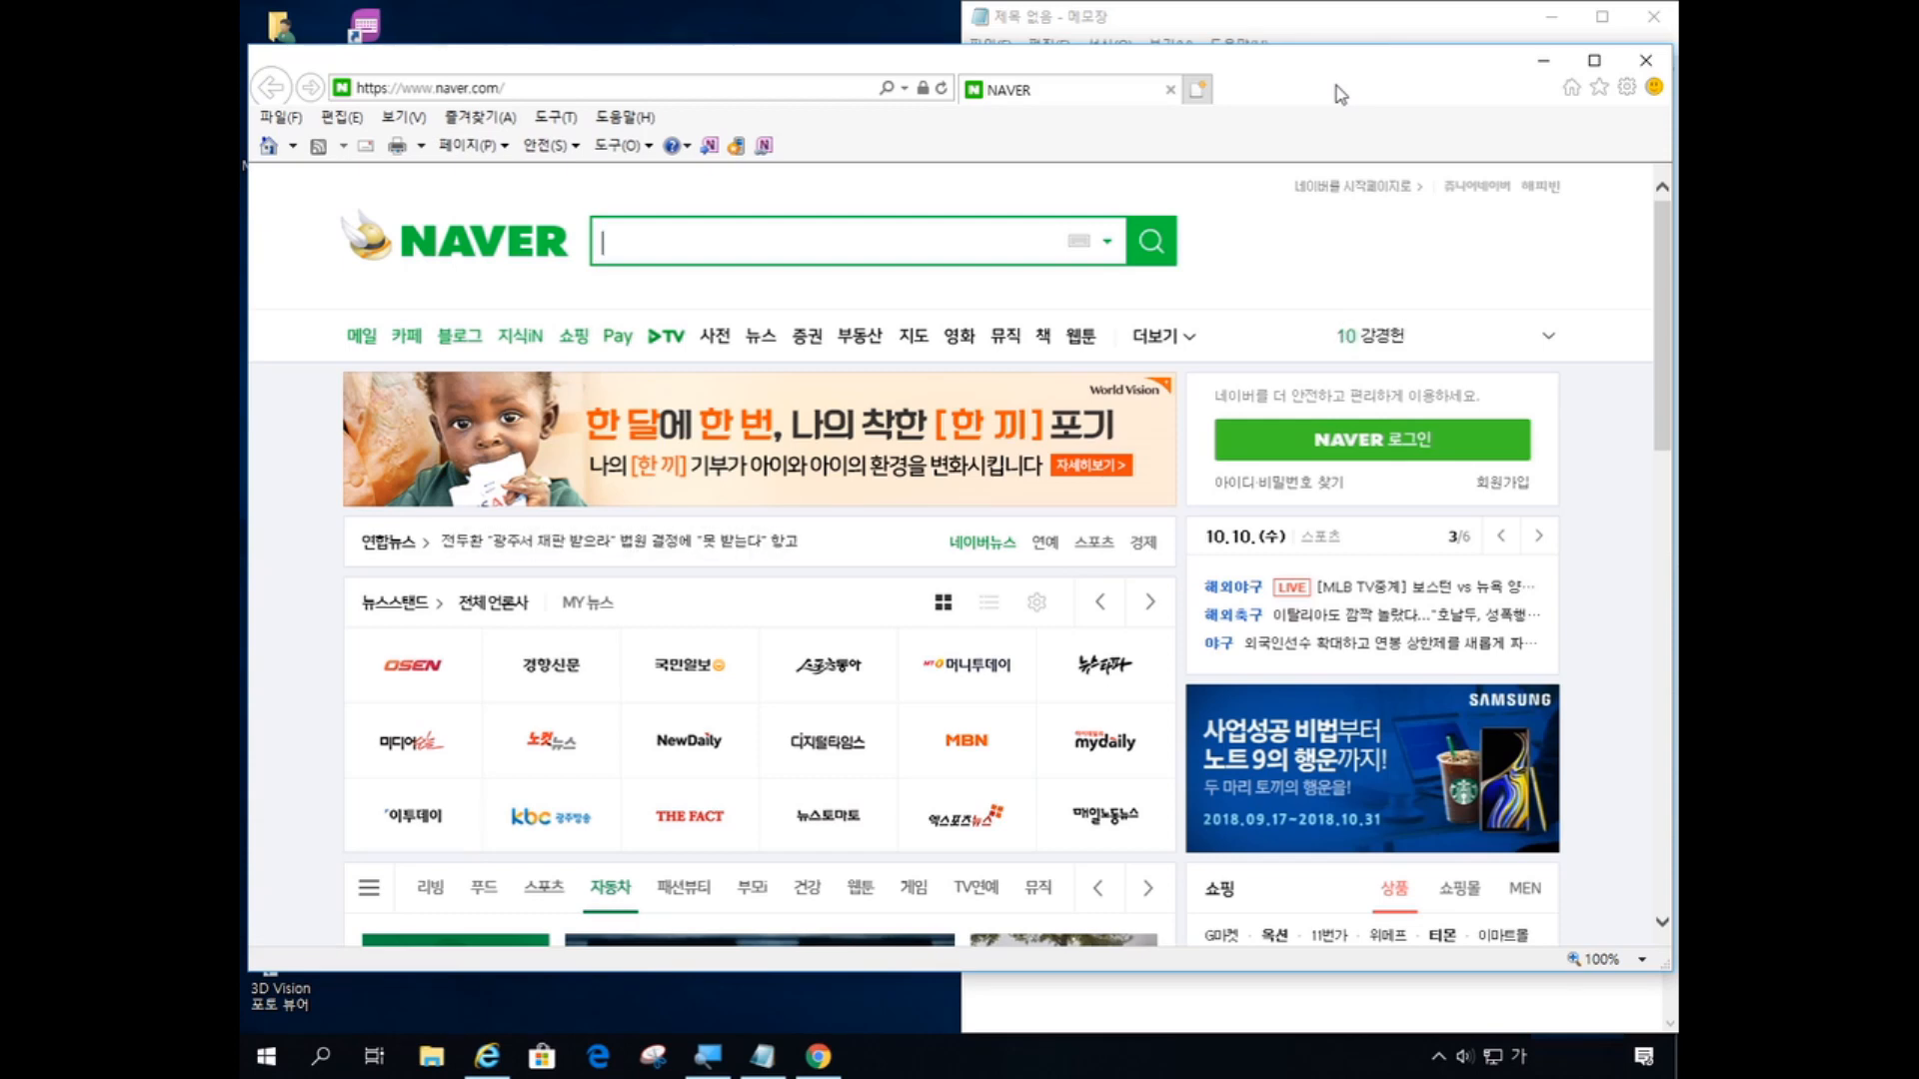
pyautogui.press('super+Left')
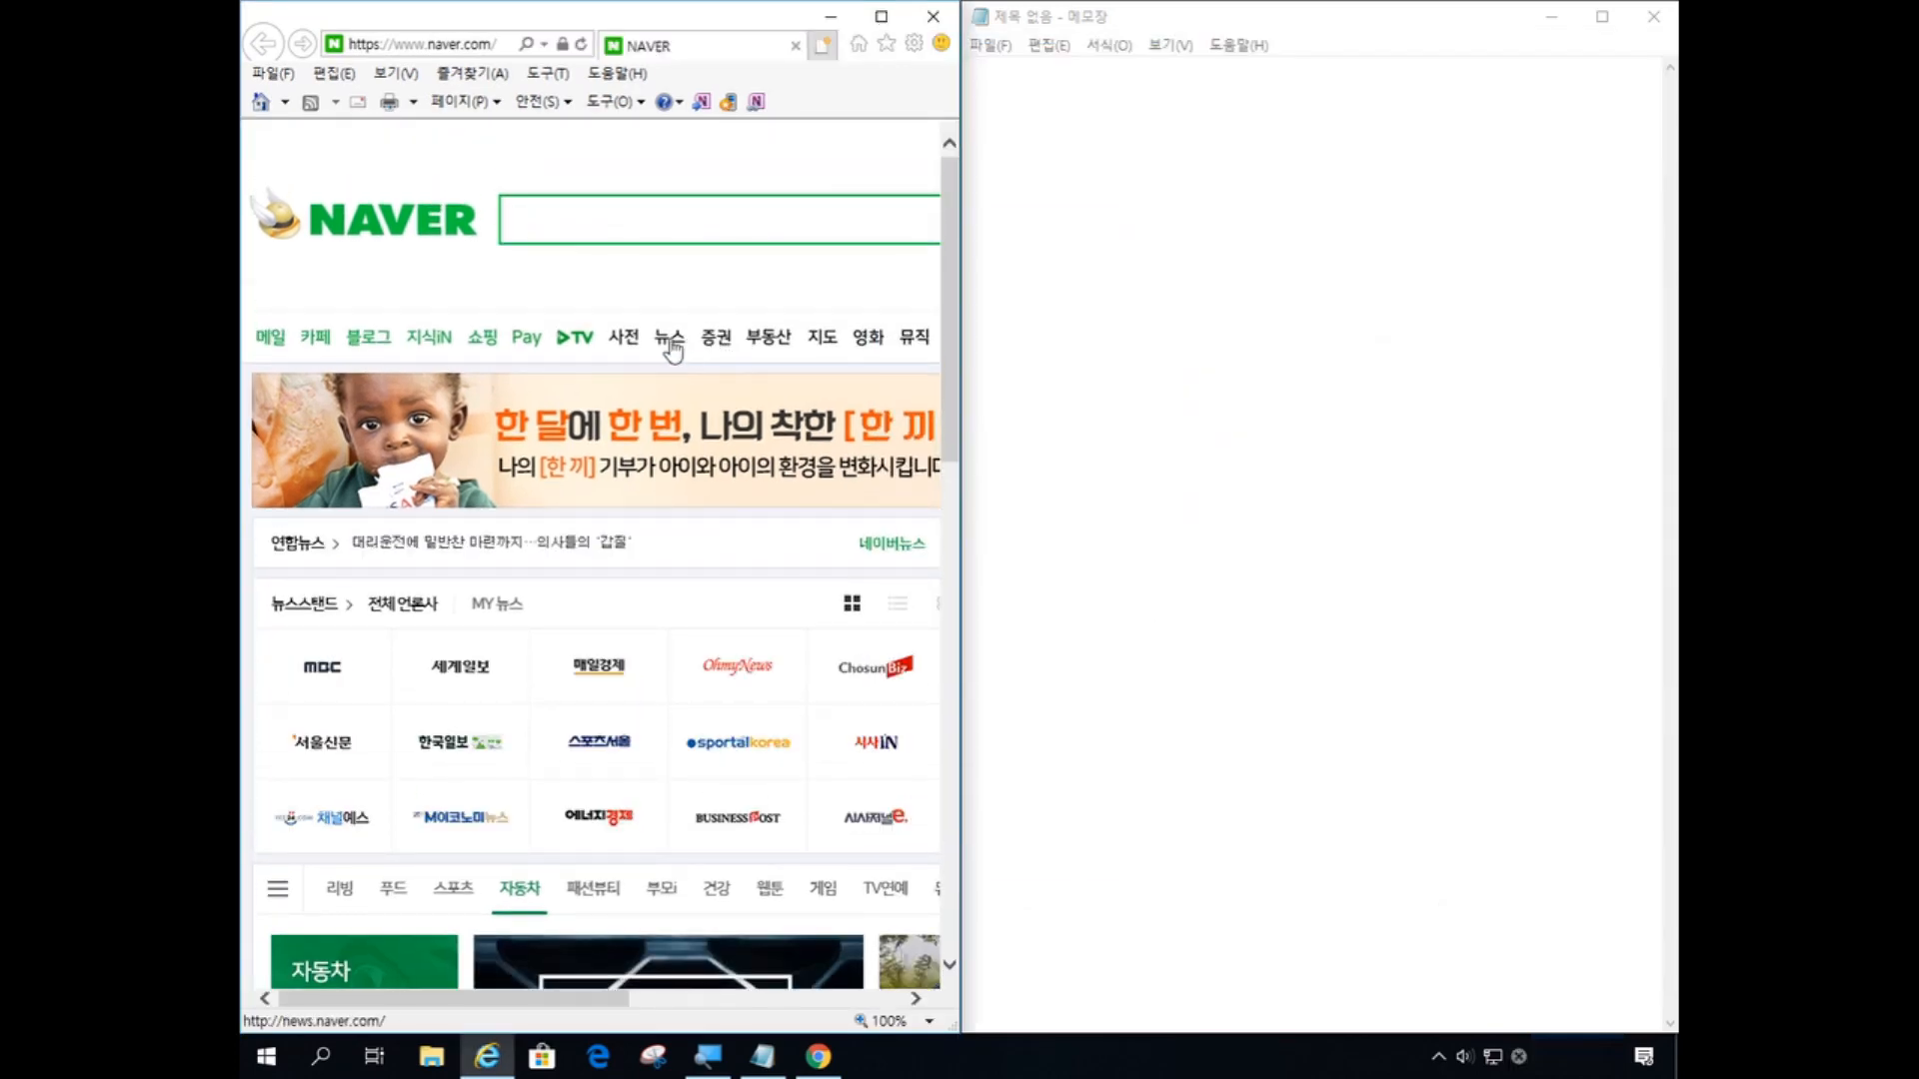
# - Open Naver's news (뉴스) page and go to its 생활/문화 section
pyautogui.press('ctrl')
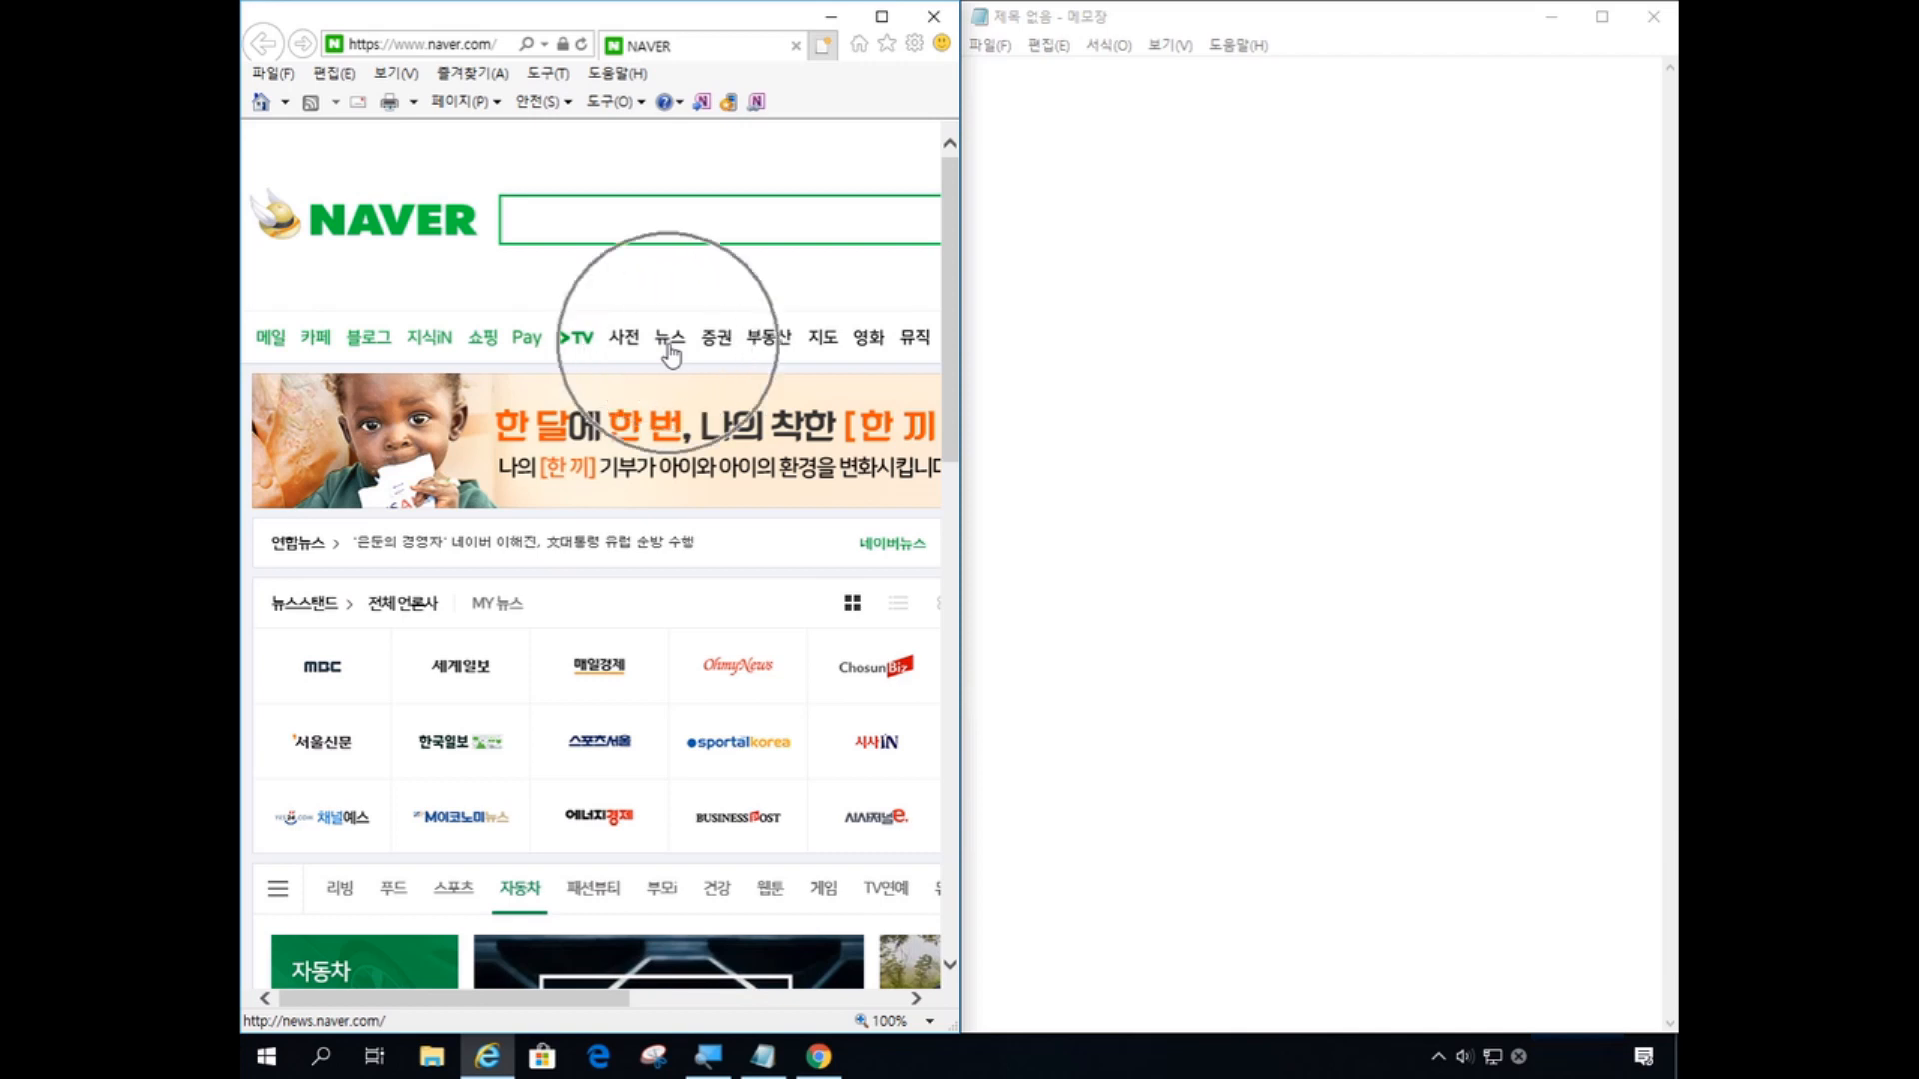
pyautogui.click(669, 340)
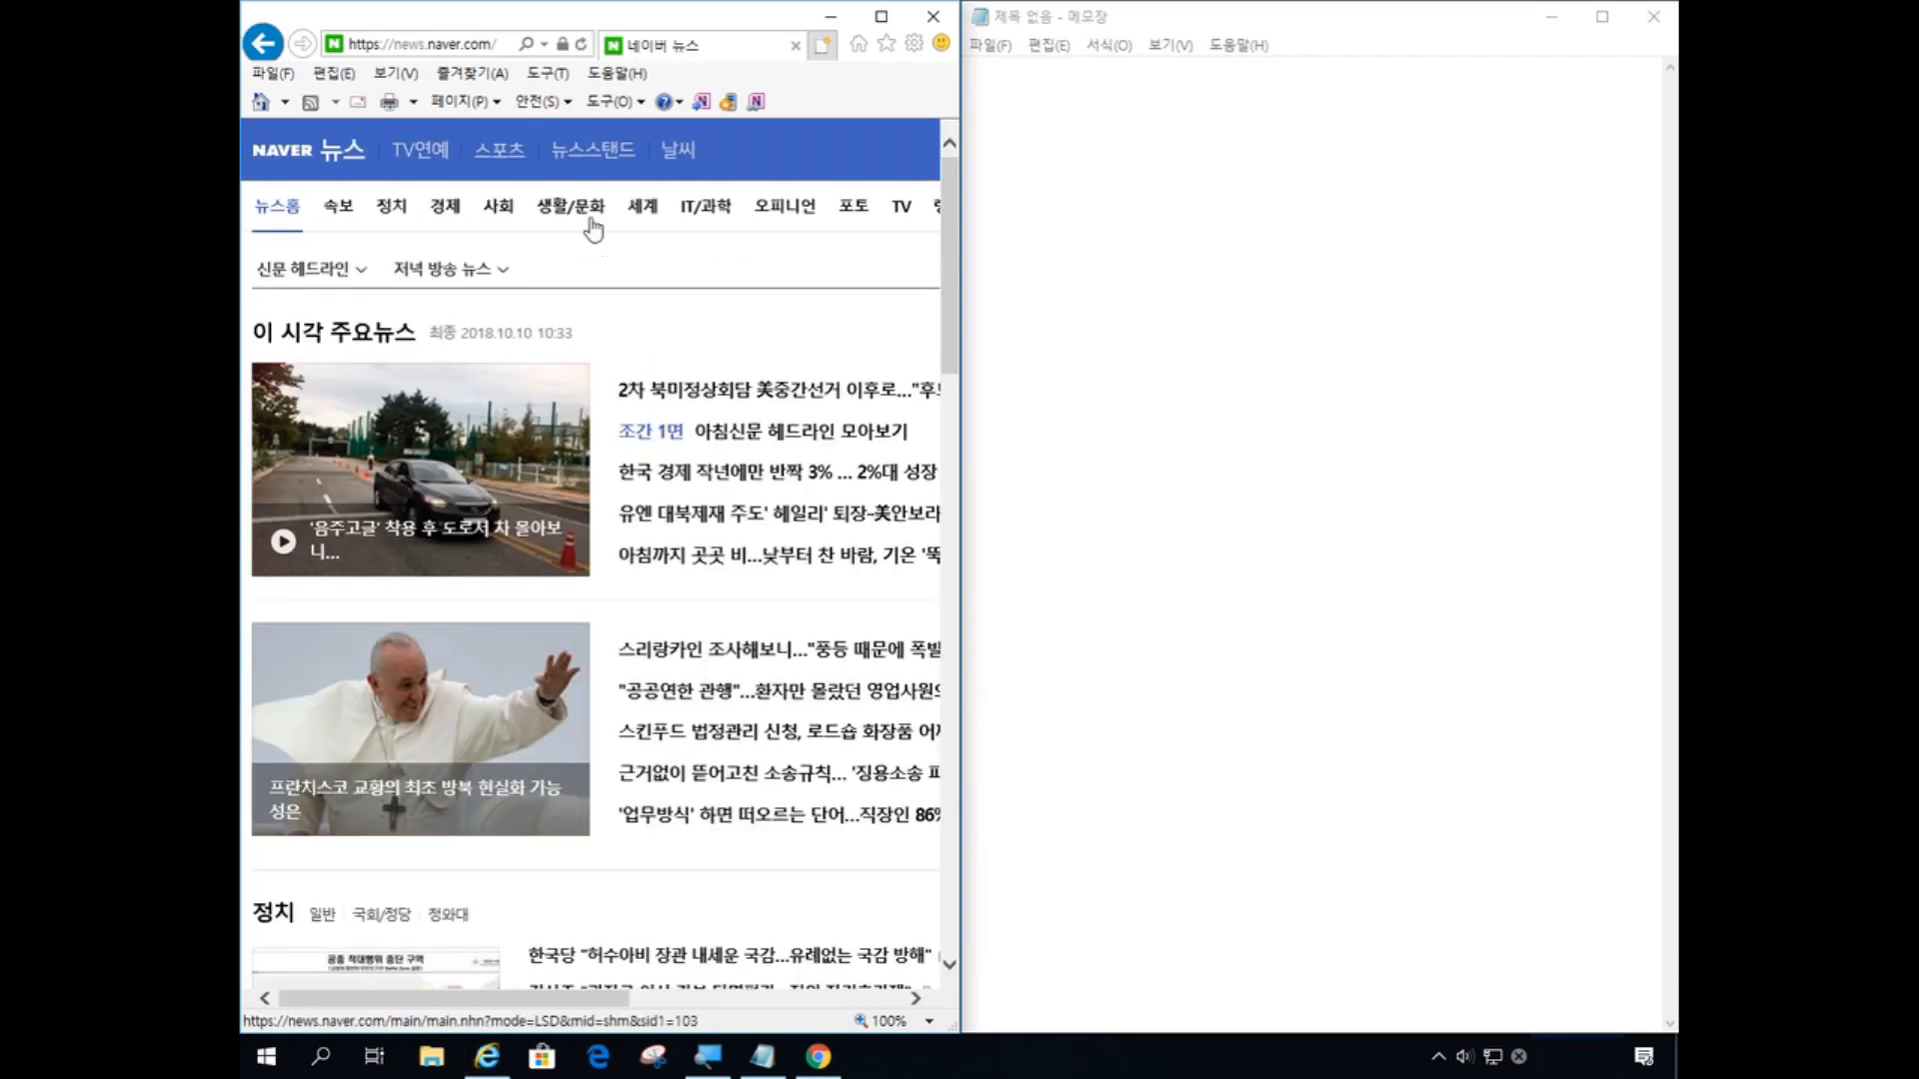
pyautogui.press('ctrl')
pyautogui.press('ctrl')
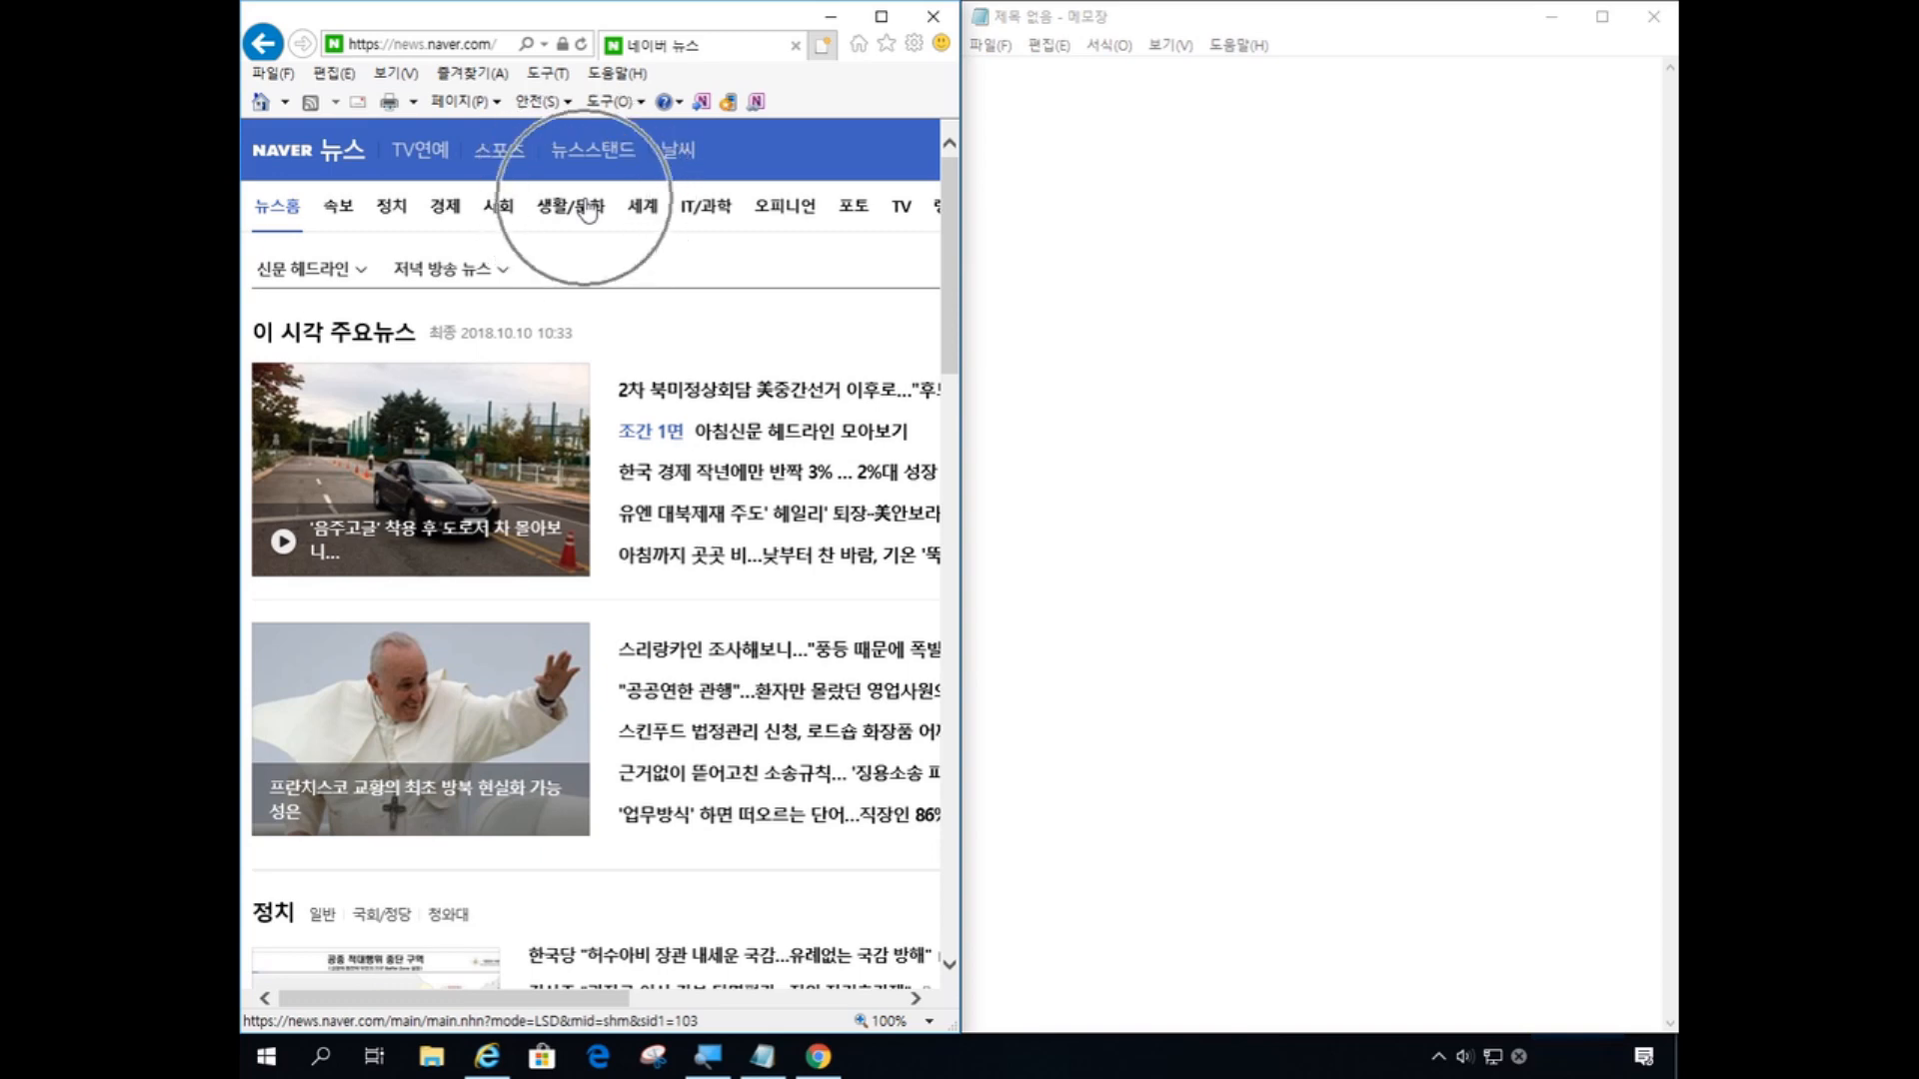
pyautogui.click(590, 210)
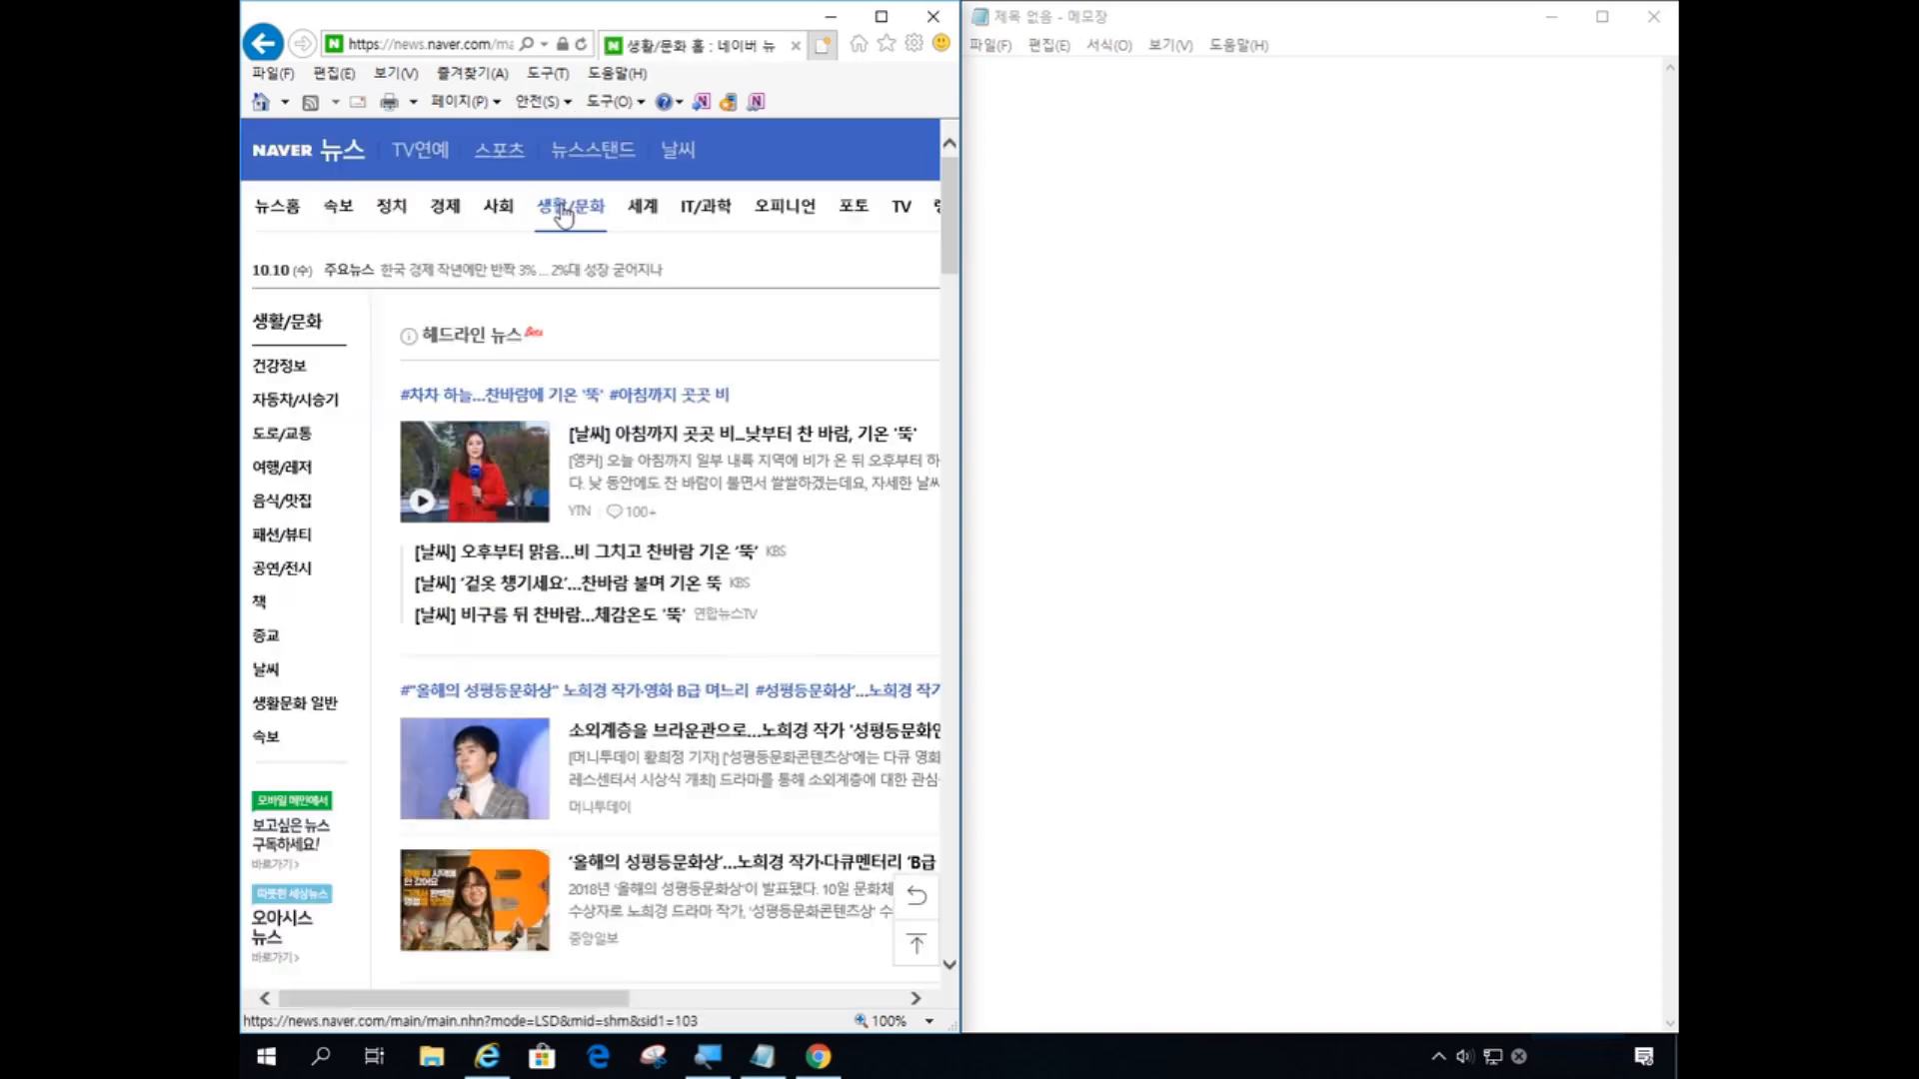
# - Show the 건강정보 article list within the 생활/문화 news section
pyautogui.press('ctrl')
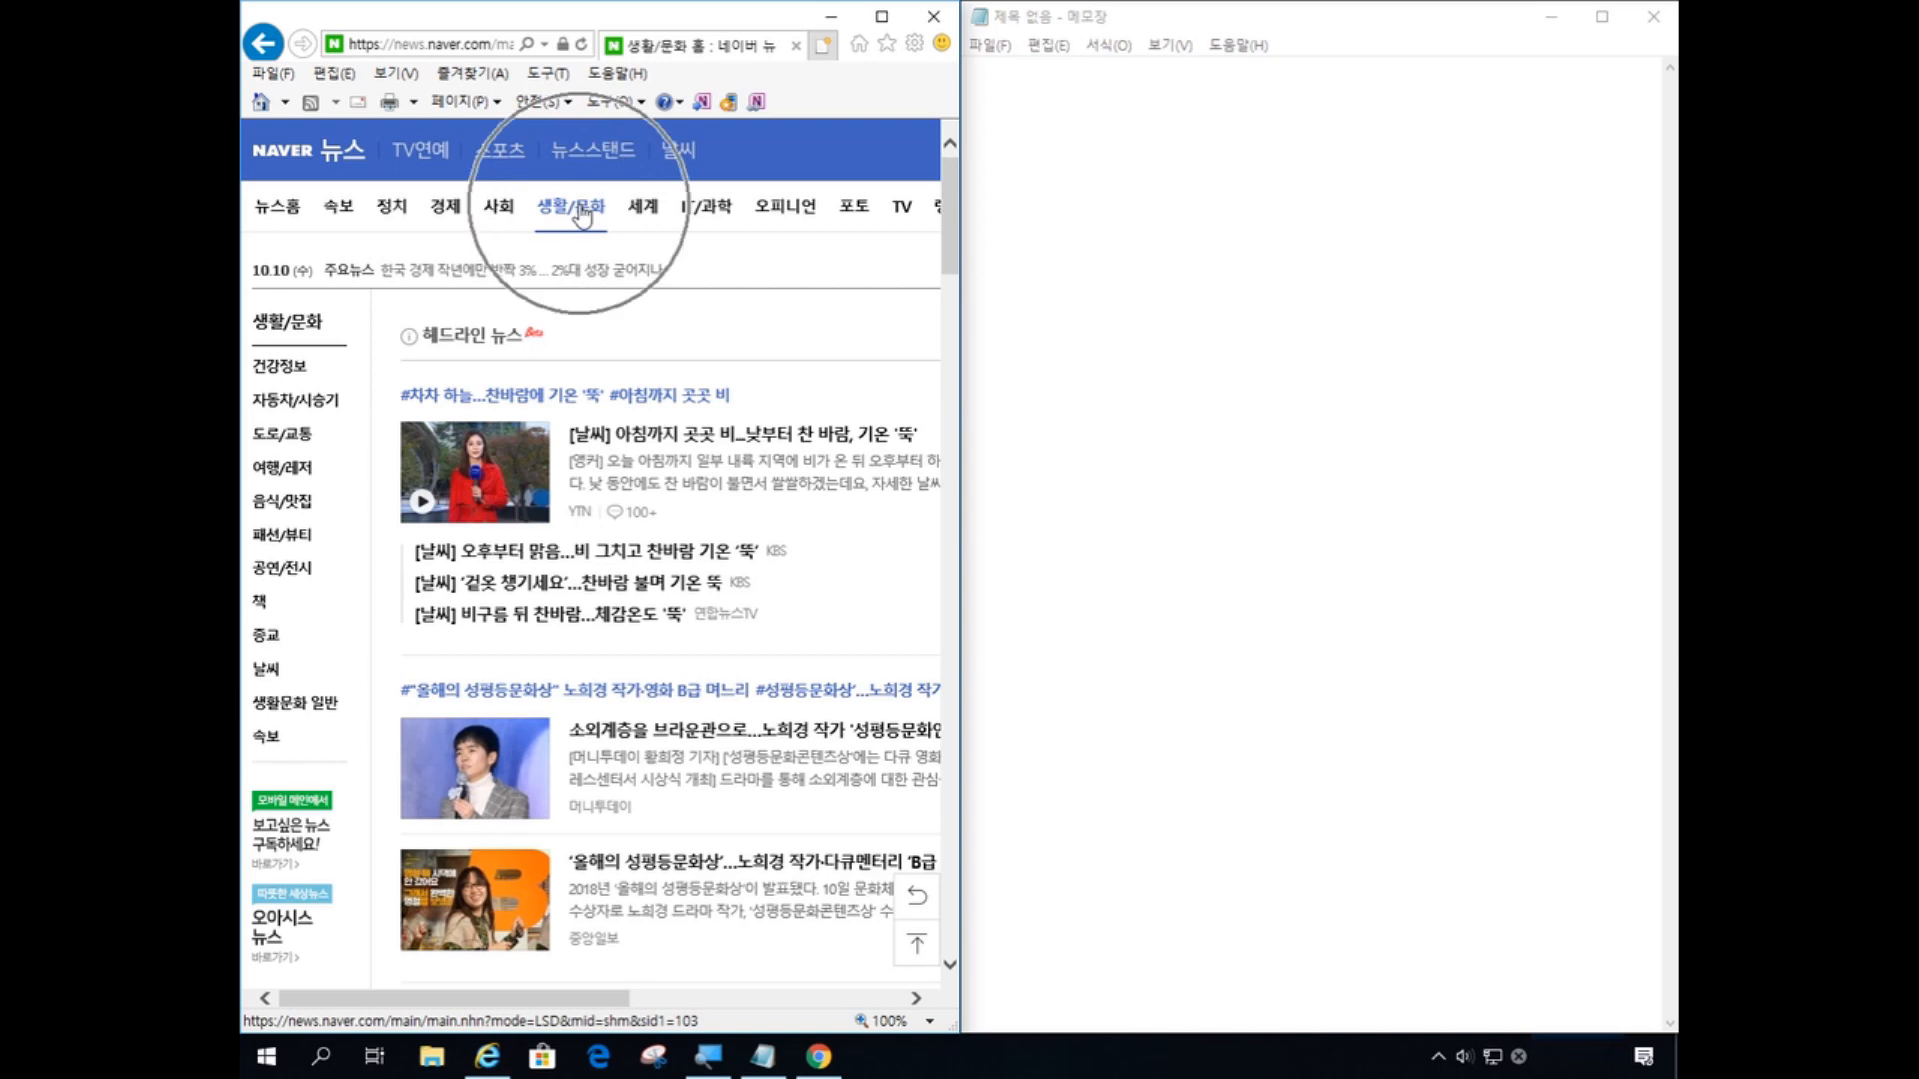
pyautogui.press('ctrl')
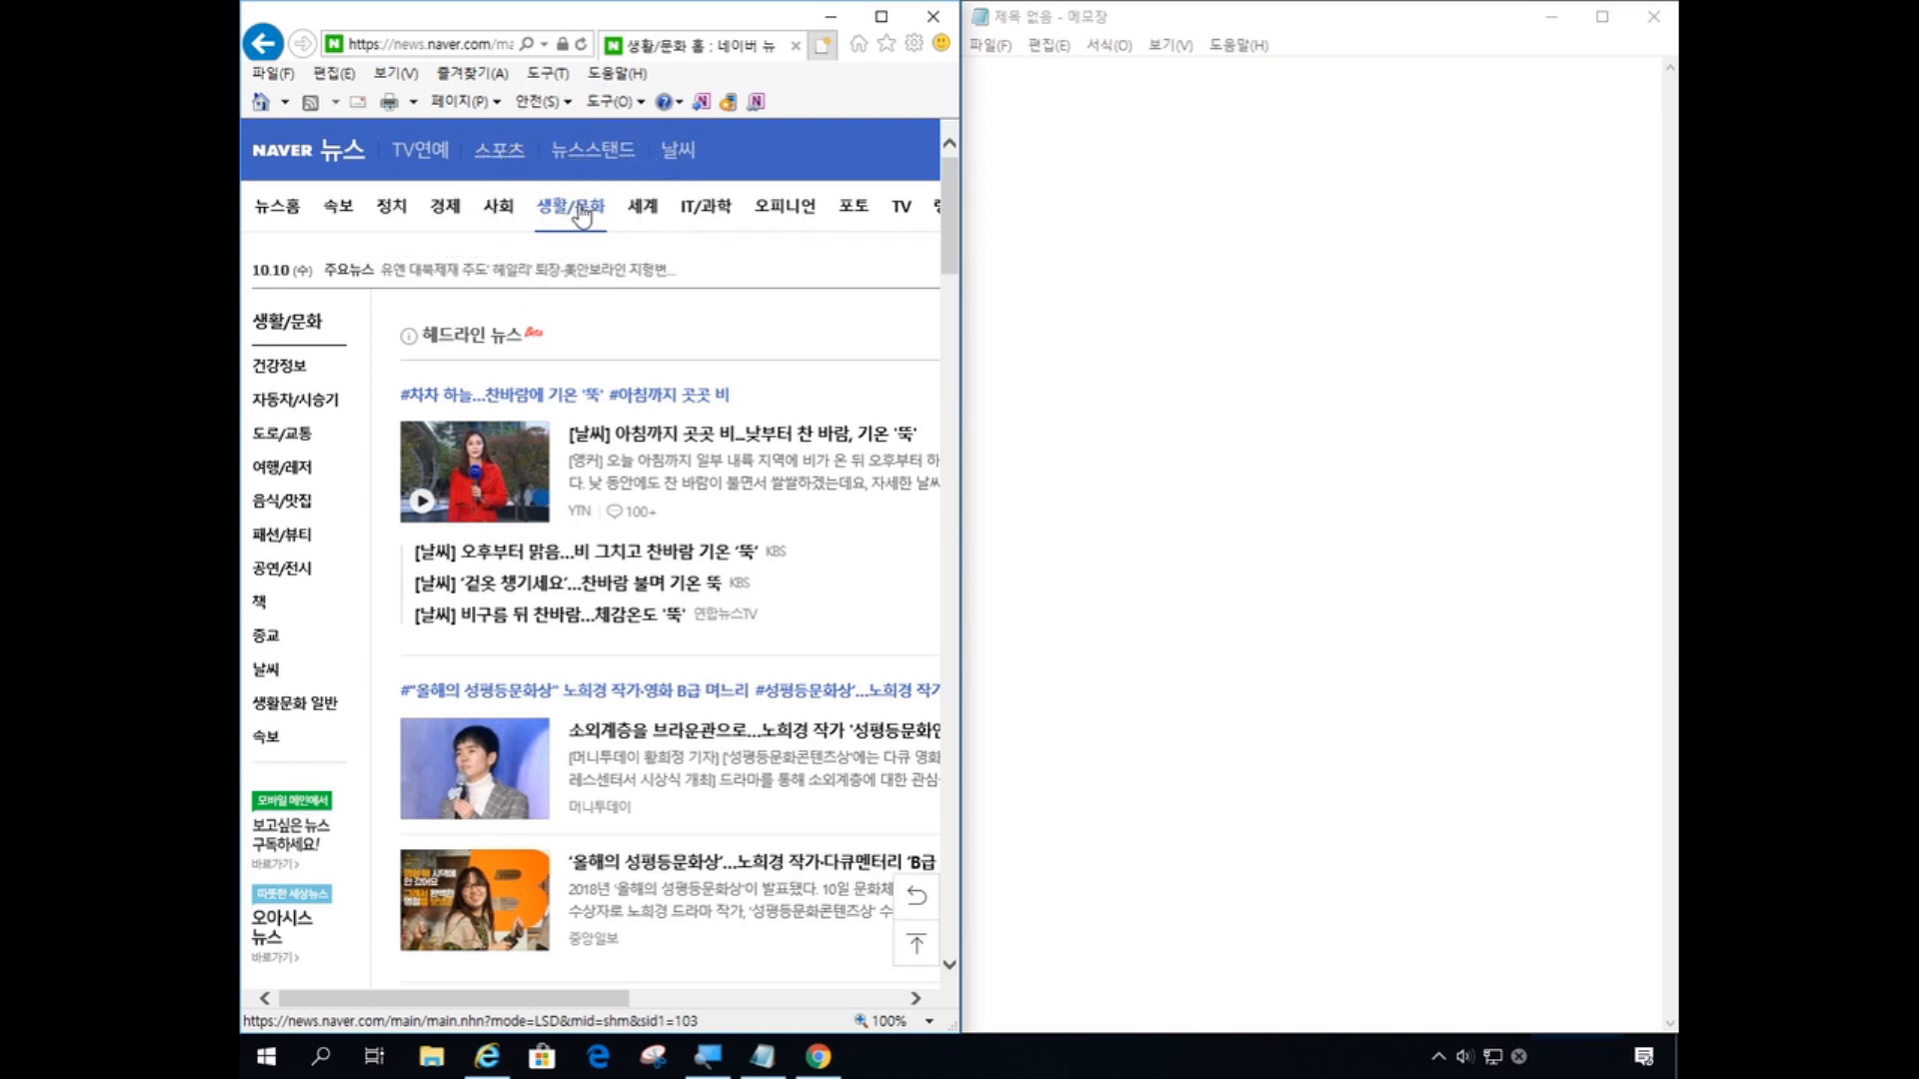
pyautogui.click(268, 372)
pyautogui.press('ctrl')
pyautogui.press('ctrl')
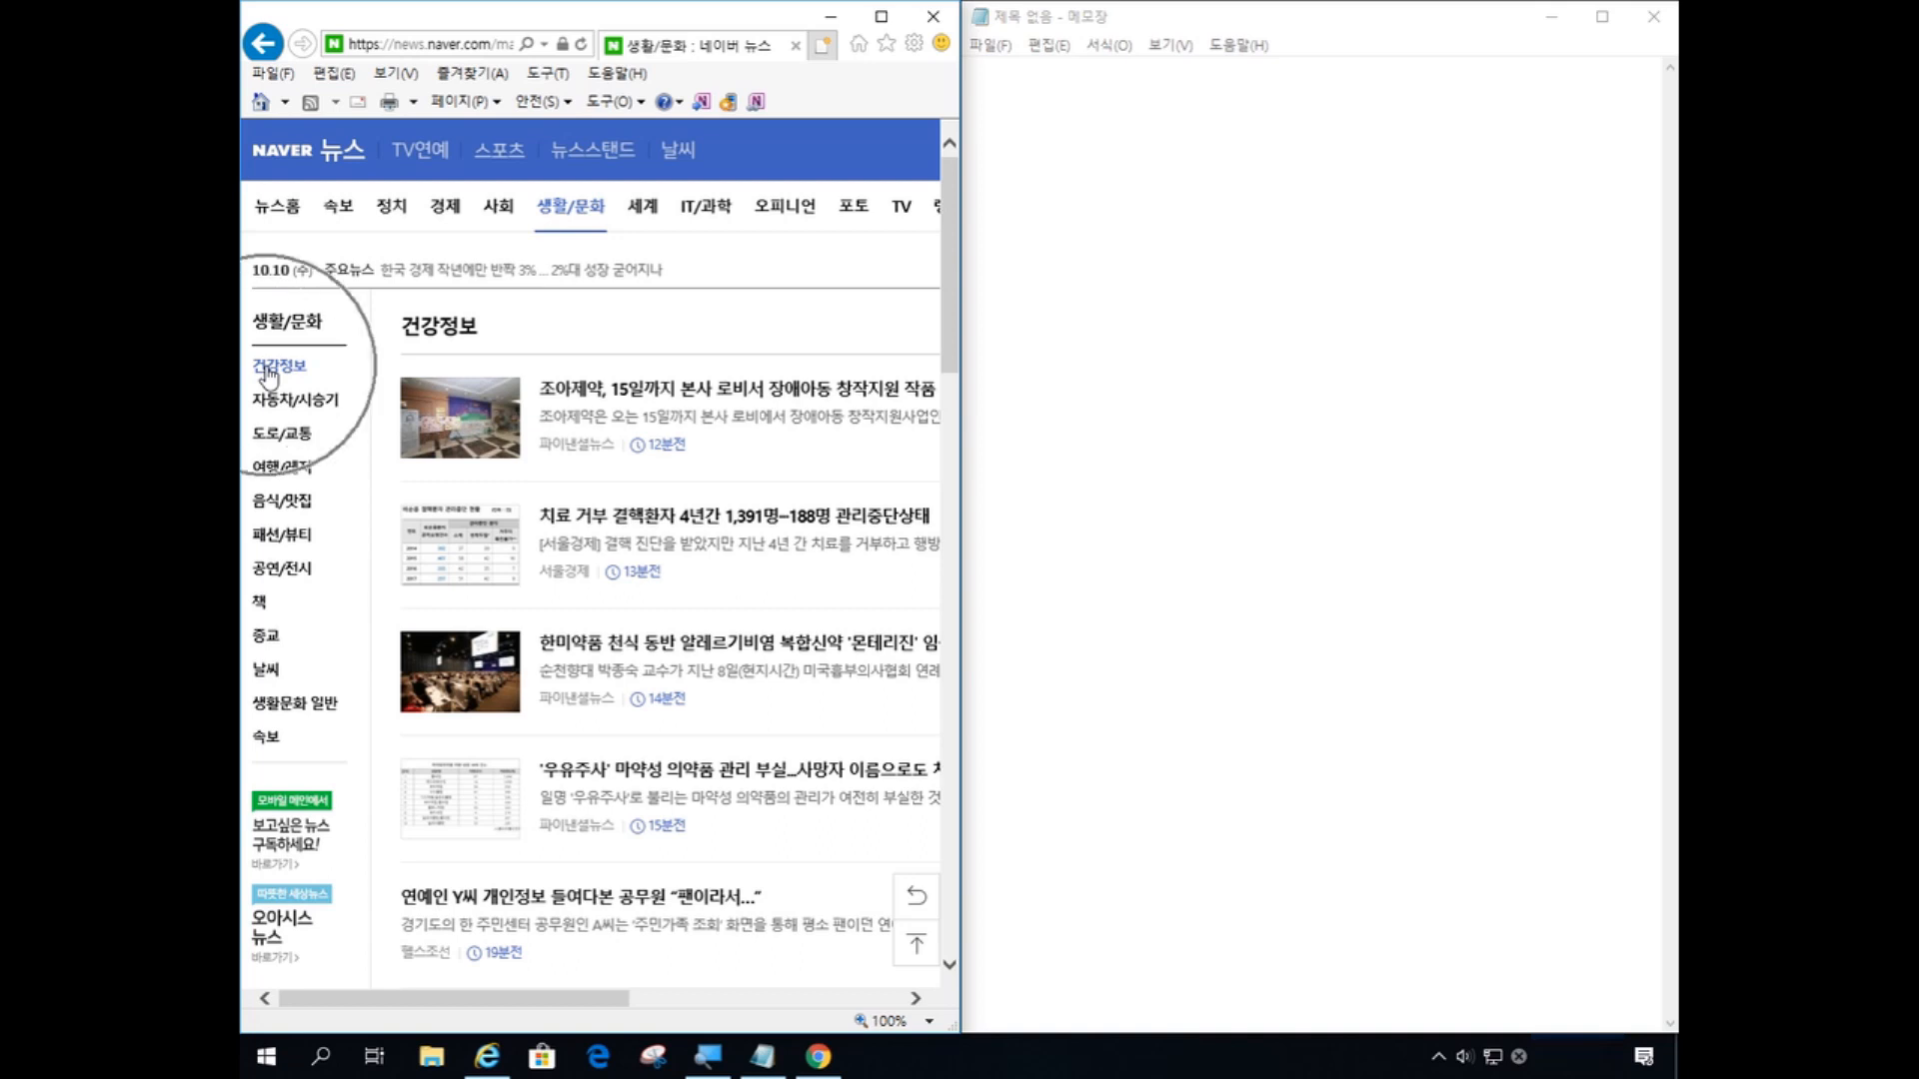
# - Open the second article in the 건강정보 list, about tuberculosis patients refusing treatment (치료 거부 결핵환자)
pyautogui.press('ctrl')
pyautogui.press('ctrl')
pyautogui.press('ctrl')
pyautogui.press('ctrl')
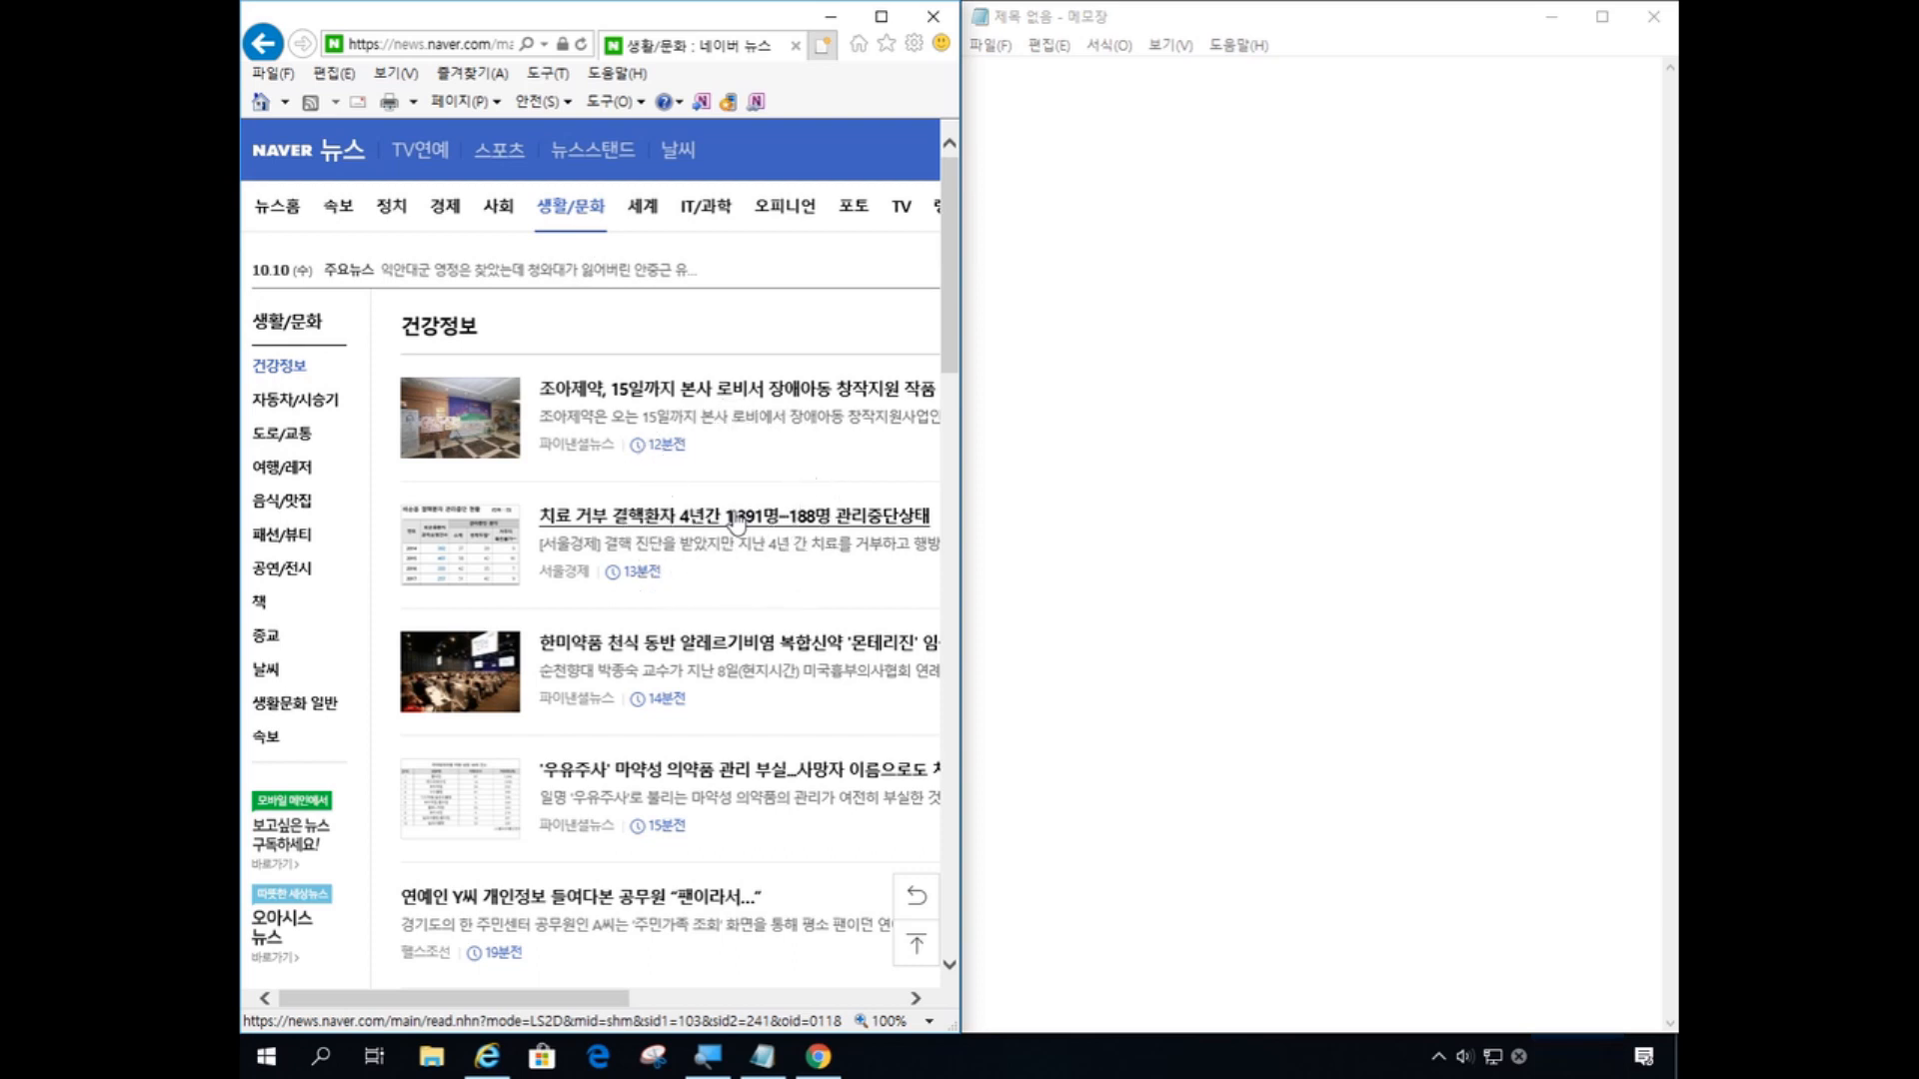
pyautogui.press('ctrl')
pyautogui.press('ctrl')
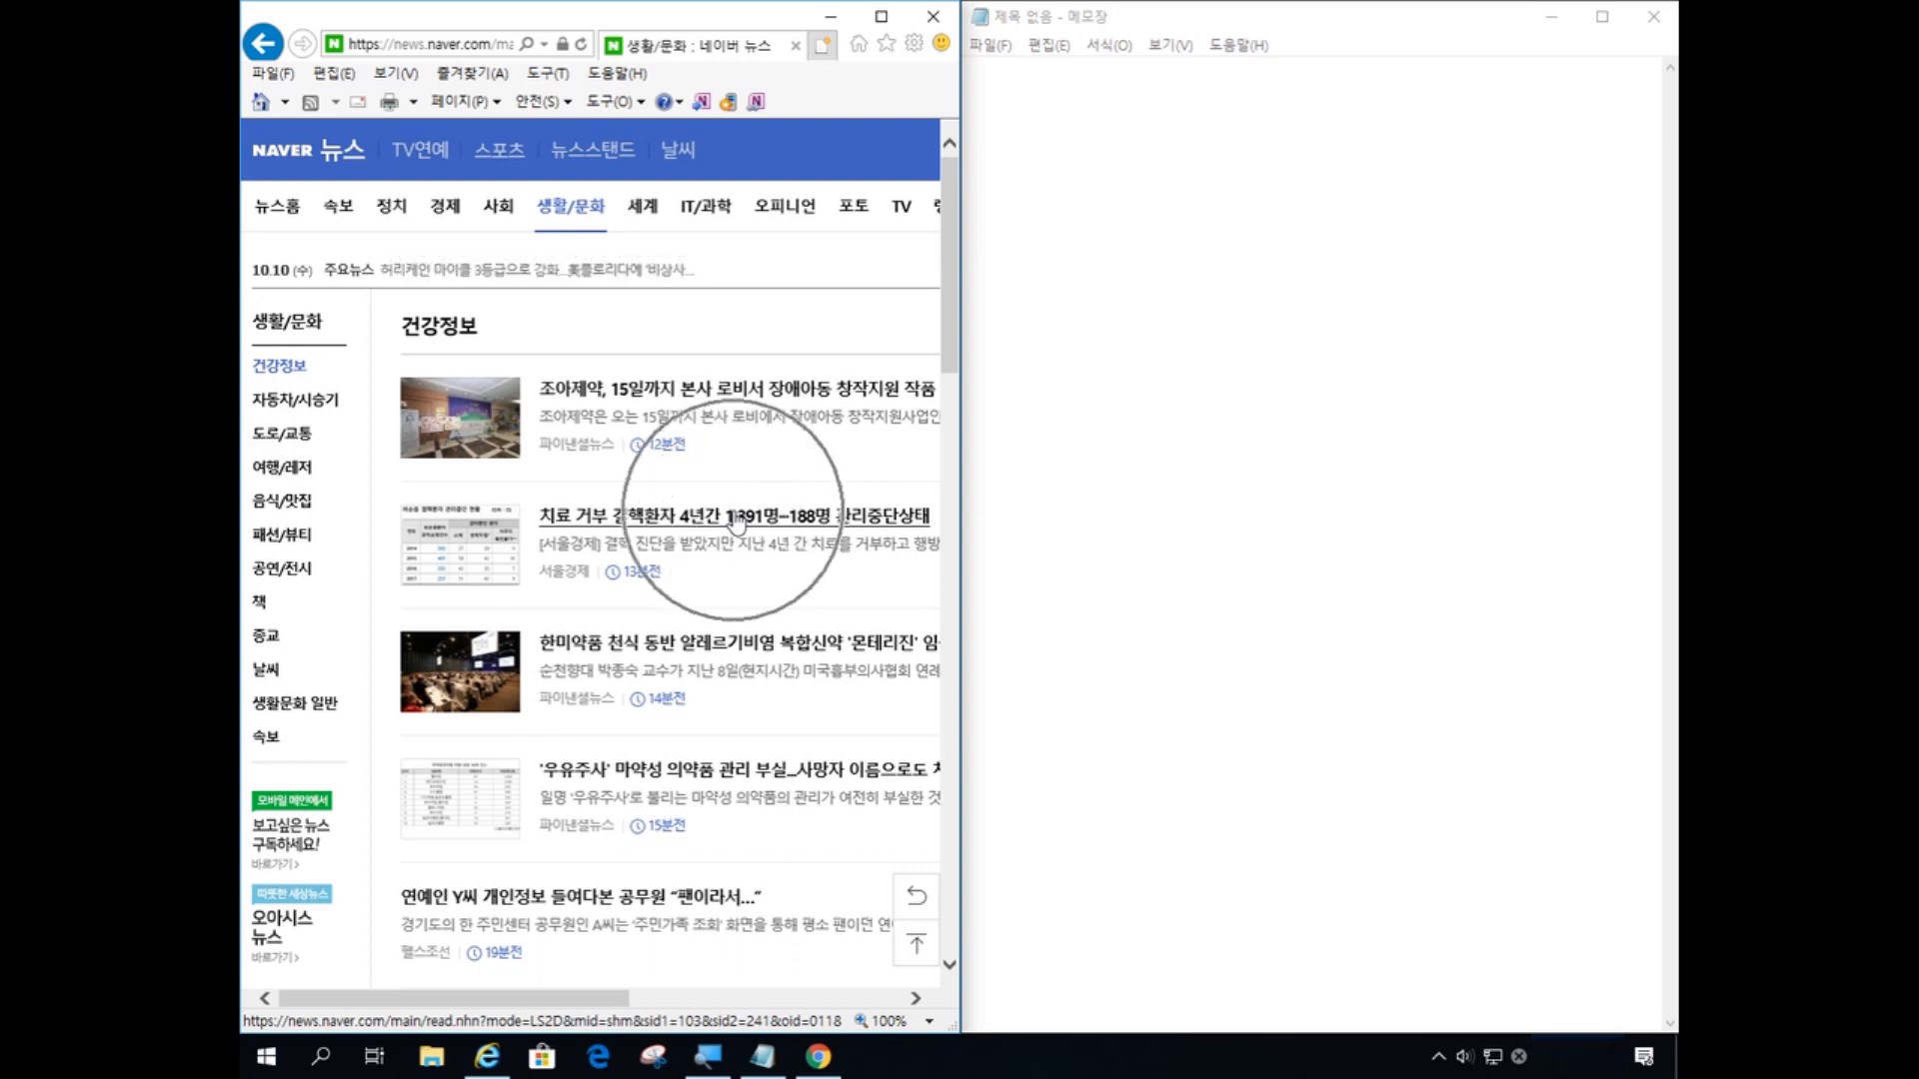
pyautogui.press('ctrl')
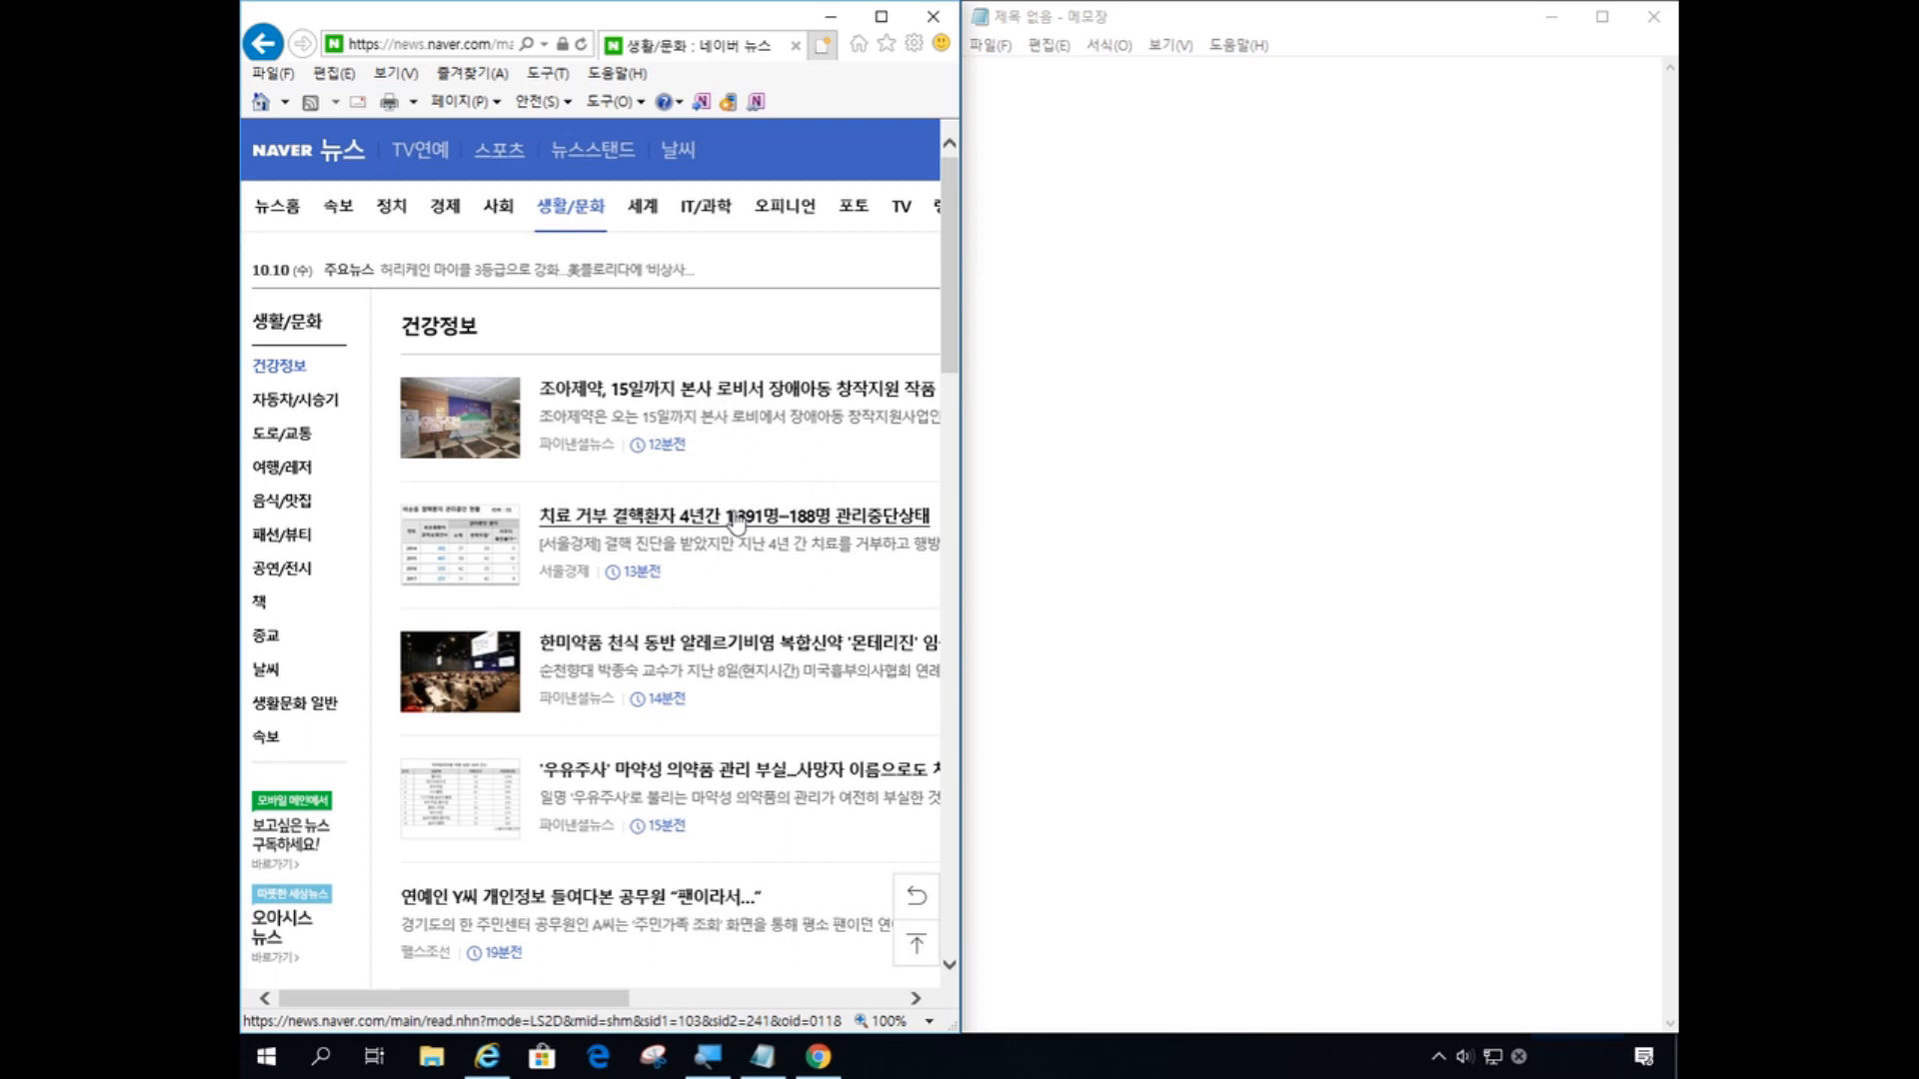
pyautogui.click(736, 518)
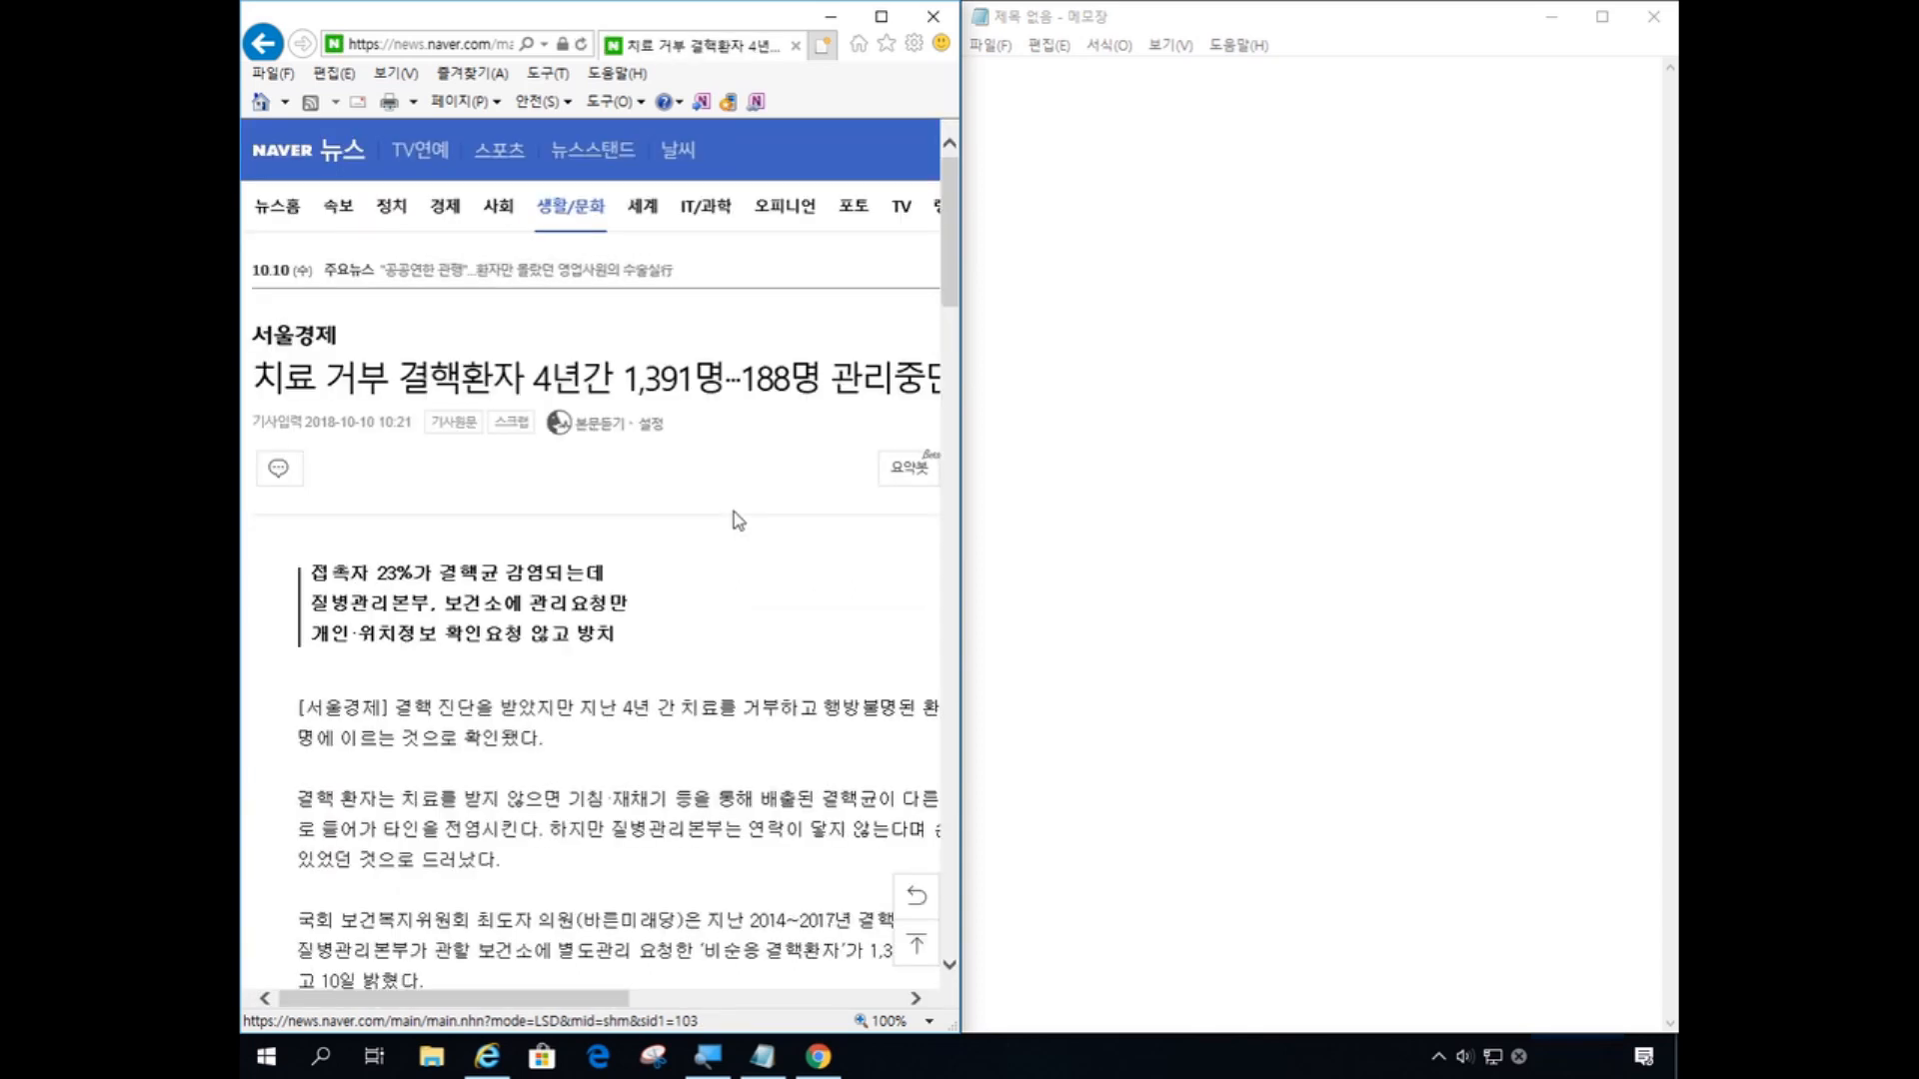
# - Widen the Internet Explorer window into Notepad's half until the article's whole headline fits
pyautogui.click(962, 365)
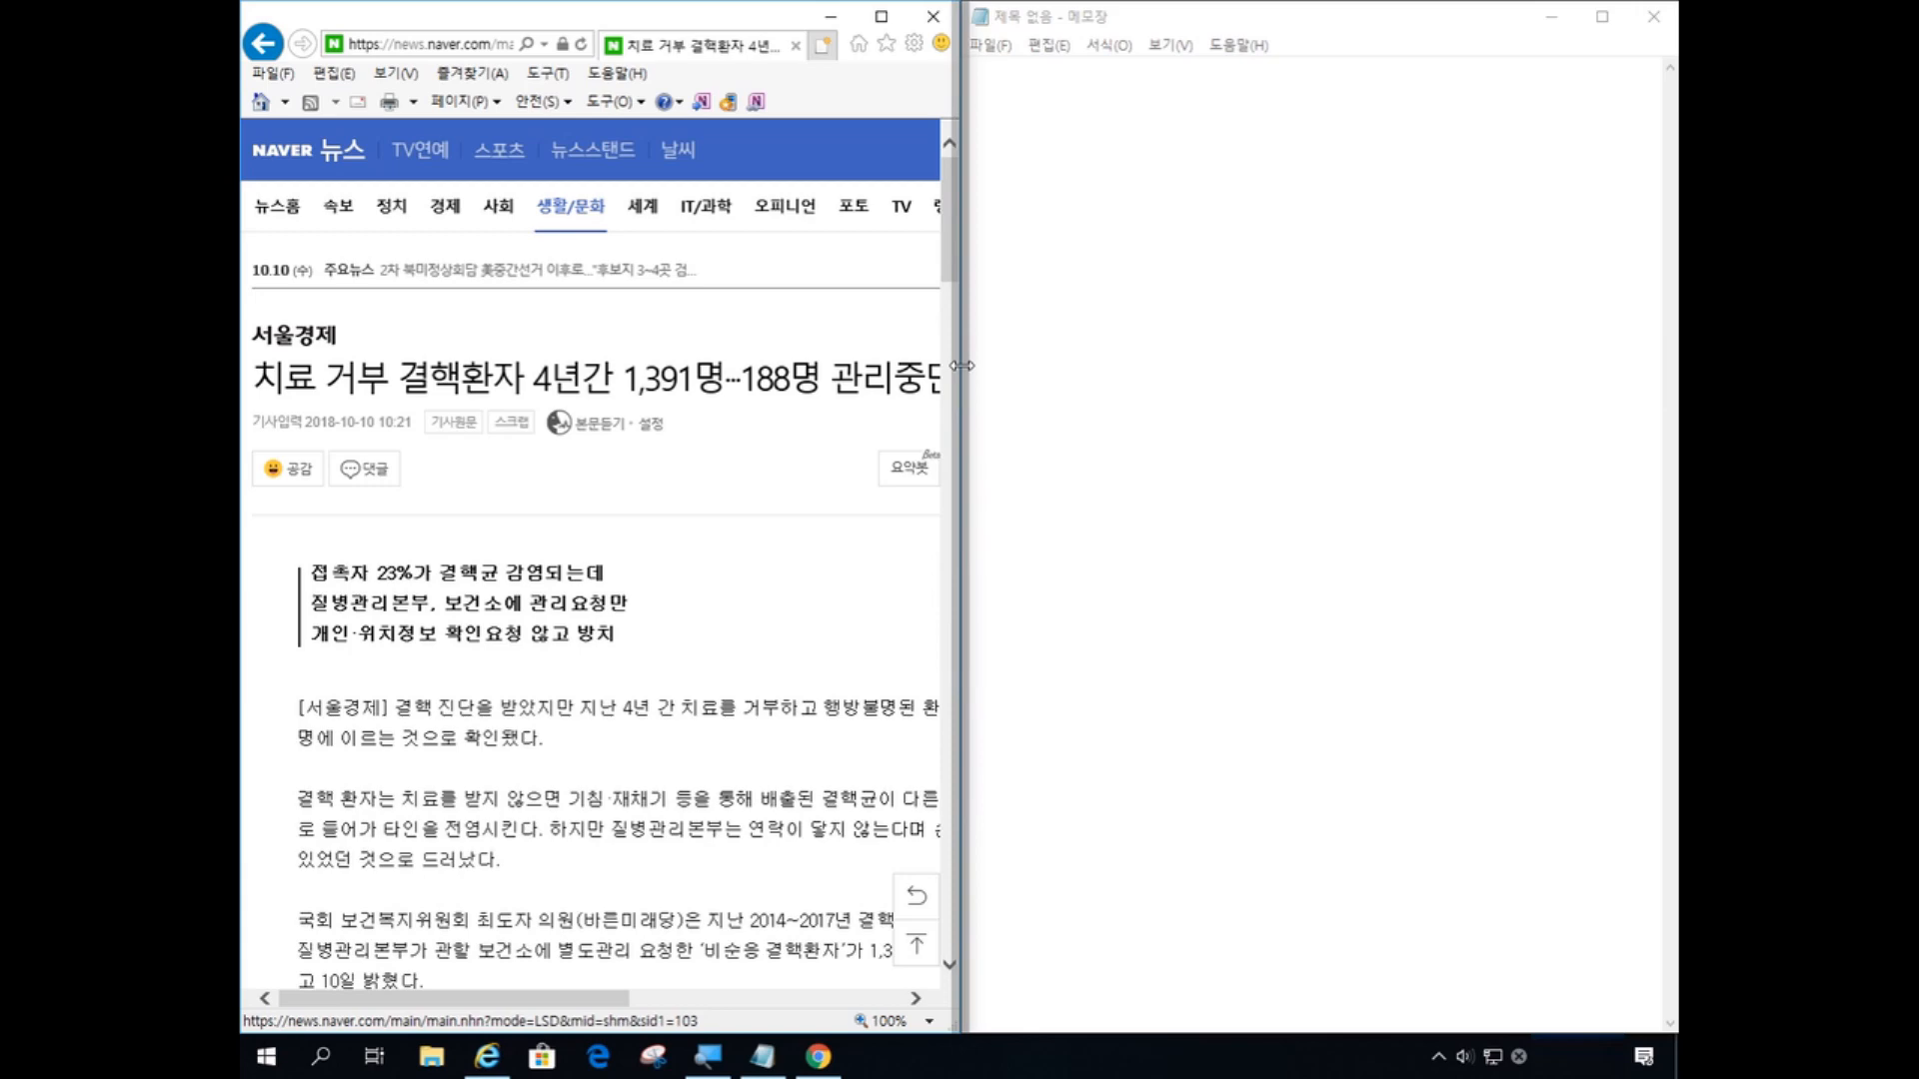
pyautogui.click(961, 366)
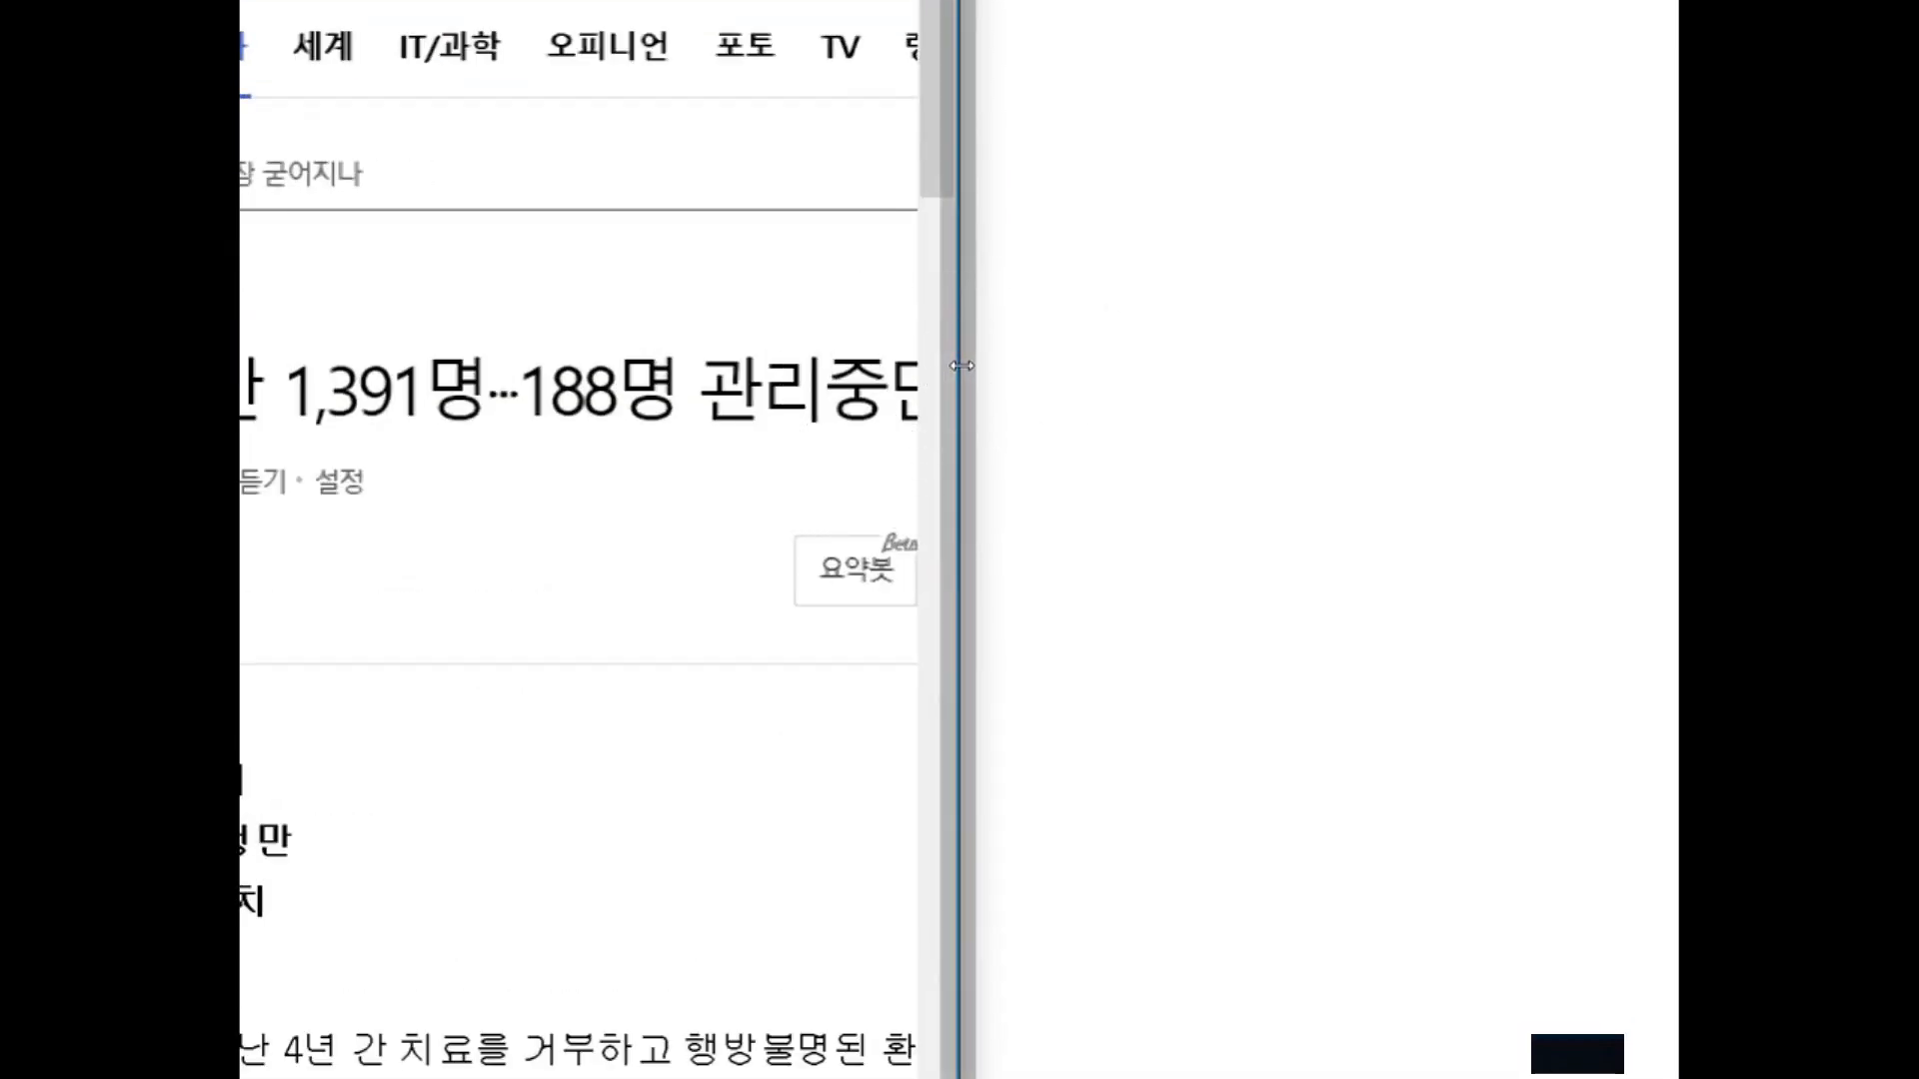
pyautogui.moveTo(962, 366); pyautogui.dragTo(1047, 385)
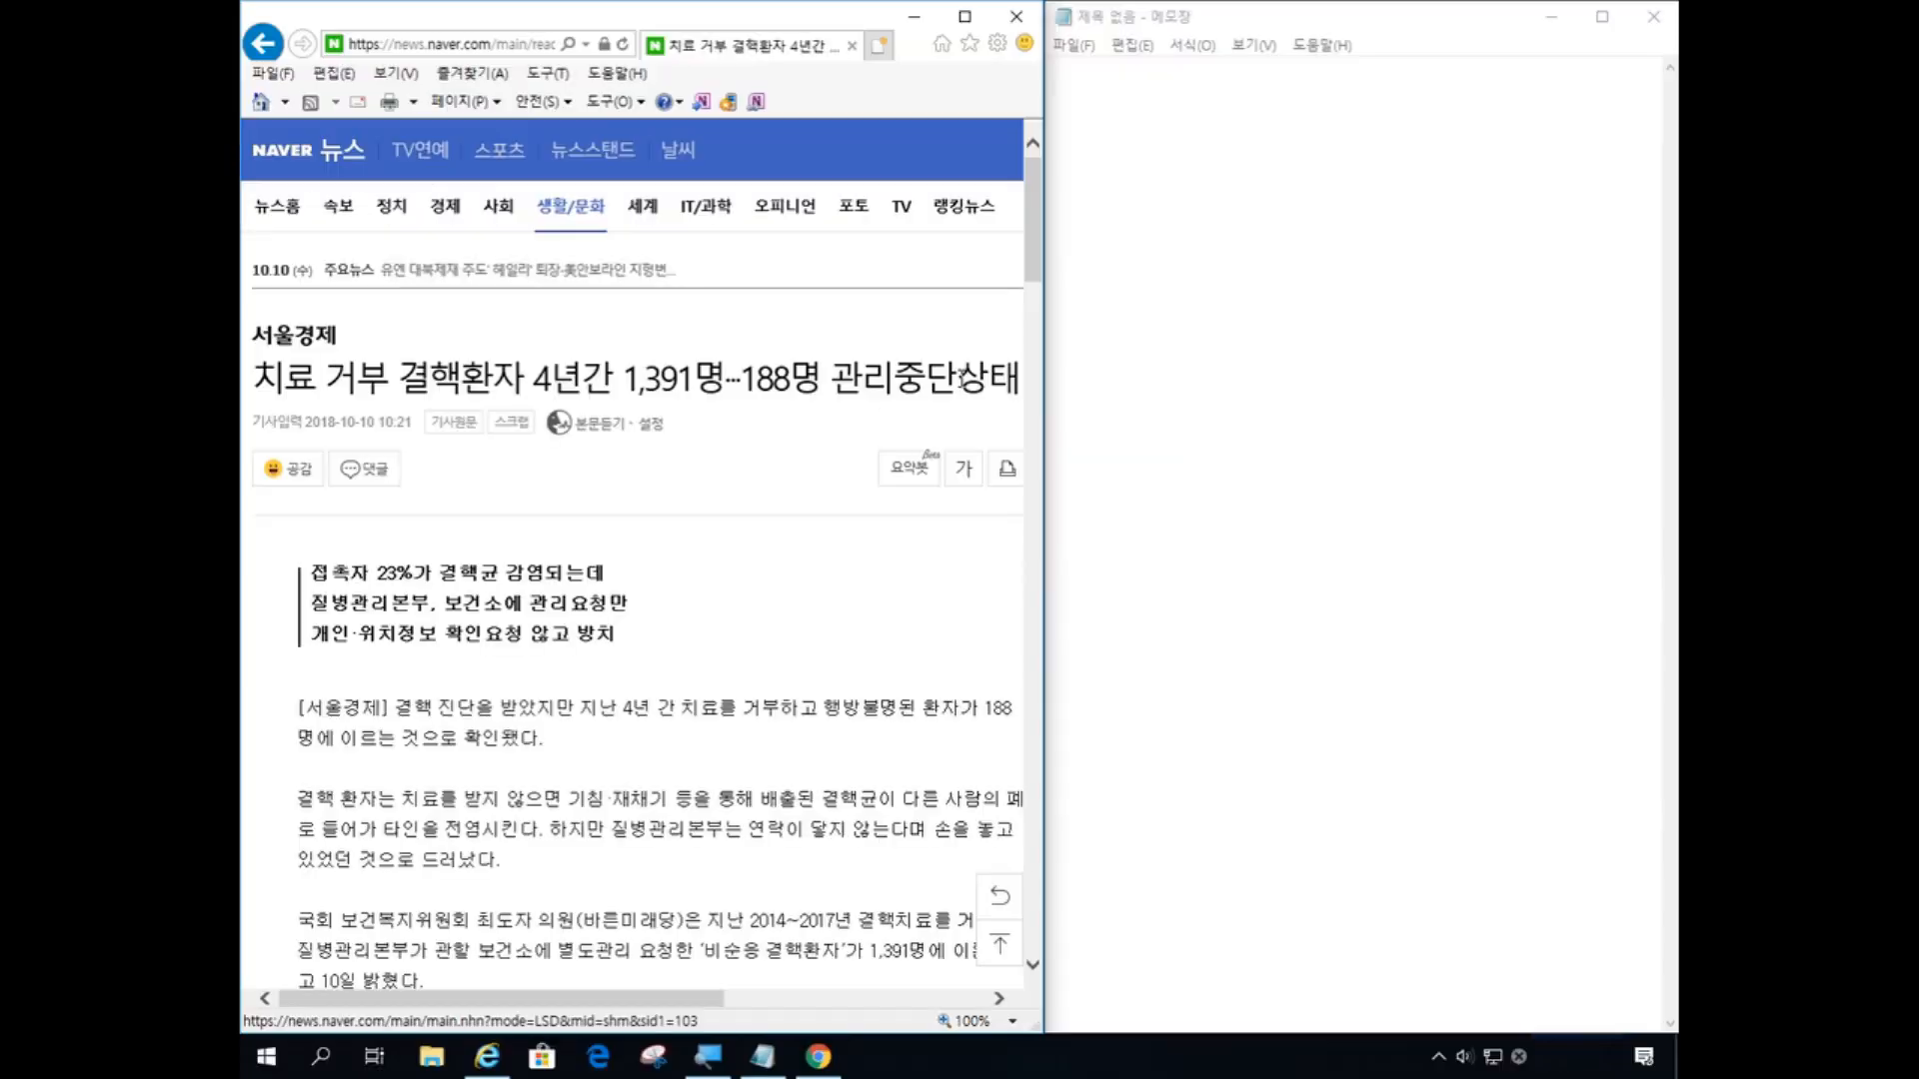
# - Copy the full headline of the Seoul Economic Daily (서울경제) article
pyautogui.moveTo(253, 378); pyautogui.dragTo(1017, 390)
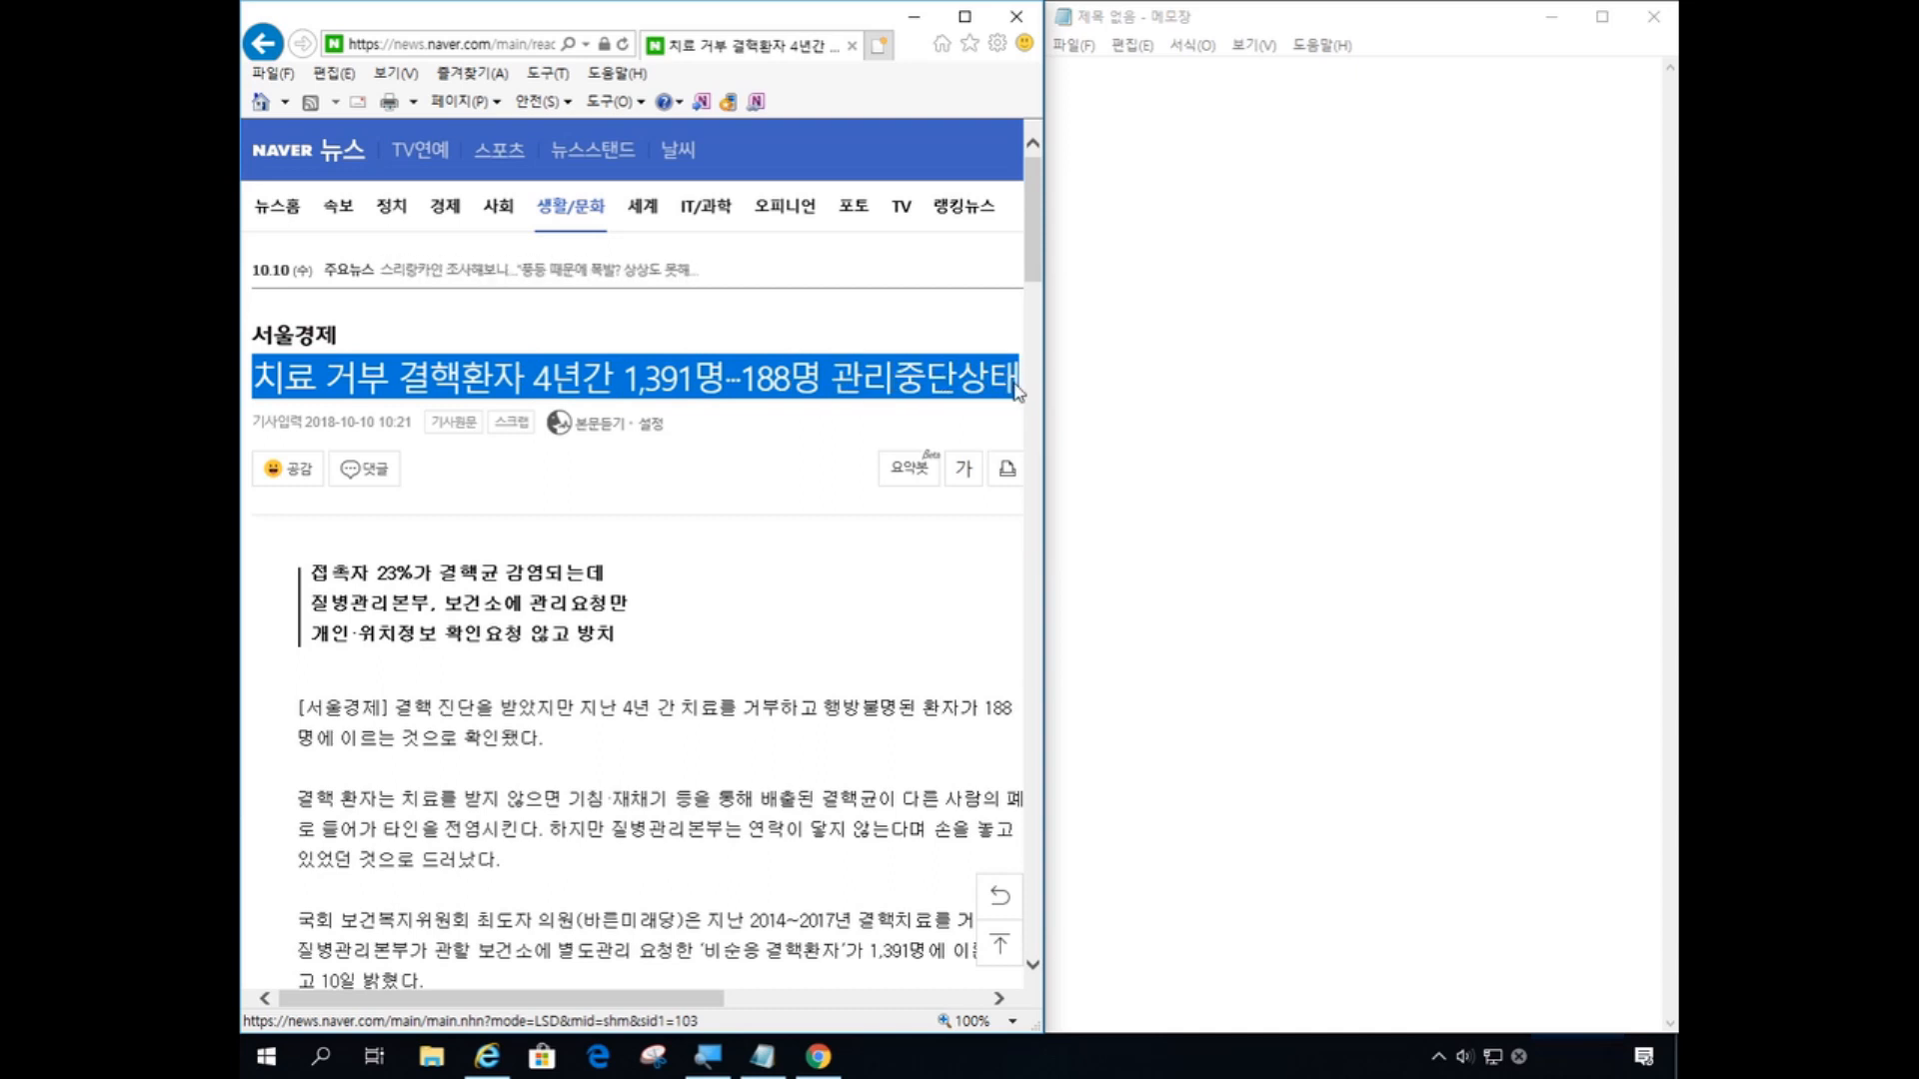
pyautogui.hotkey('ctrl', 'c')
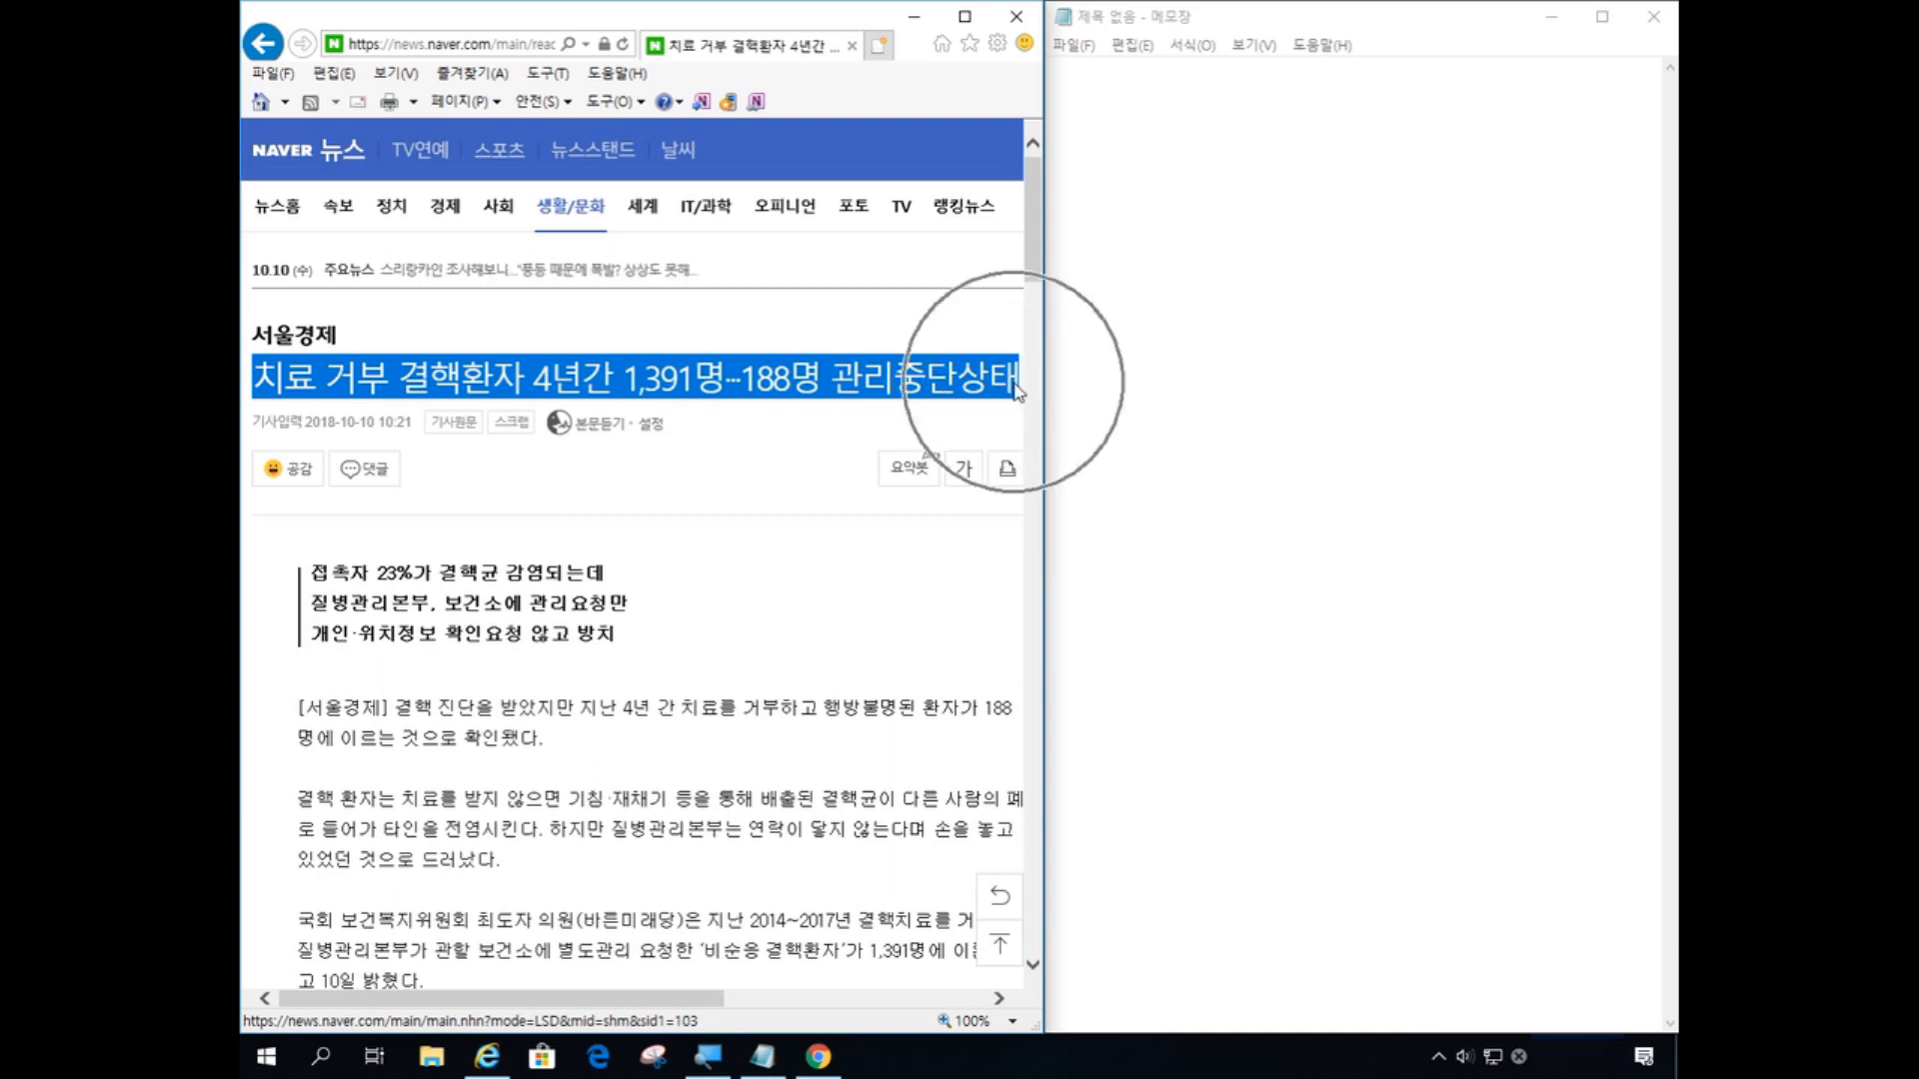
pyautogui.hotkey('ctrl', 'c')
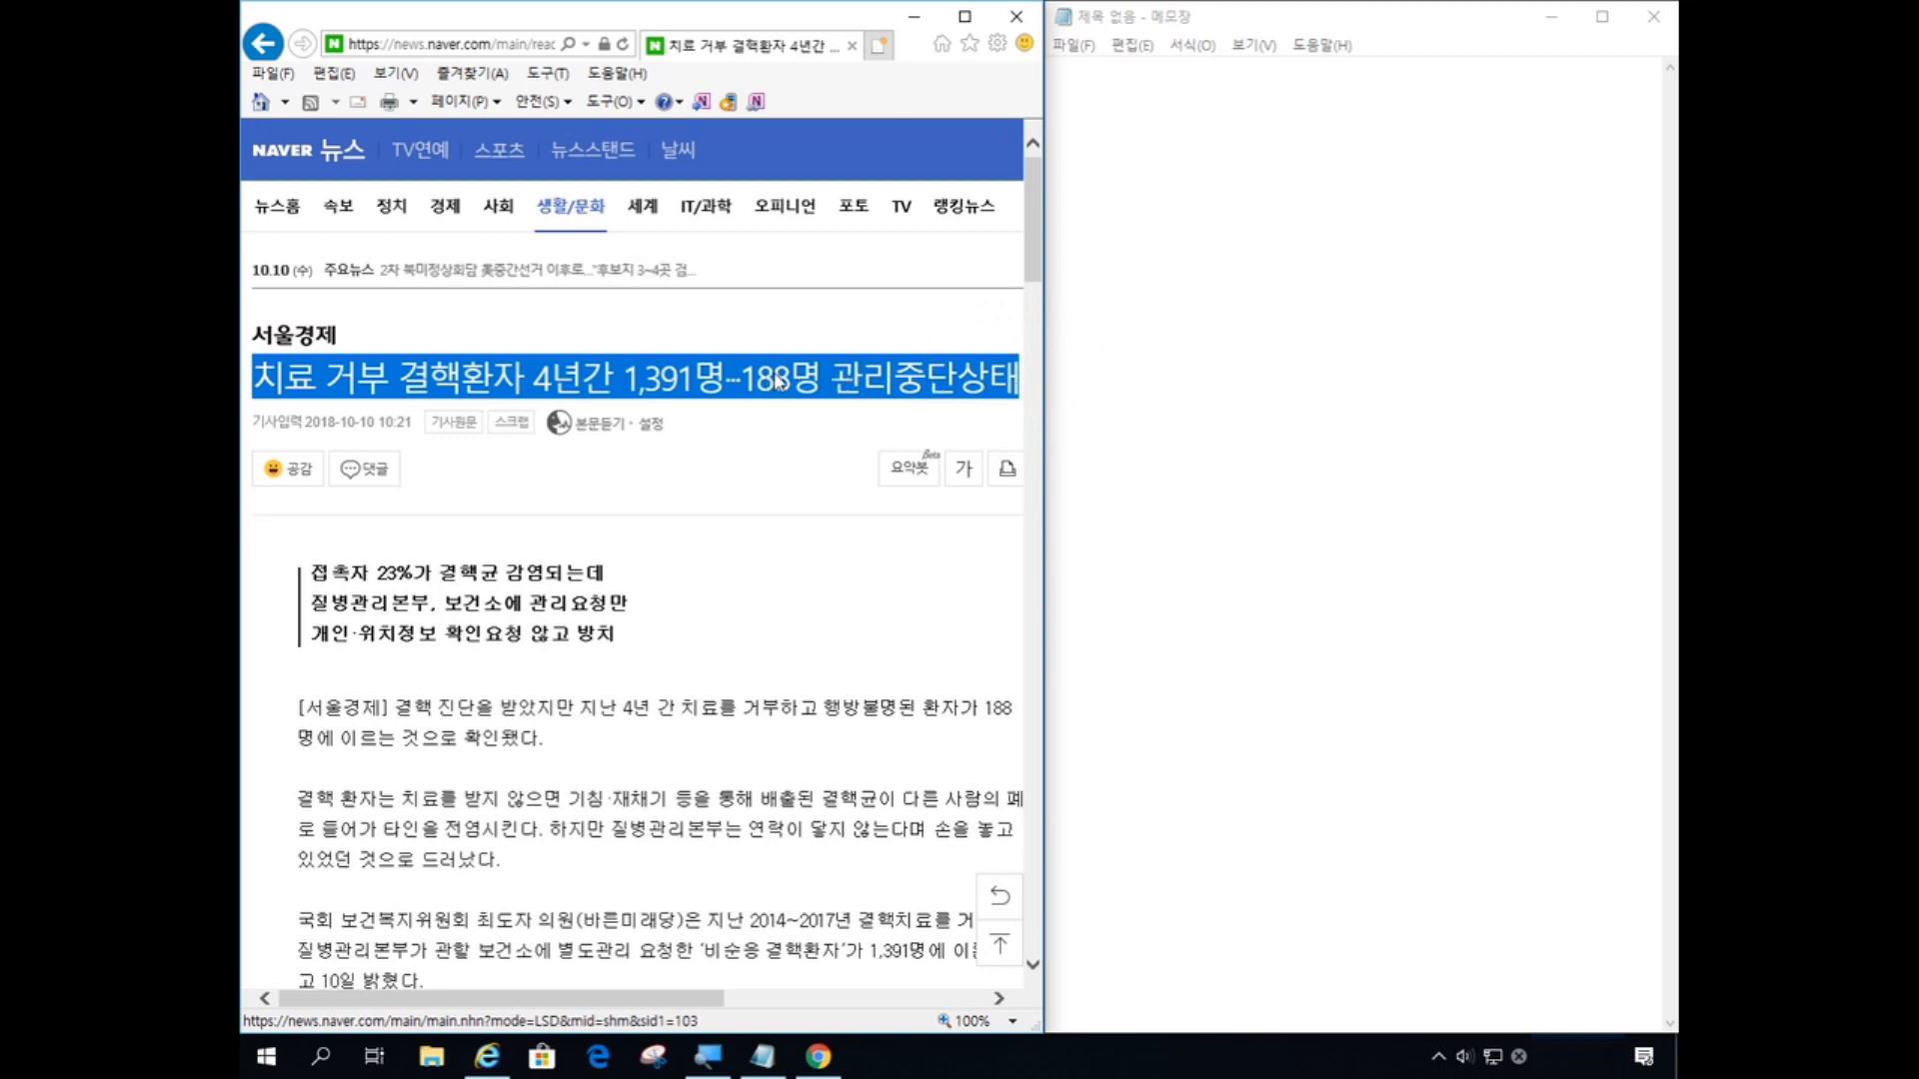
pyautogui.hotkey('ctrl', 'c')
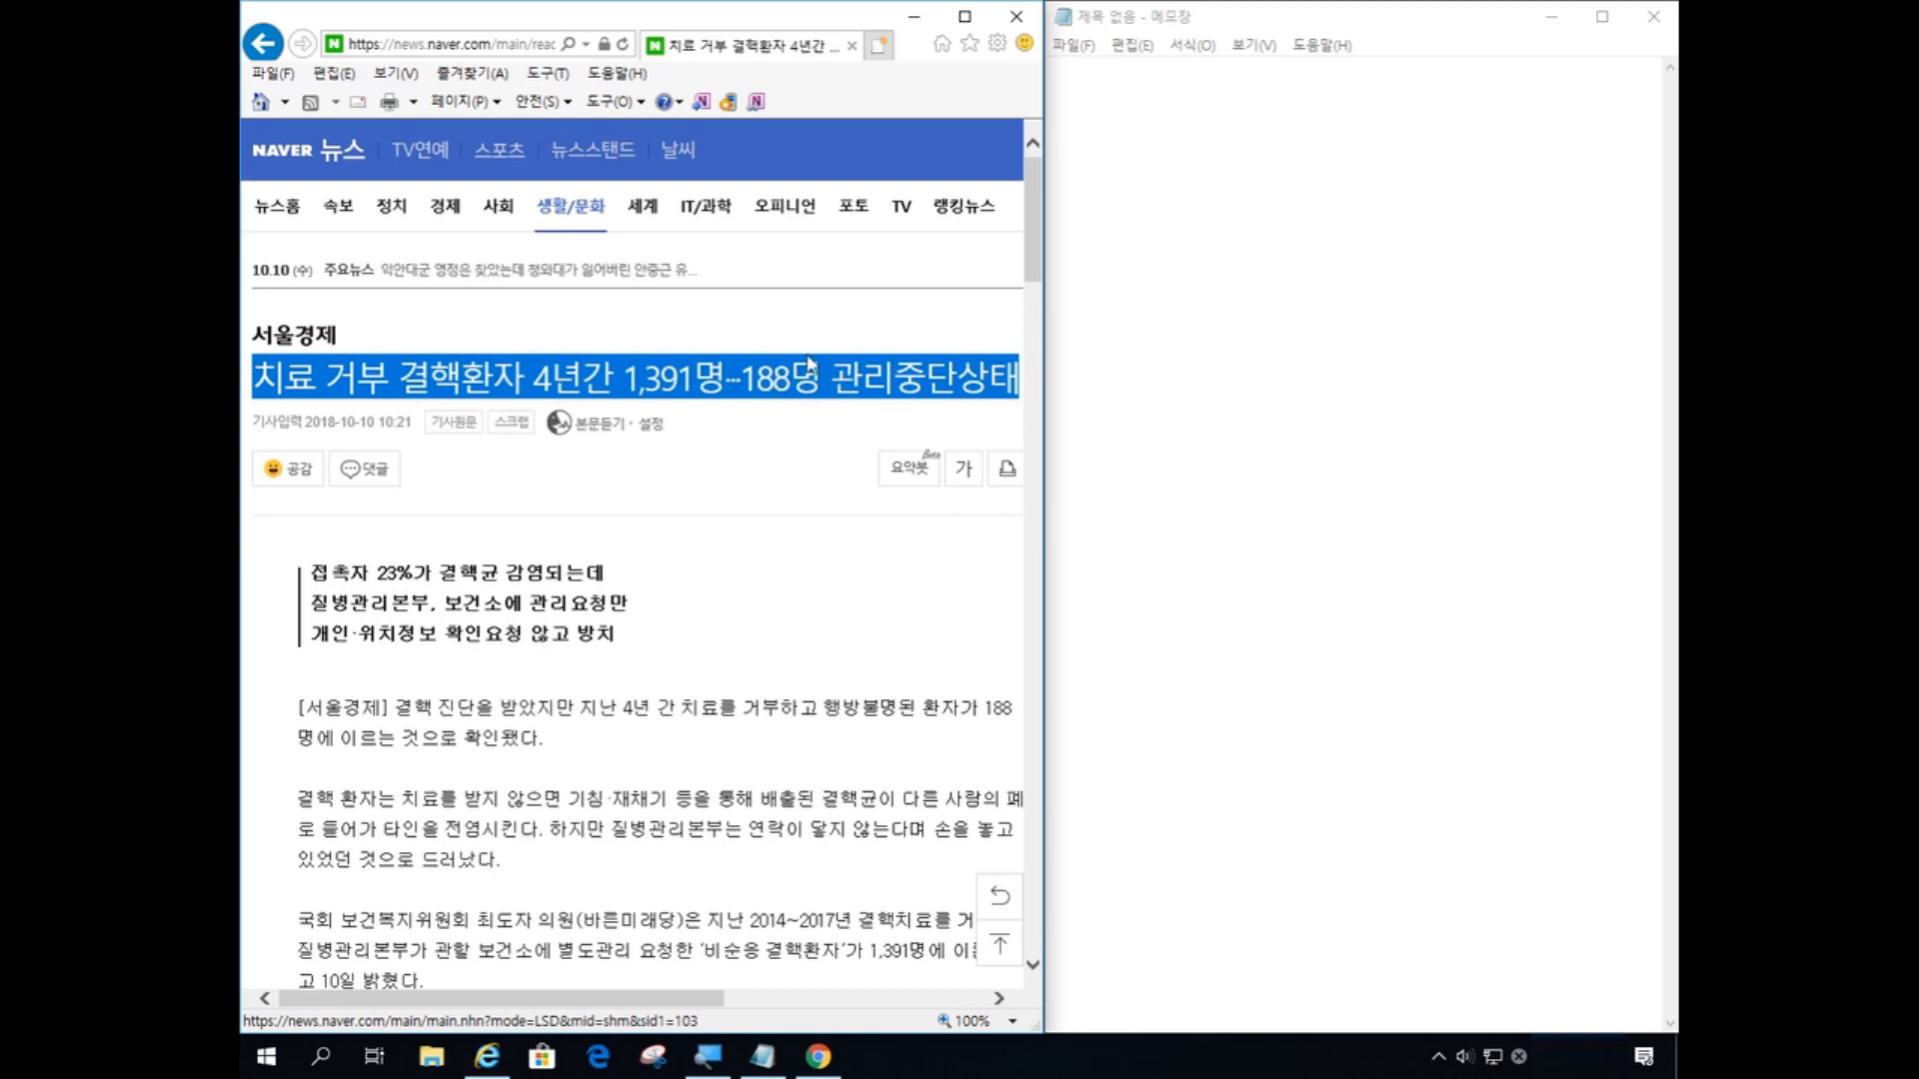
# - Paste the copied headline into the blank Notepad document and leave an empty line below it
pyautogui.click(1336, 177)
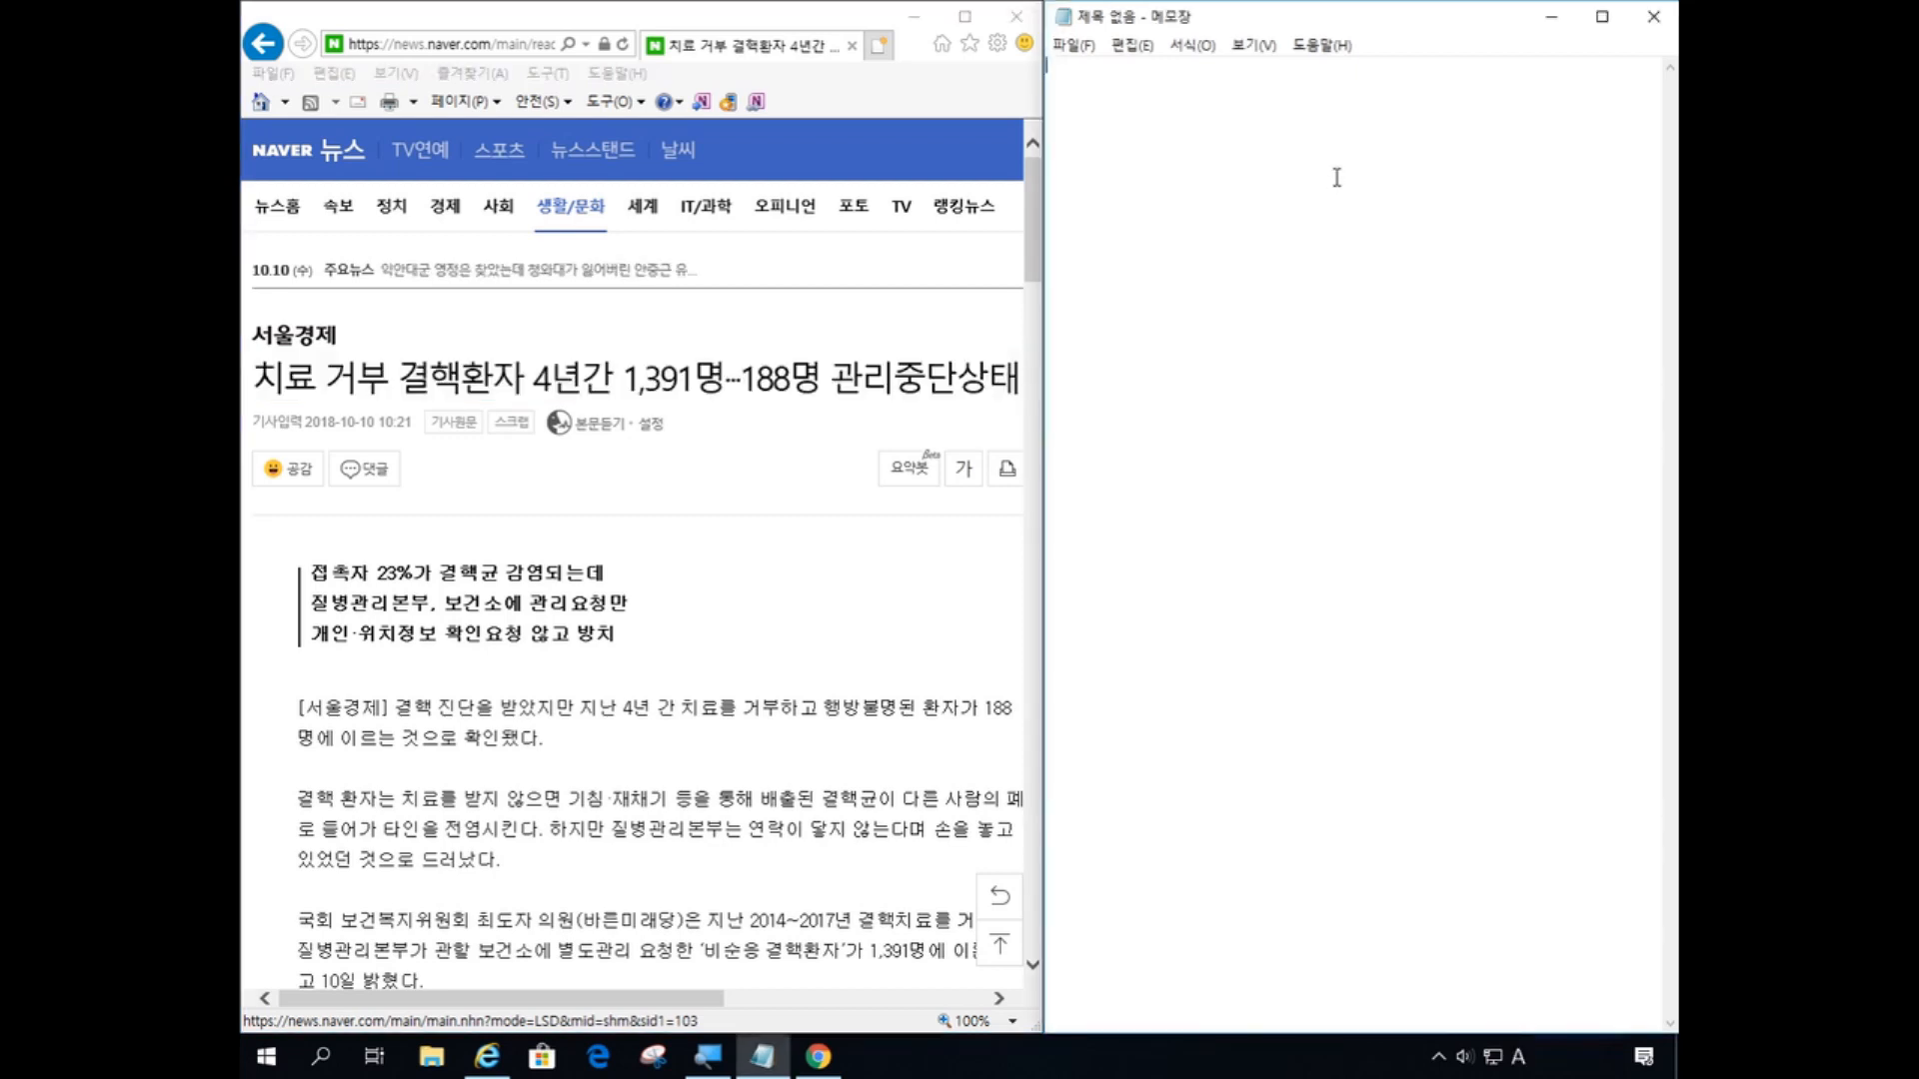
pyautogui.press('ctrl')
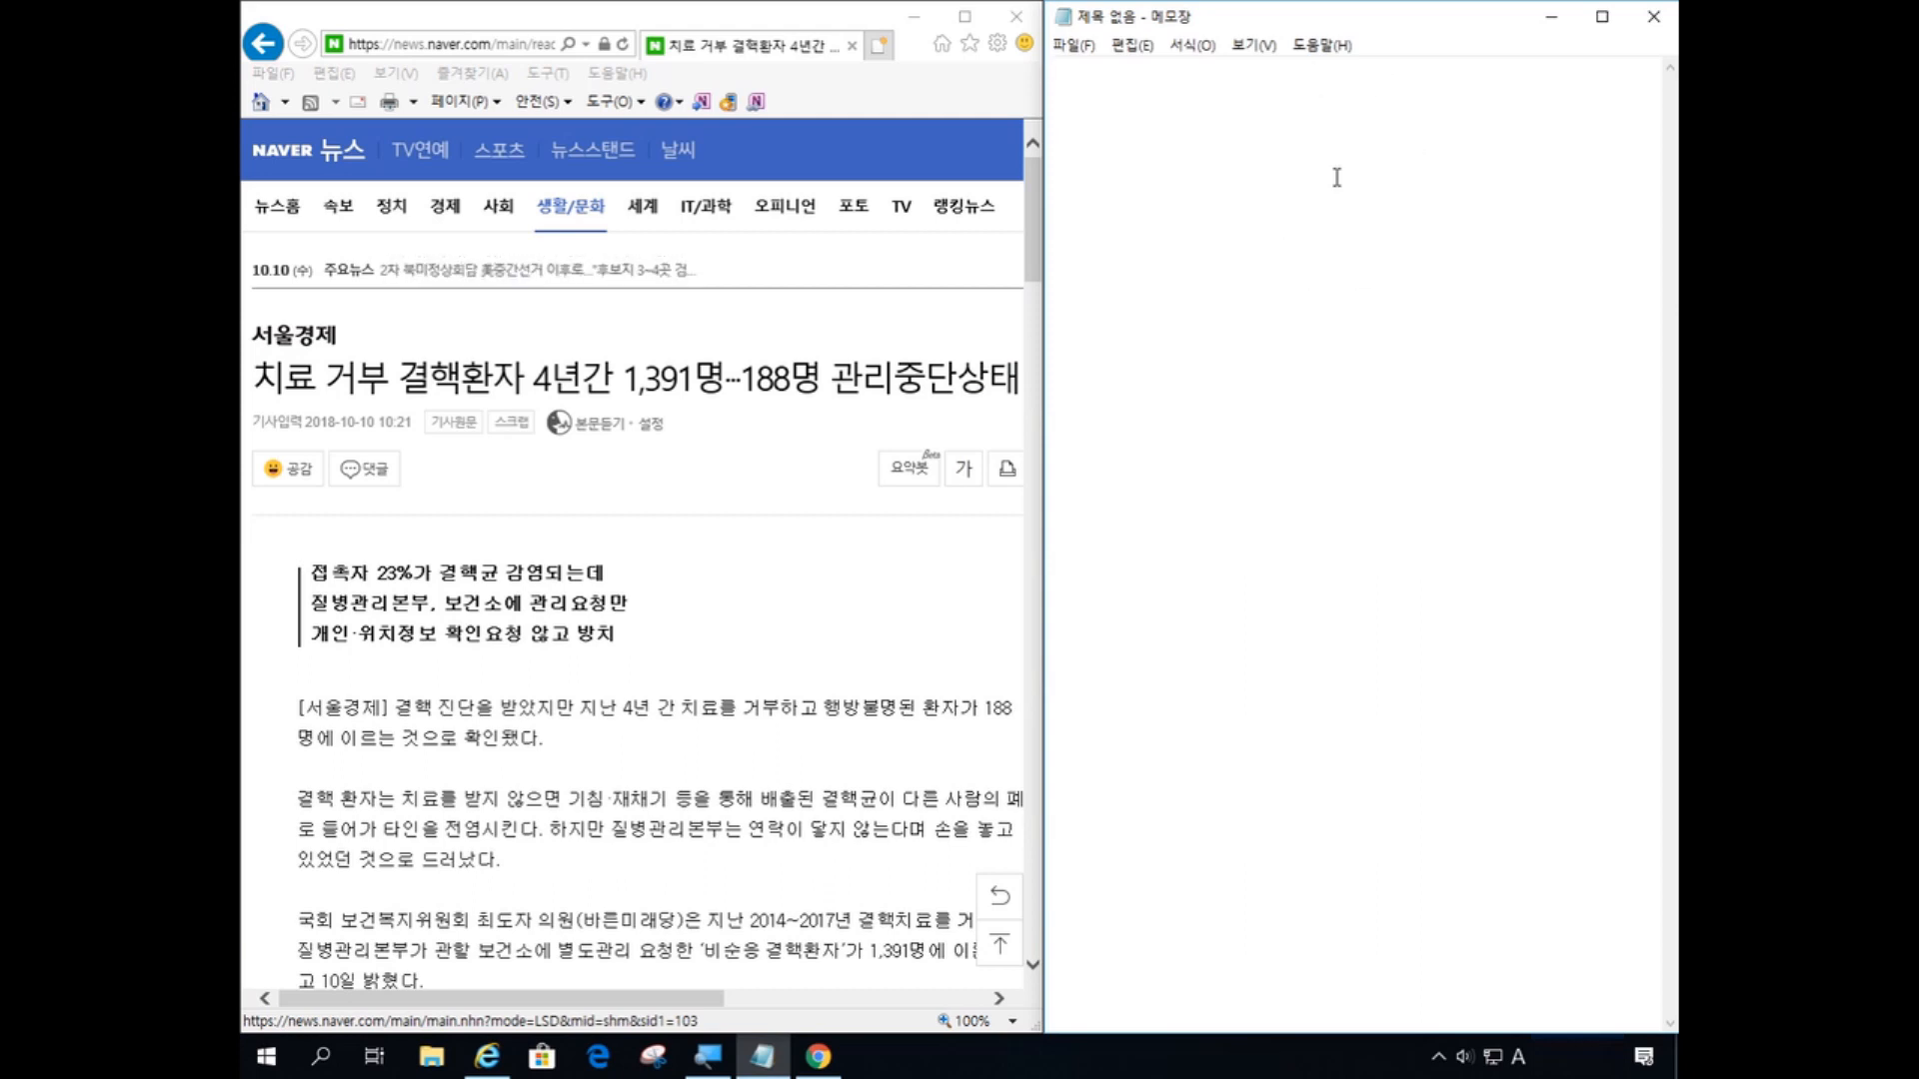
pyautogui.press('ctrl')
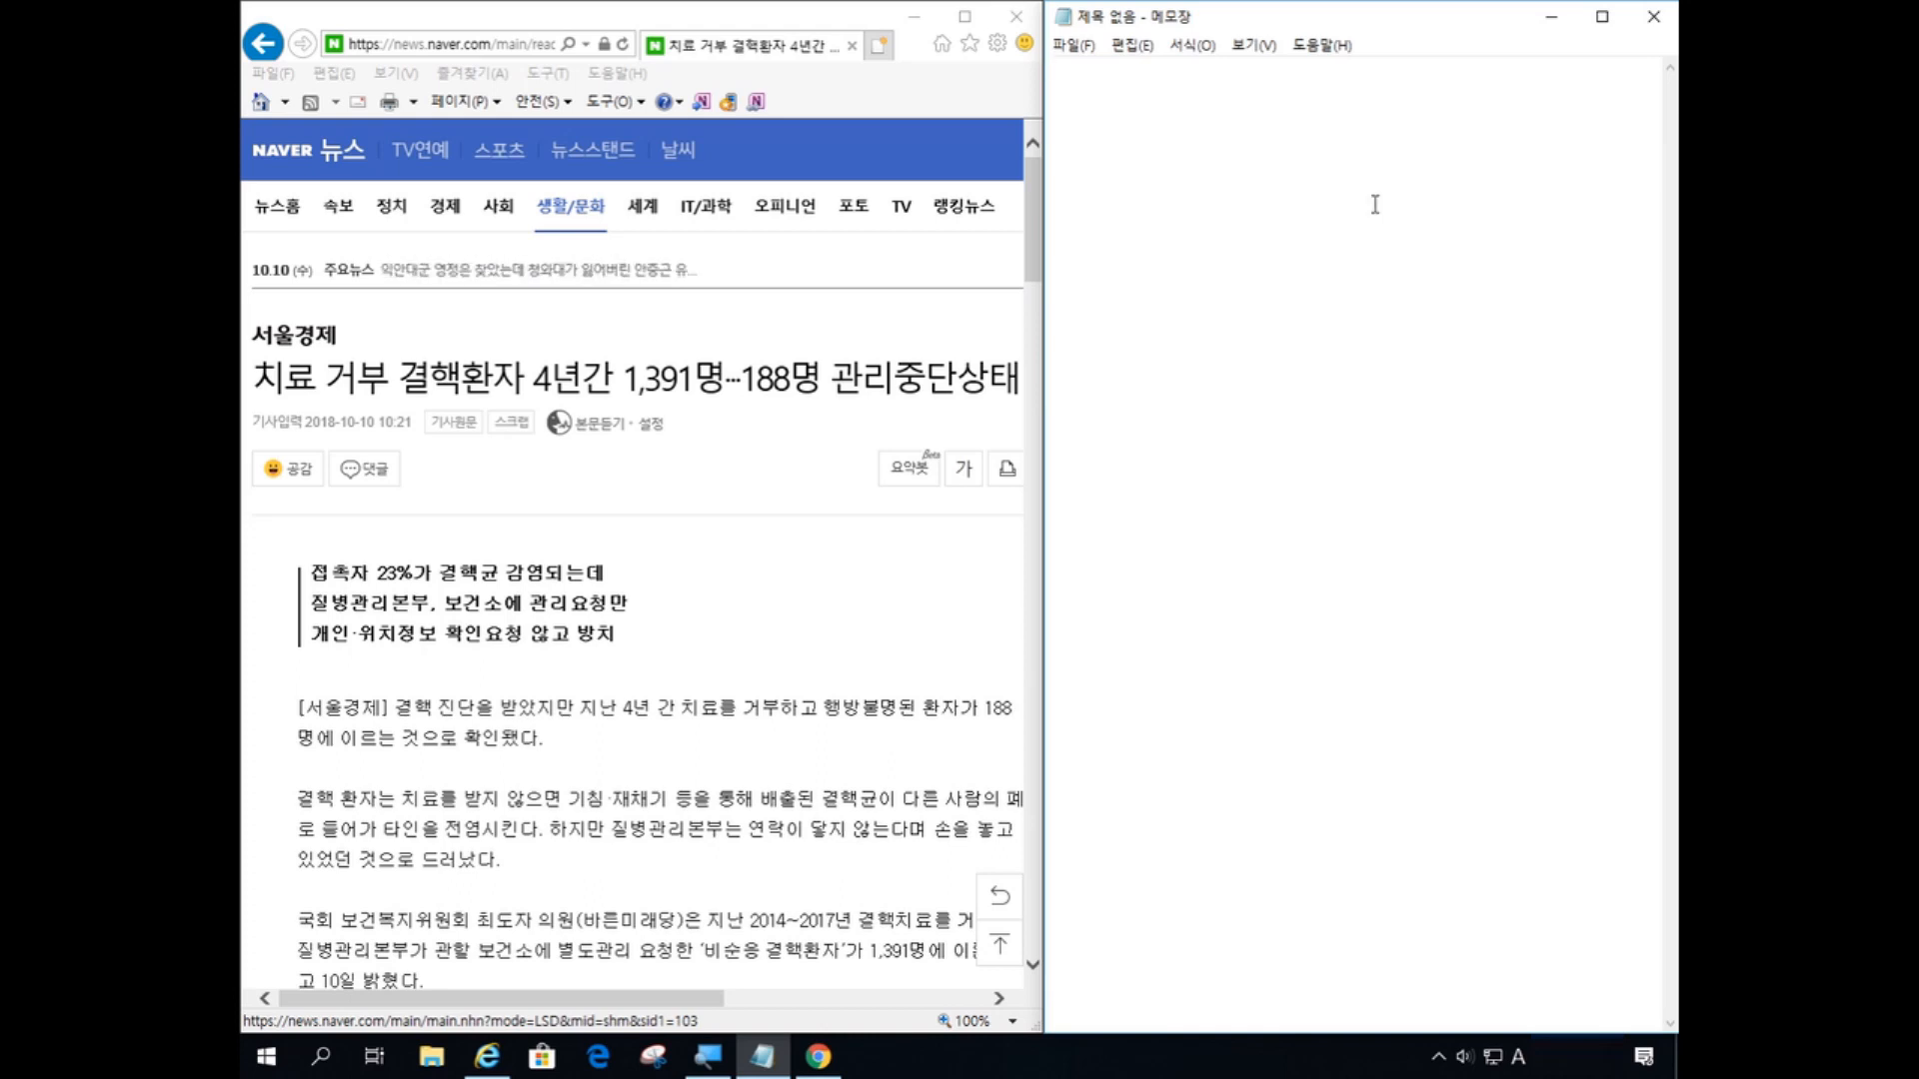
pyautogui.hotkey('ctrl', 'v')
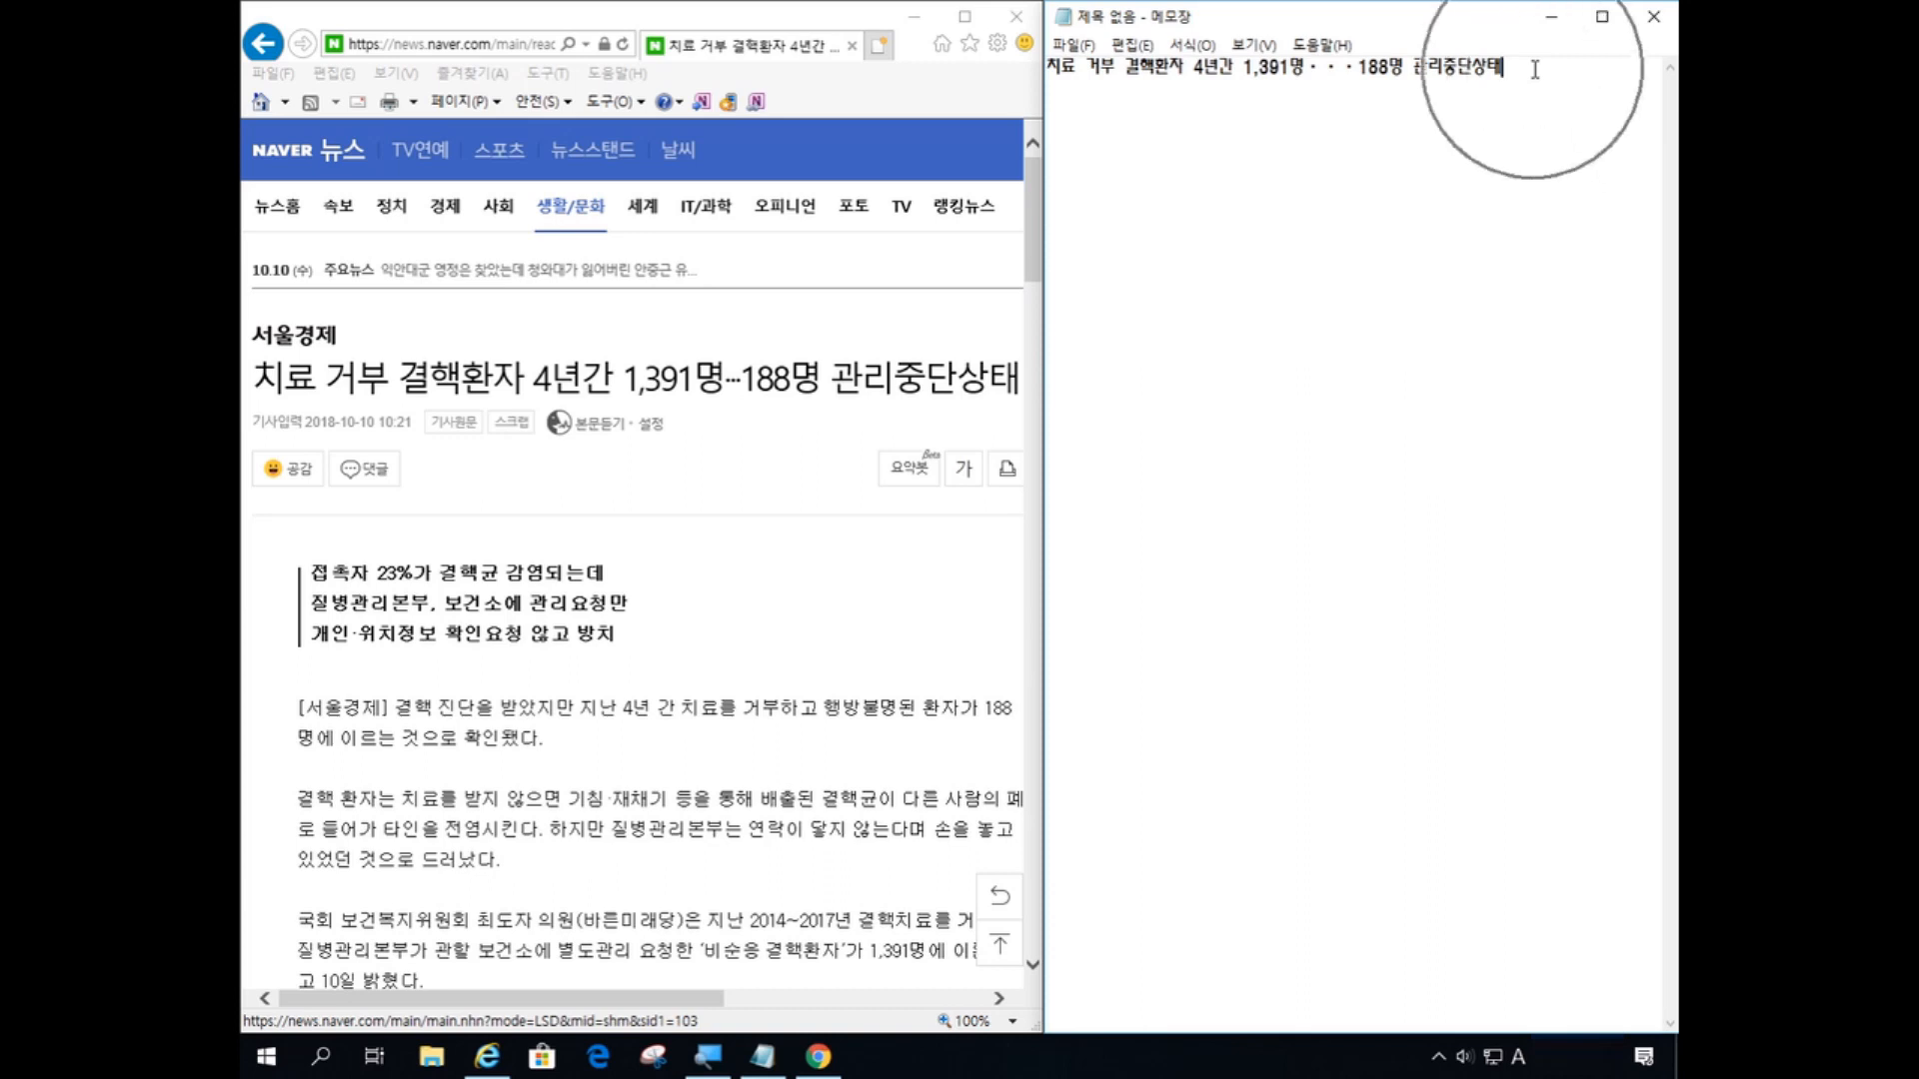
pyautogui.press('Return')
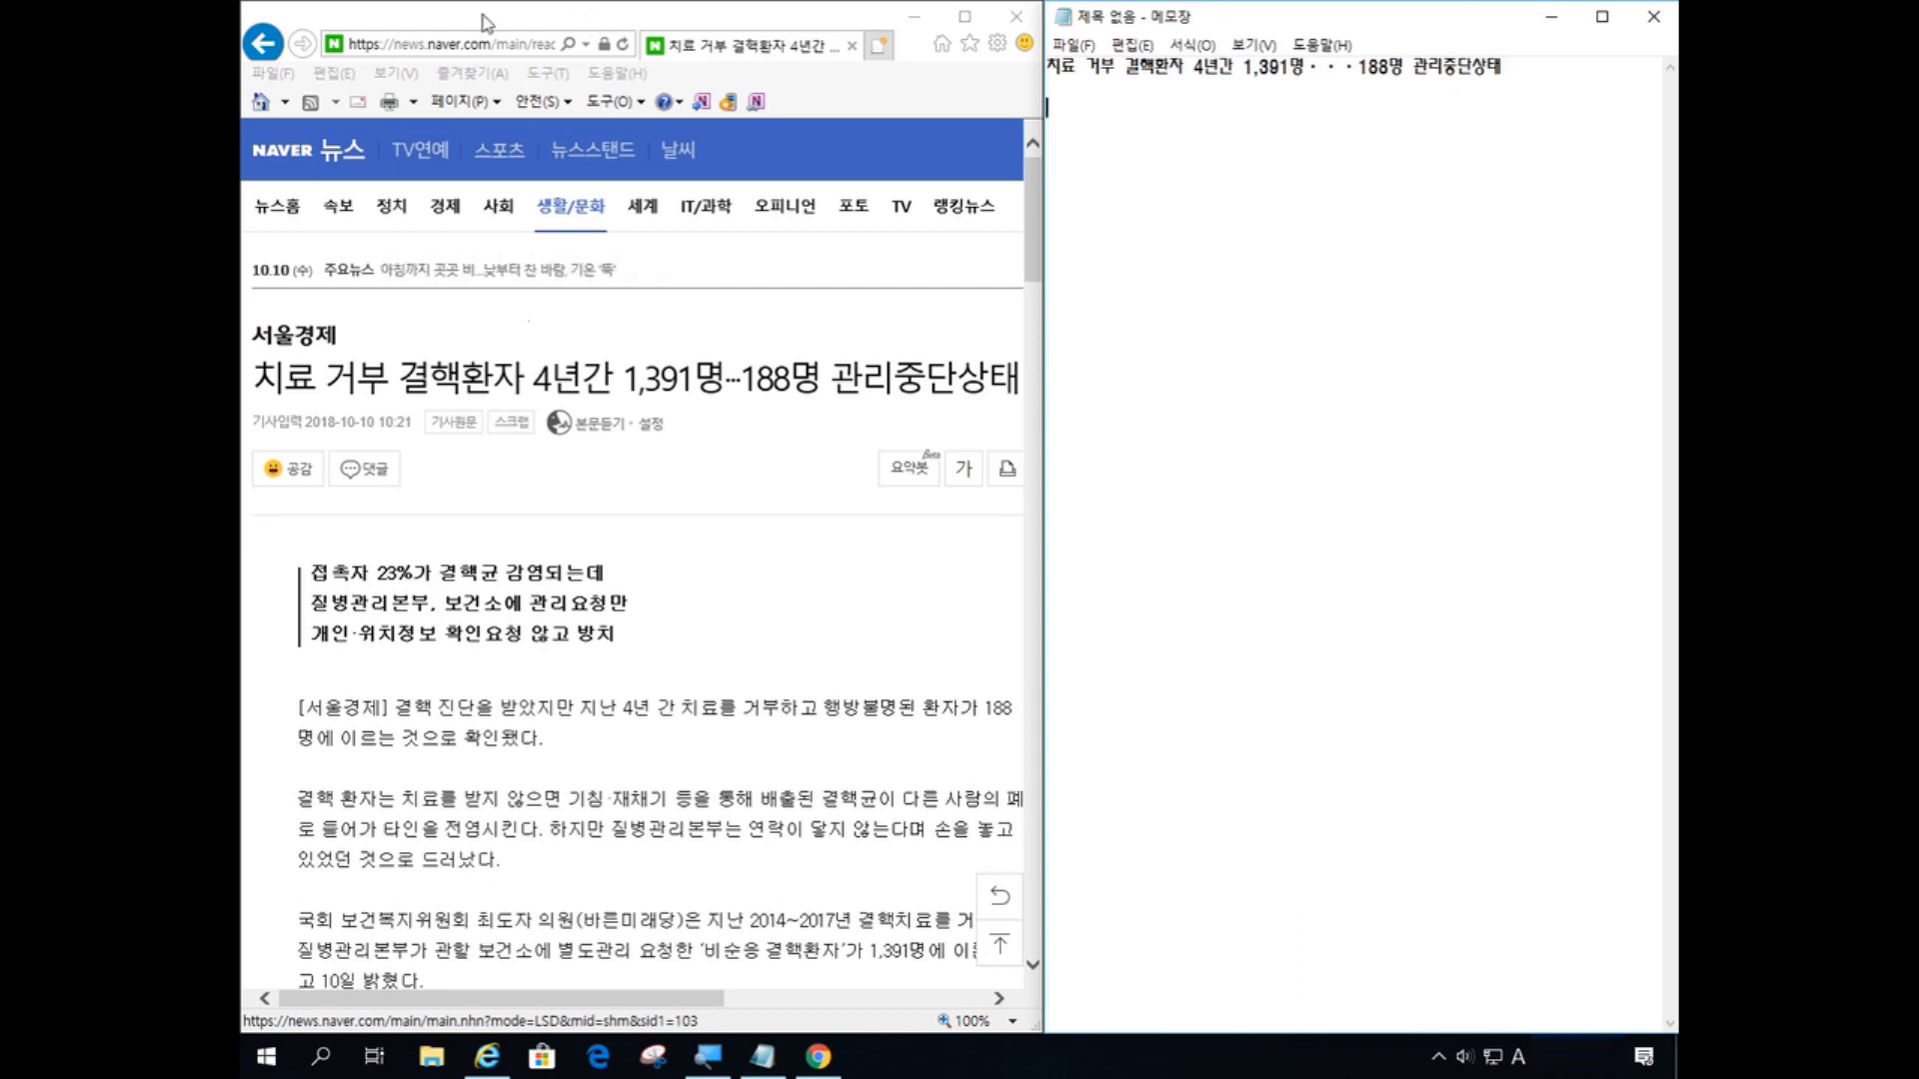
# - Switch to the article in Internet Explorer and bring the start of its body text into view
pyautogui.click(760, 272)
pyautogui.click(760, 270)
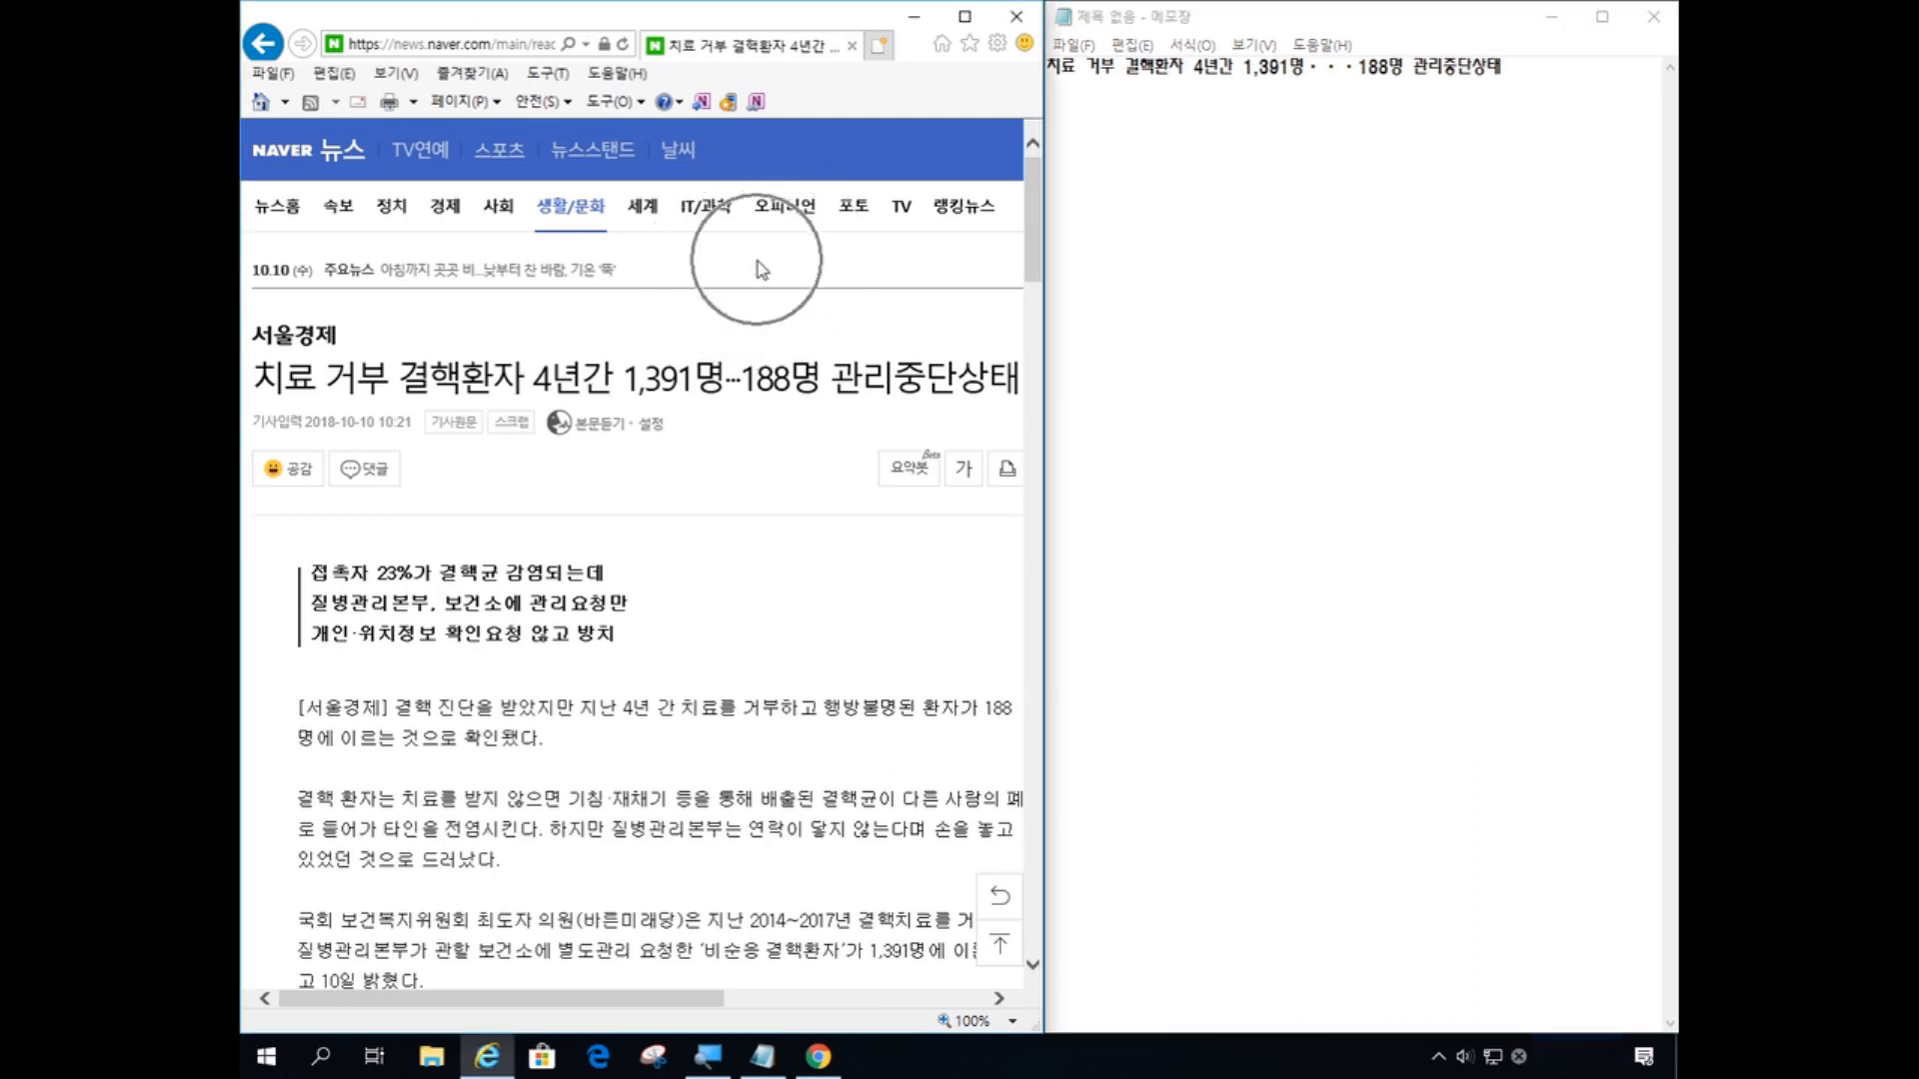
pyautogui.click(760, 269)
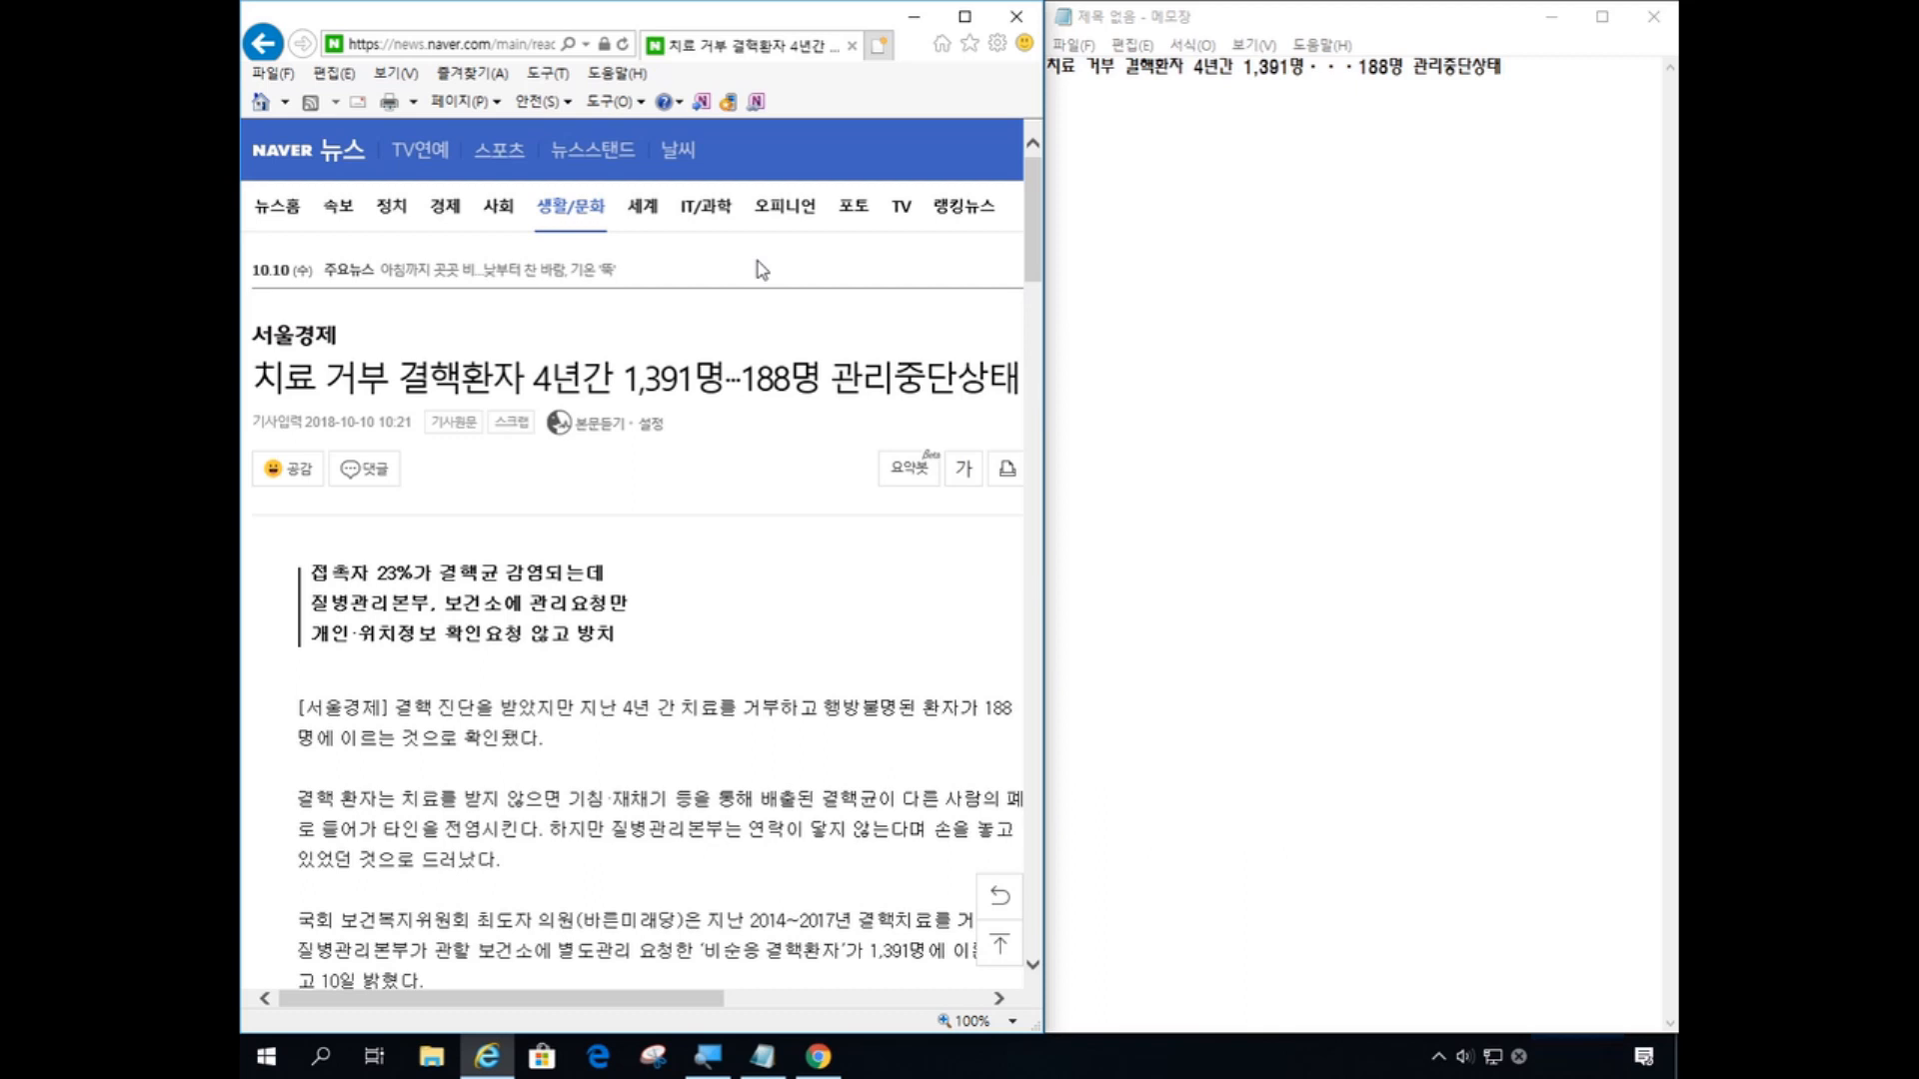
pyautogui.click(757, 267)
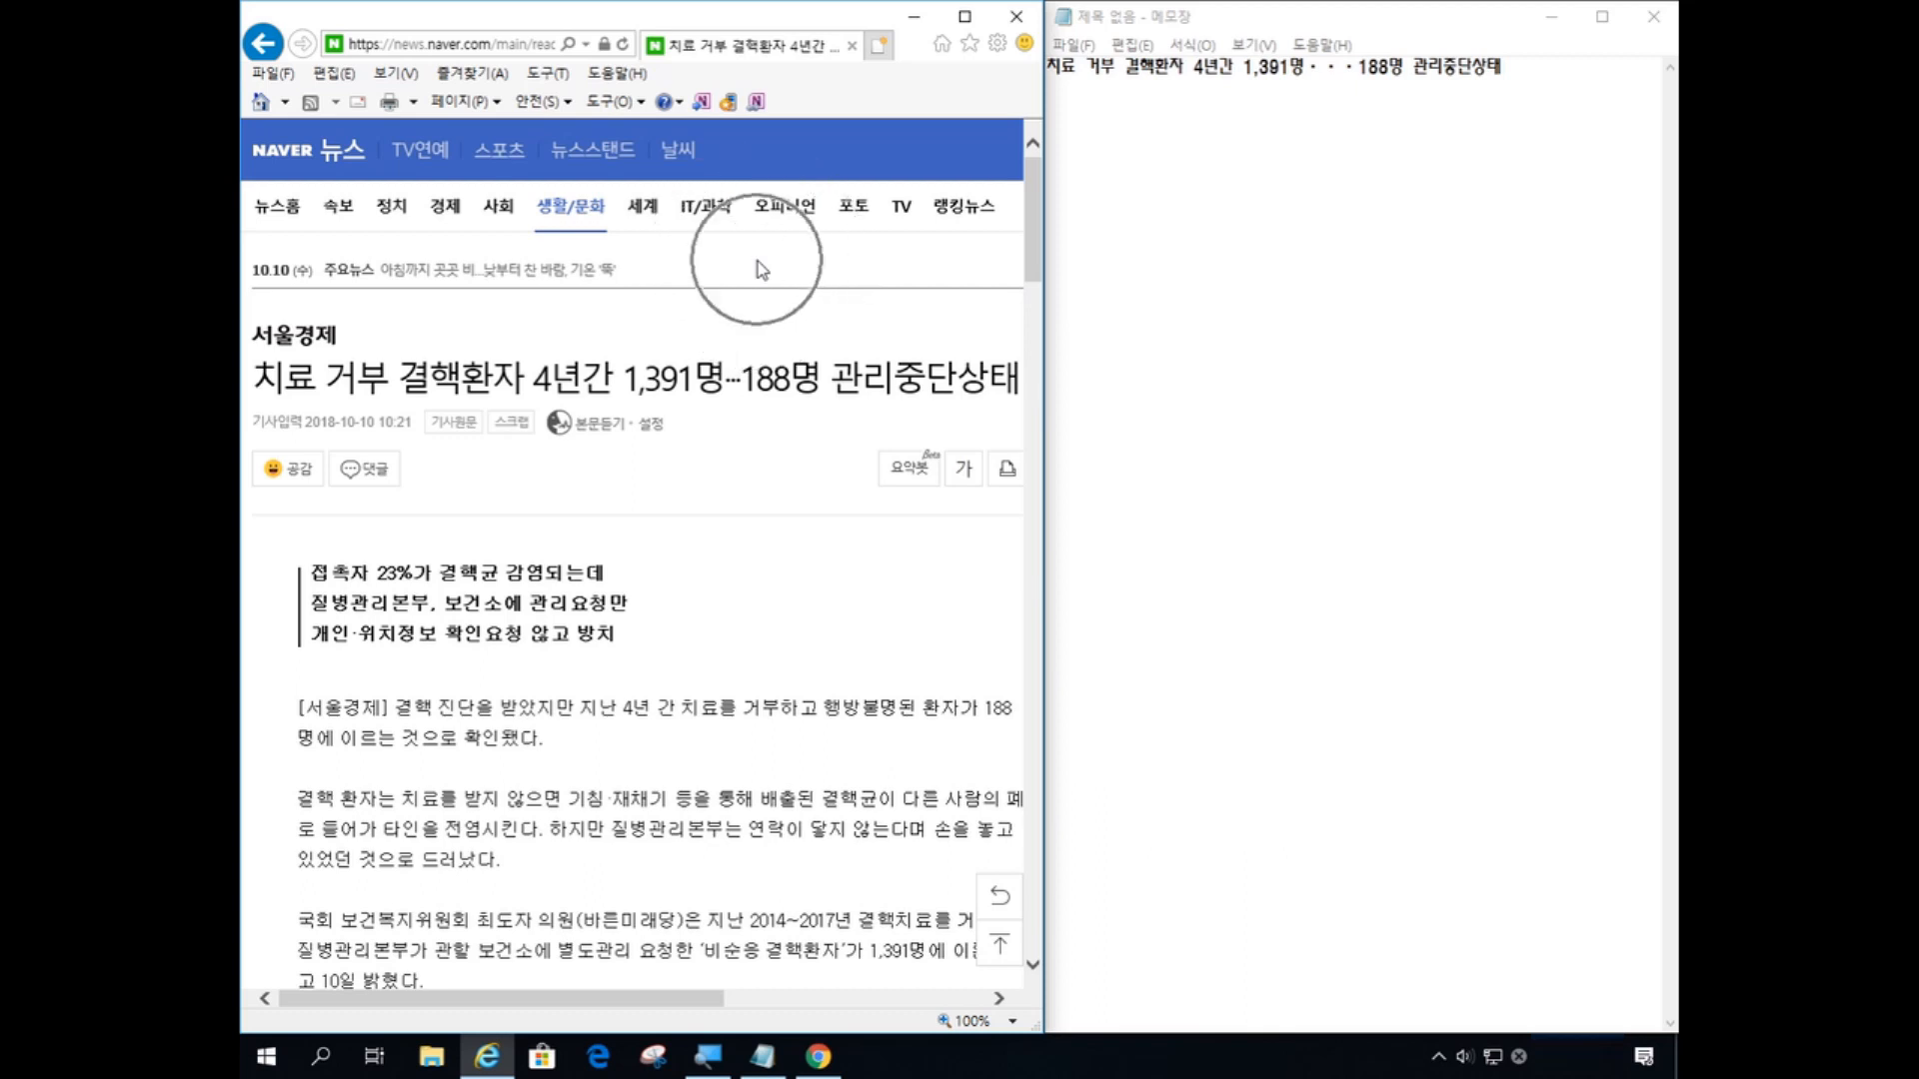
pyautogui.click(762, 290)
pyautogui.scroll(-3, 757, 268)
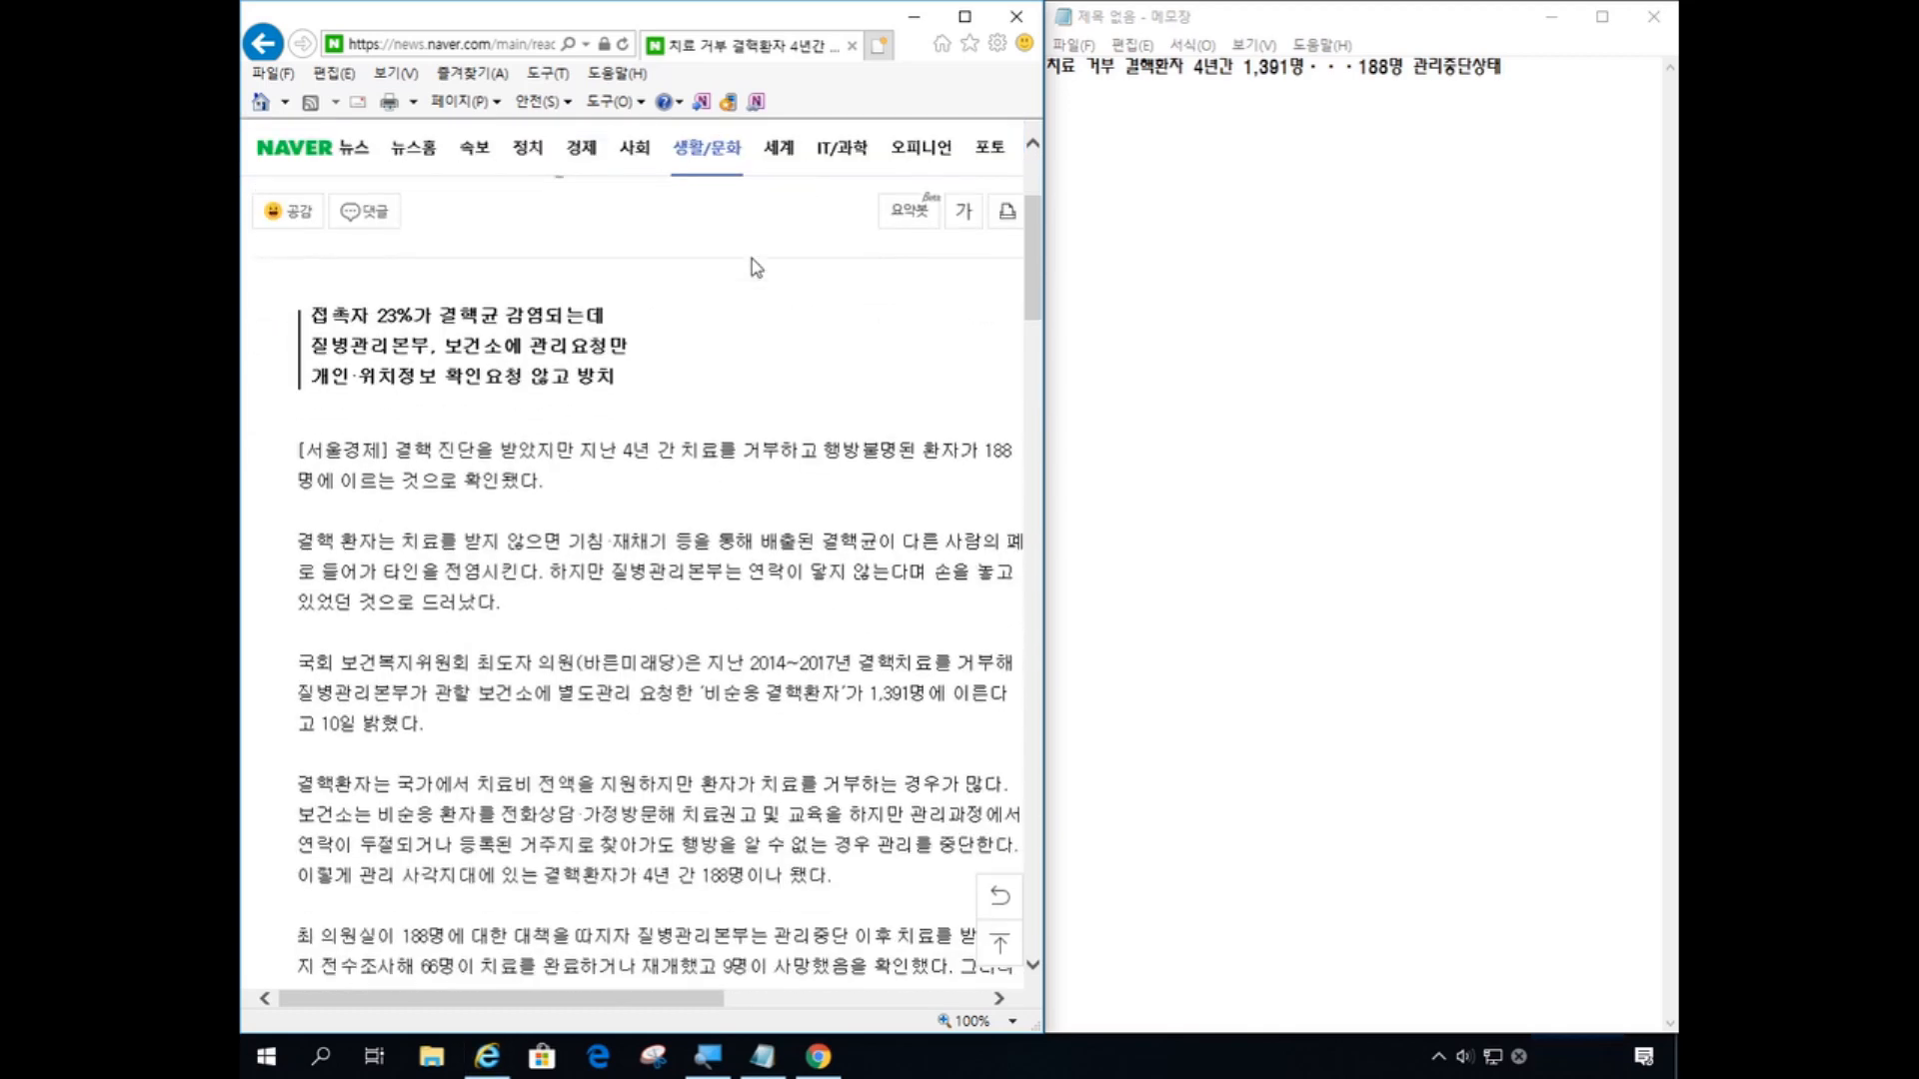
pyautogui.scroll(-2, 757, 268)
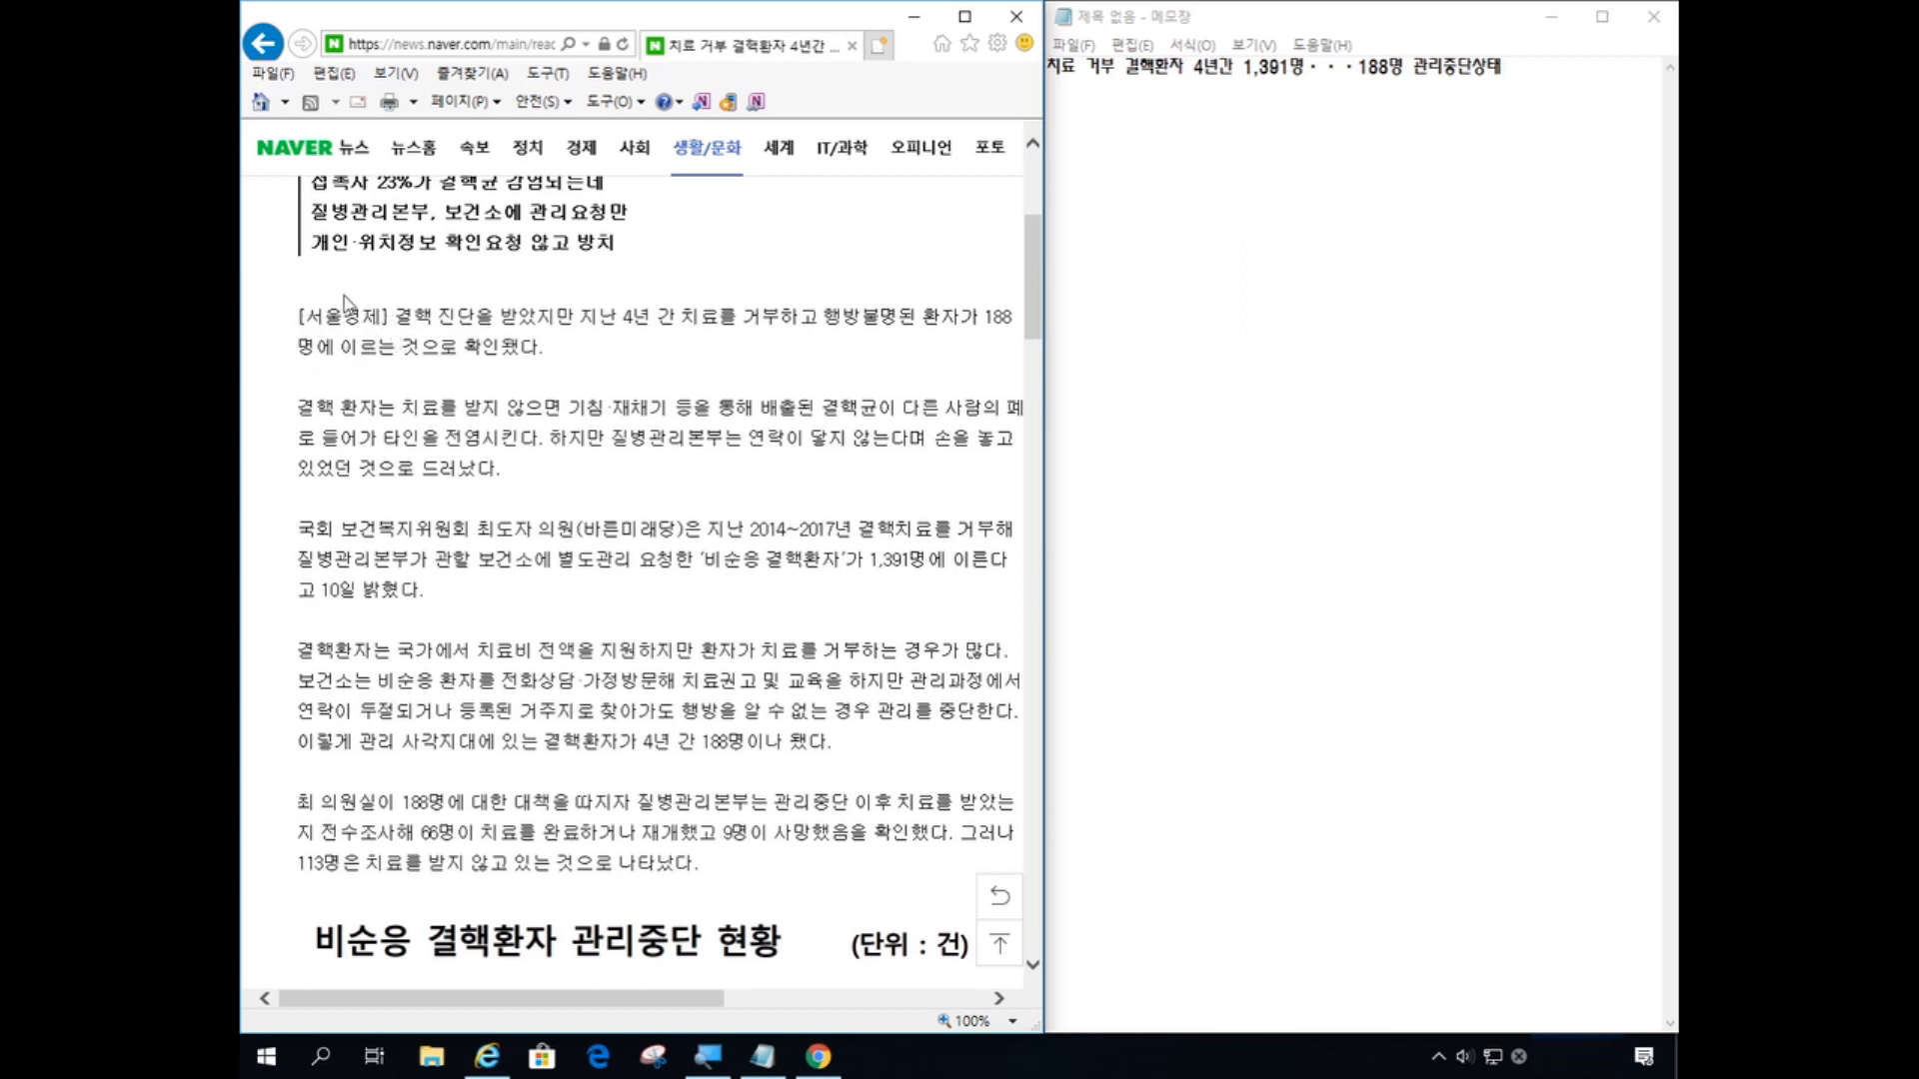
# - Copy the article's body text from "[서울경제]" through the last paragraph above the first table
pyautogui.moveTo(291, 318); pyautogui.dragTo(567, 325)
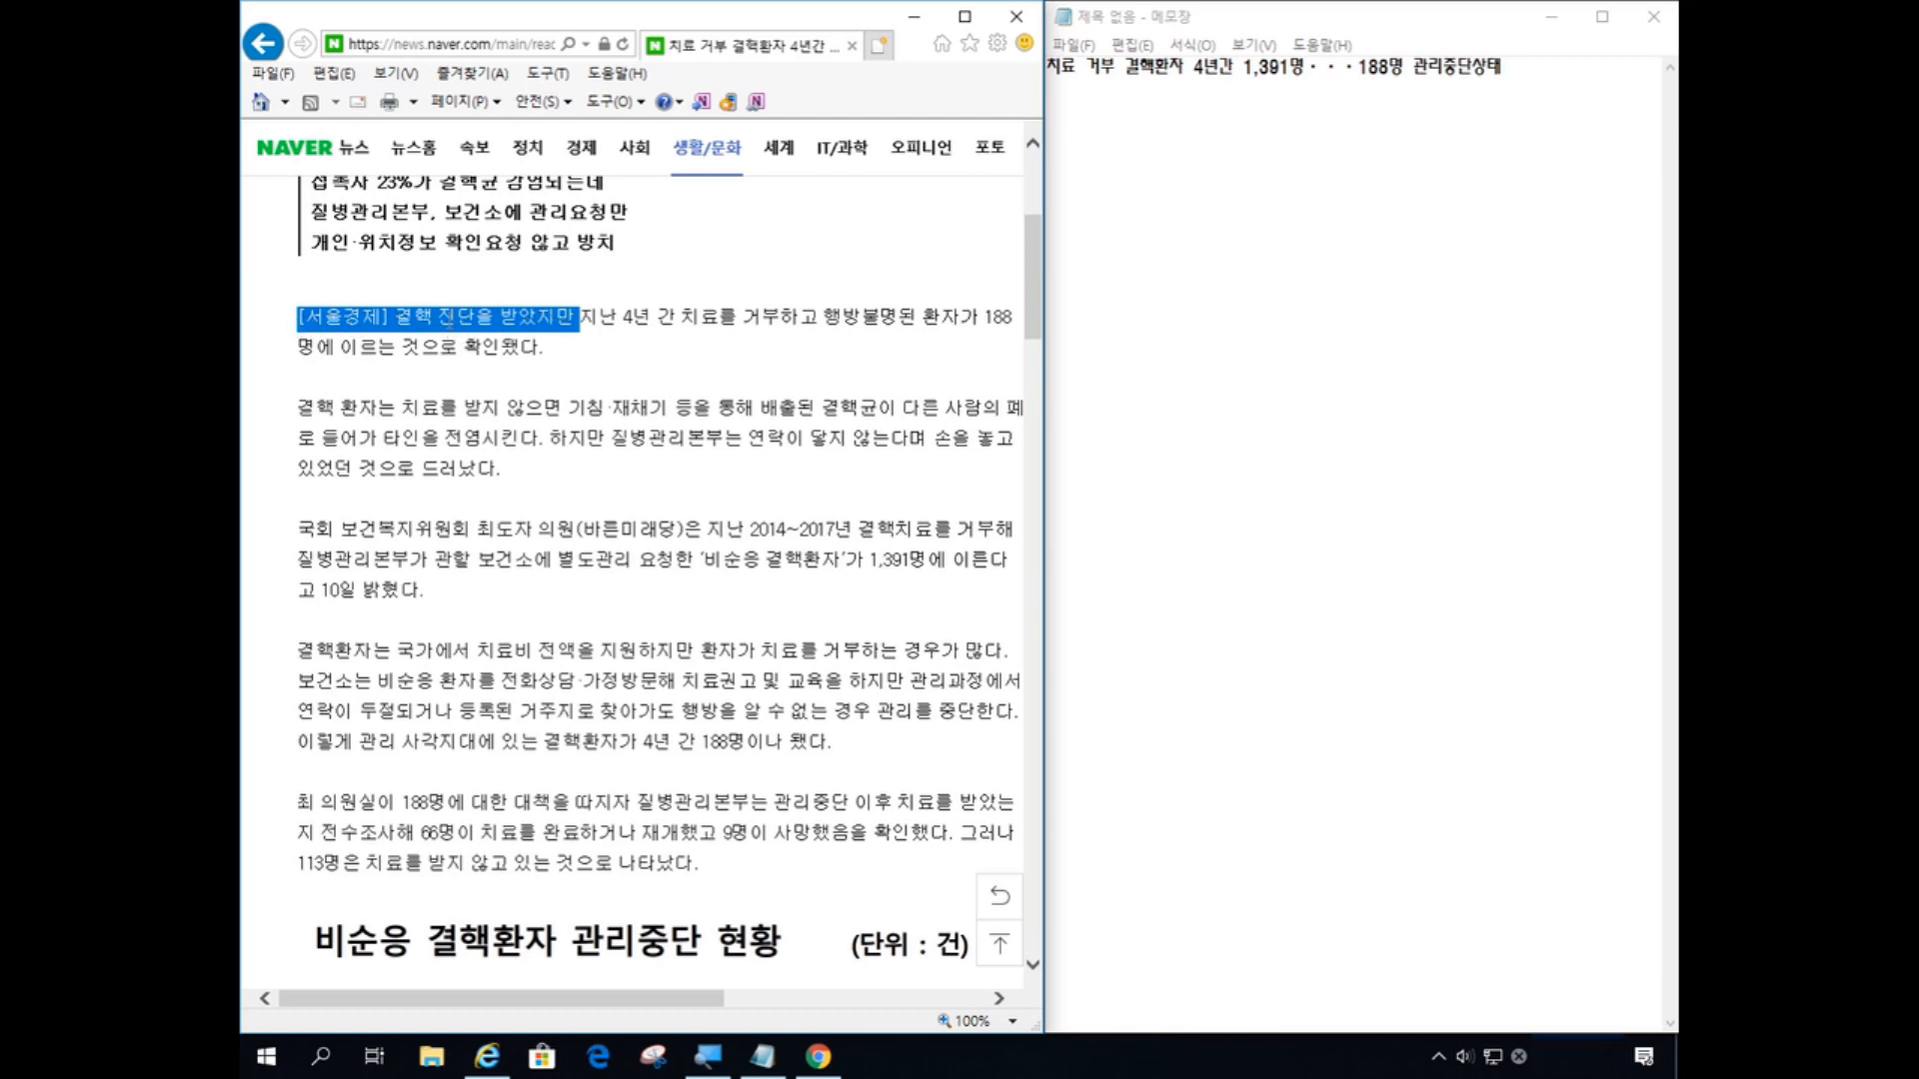
pyautogui.scroll(-2, 449, 322)
pyautogui.scroll(-4, 450, 322)
pyautogui.scroll(6, 440, 399)
pyautogui.scroll(-4, 426, 522)
pyautogui.scroll(-4, 427, 522)
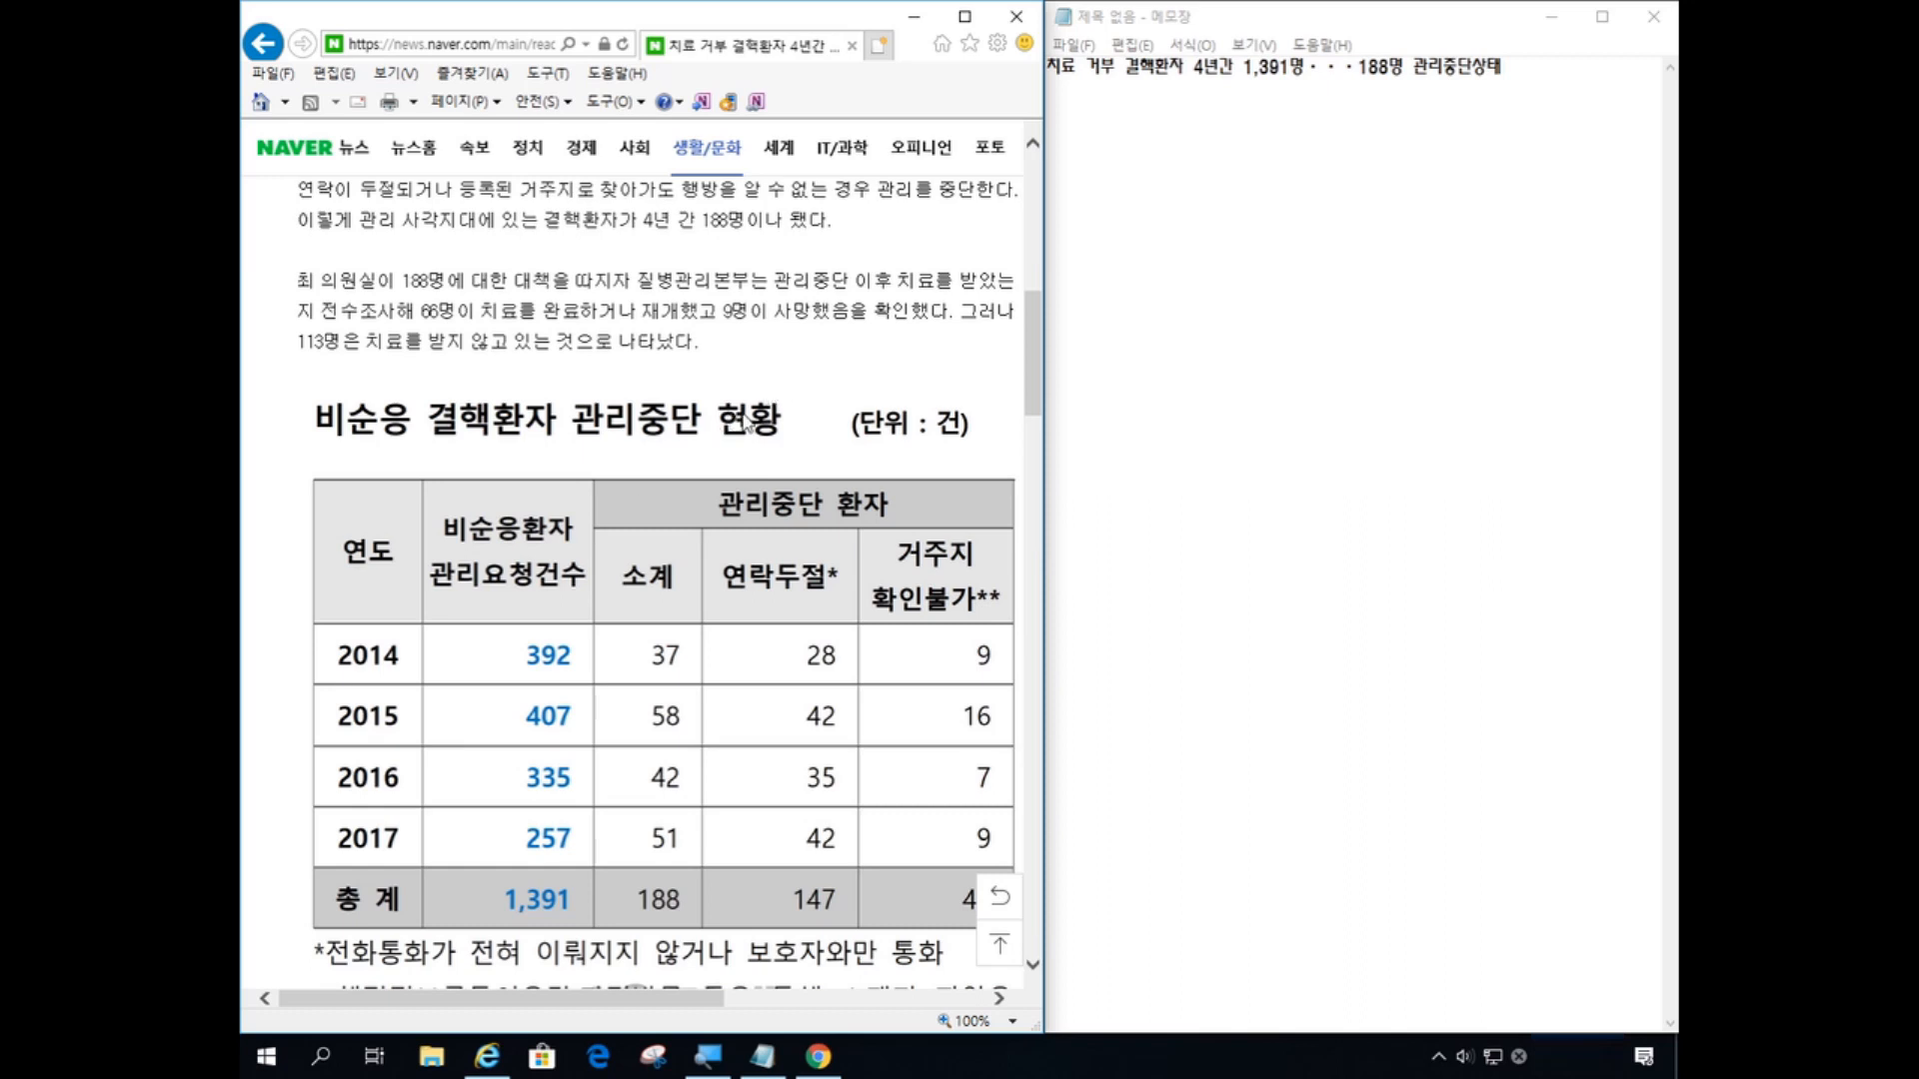
pyautogui.click(730, 338)
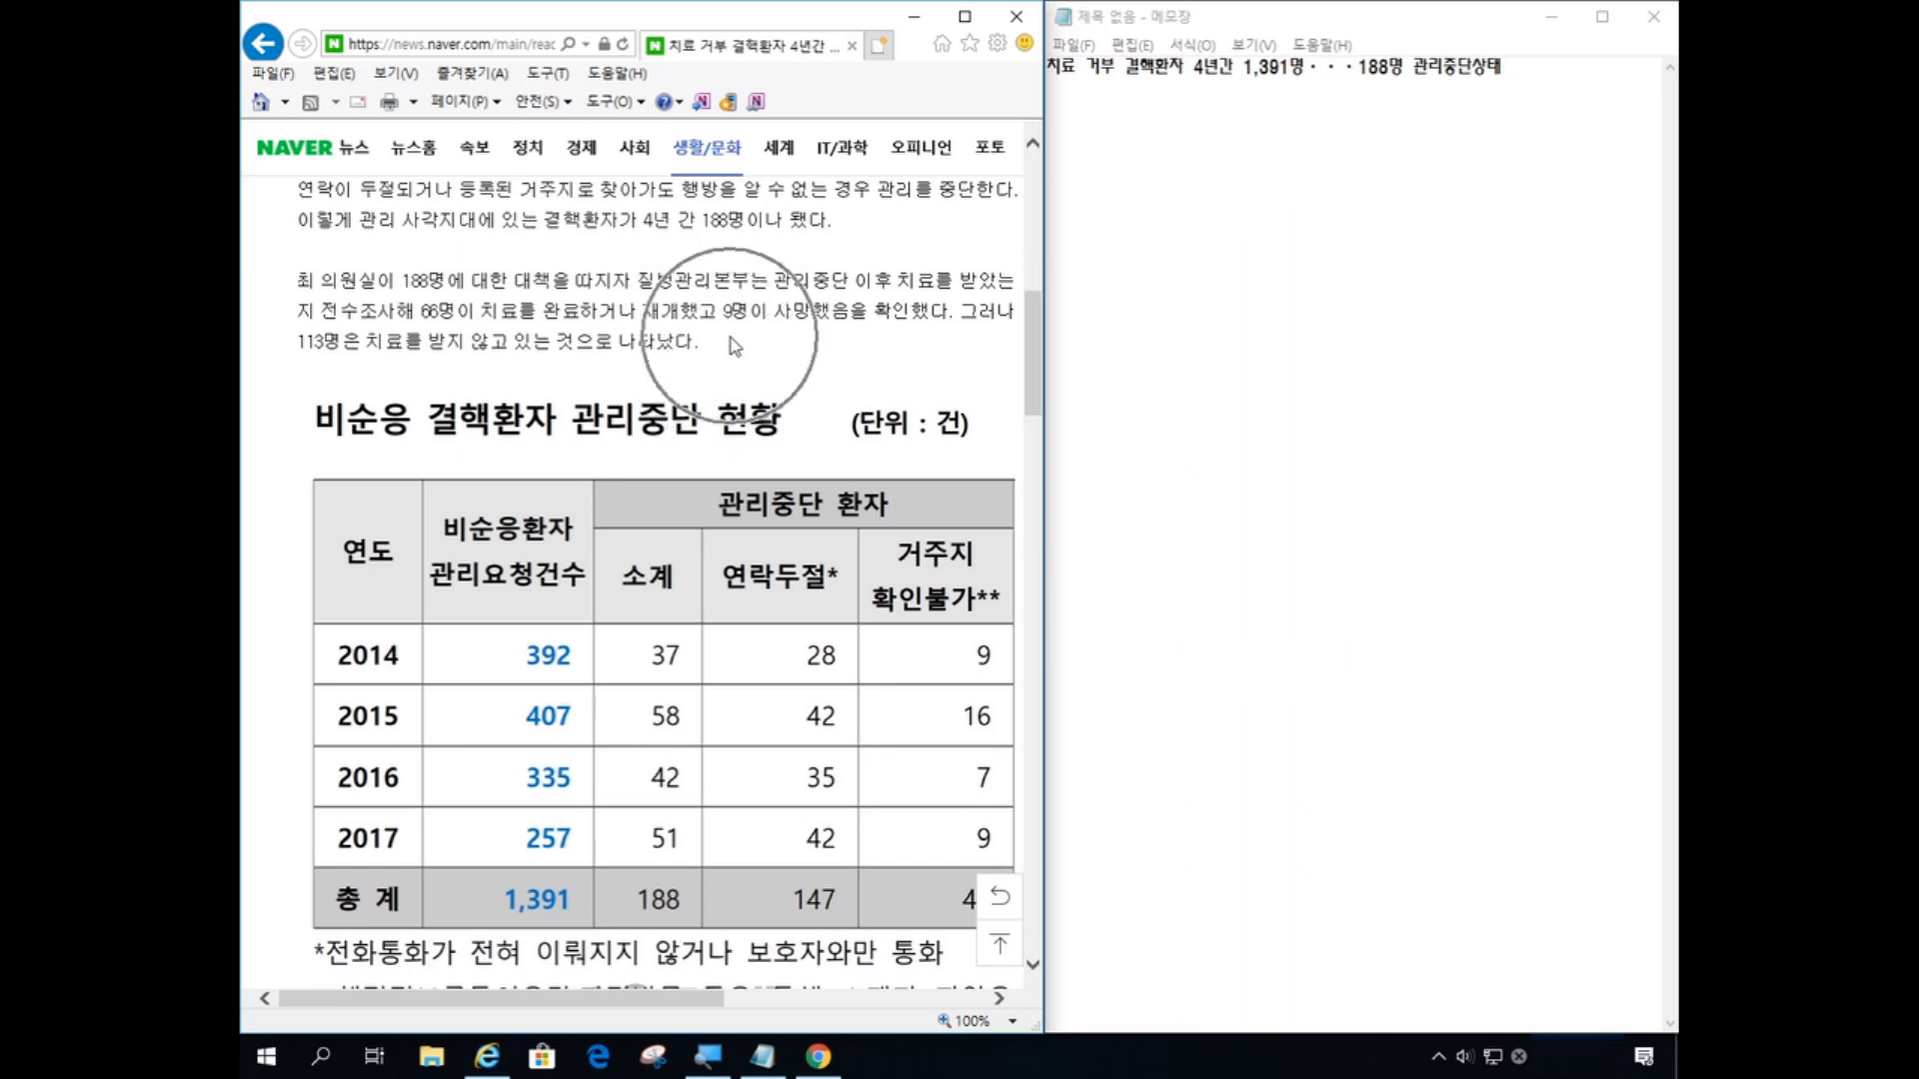
pyautogui.click(730, 337)
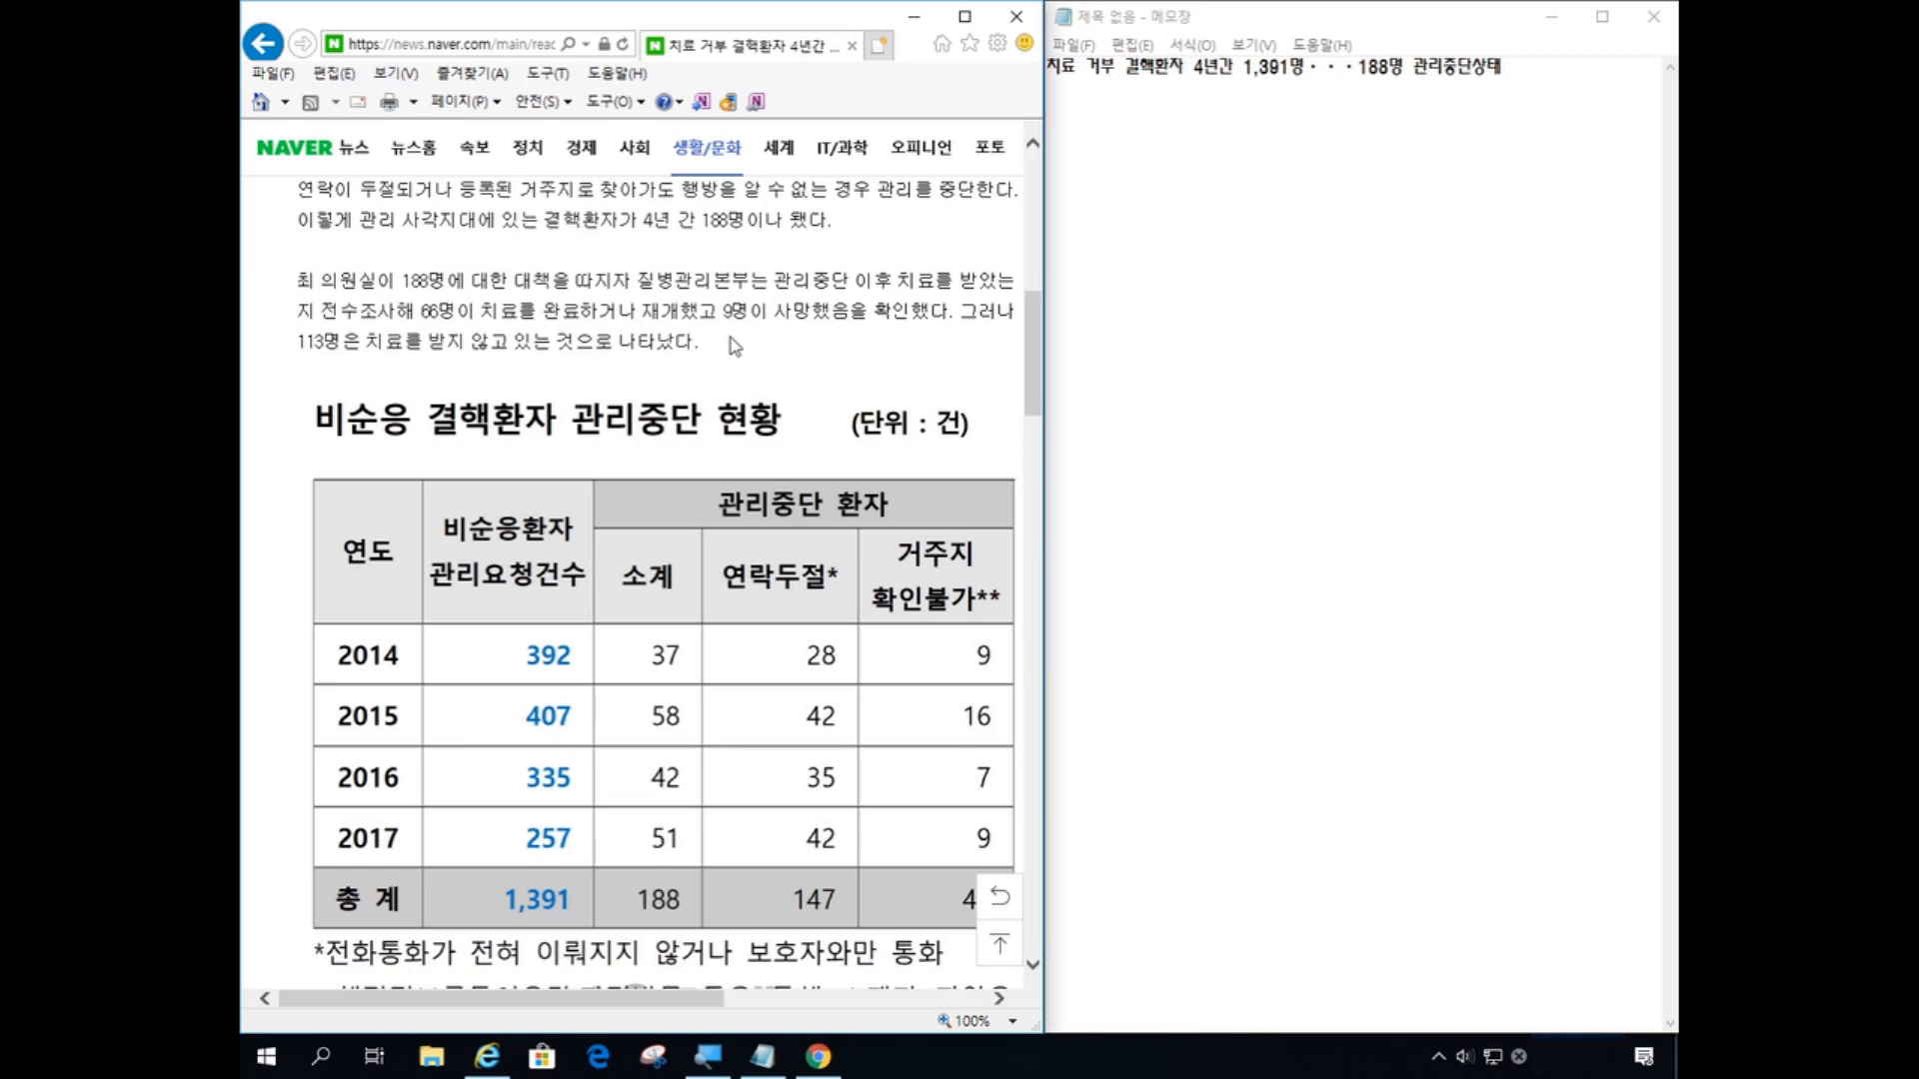
pyautogui.keyDown('shift'); pyautogui.click(729, 338); pyautogui.keyUp('shift')
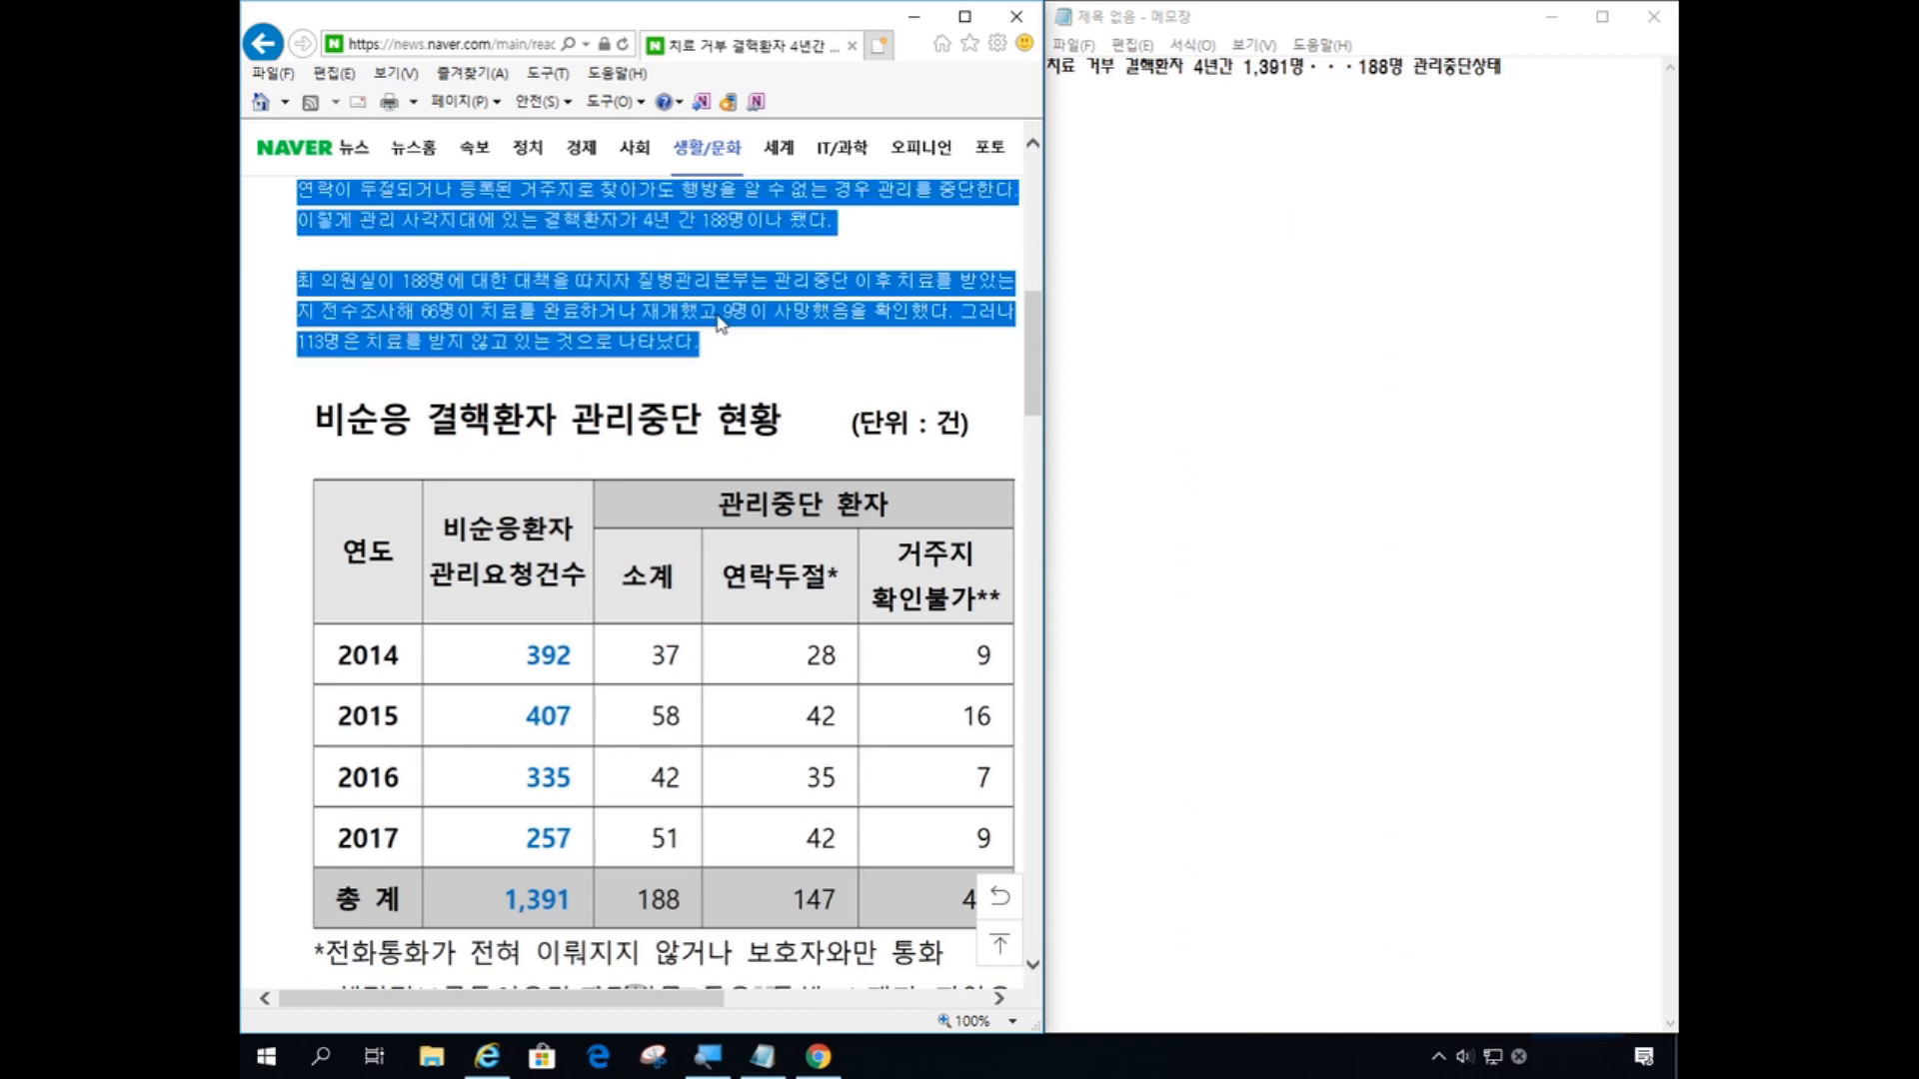
# - Paste the copied paragraphs into Notepad below the headline's empty line and check the word wrap (자동 줄 바꿈) setting
pyautogui.click(1139, 236)
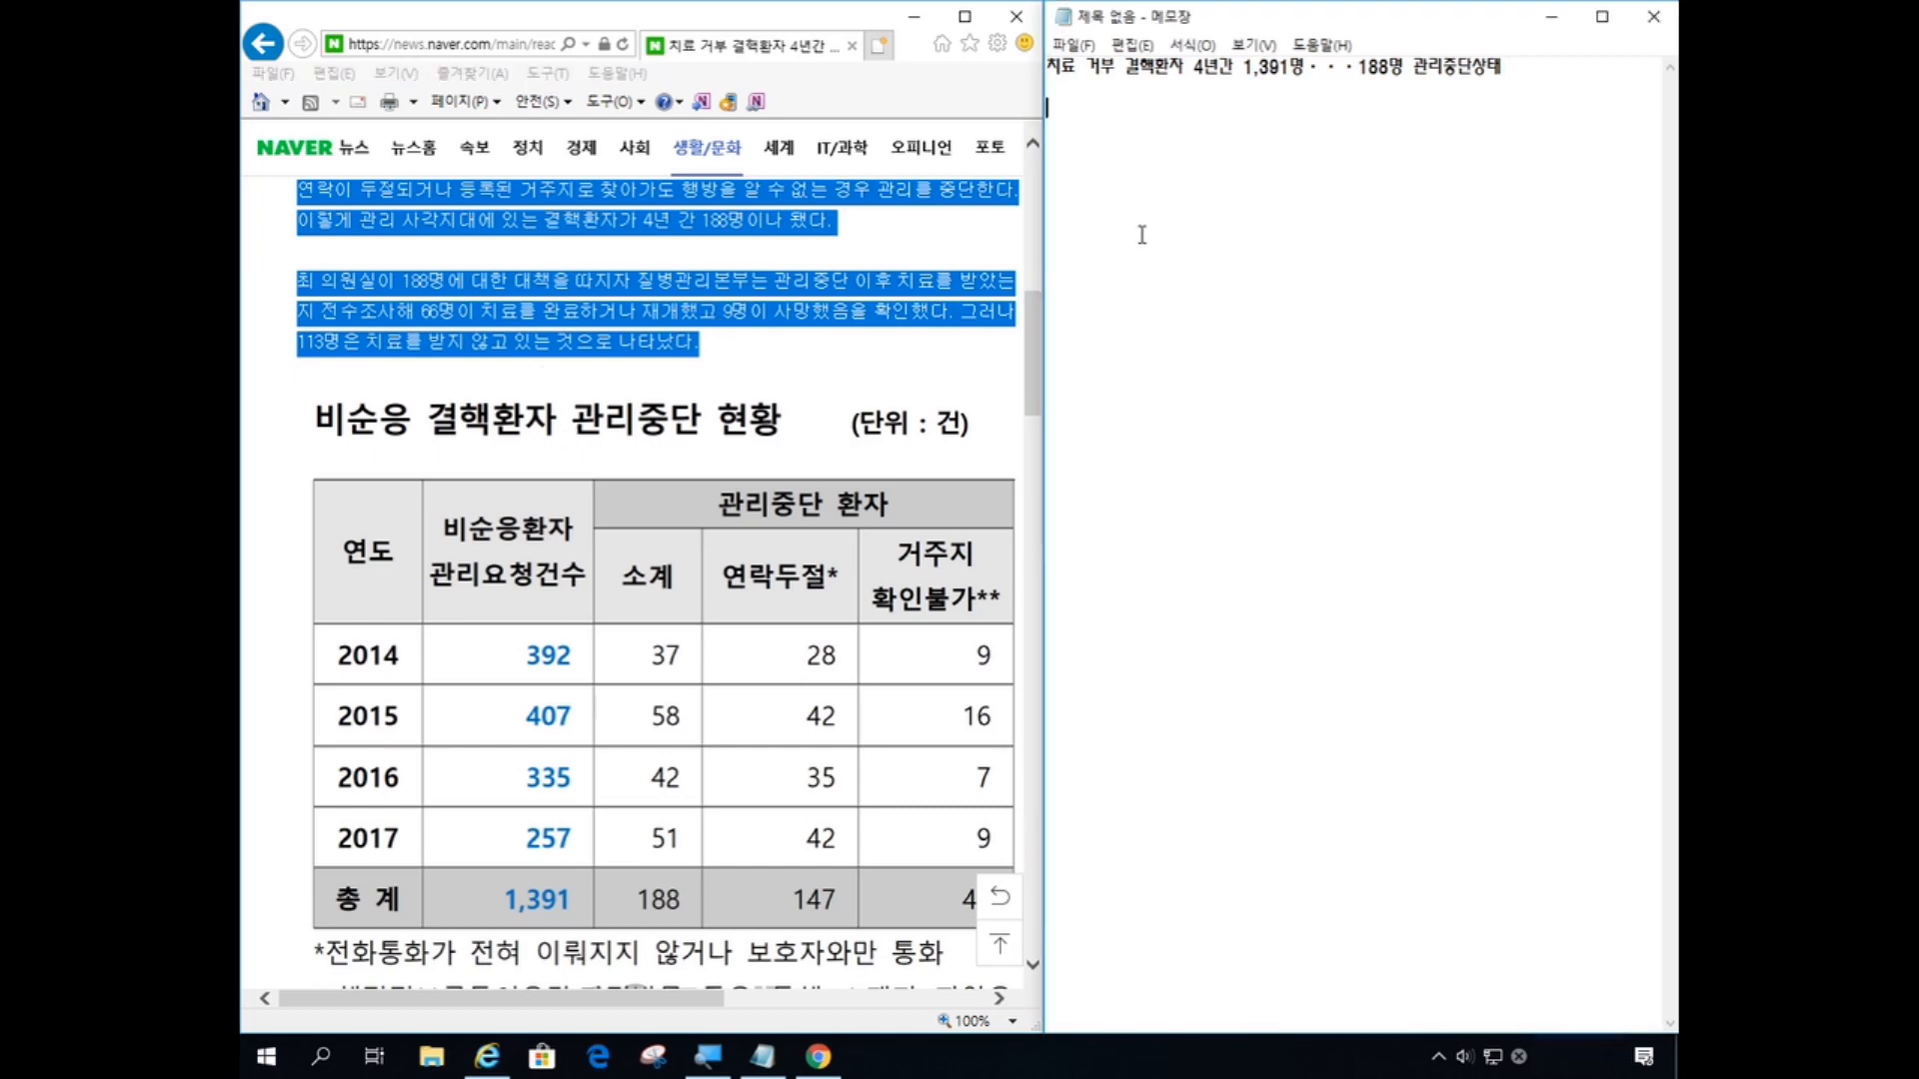
pyautogui.click(1141, 234)
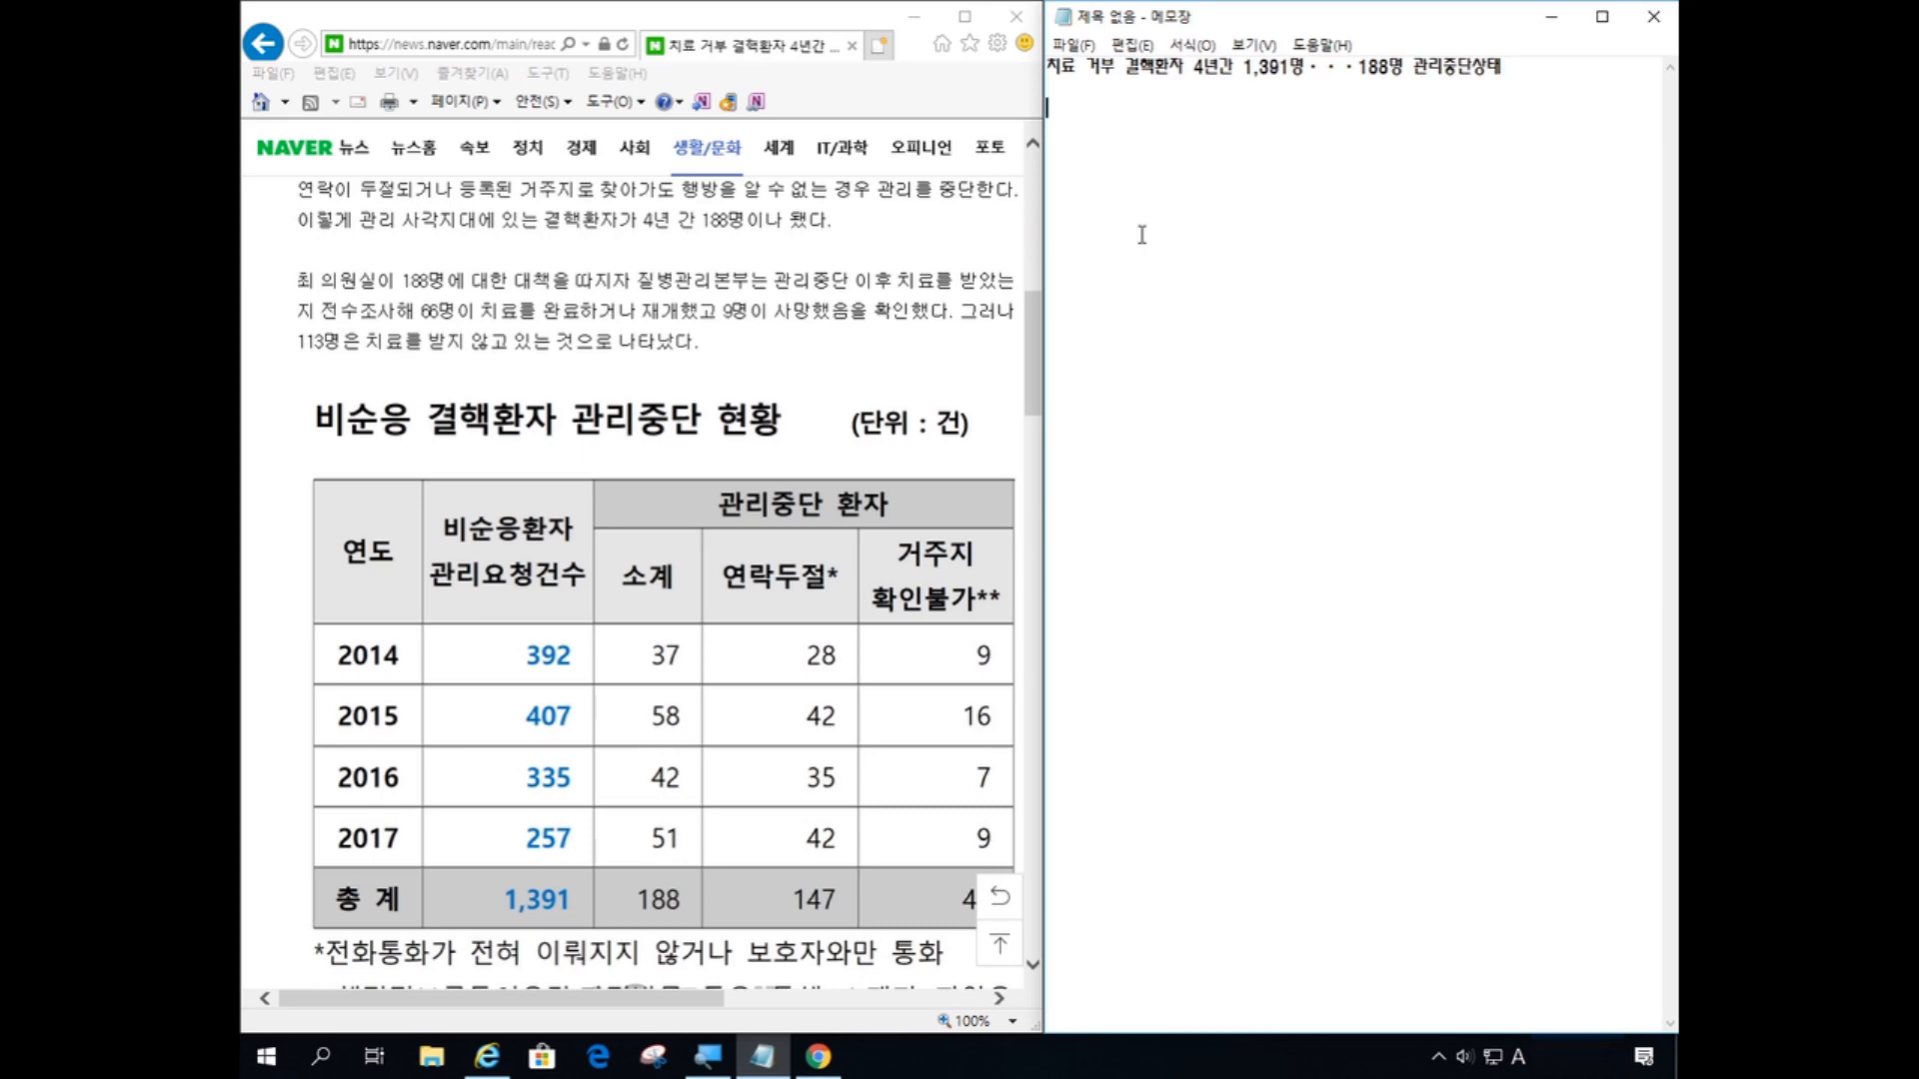
pyautogui.write("[서울경제] 결핵 진단을 받았지만 지난 4년 간 치료를 거부하고 행방불명된 환자가 188명에 이르는 것으로 확인됐다.  결핵 환자는 치료를 받지 않으면 기침·재채기 등을 통해 배출된 결핵균이 다른 사람의 폐로 들어가 타인을 전염시킨다. 하지만 질병관리본부는 연락이 닿지 않는다며 손을 놓고 있었던 것으로 드러났다.  국회 보건복지위원회 최도자 의원(바른미래당)은 지난 2014~2017년 결핵치료를 거부해 질병관리본부가 관할 보건소에 별도관리 요청한 '비순응 결핵환자'가 1,391명에 이른다고 10일 밝혔다.  결핵환자는 국가에서 치료비 전액을 지원하지만 환자가 치료를 거부하는 경우가 많다. 보건소는 비순응 환자를 전화상담·가정방문해 치료권고 및 교육을 하지만 관리과정에서 연락이 두절되거나 등록된 거주지로 찾아가도 행방을 알 수 없는 경우 관리를 중단한다. 이렇게 관리 사각지대에 있는 결핵환자가 4년 간 188명이나 됐다.  최 의원실이 188명에 대한 대책을 따지자 질병관리본부는 관리중단 이후 치료를 받았는지 전수조사해 66명이 치료를 완료하거나 재개했고 9명이 사망했음을 확인했다. 그러나 113명은 치료를 받지 않고 있는 것으로 나타났다.")
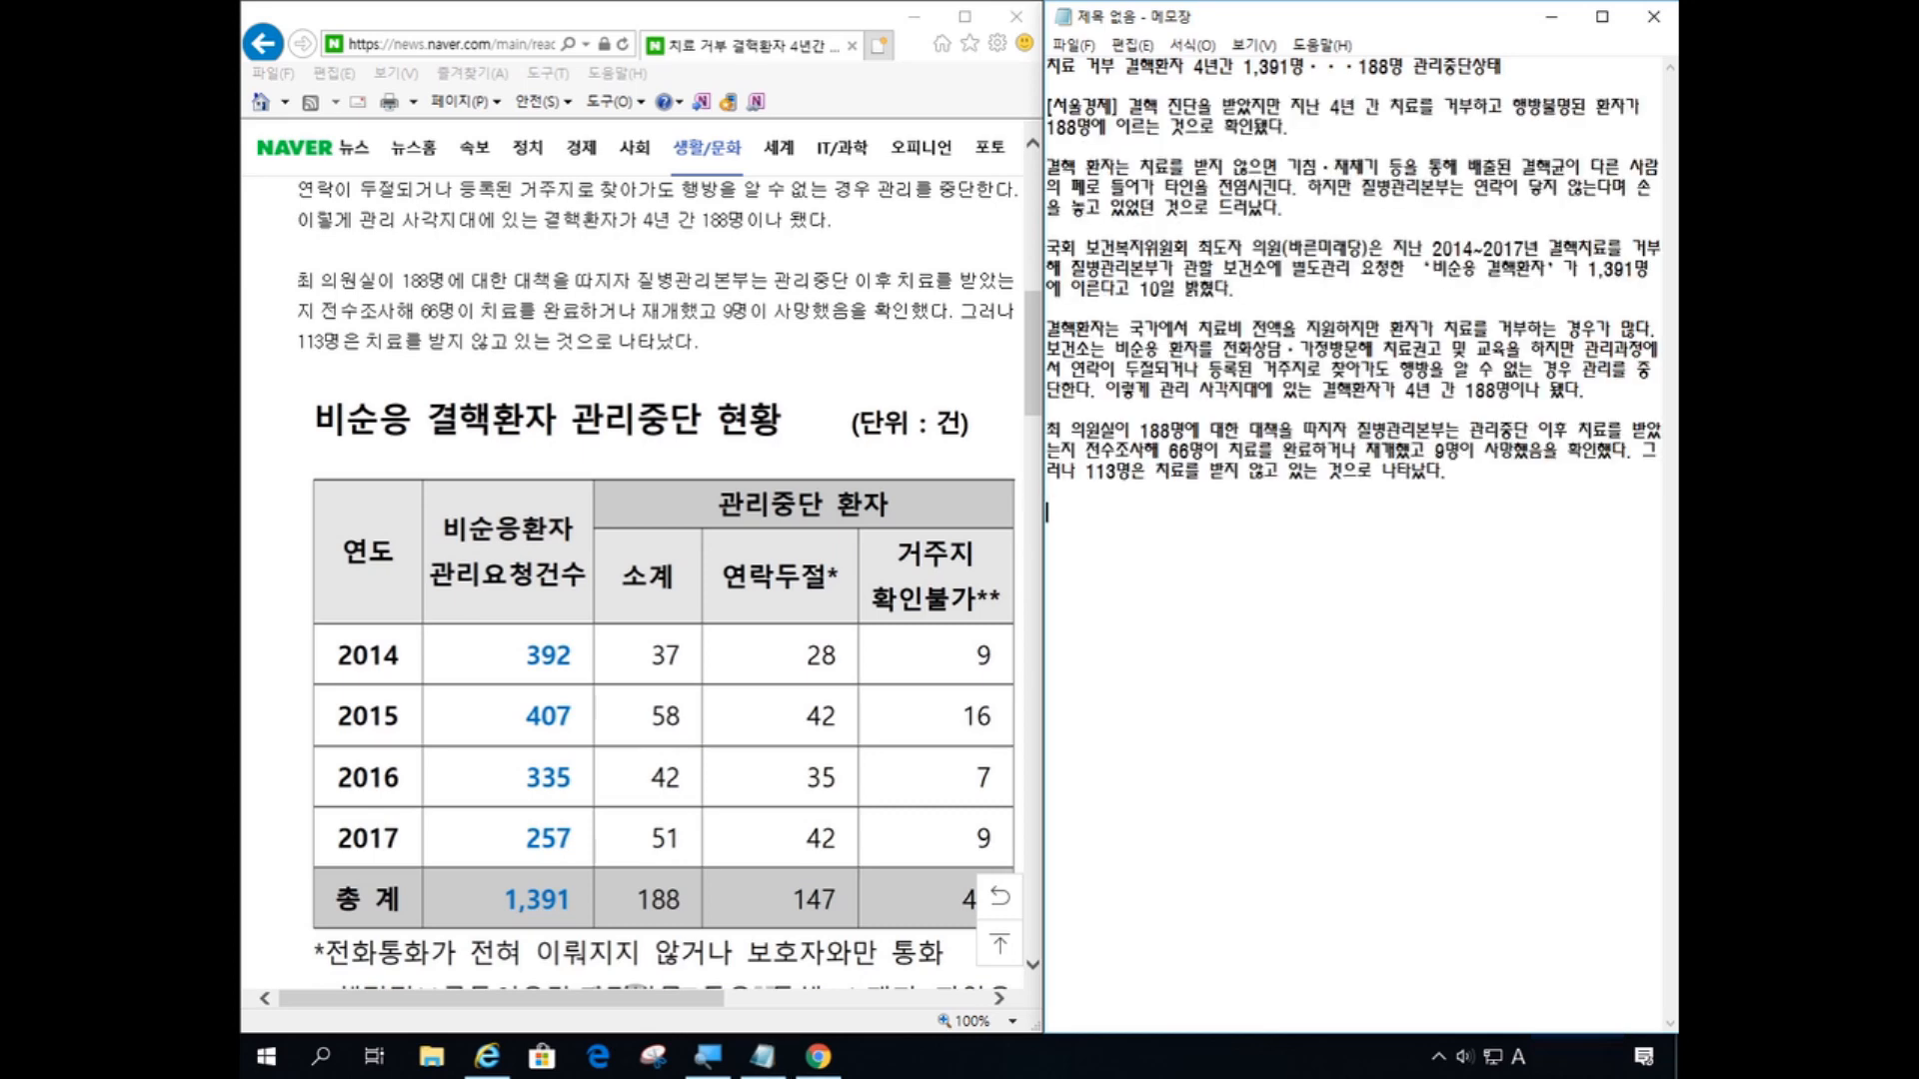
pyautogui.click(1111, 540)
pyautogui.click(1191, 46)
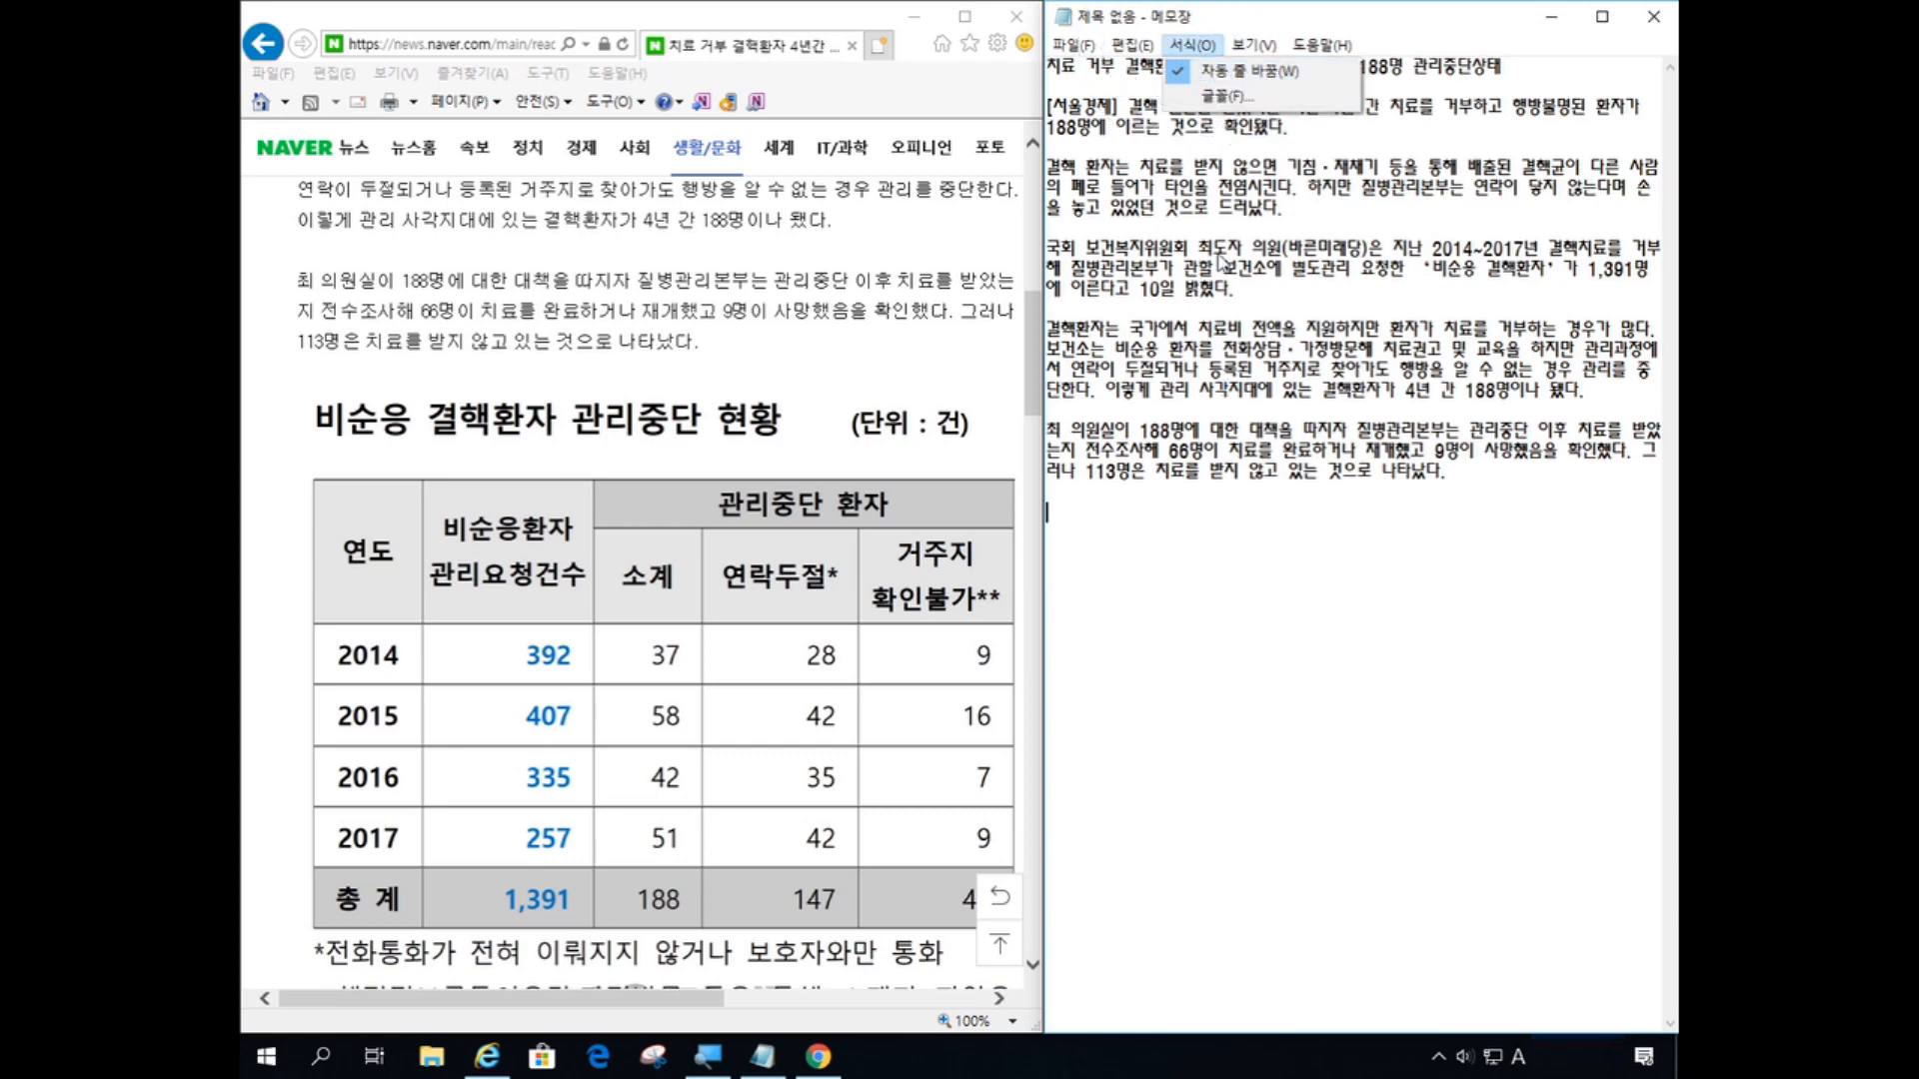
pyautogui.click(1559, 312)
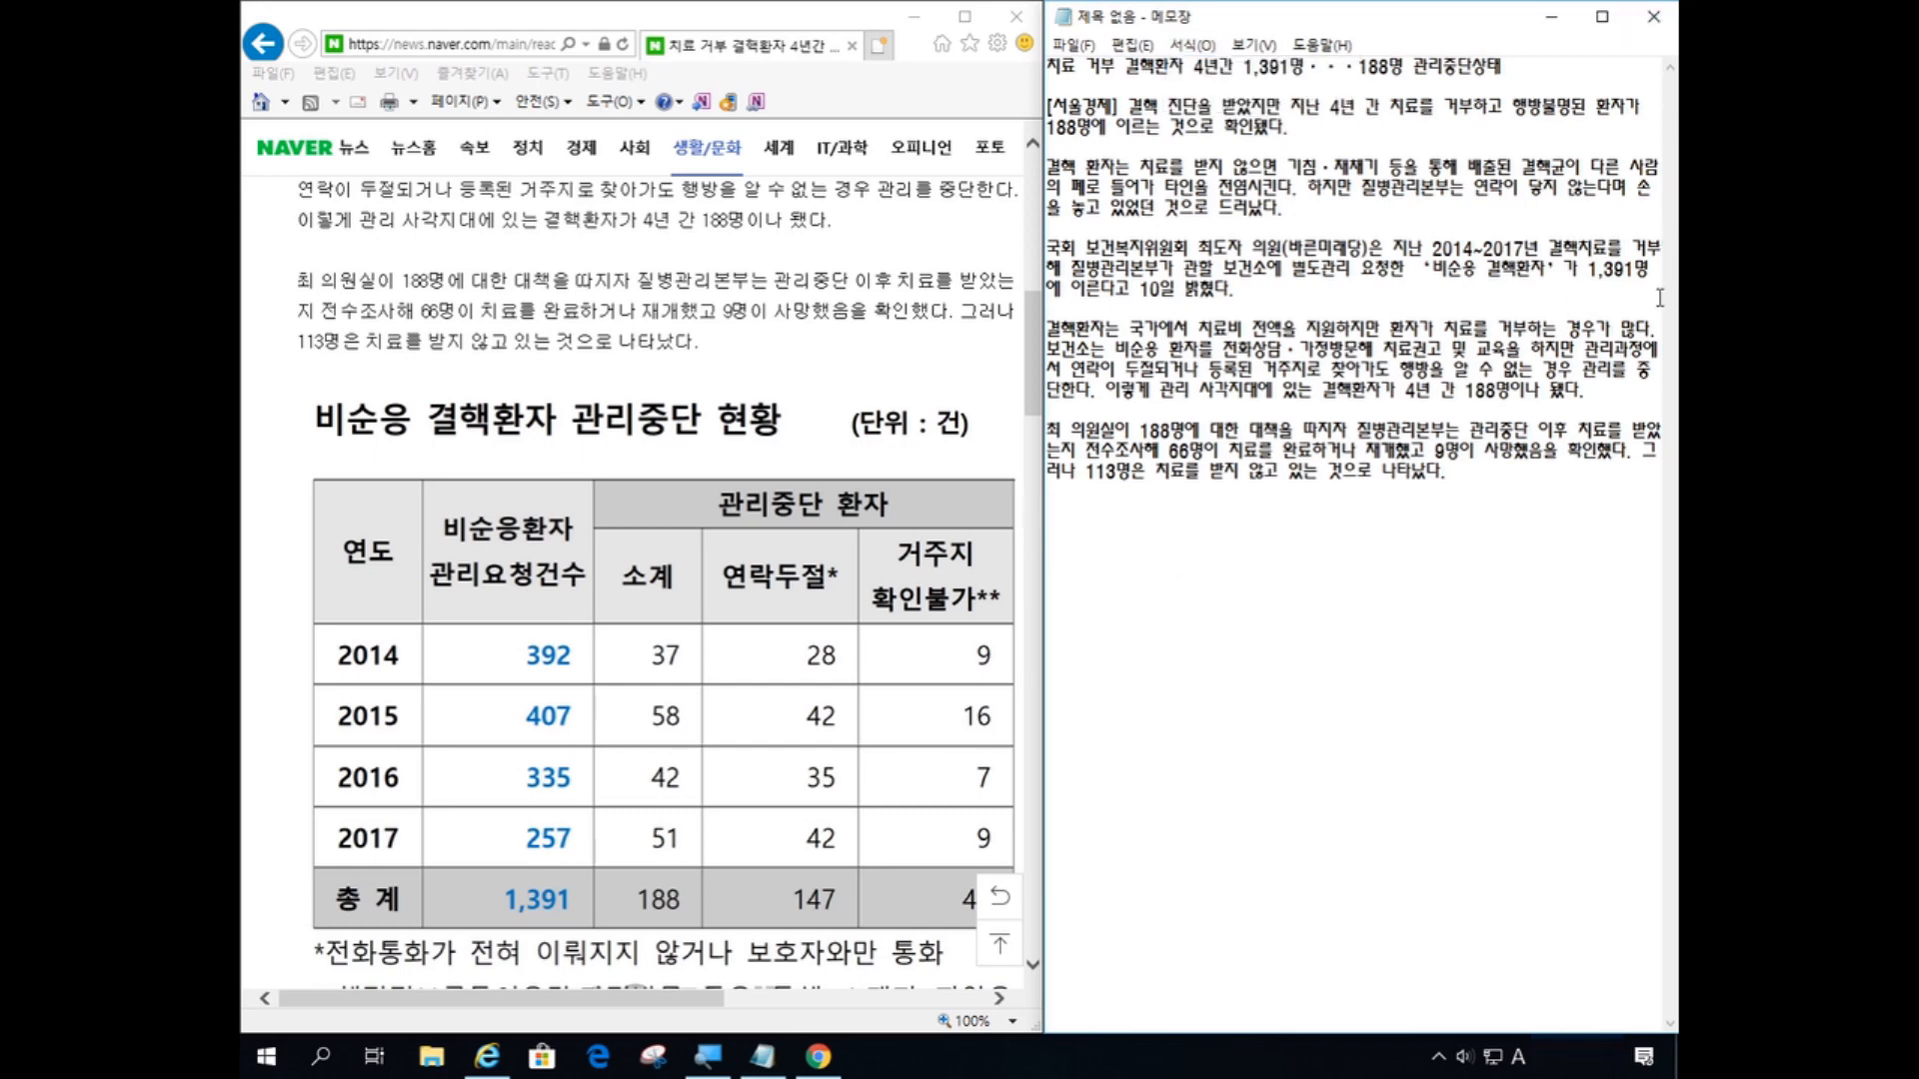
# - Return to the article in Internet Explorer and select the opening words "감염병예방관리법은" of the body text below the first table
pyautogui.click(796, 390)
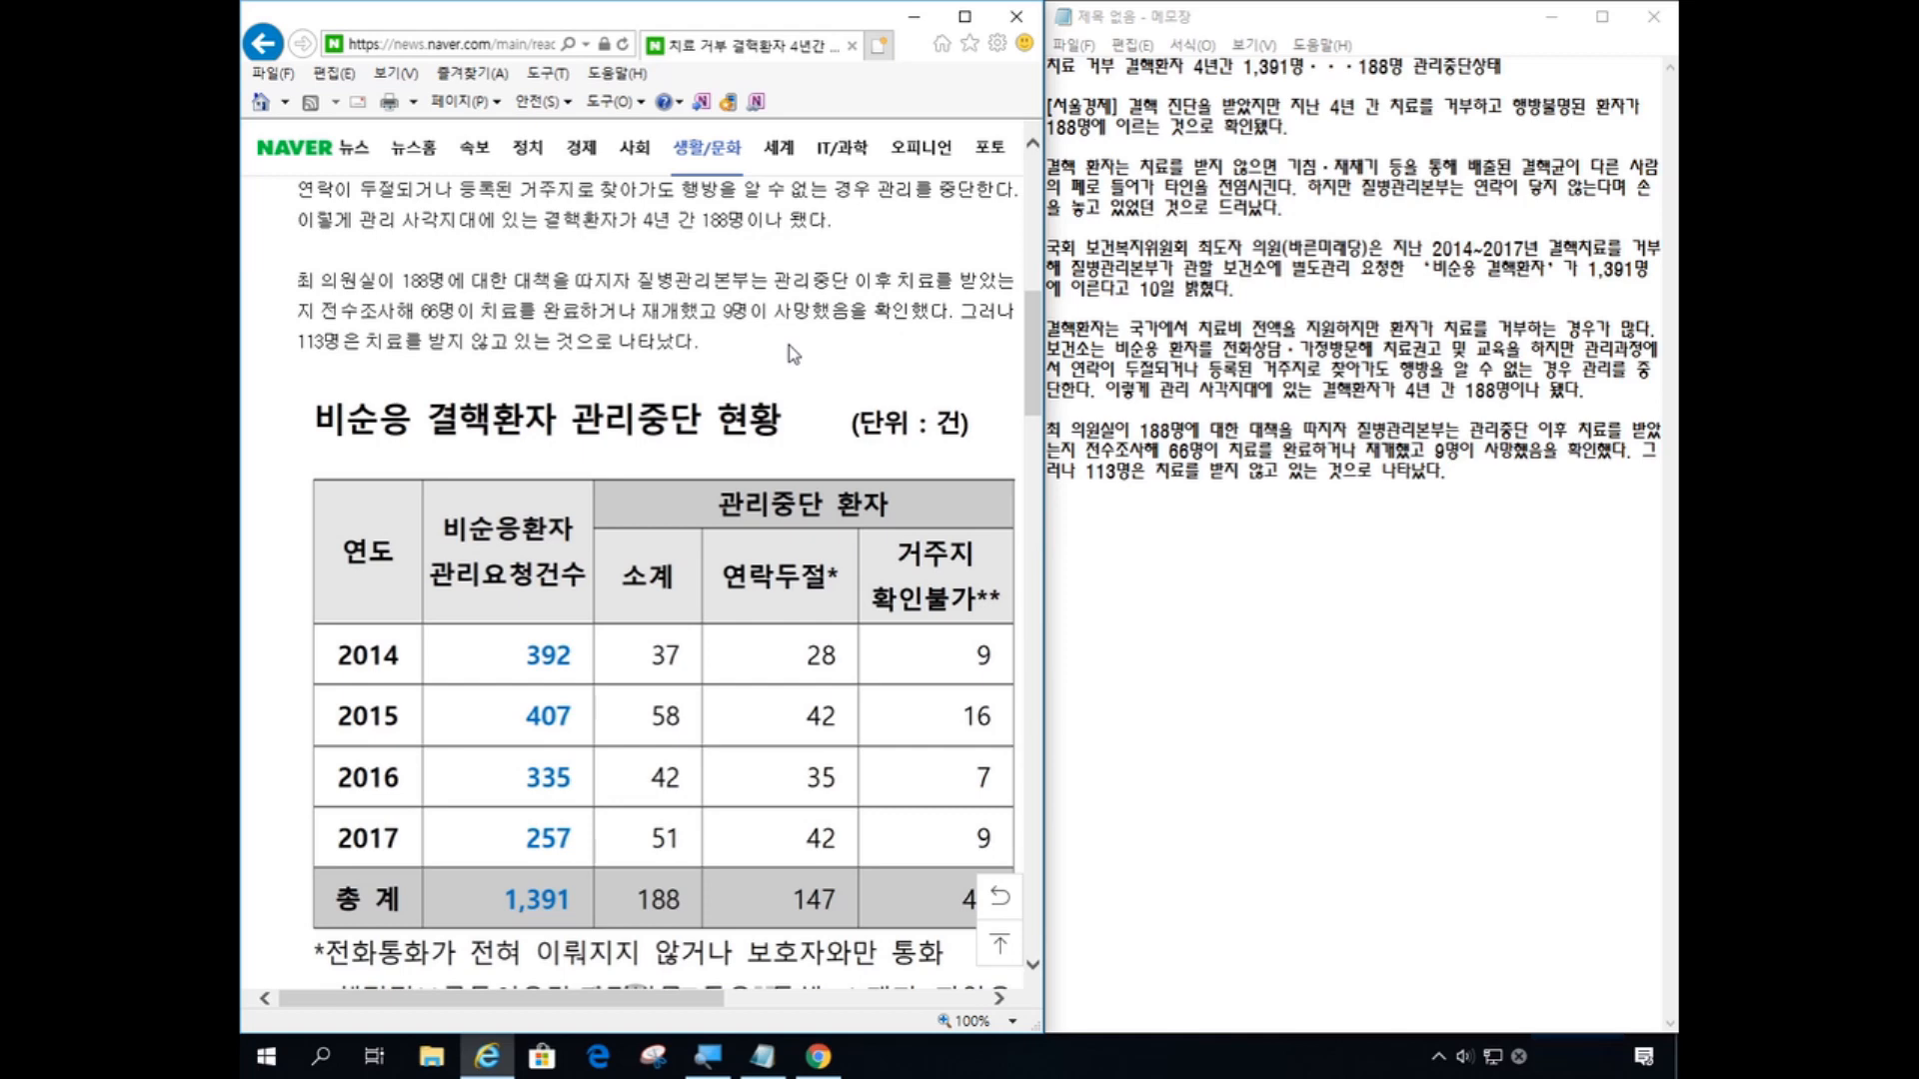
pyautogui.click(793, 354)
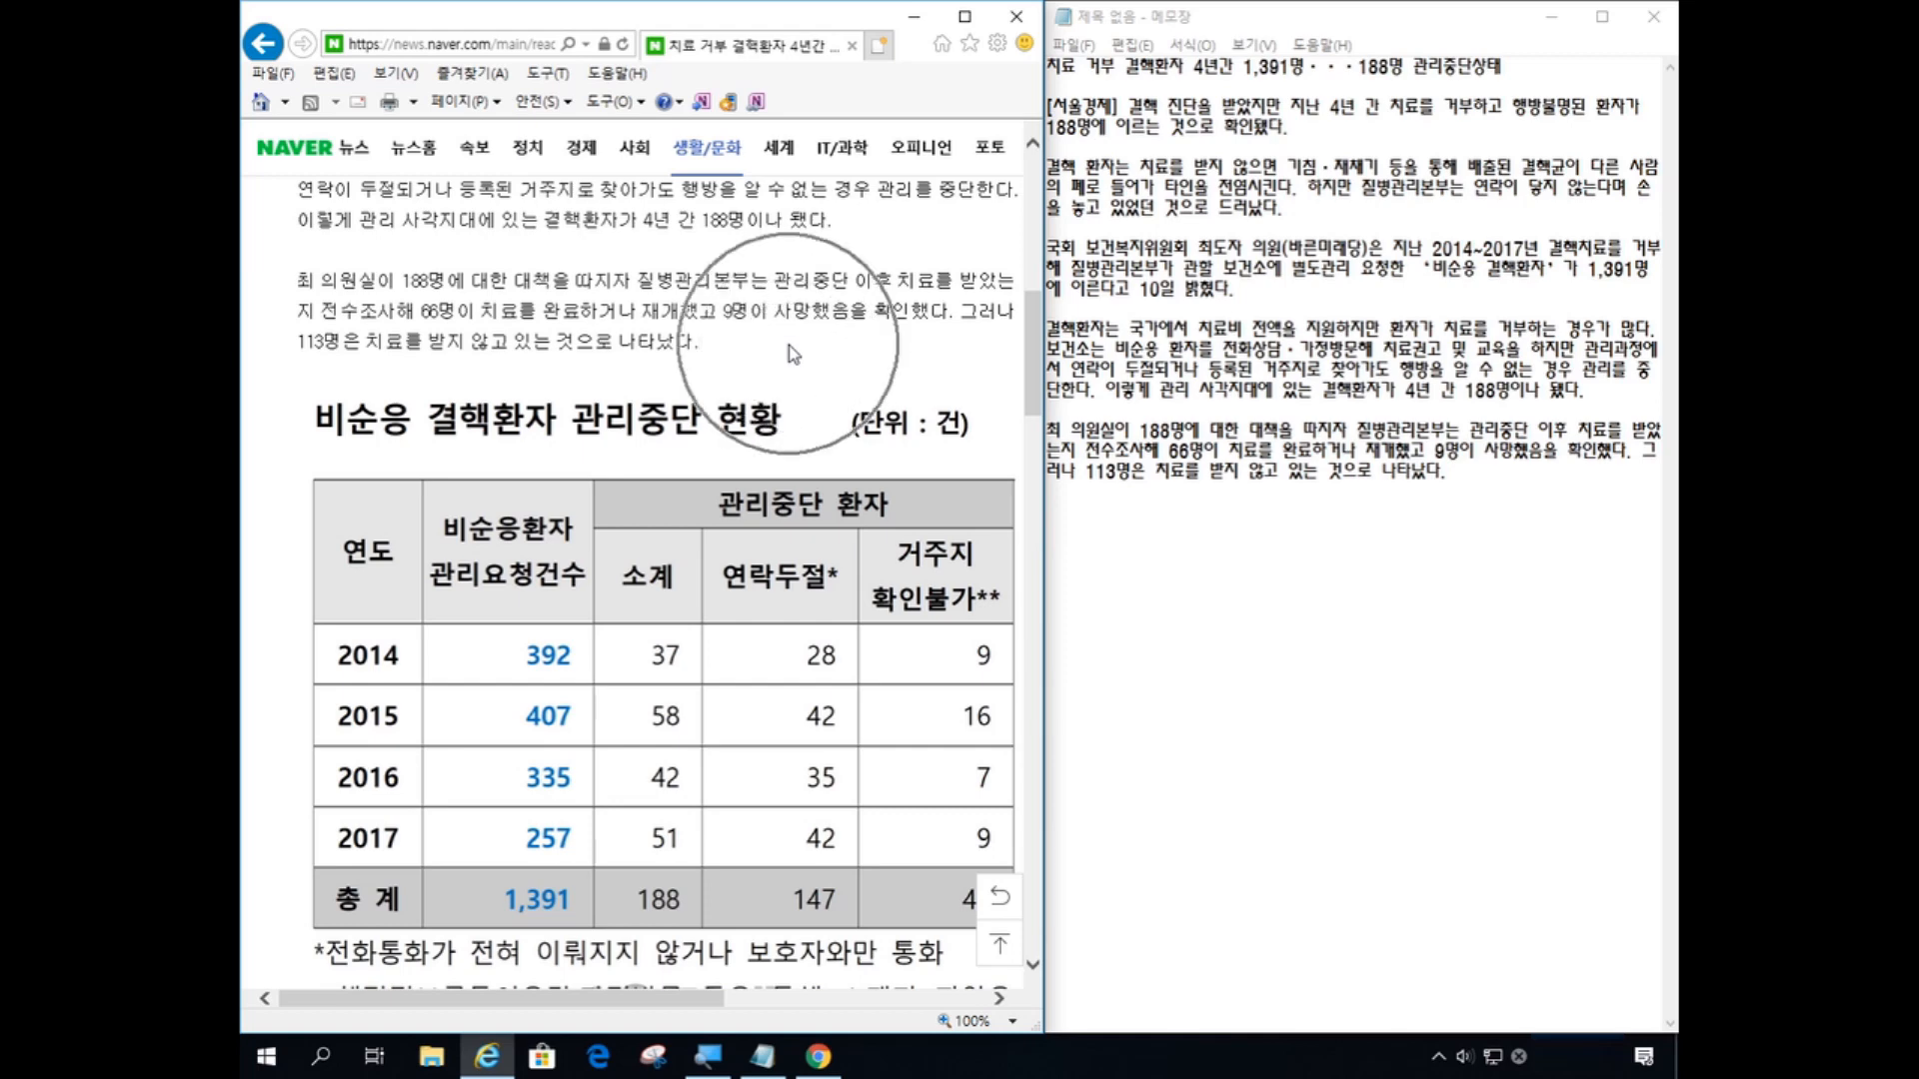
pyautogui.click(794, 354)
pyautogui.scroll(-8, 793, 354)
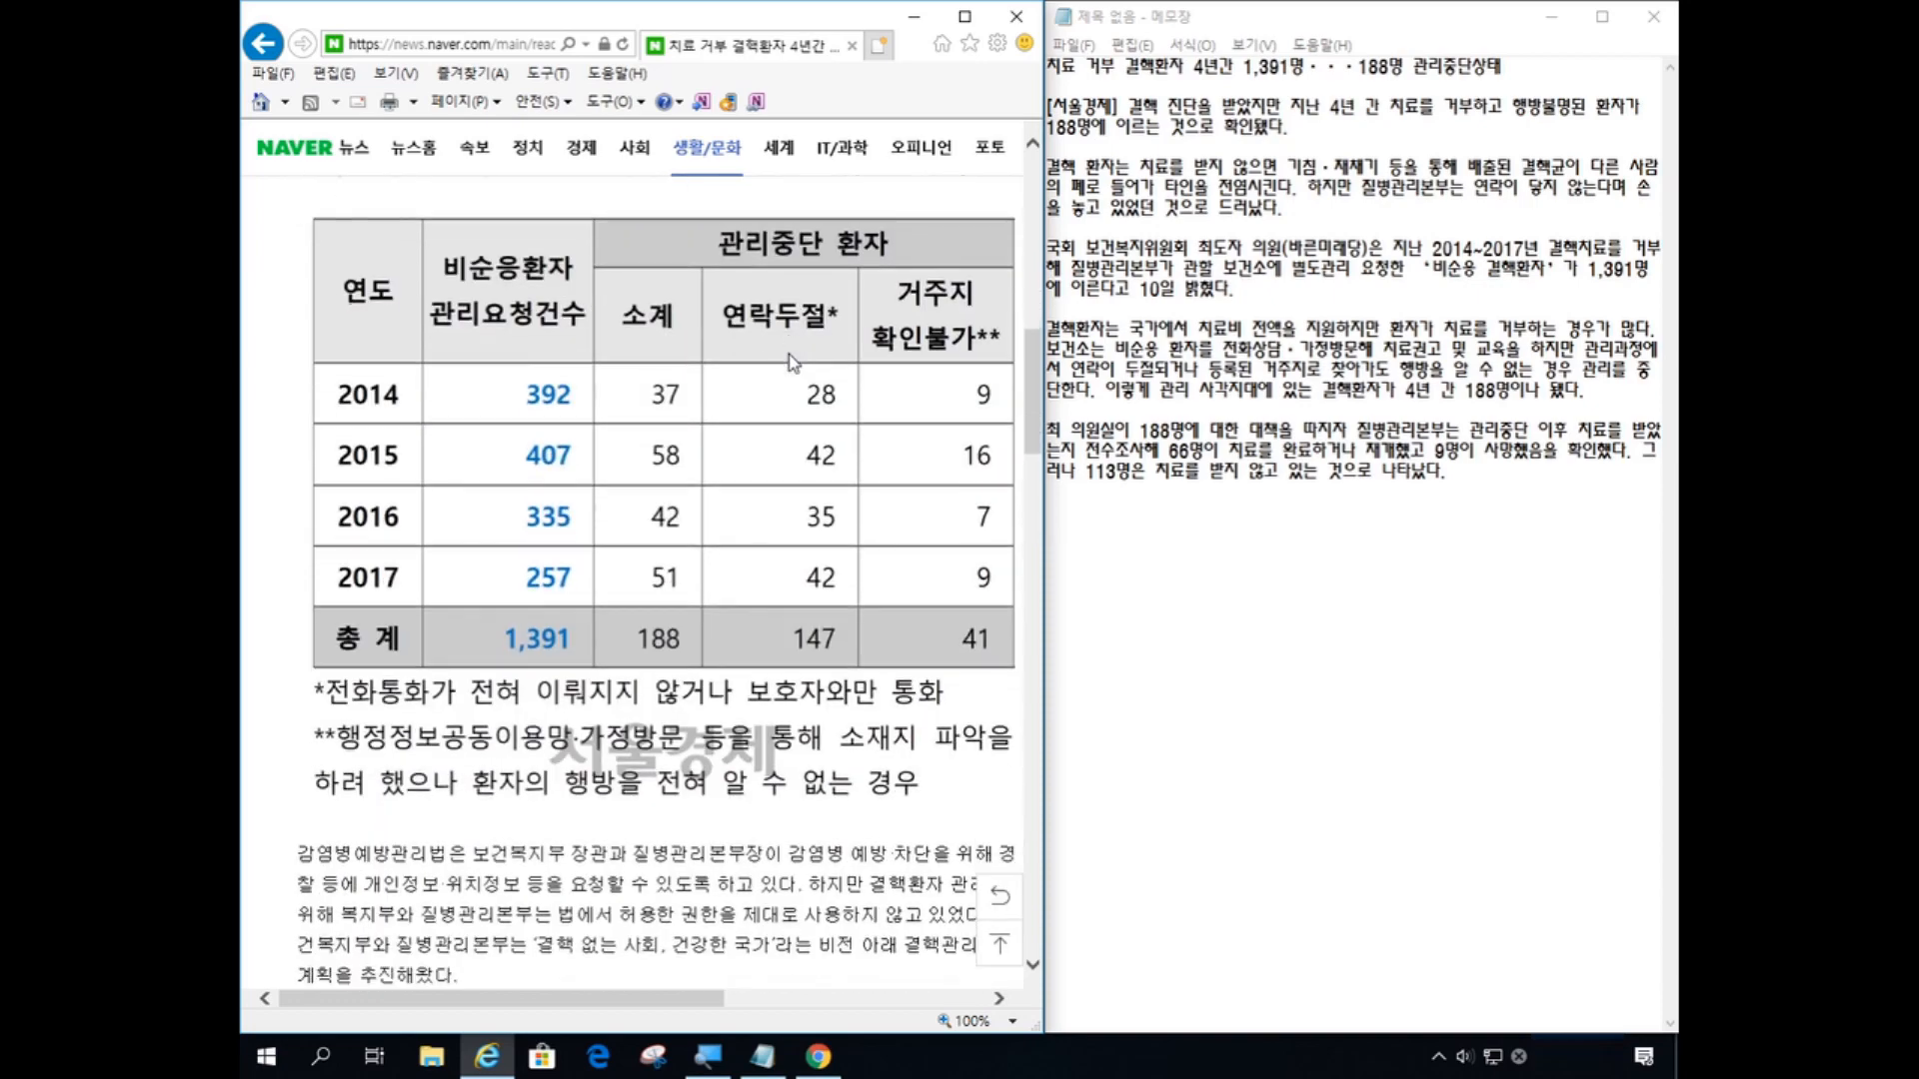
pyautogui.scroll(-2, 794, 361)
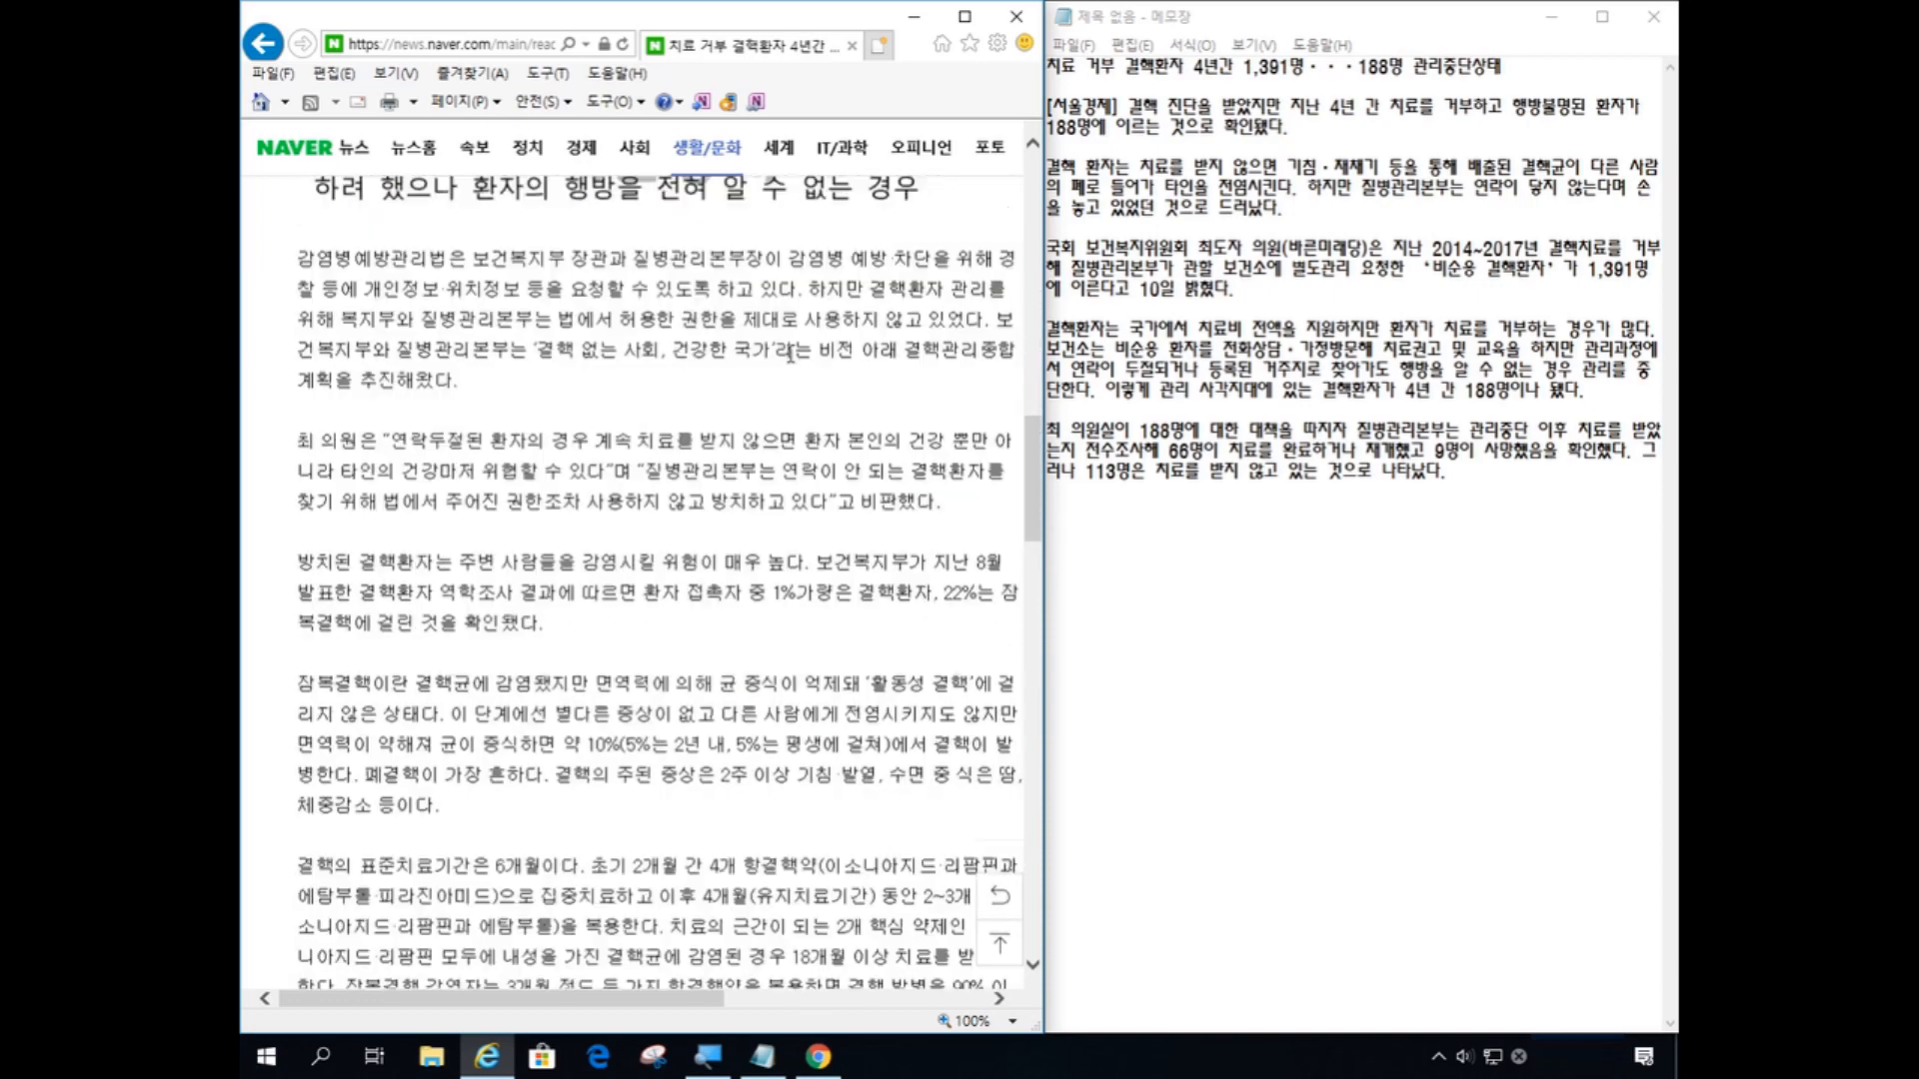
pyautogui.scroll(2, 760, 355)
pyautogui.scroll(2, 730, 346)
pyautogui.scroll(-2, 731, 346)
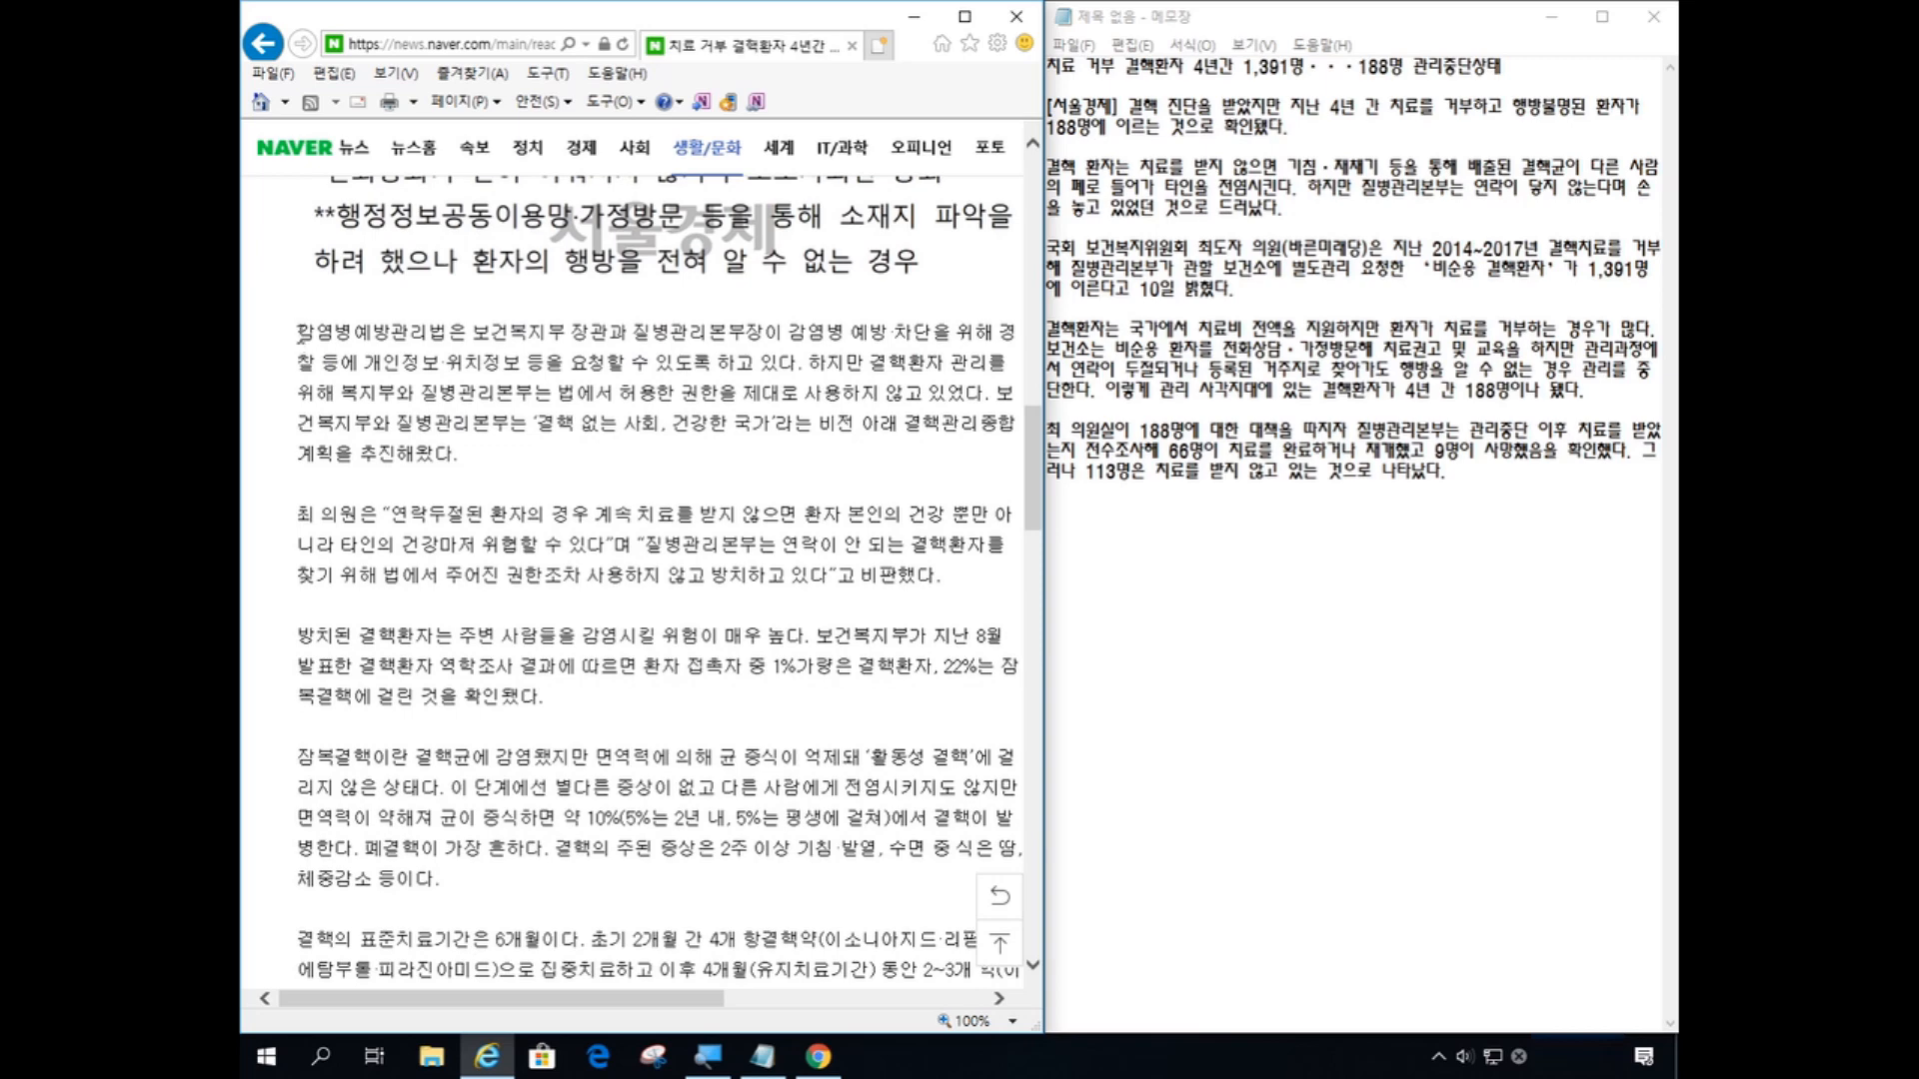
pyautogui.moveTo(300, 333); pyautogui.dragTo(479, 350)
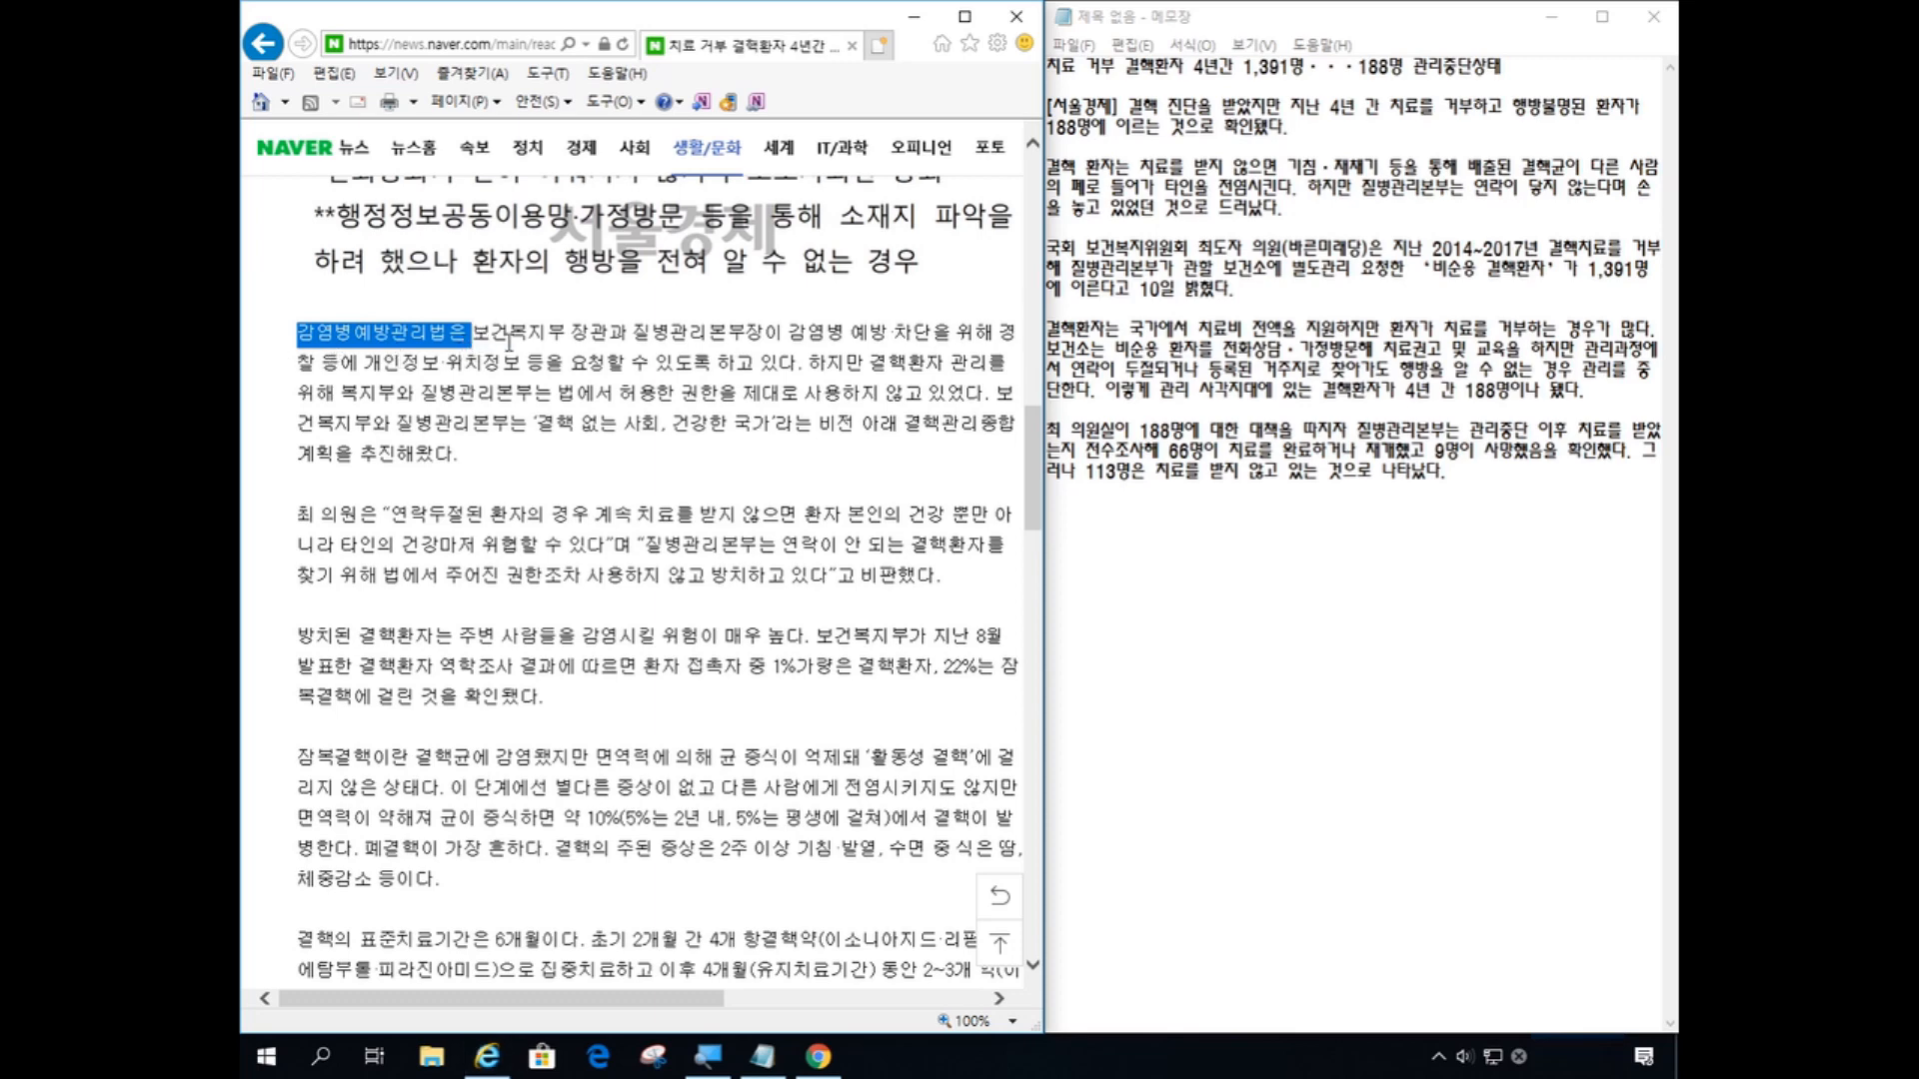
# - Extend the selection to the end of the last paragraph before the reporter's byline and copy it
pyautogui.scroll(-8, 510, 343)
pyautogui.scroll(-2, 562, 360)
pyautogui.scroll(2, 573, 333)
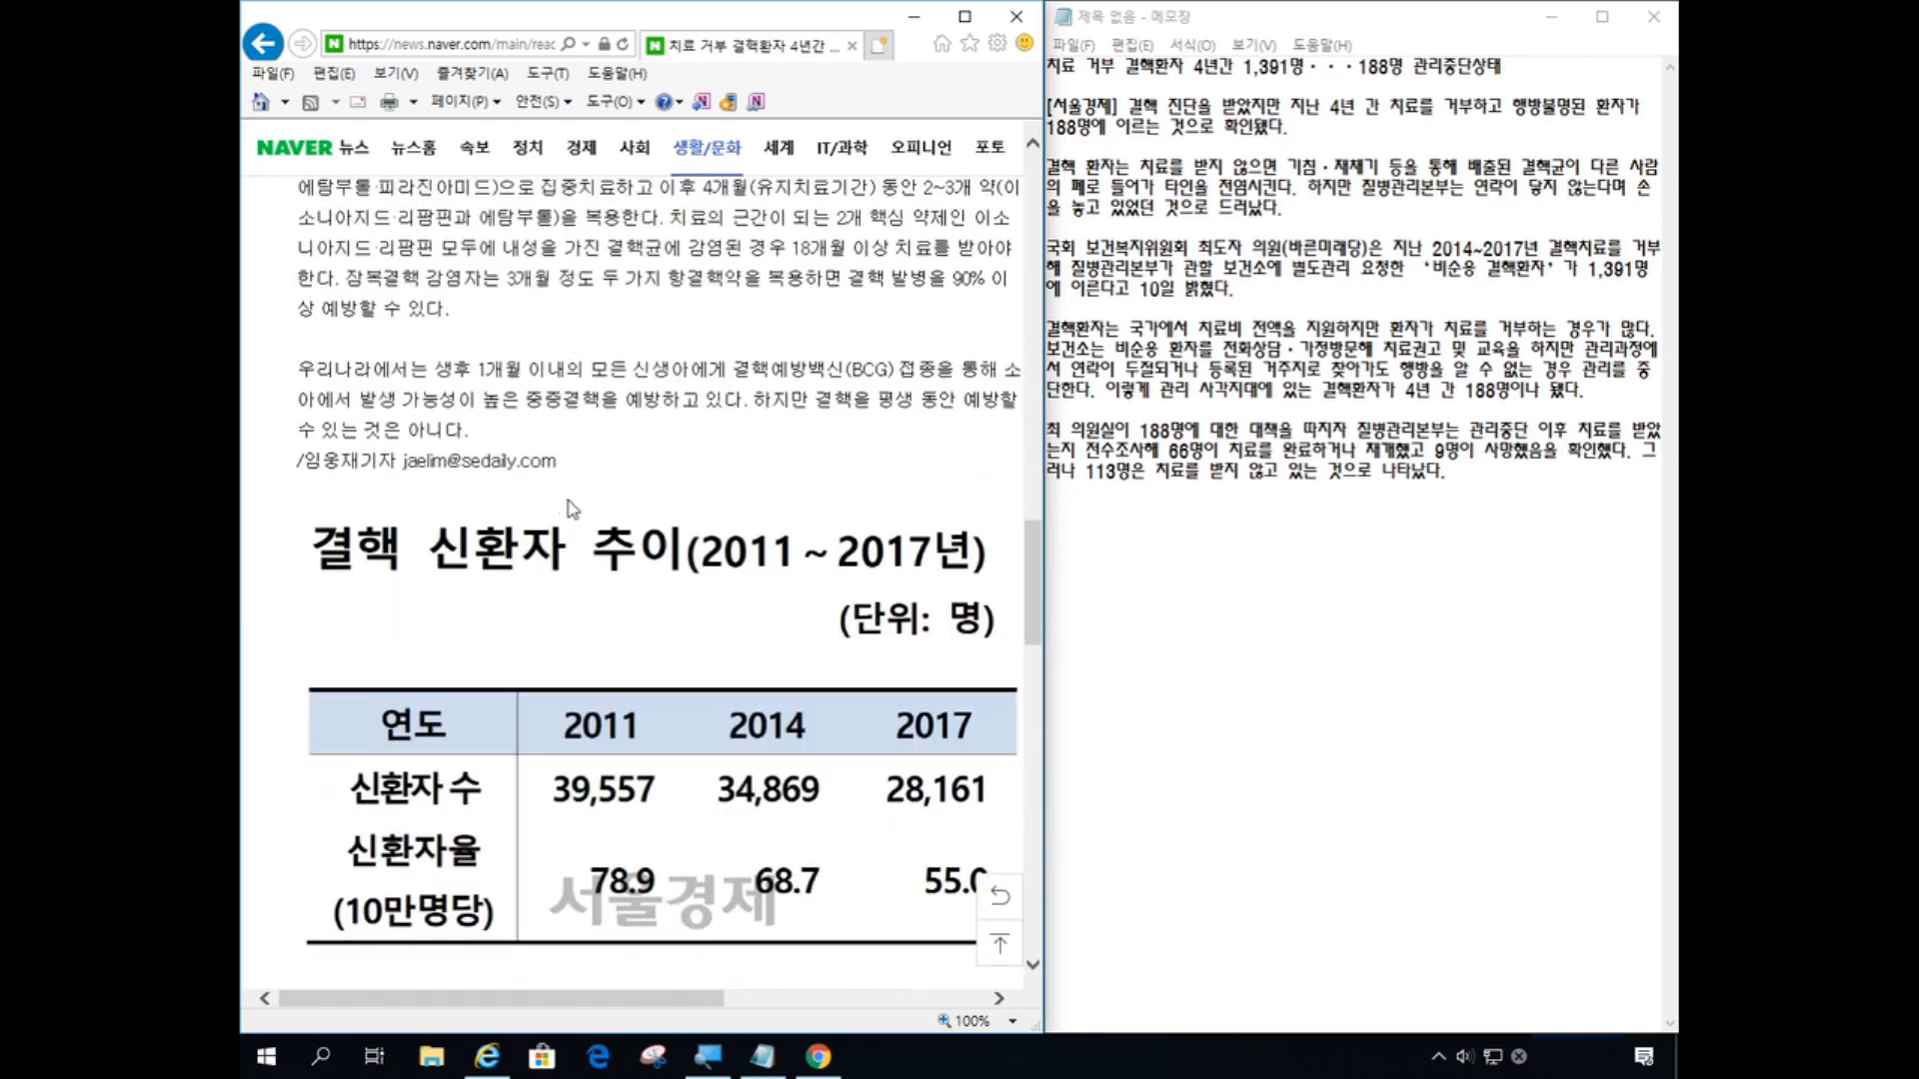
pyautogui.scroll(-2, 566, 510)
pyautogui.scroll(1, 826, 470)
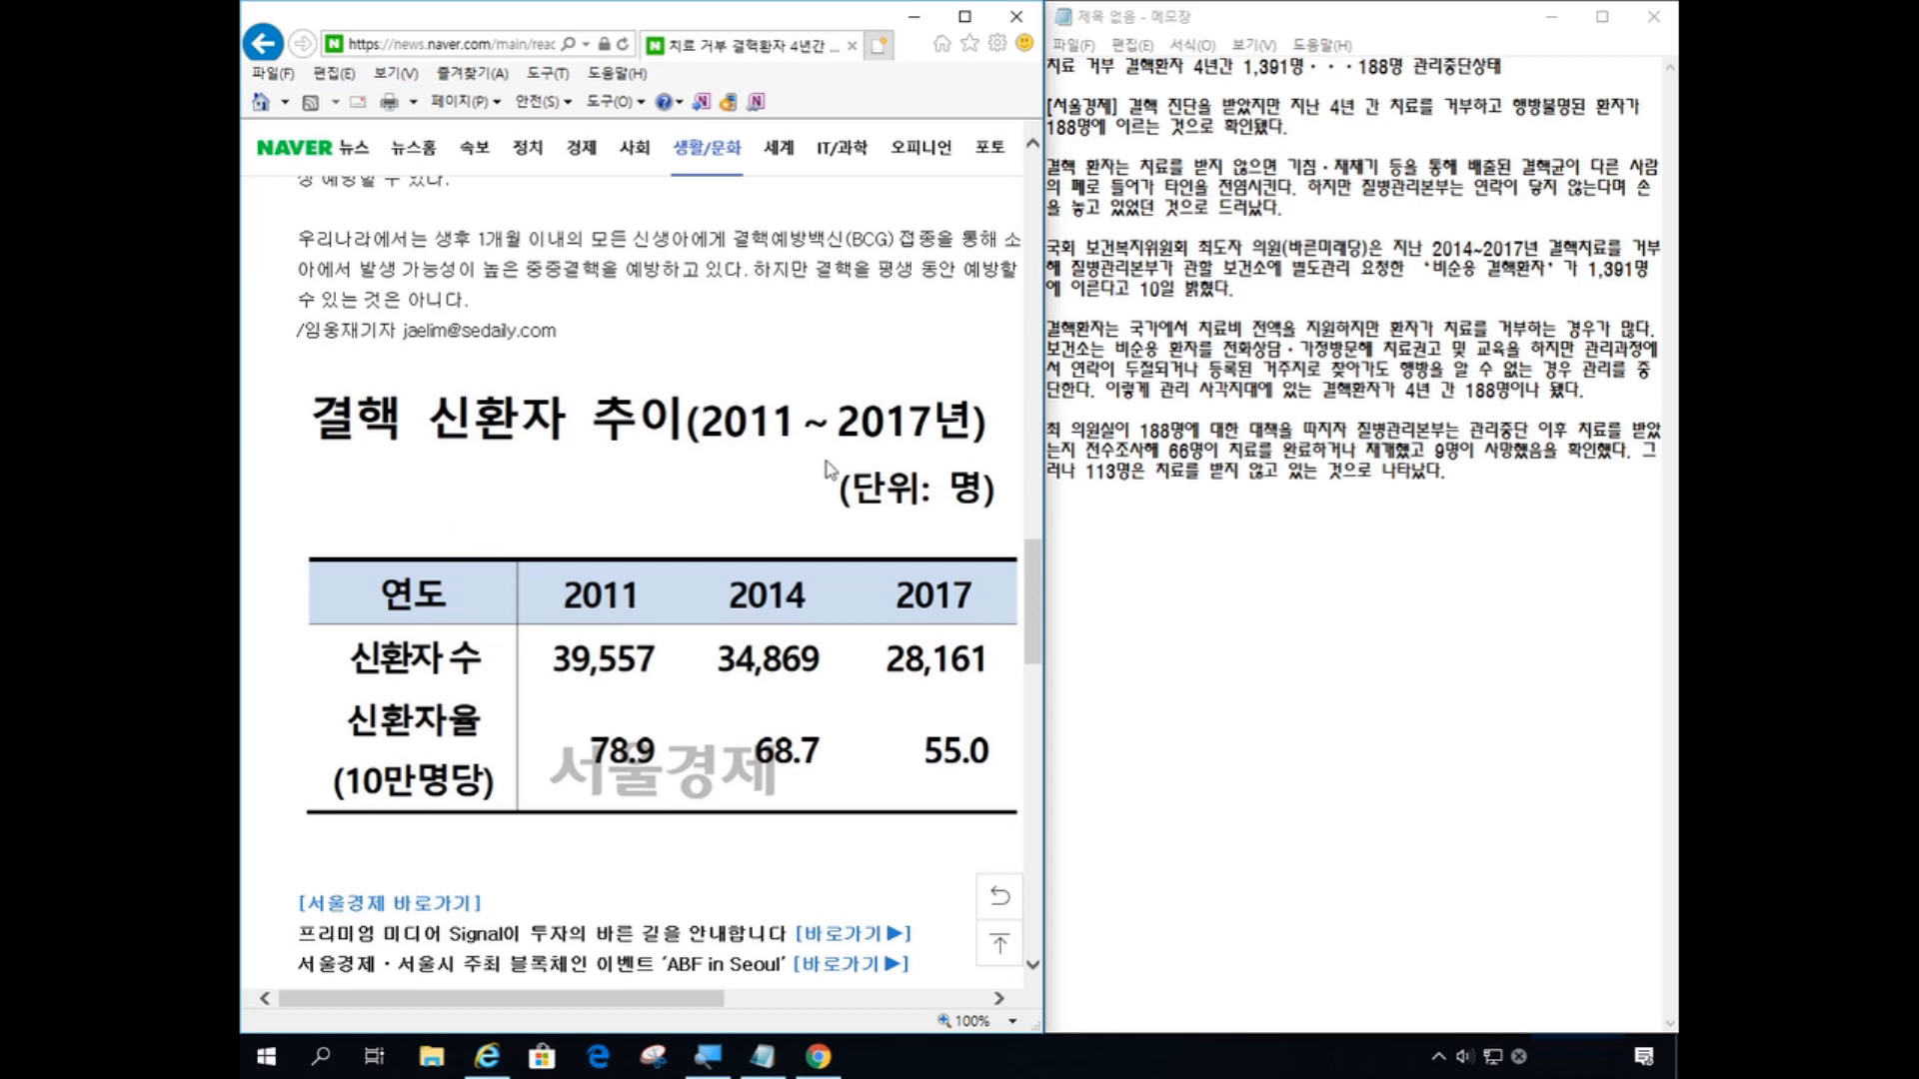
pyautogui.scroll(1, 729, 474)
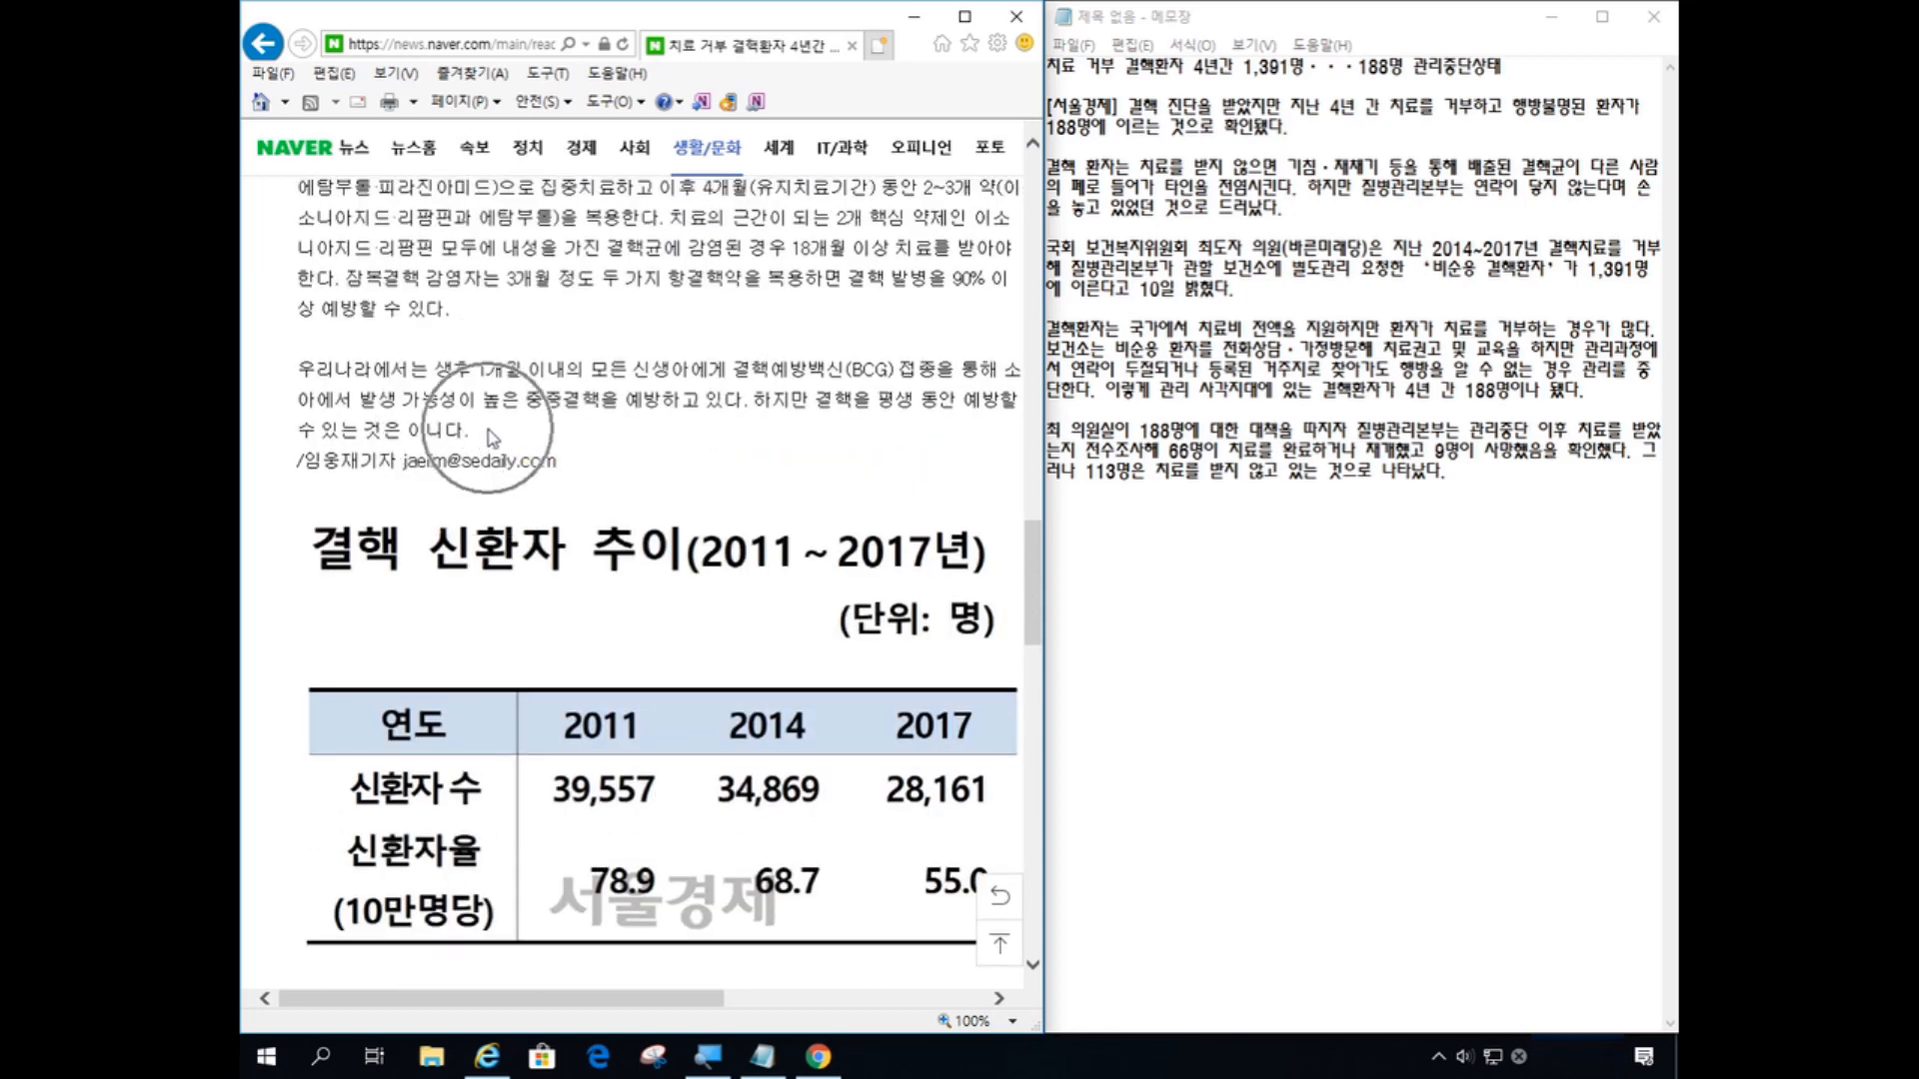
pyautogui.press('ctrl')
pyautogui.press('ctrl')
pyautogui.press('ctrl')
pyautogui.press('ctrl')
pyautogui.press('ctrl')
pyautogui.press('ctrl')
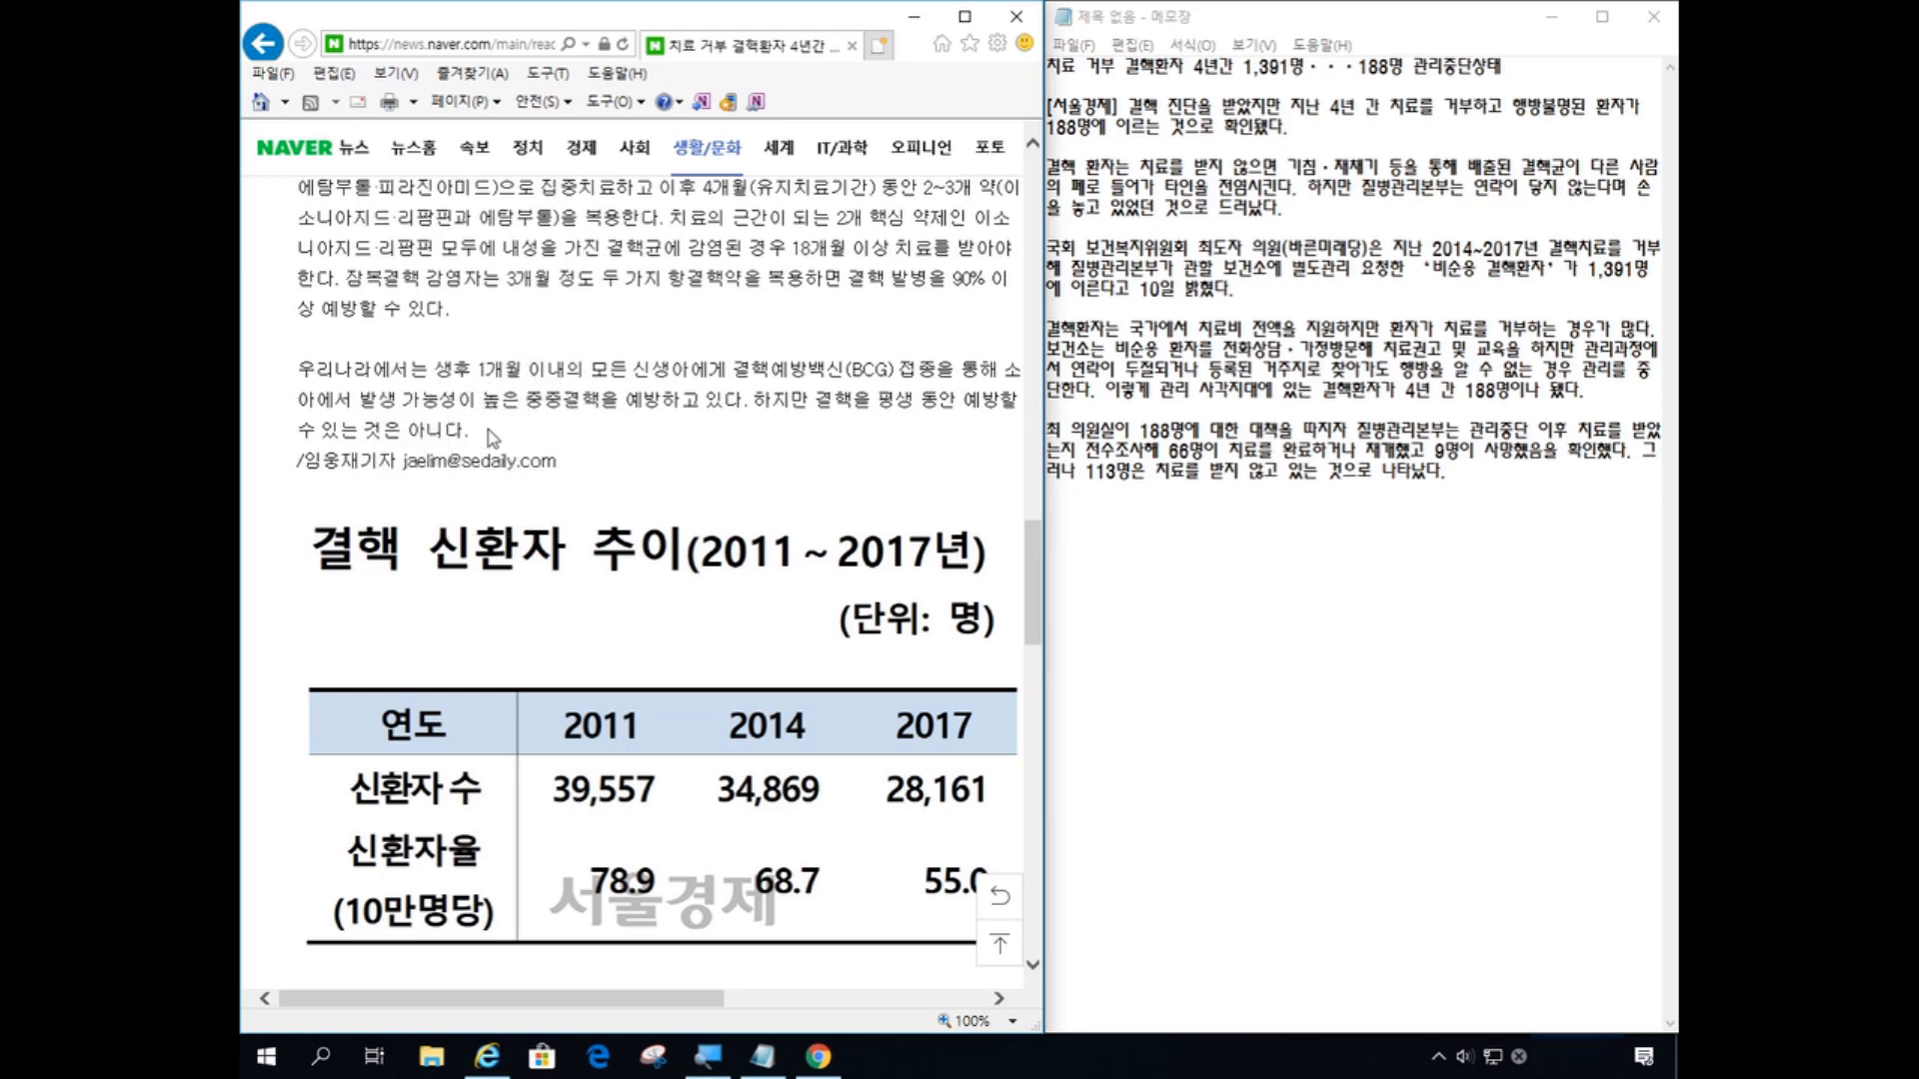
pyautogui.press('ctrl')
pyautogui.keyDown('shift'); pyautogui.click(493, 437); pyautogui.keyUp('shift')
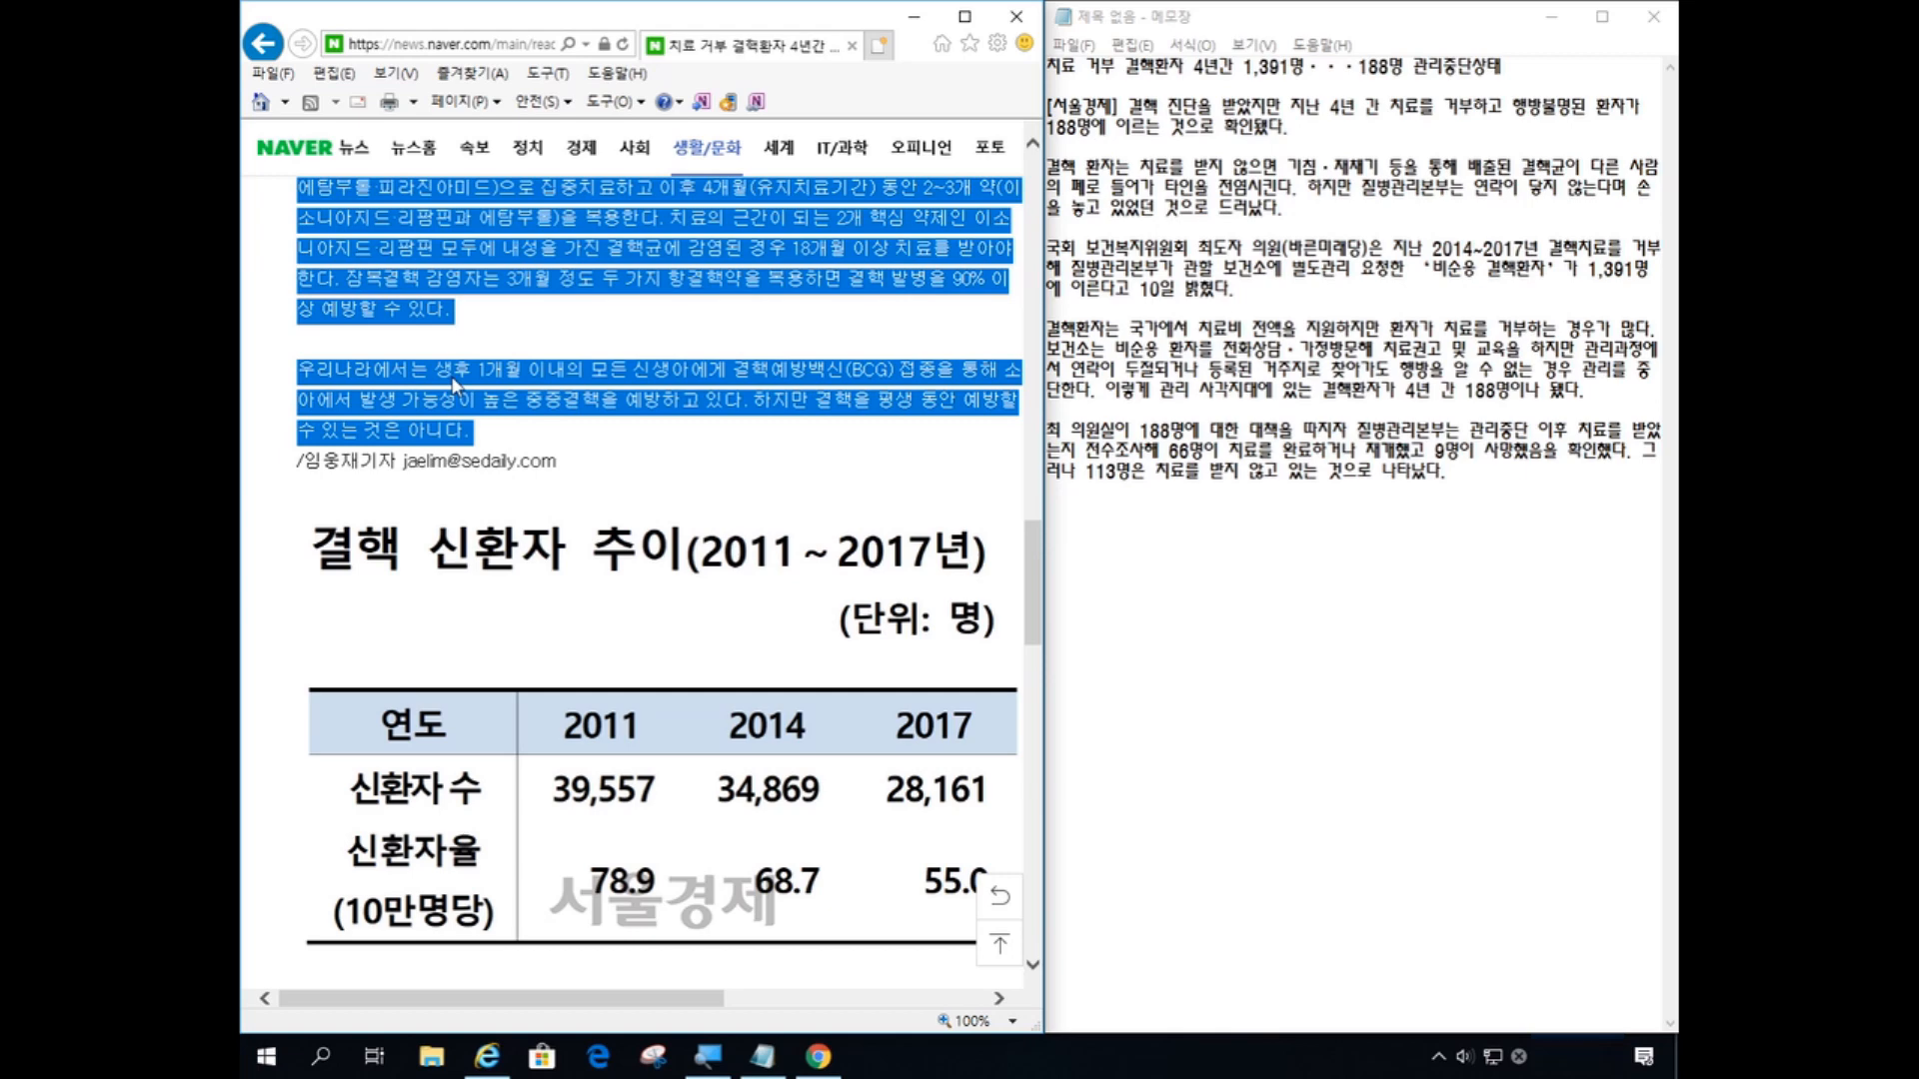
# - Paste the remaining article paragraphs at the end of the Notepad text and go back to its beginning
pyautogui.click(1165, 627)
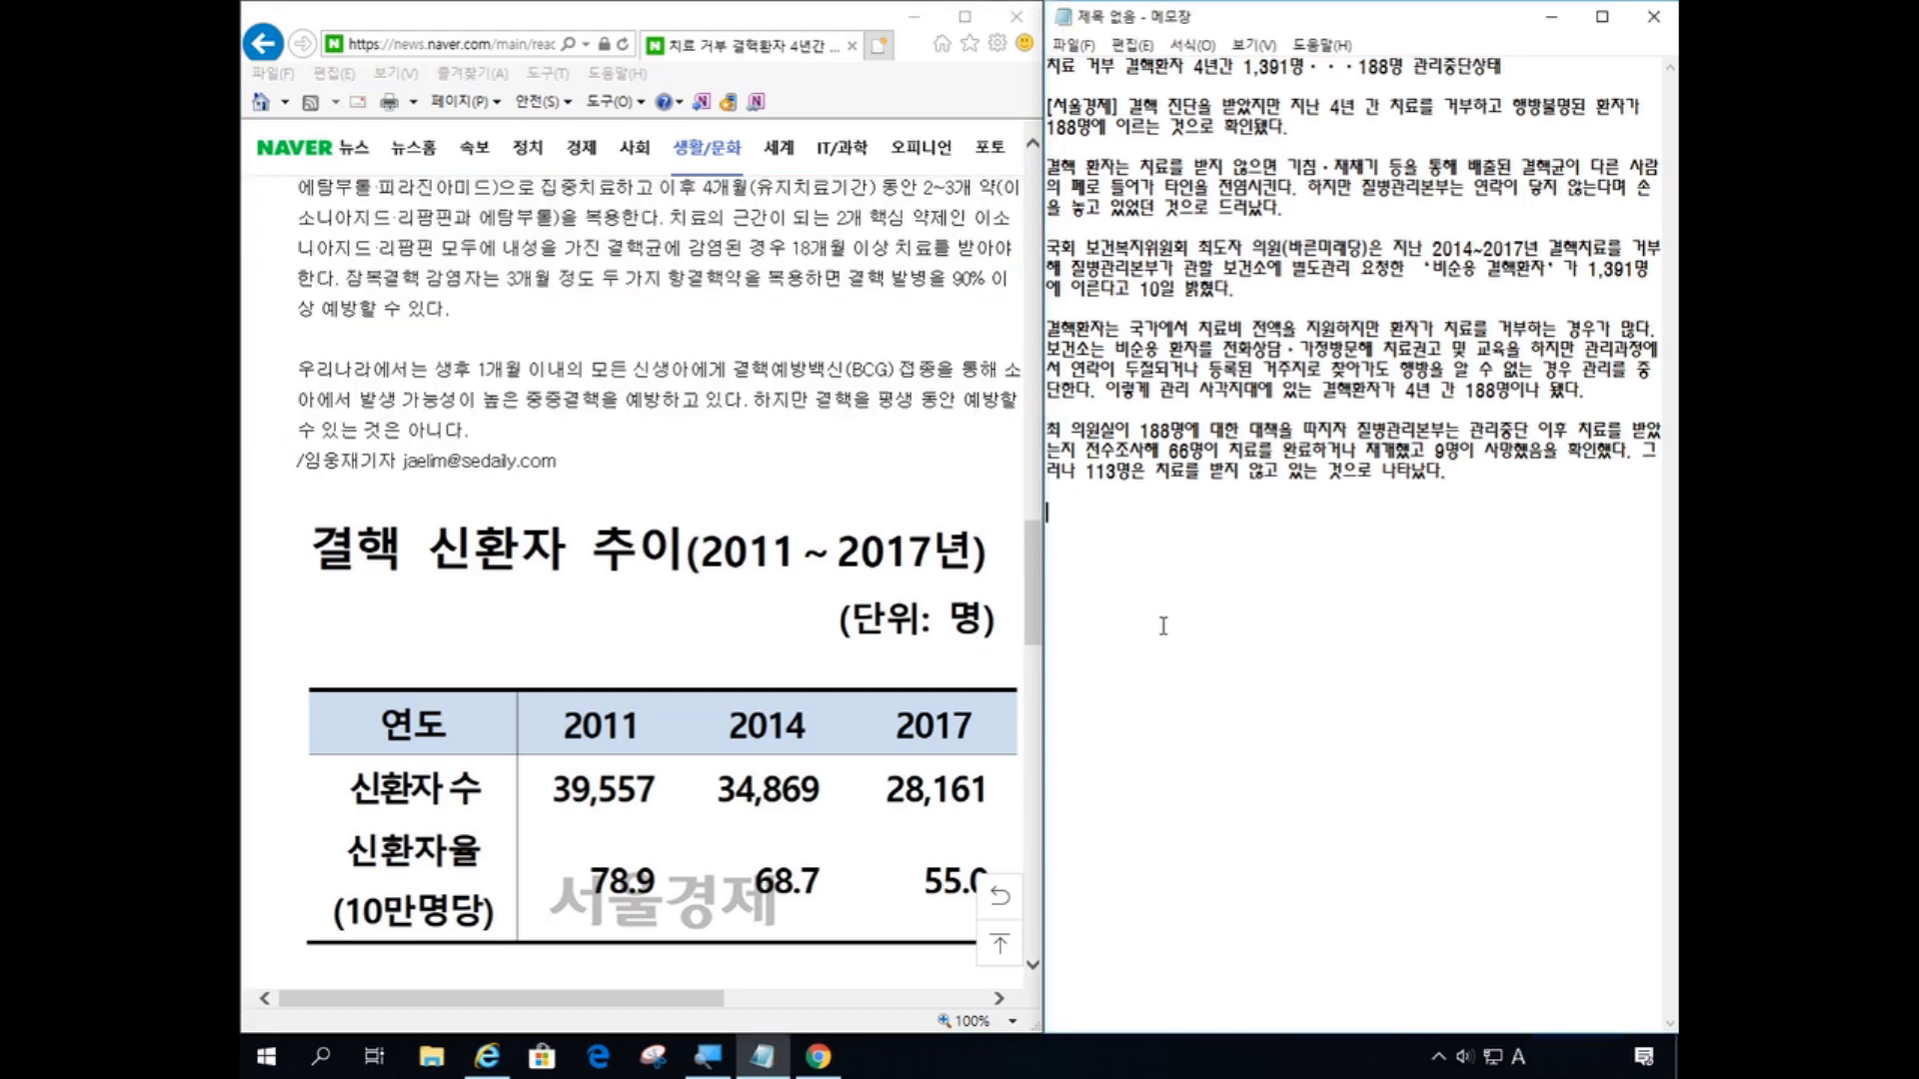
pyautogui.click(1163, 627)
pyautogui.click(1163, 627)
pyautogui.click(1164, 627)
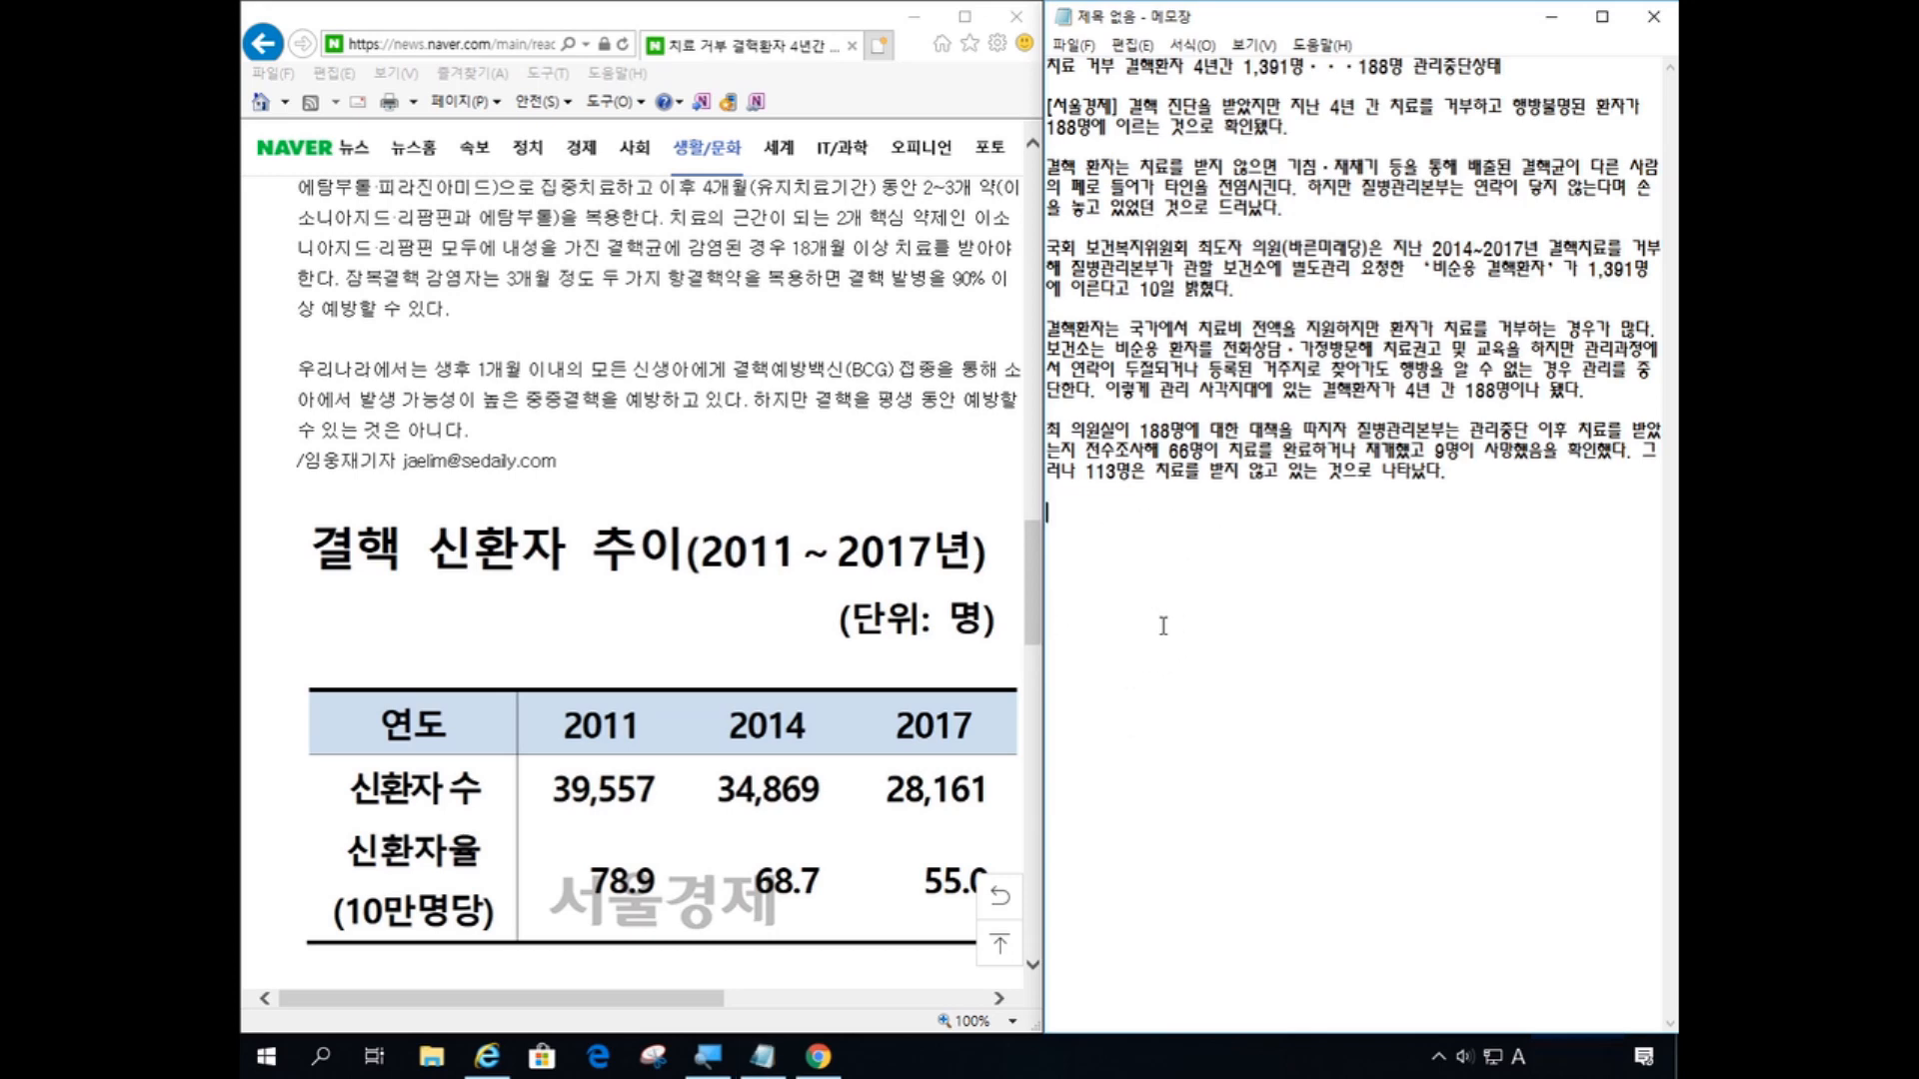
pyautogui.hotkey('ctrl', 'v')
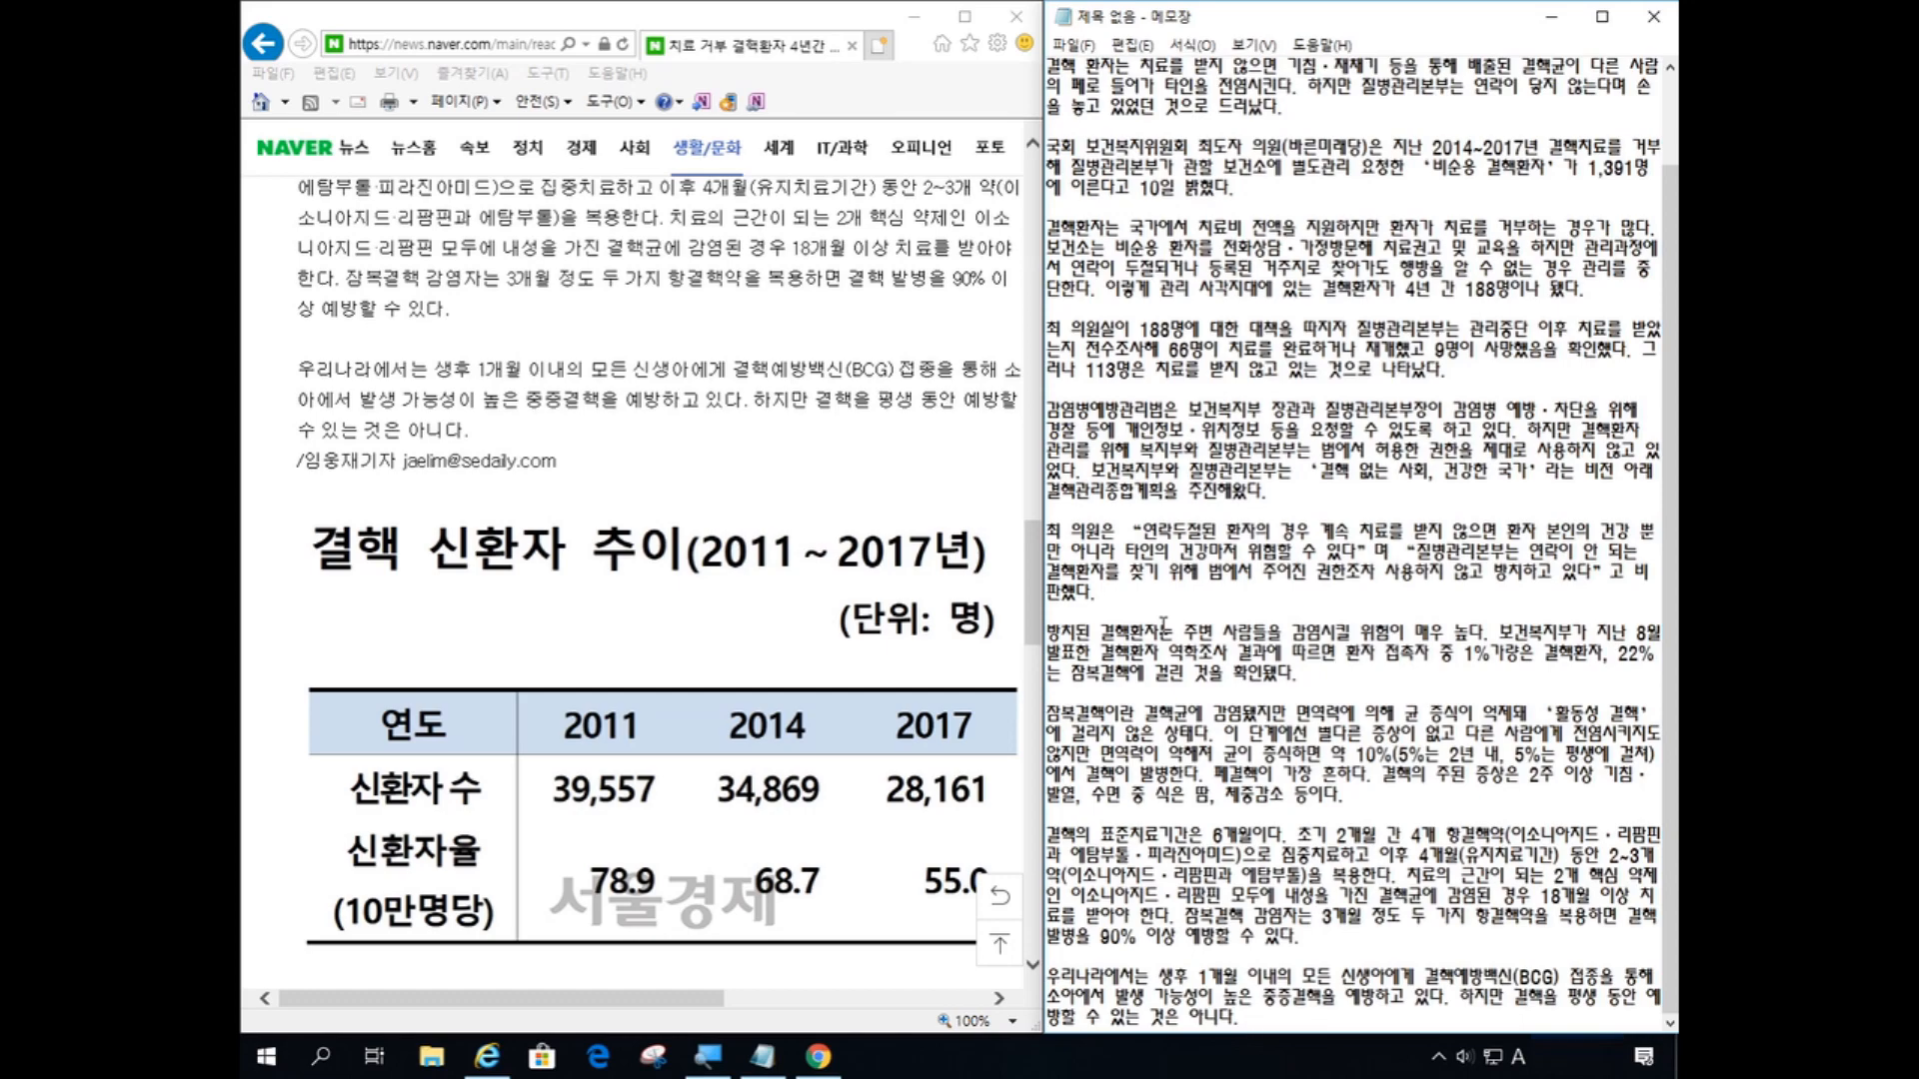
pyautogui.scroll(2, 1328, 451)
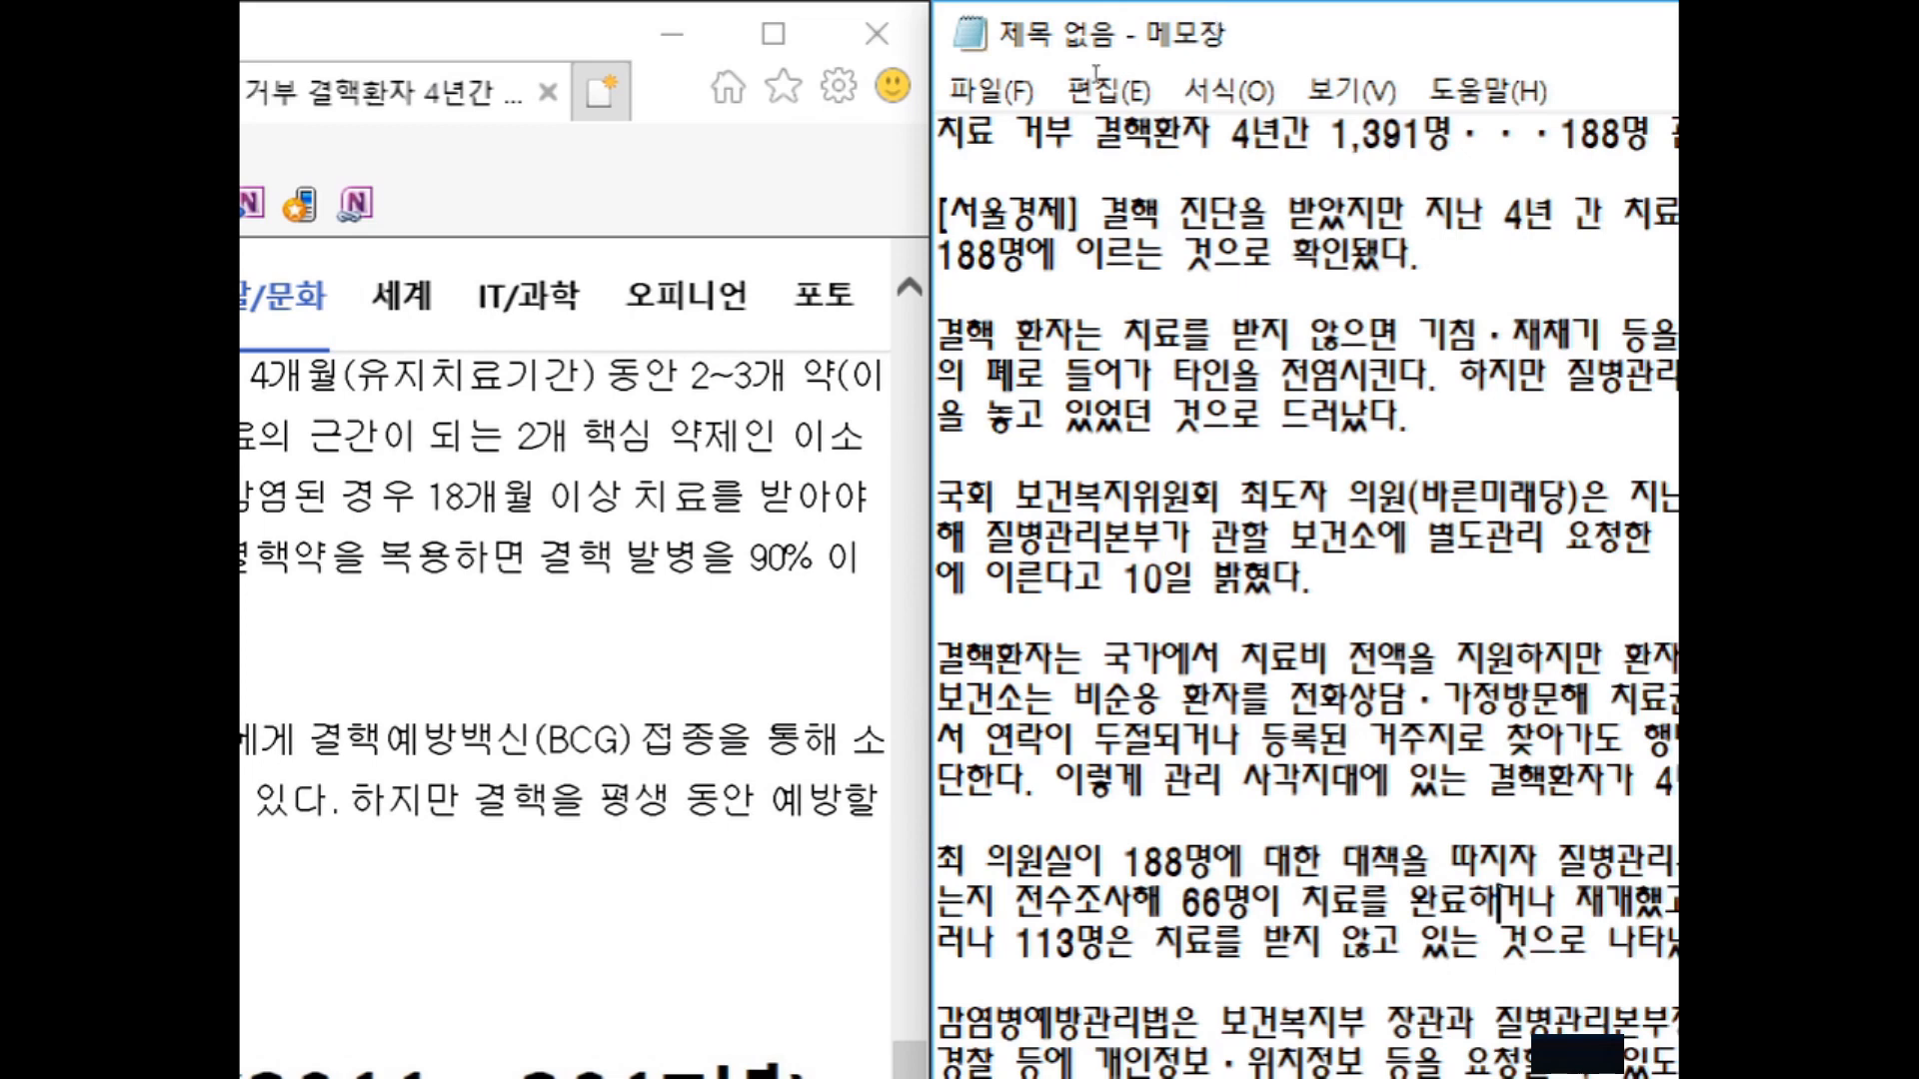
# - Start saving the untitled Notepad document as a new file
pyautogui.press('alt')
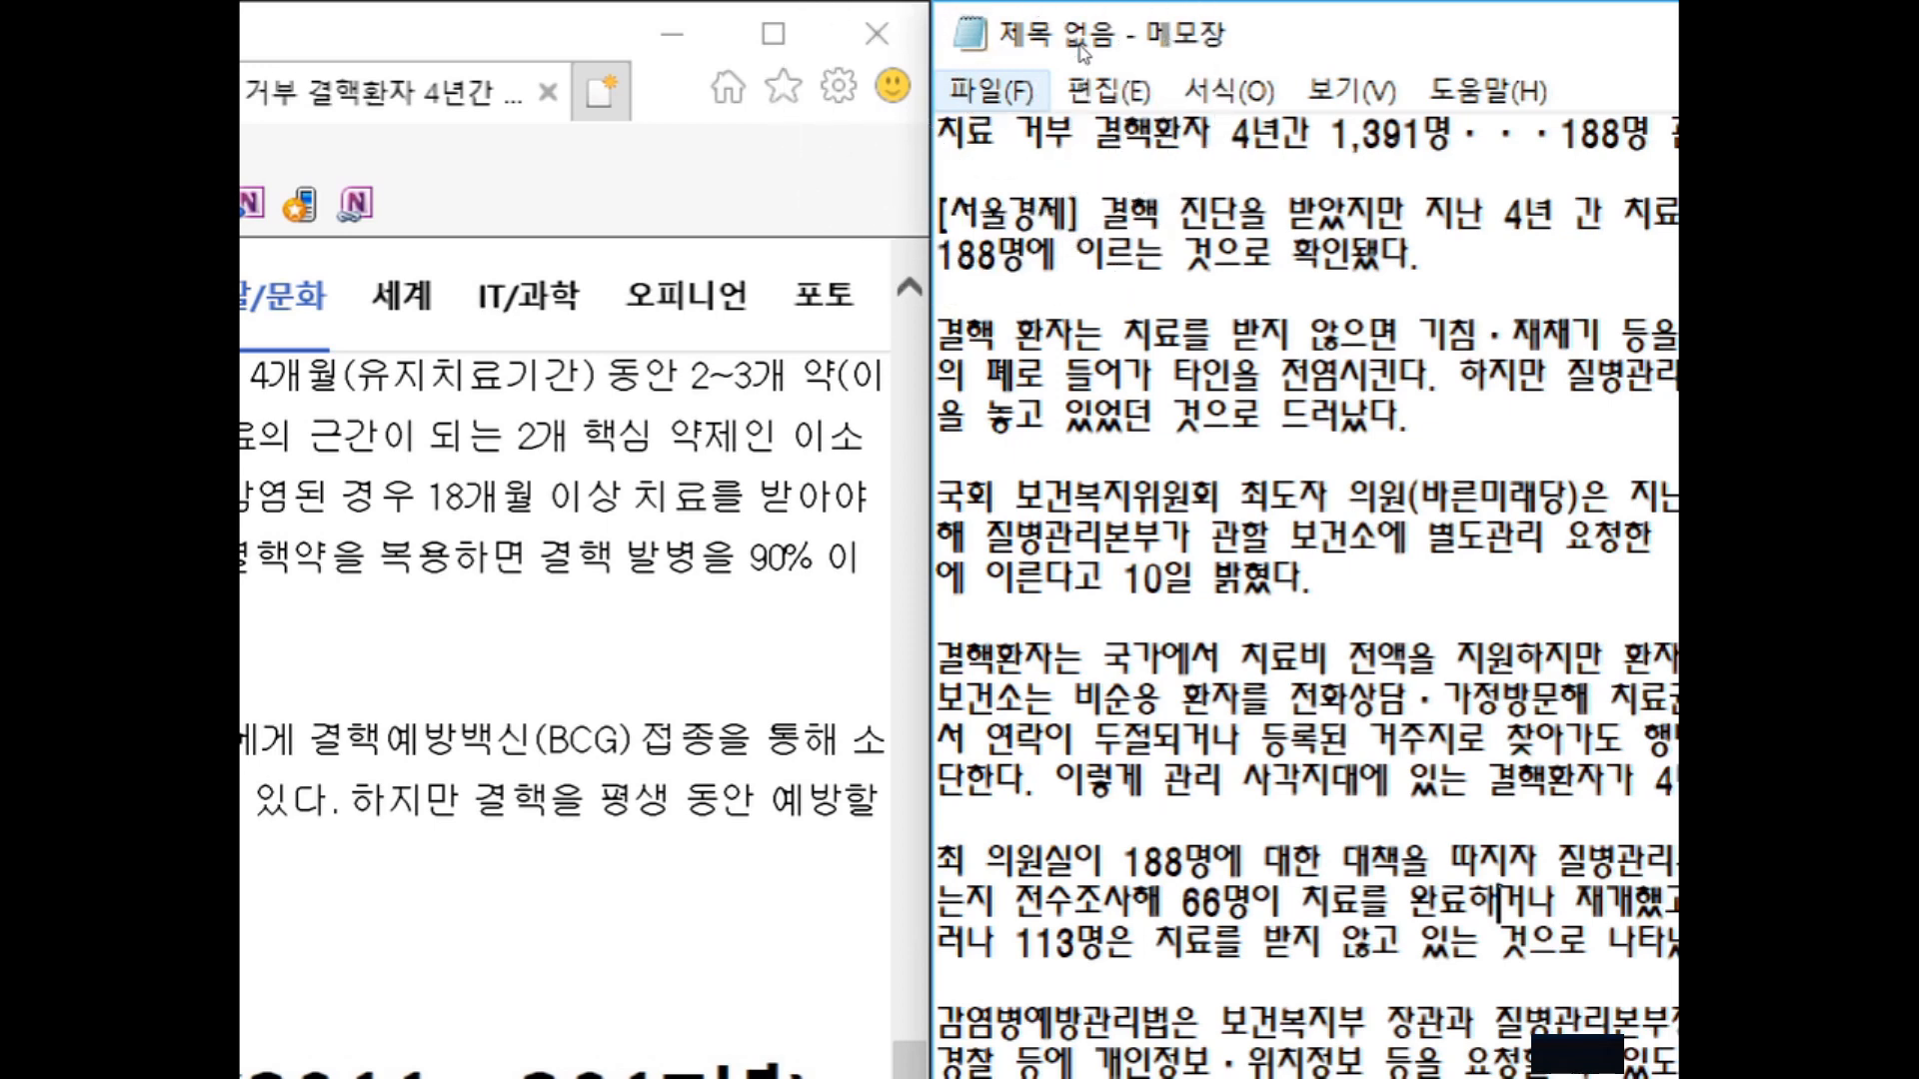
pyautogui.press('Return')
pyautogui.press('Right')
pyautogui.press('Left')
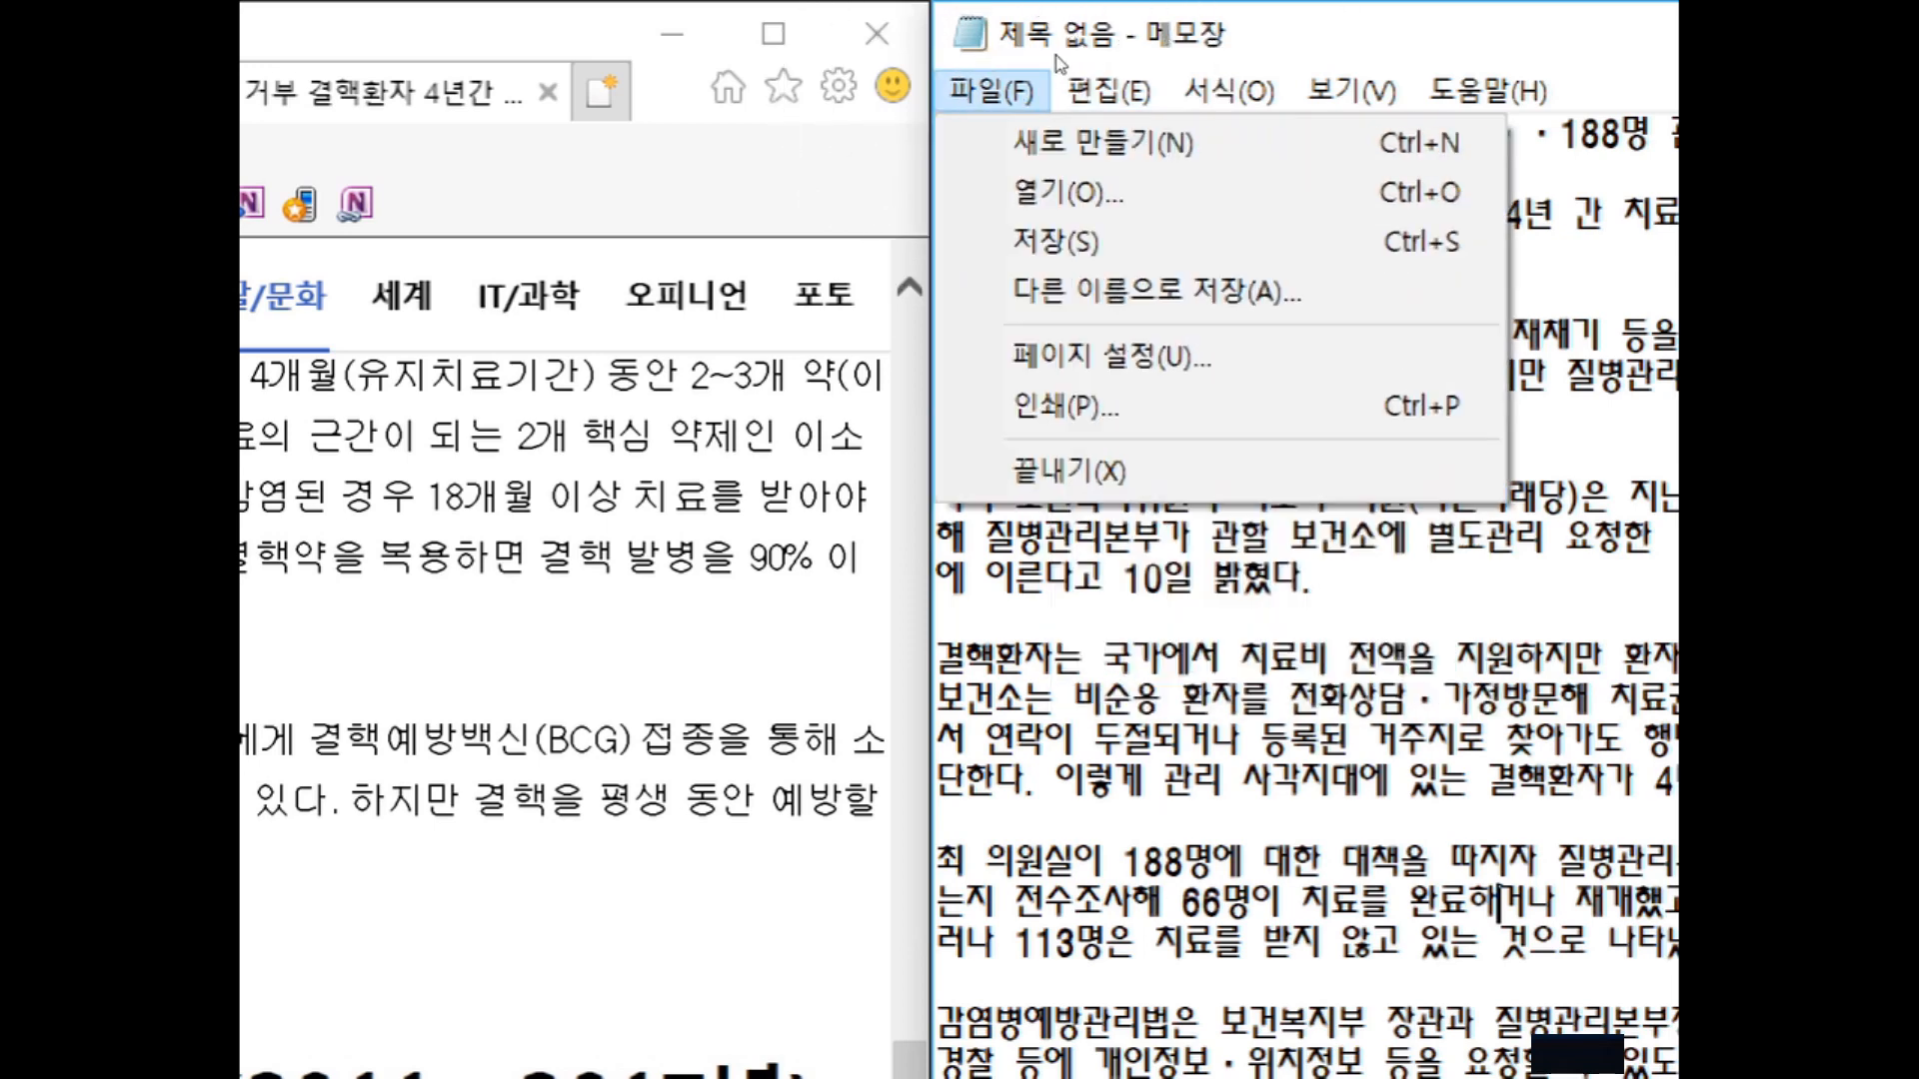
pyautogui.press('Down')
pyautogui.press('Down')
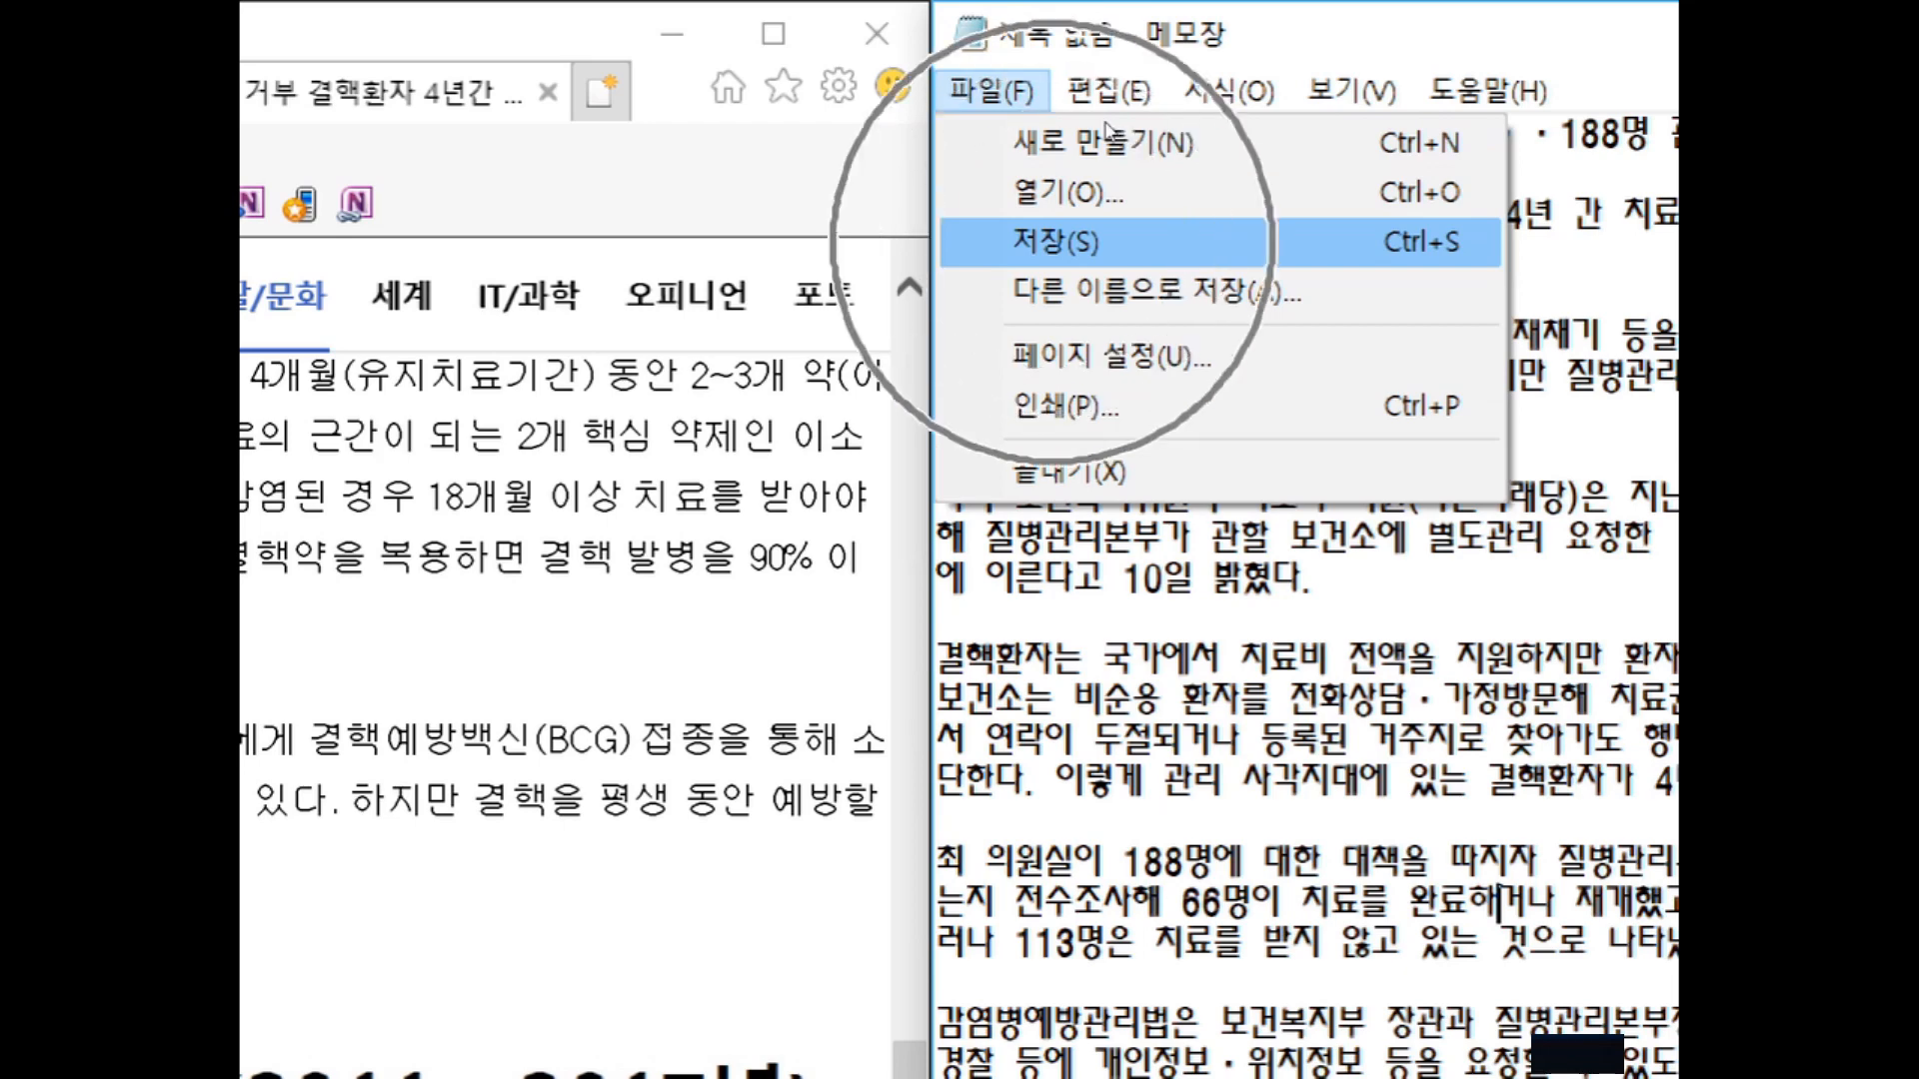
pyautogui.press('Return')
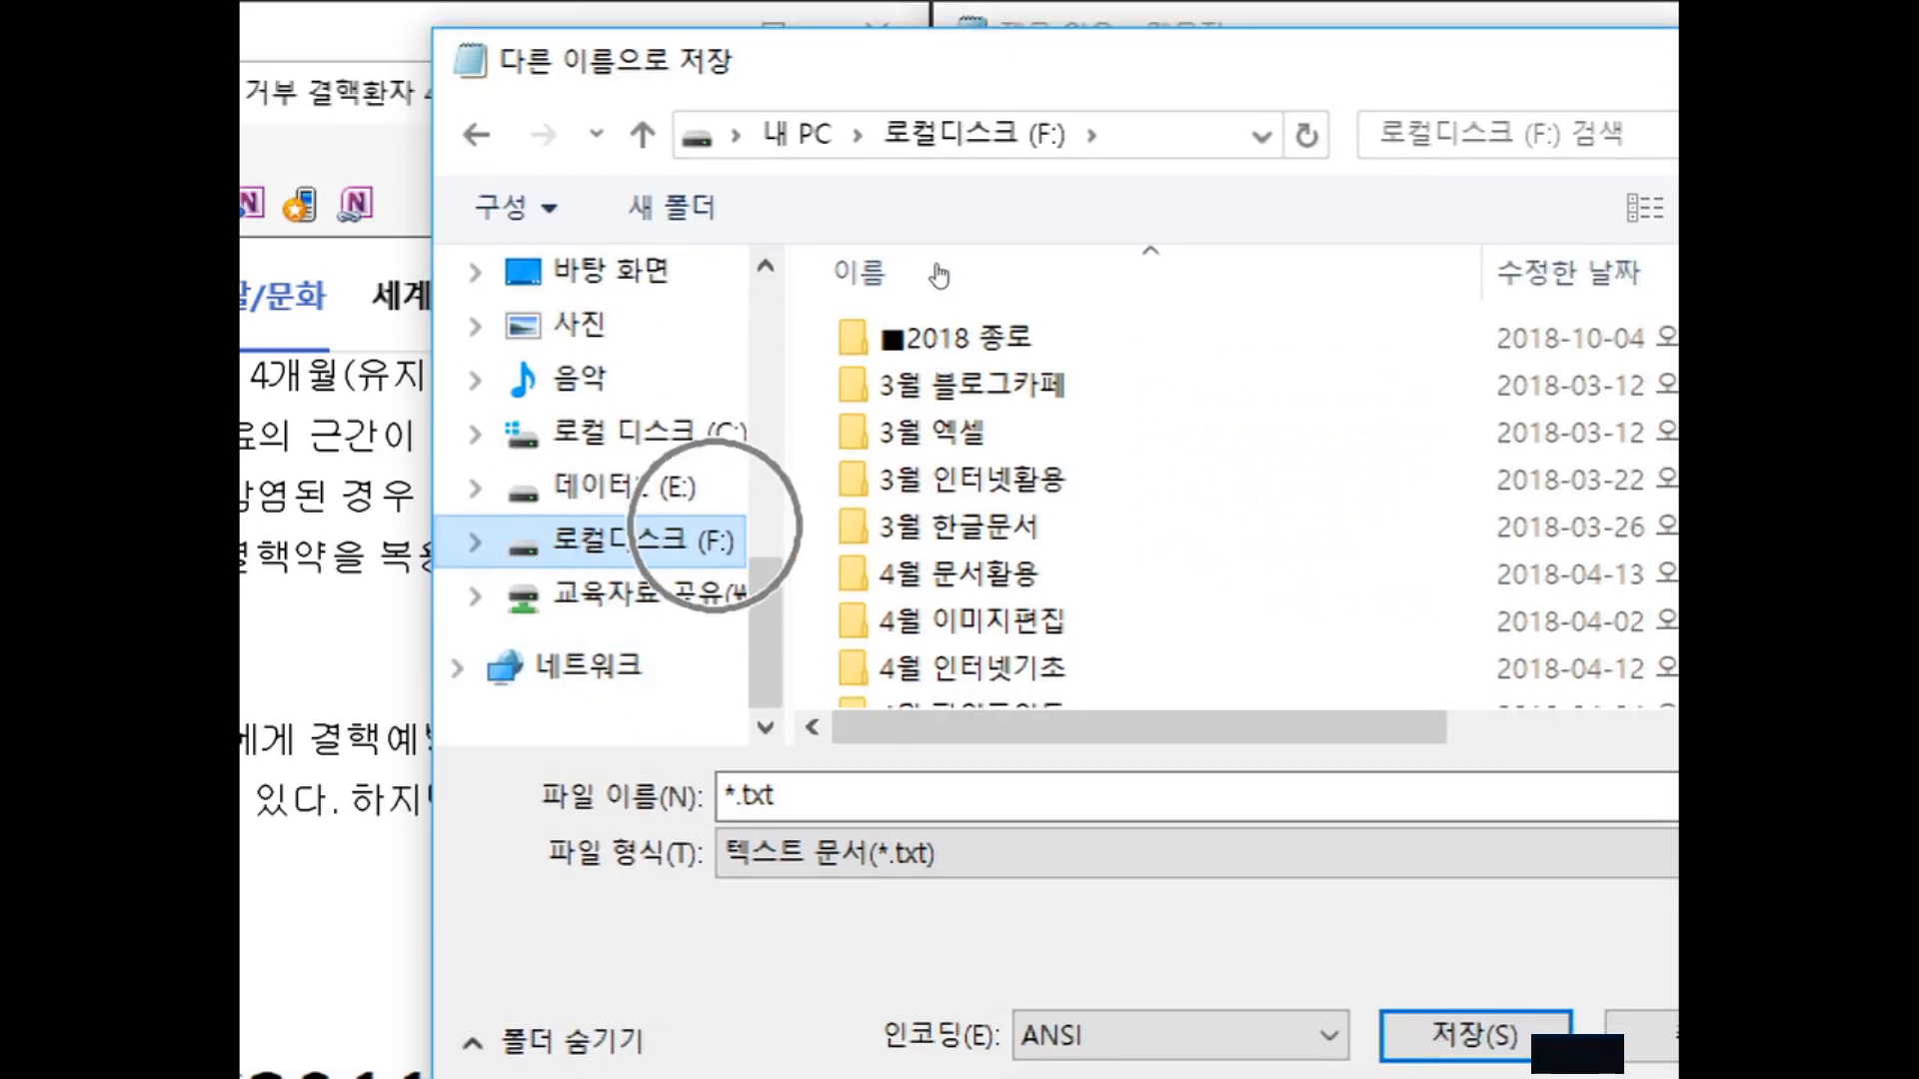
# - Choose the "10월 인터넷기초" folder on 로컬디스크 (F:) as the save location
pyautogui.scroll(-8, 959, 489)
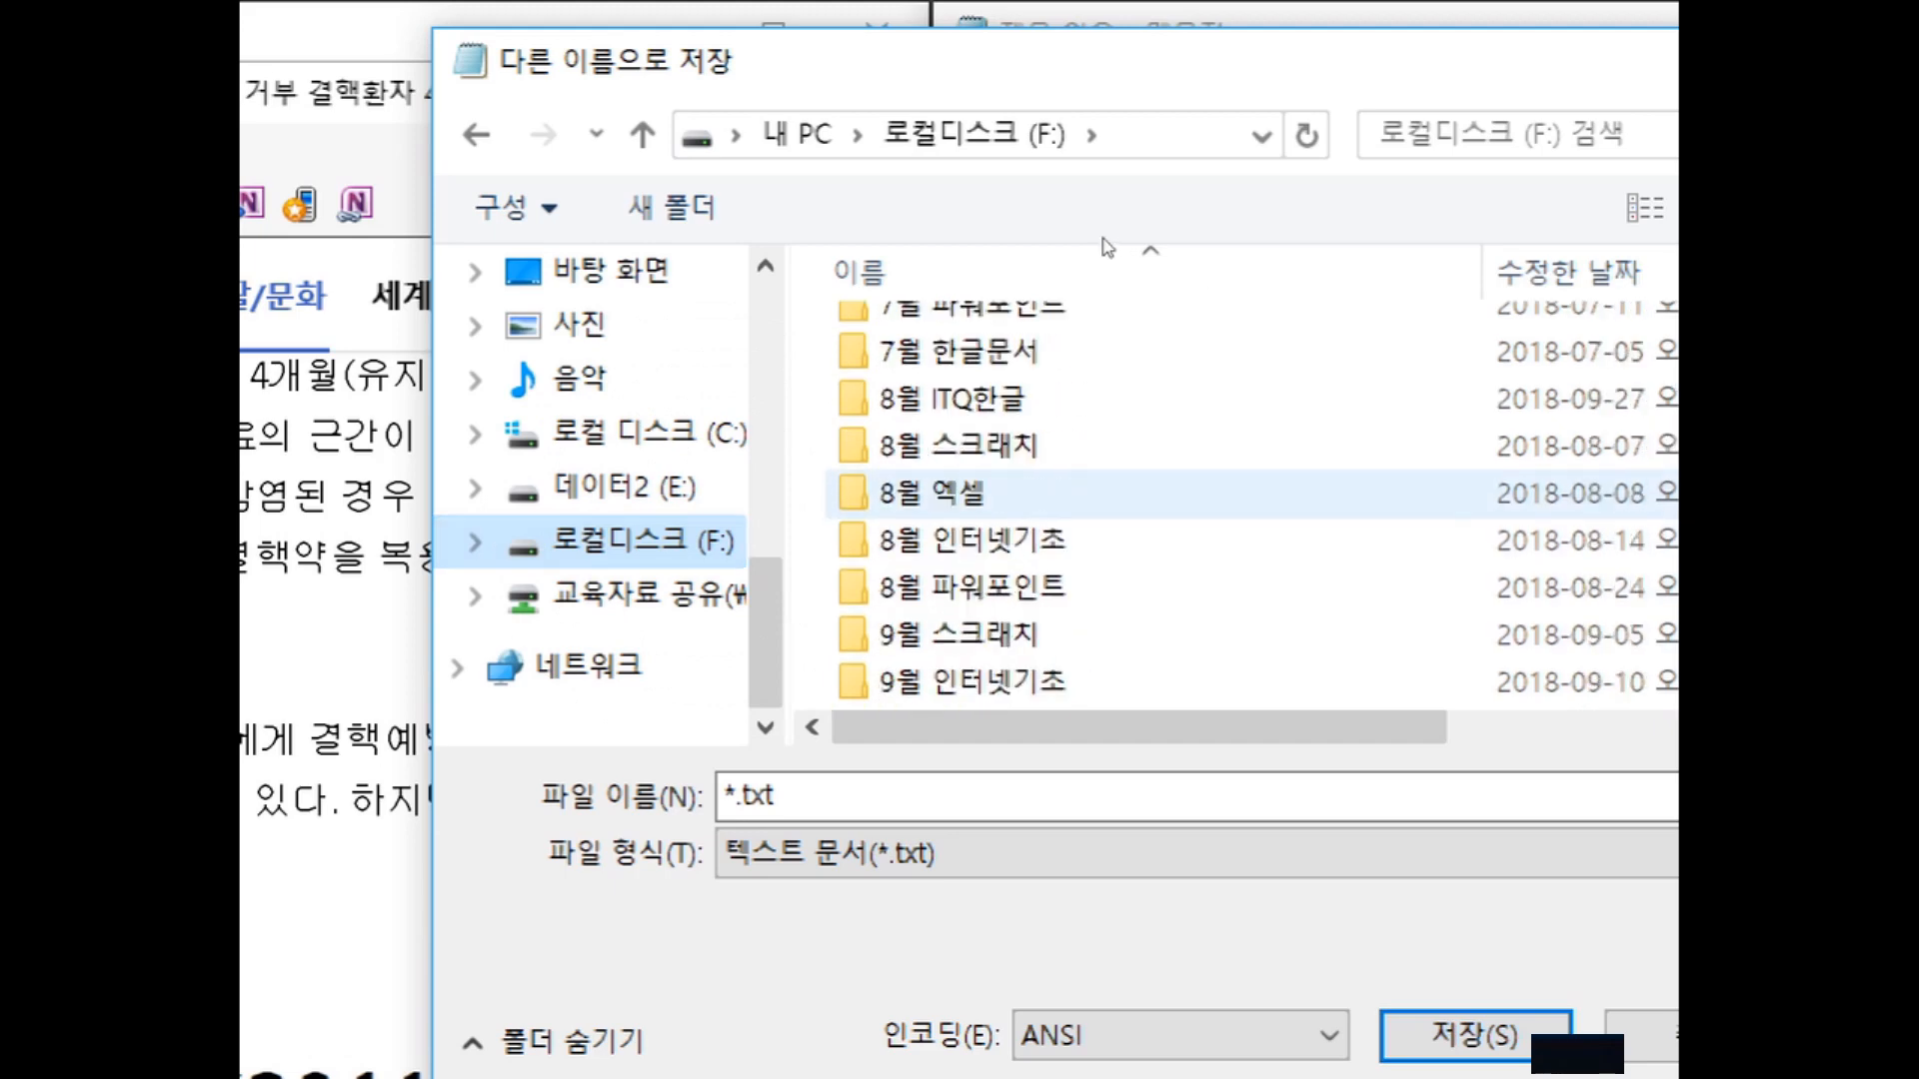
pyautogui.scroll(-2, 1108, 250)
pyautogui.scroll(1, 1111, 223)
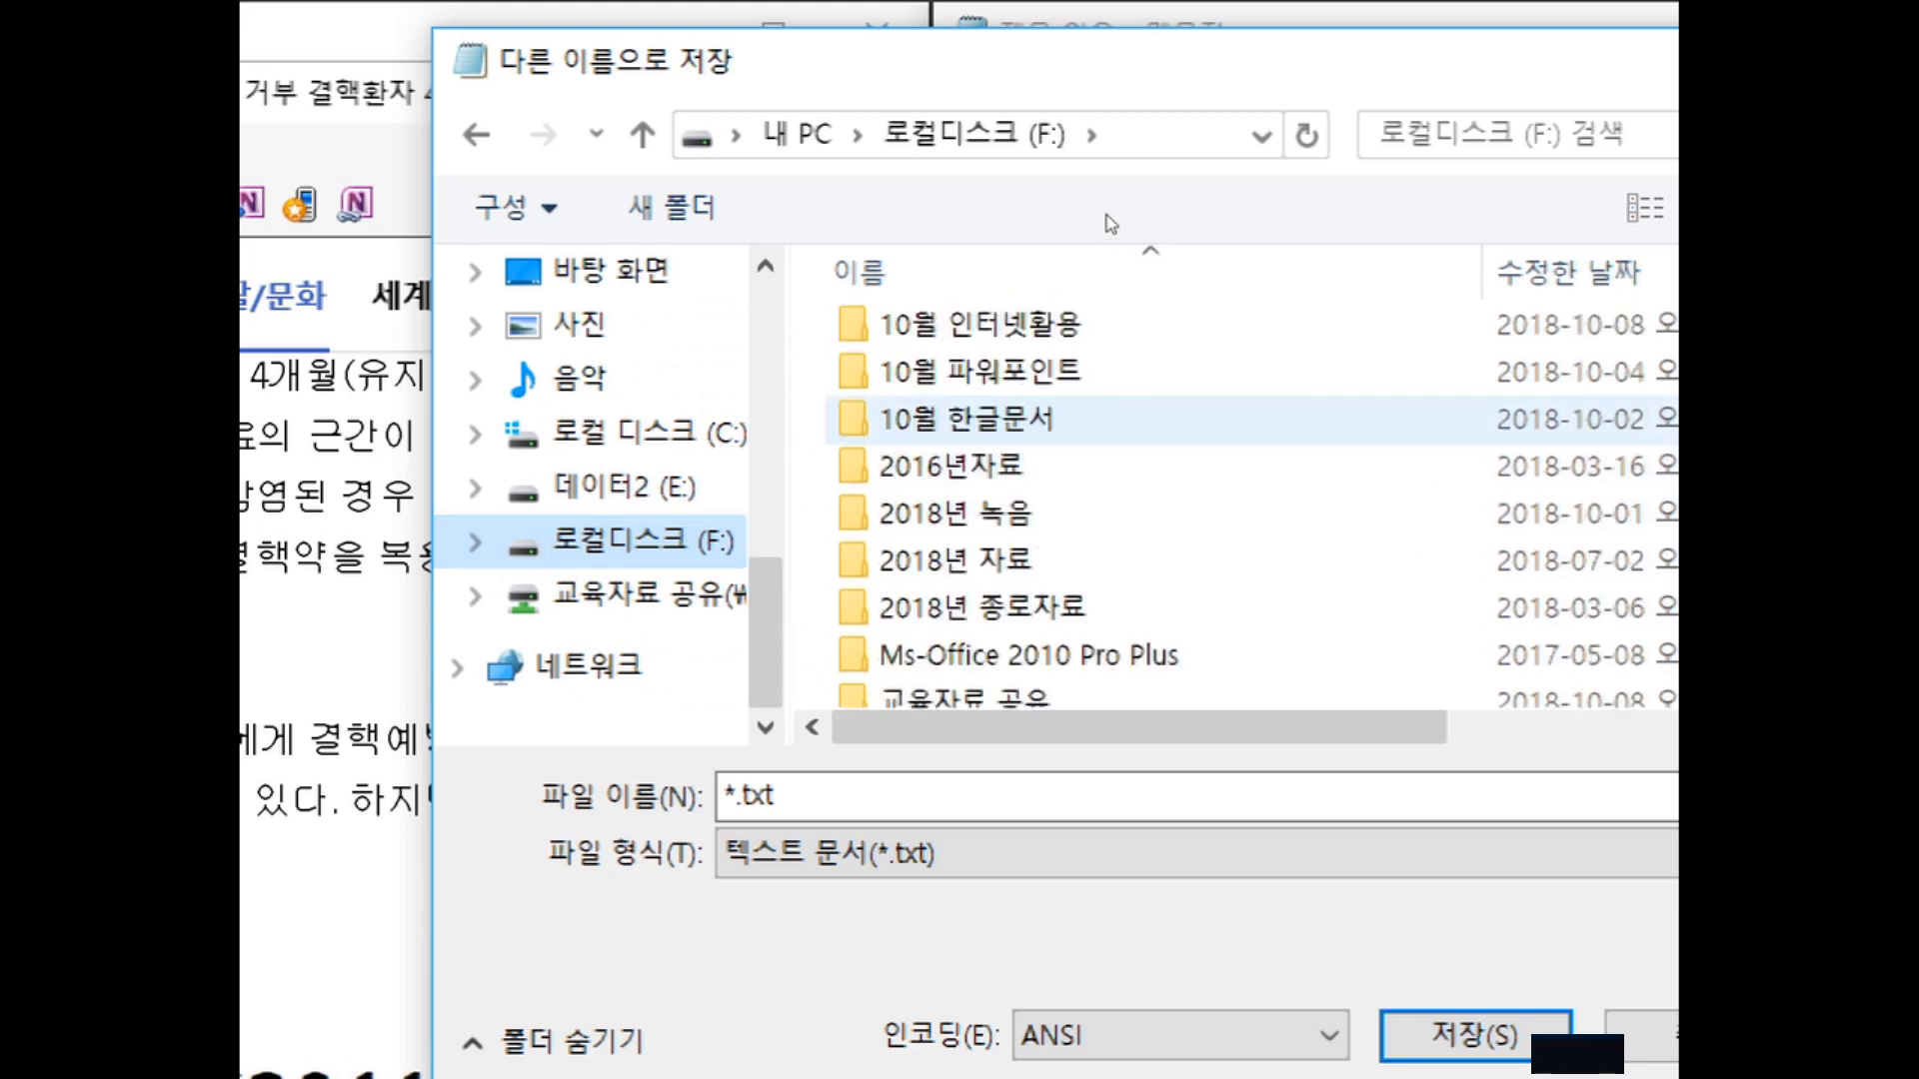
pyautogui.scroll(1, 1109, 224)
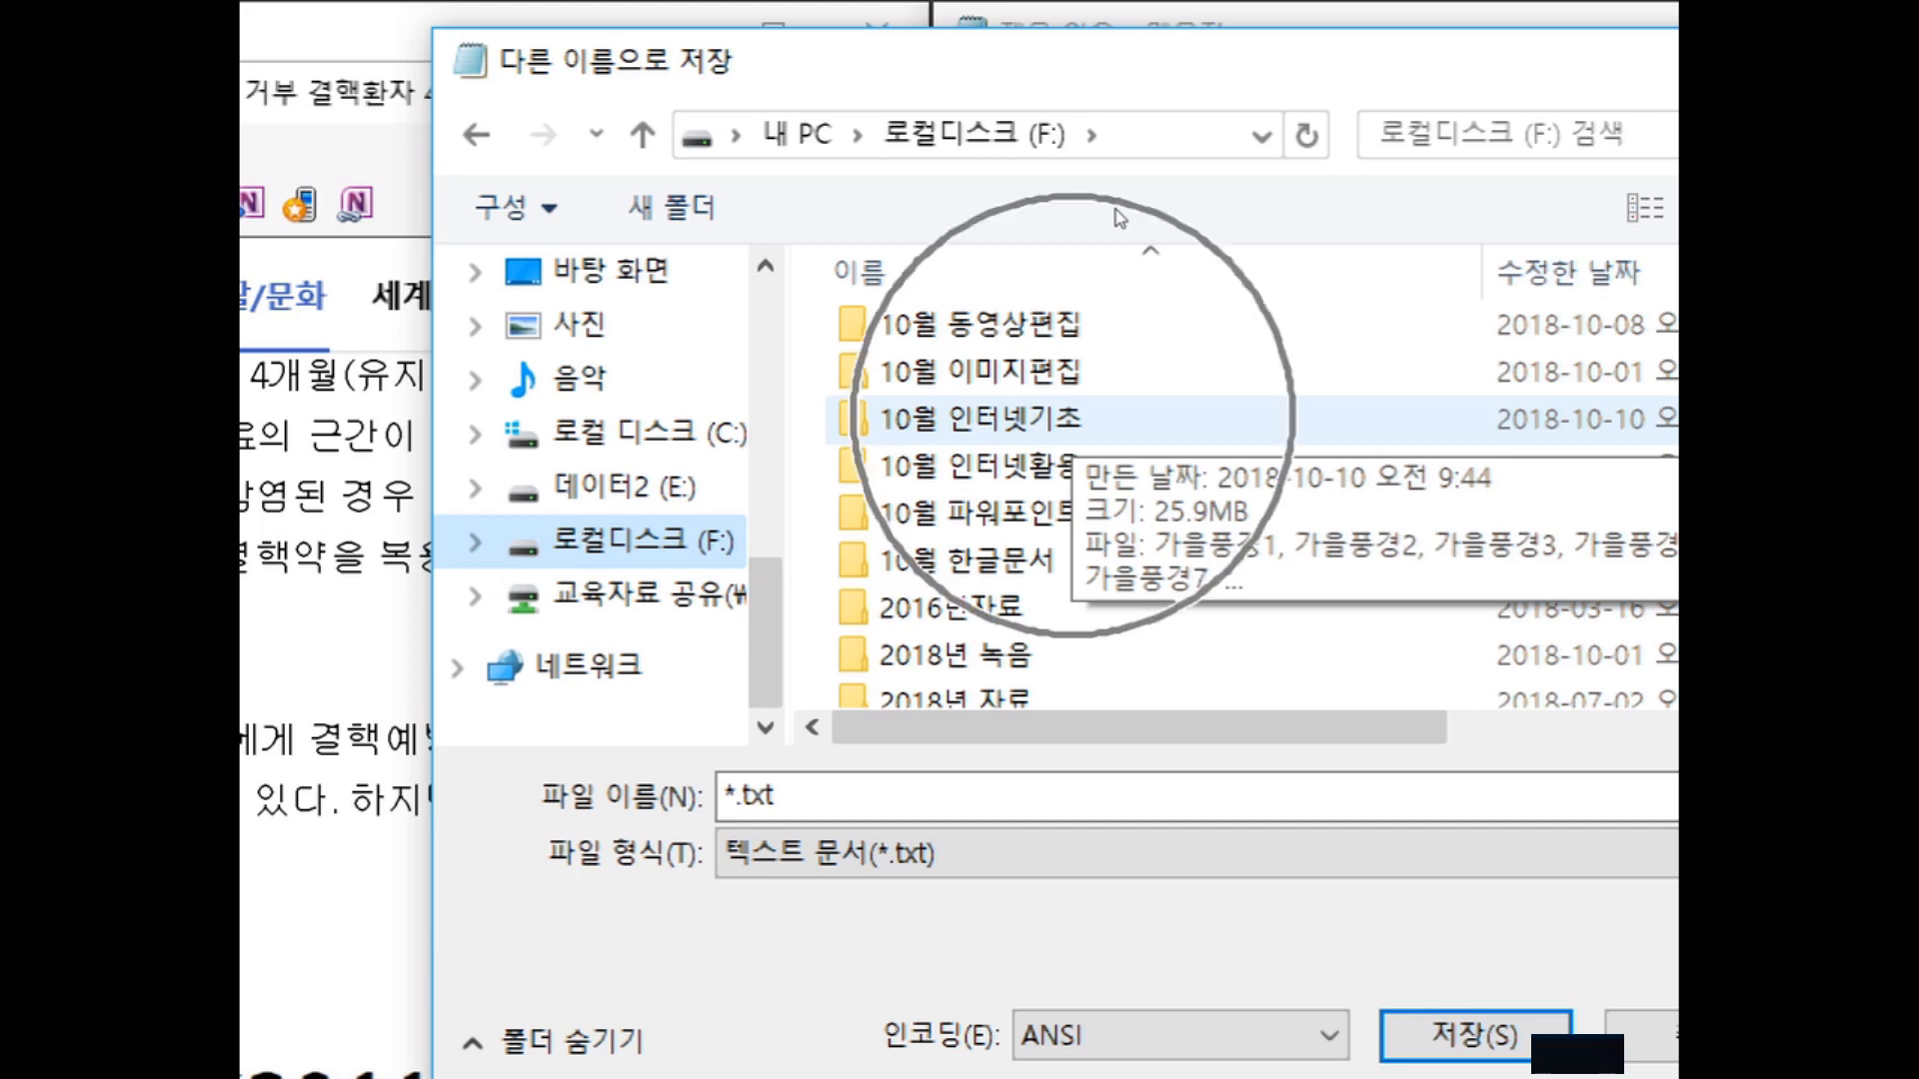
pyautogui.doubleClick(1119, 419)
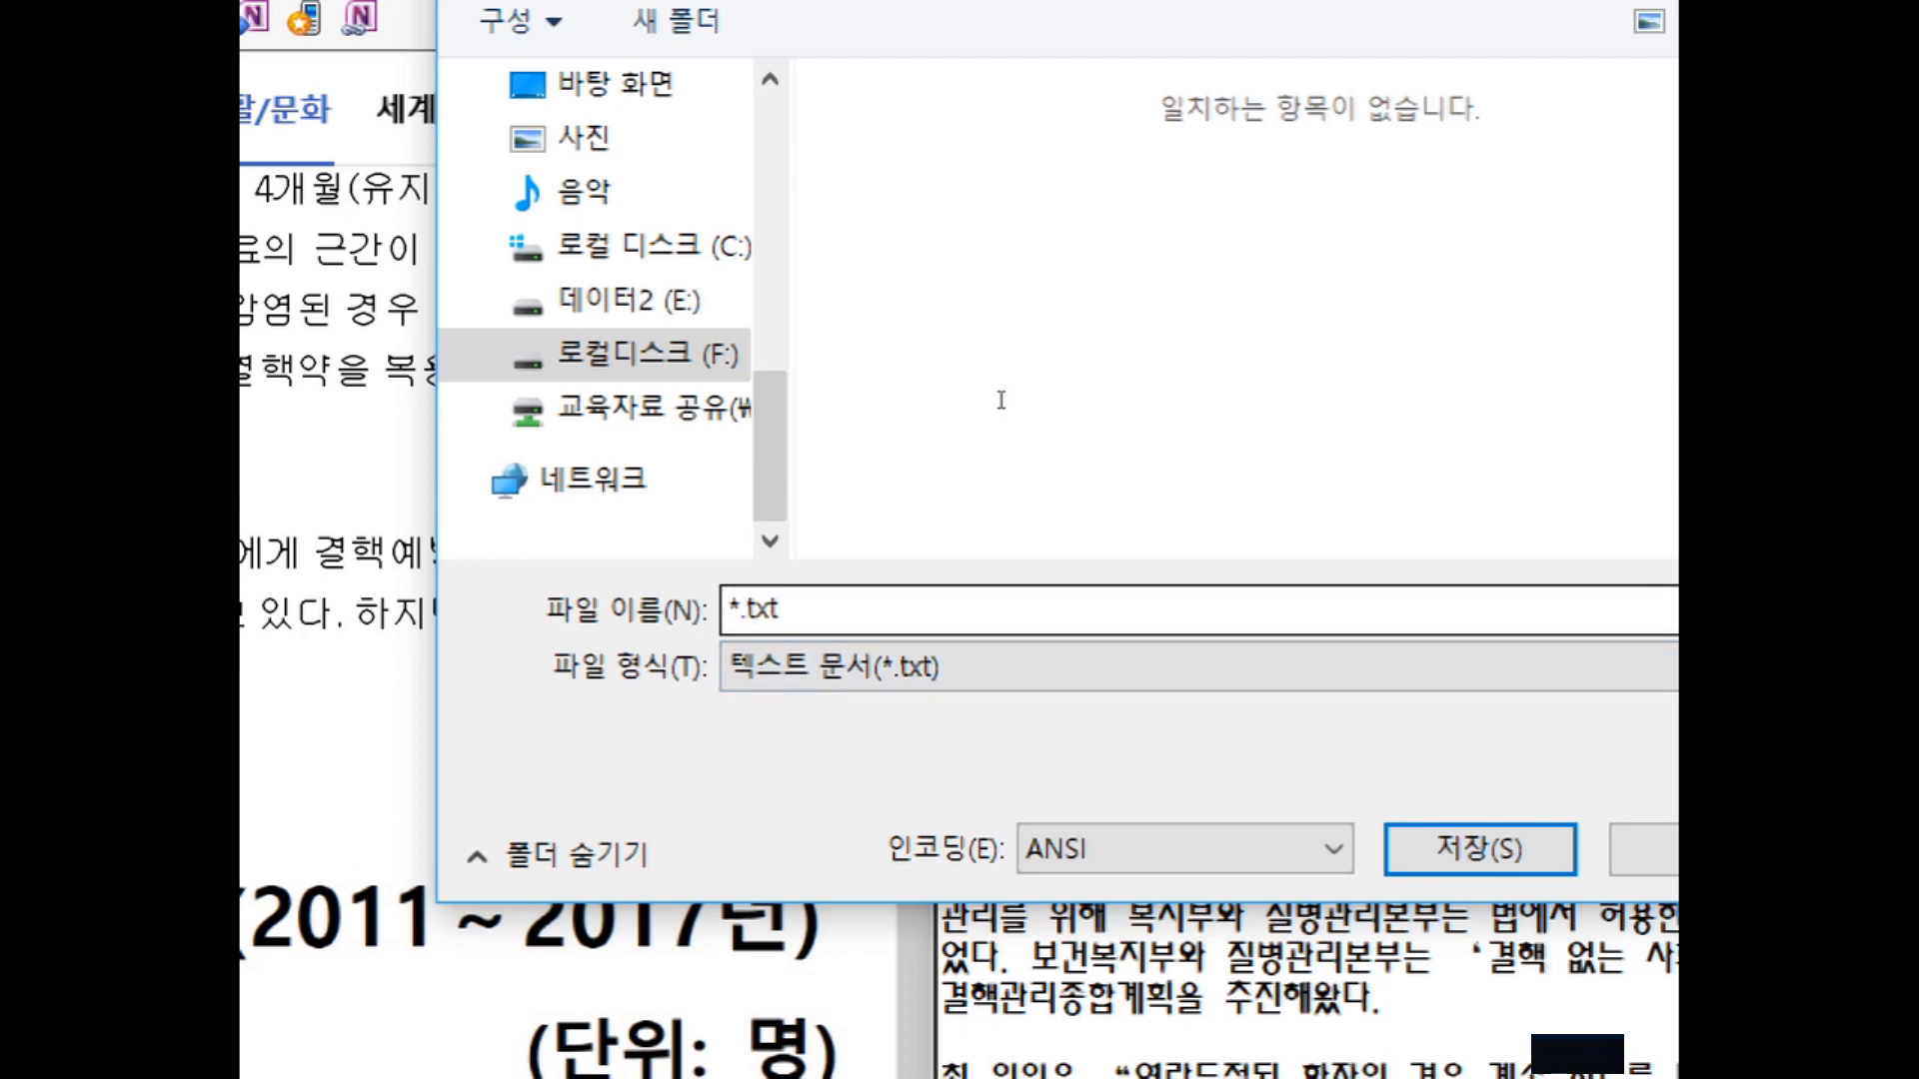
# - Name the text file 결핵 and save it in the chosen folder
pyautogui.press('ctrl')
pyautogui.click(846, 602)
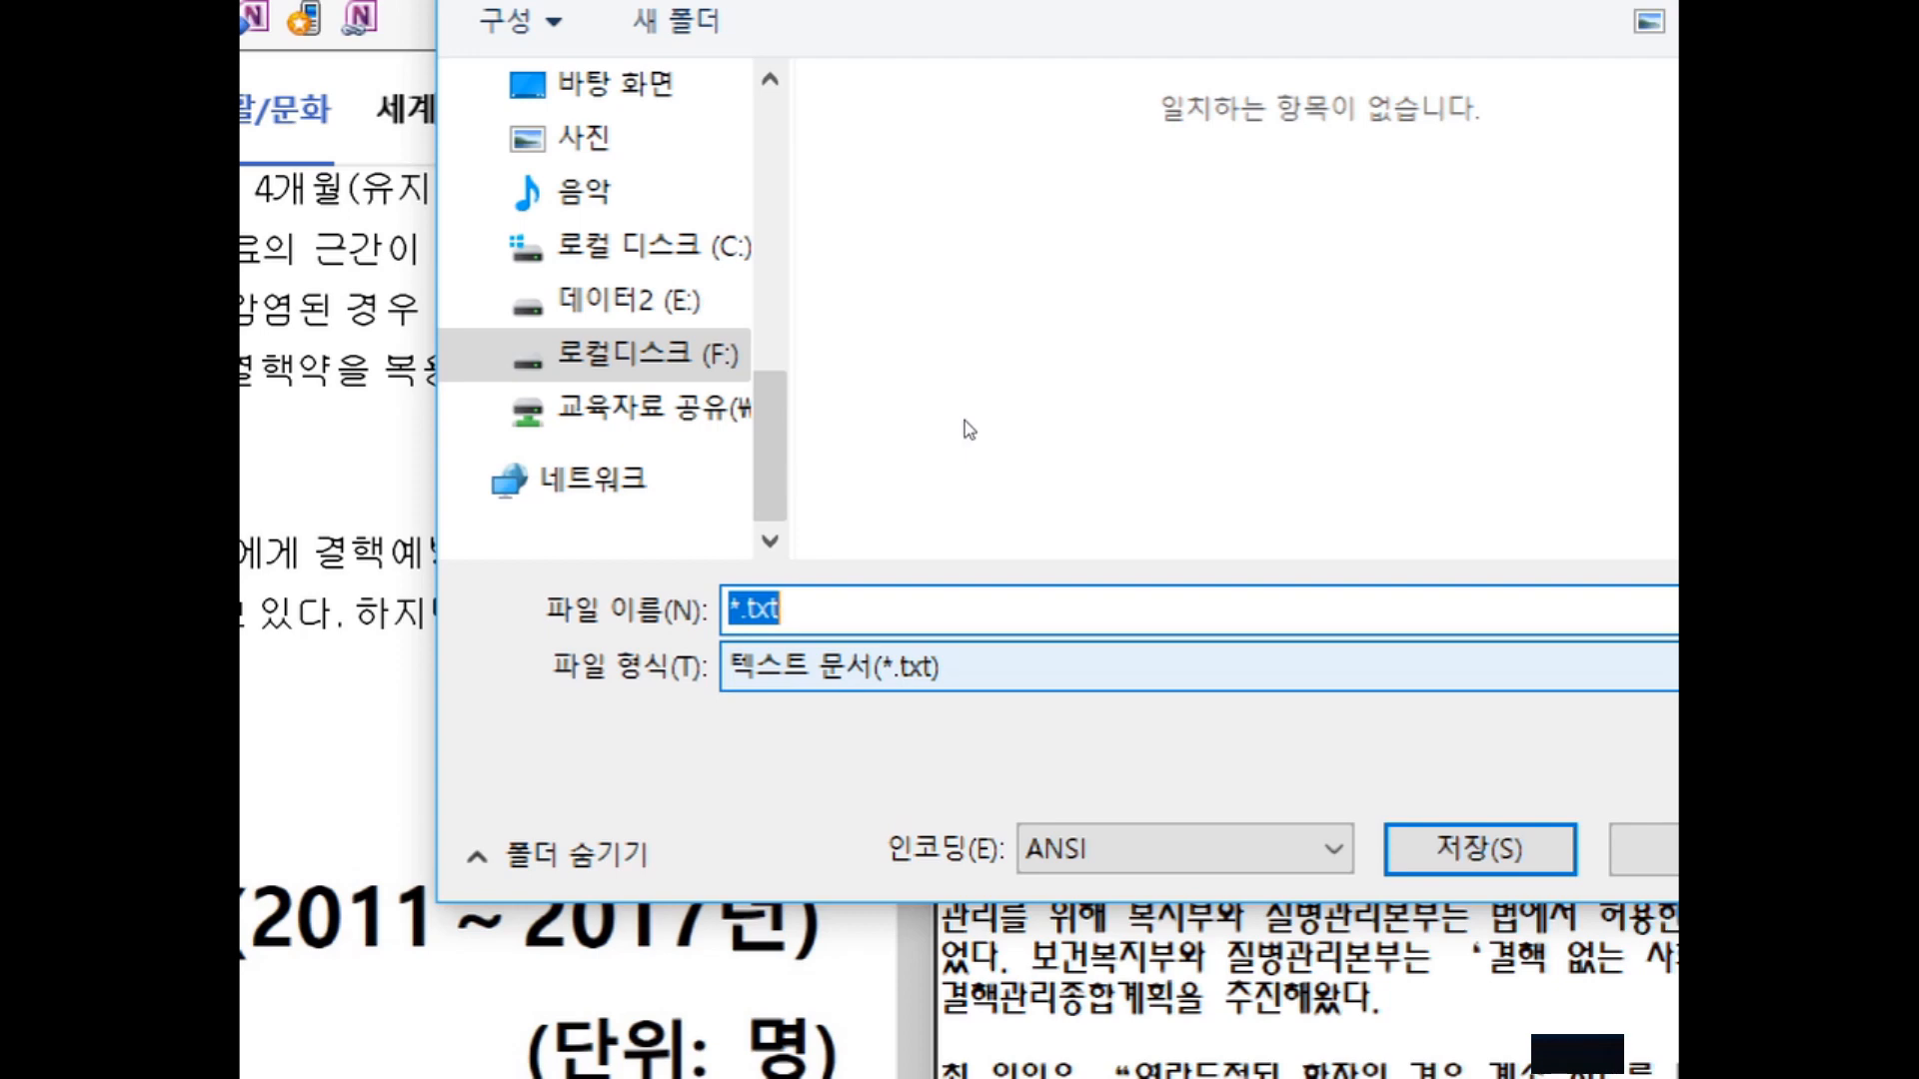
pyautogui.write('결핵')
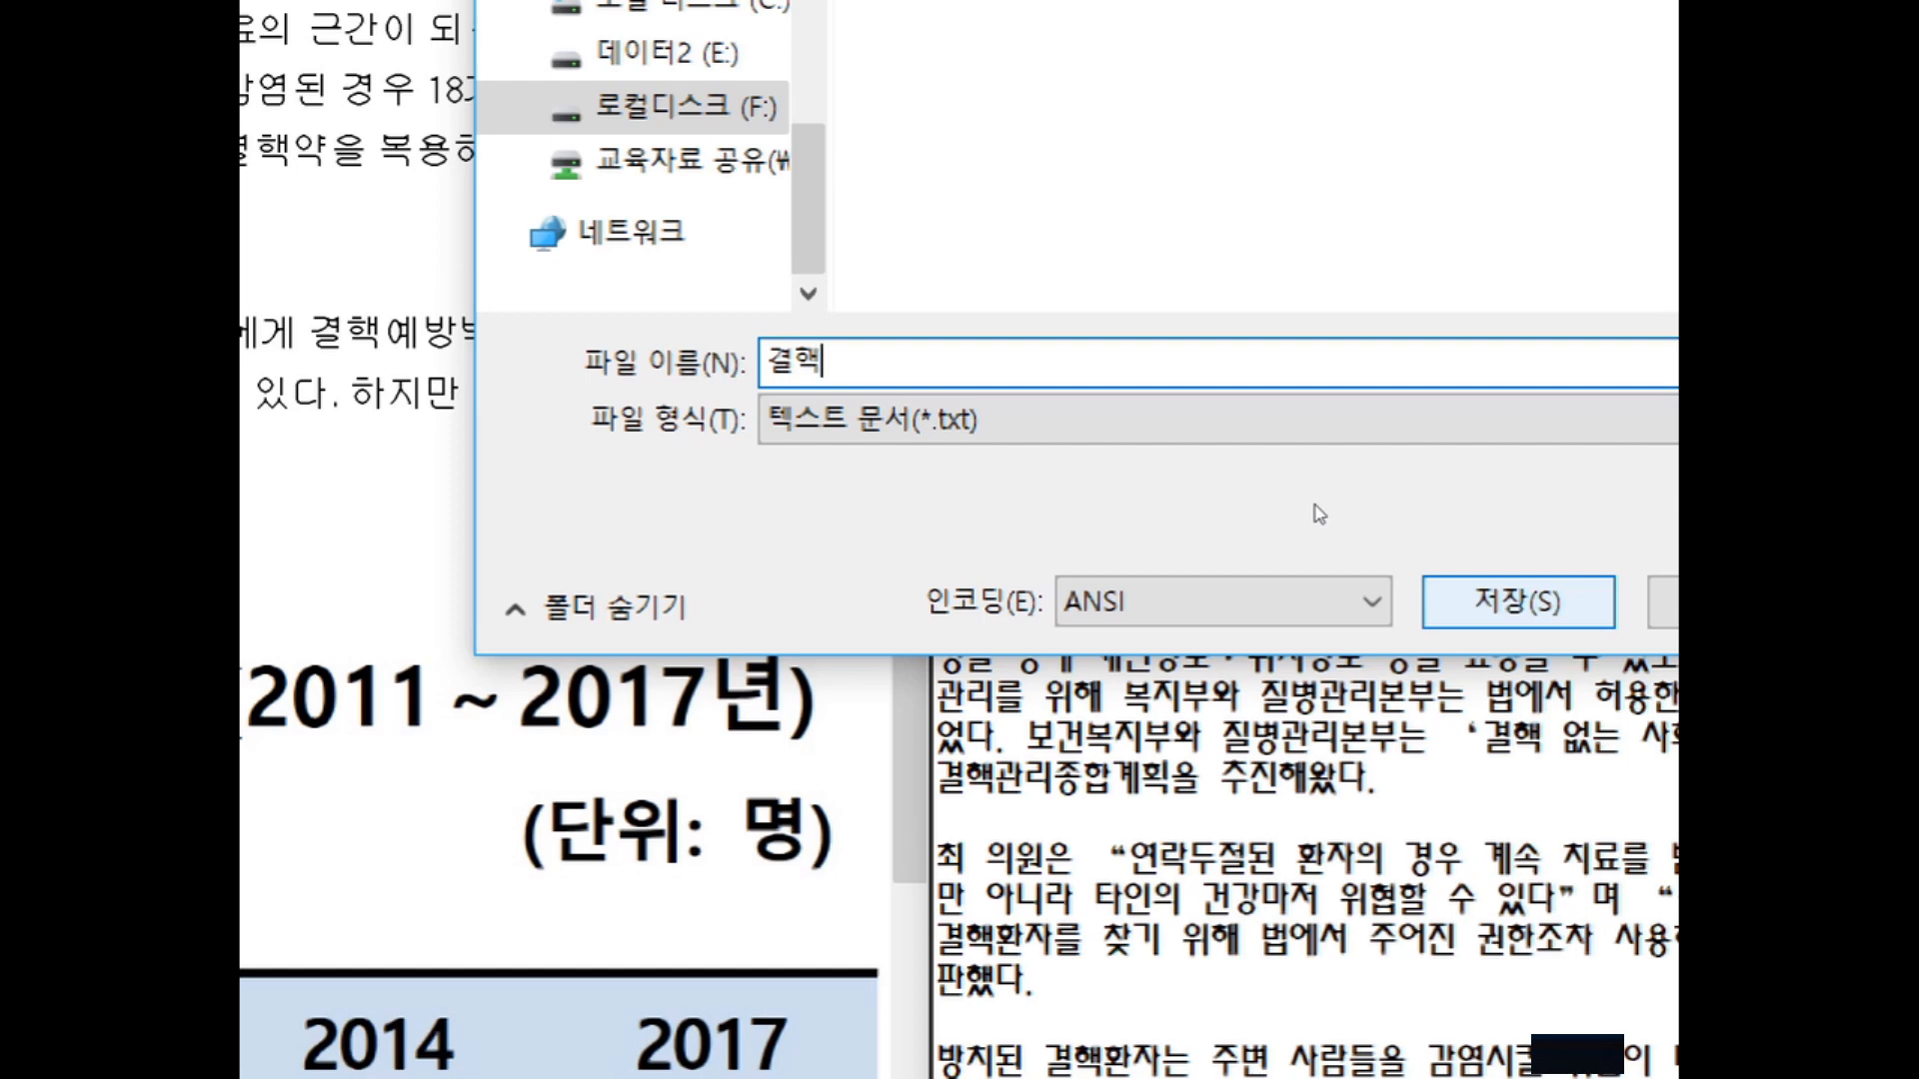
pyautogui.press('Return')
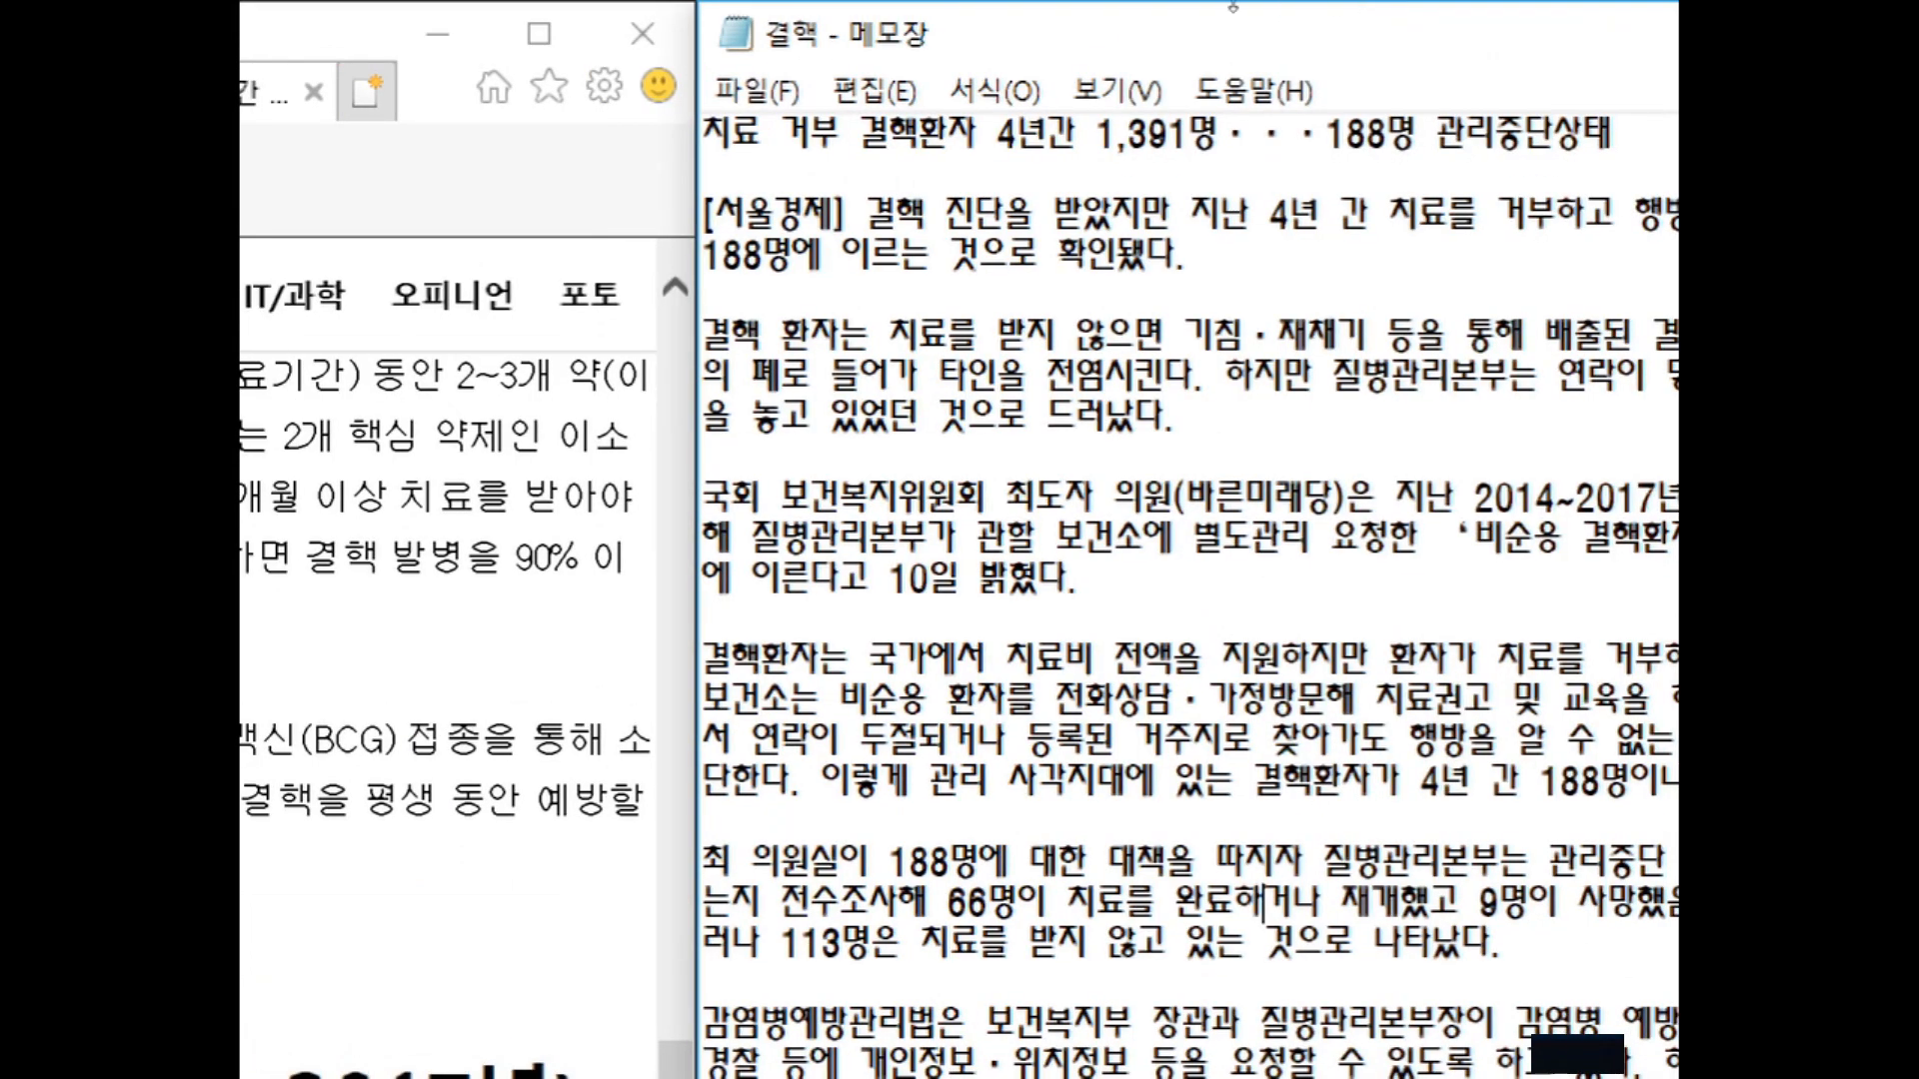
# - Create a new blank document in Notepad
pyautogui.press('alt')
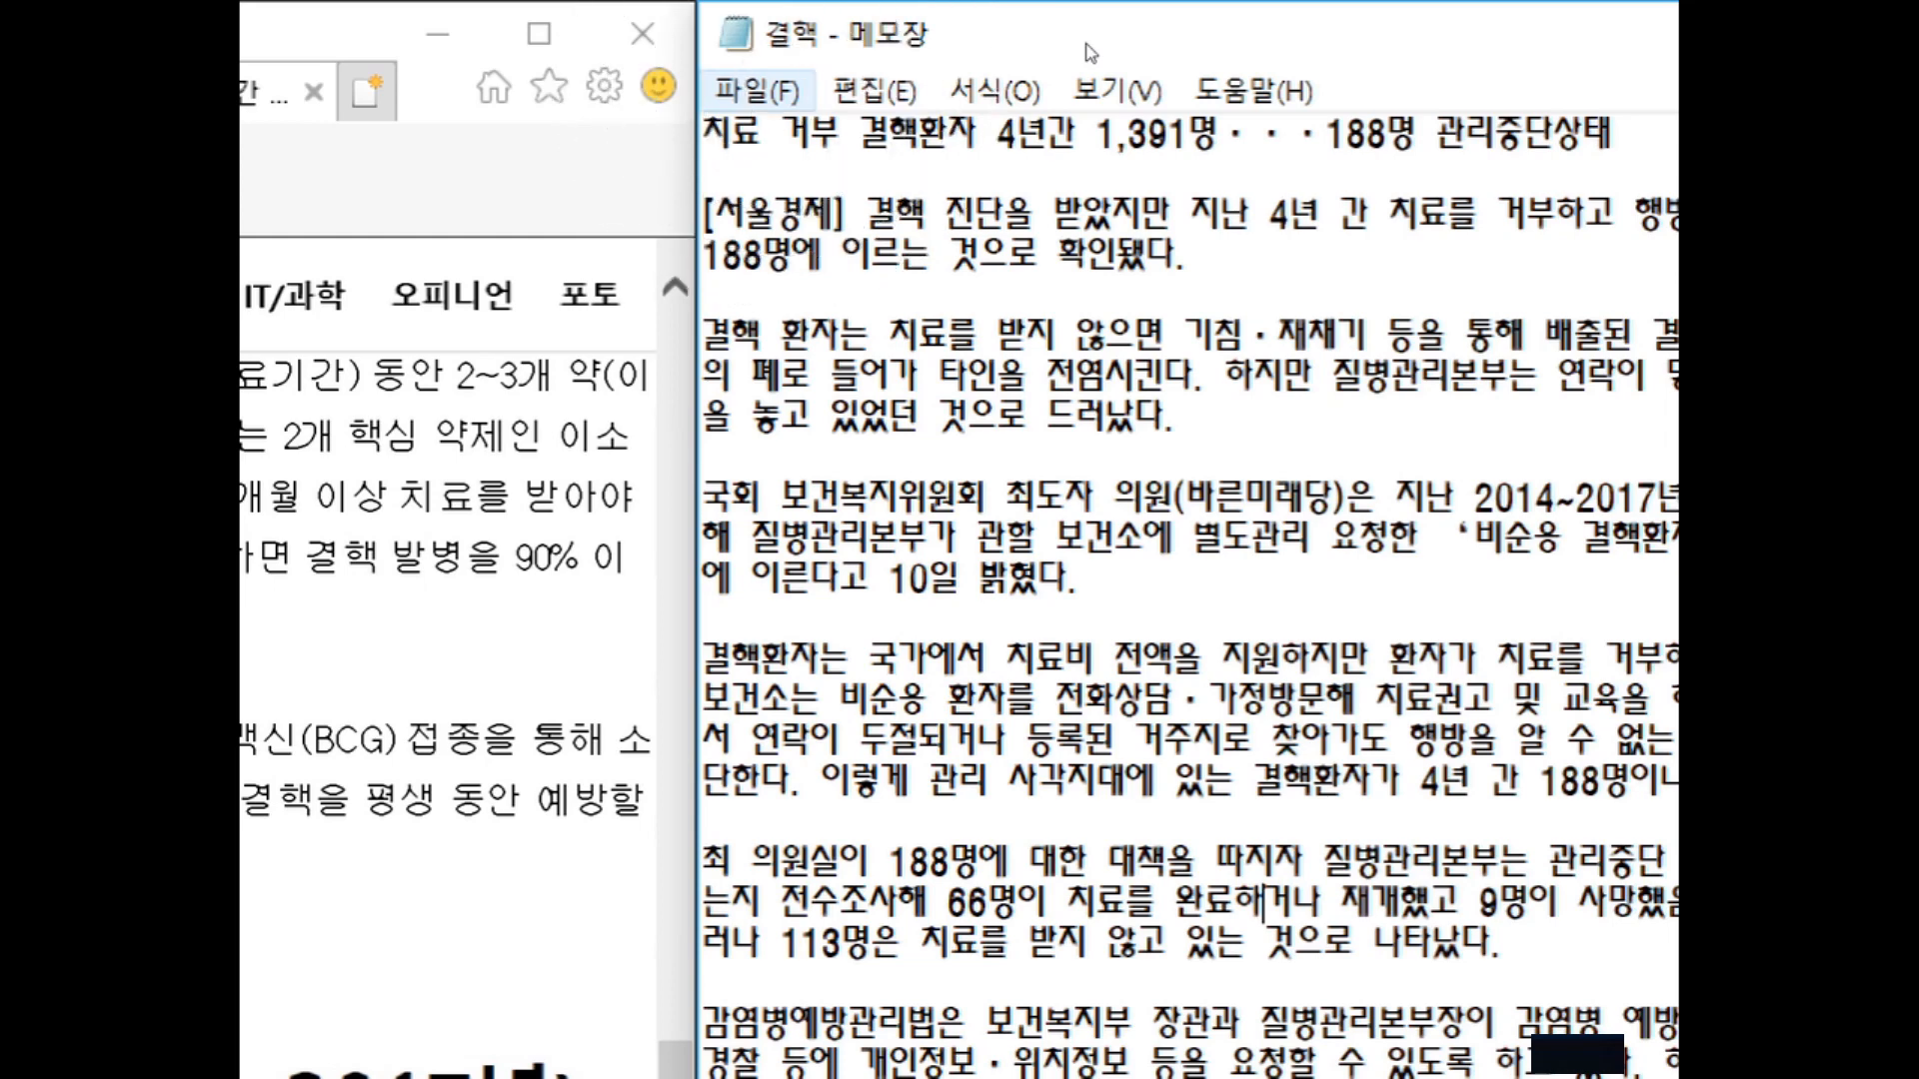
pyautogui.press('Return')
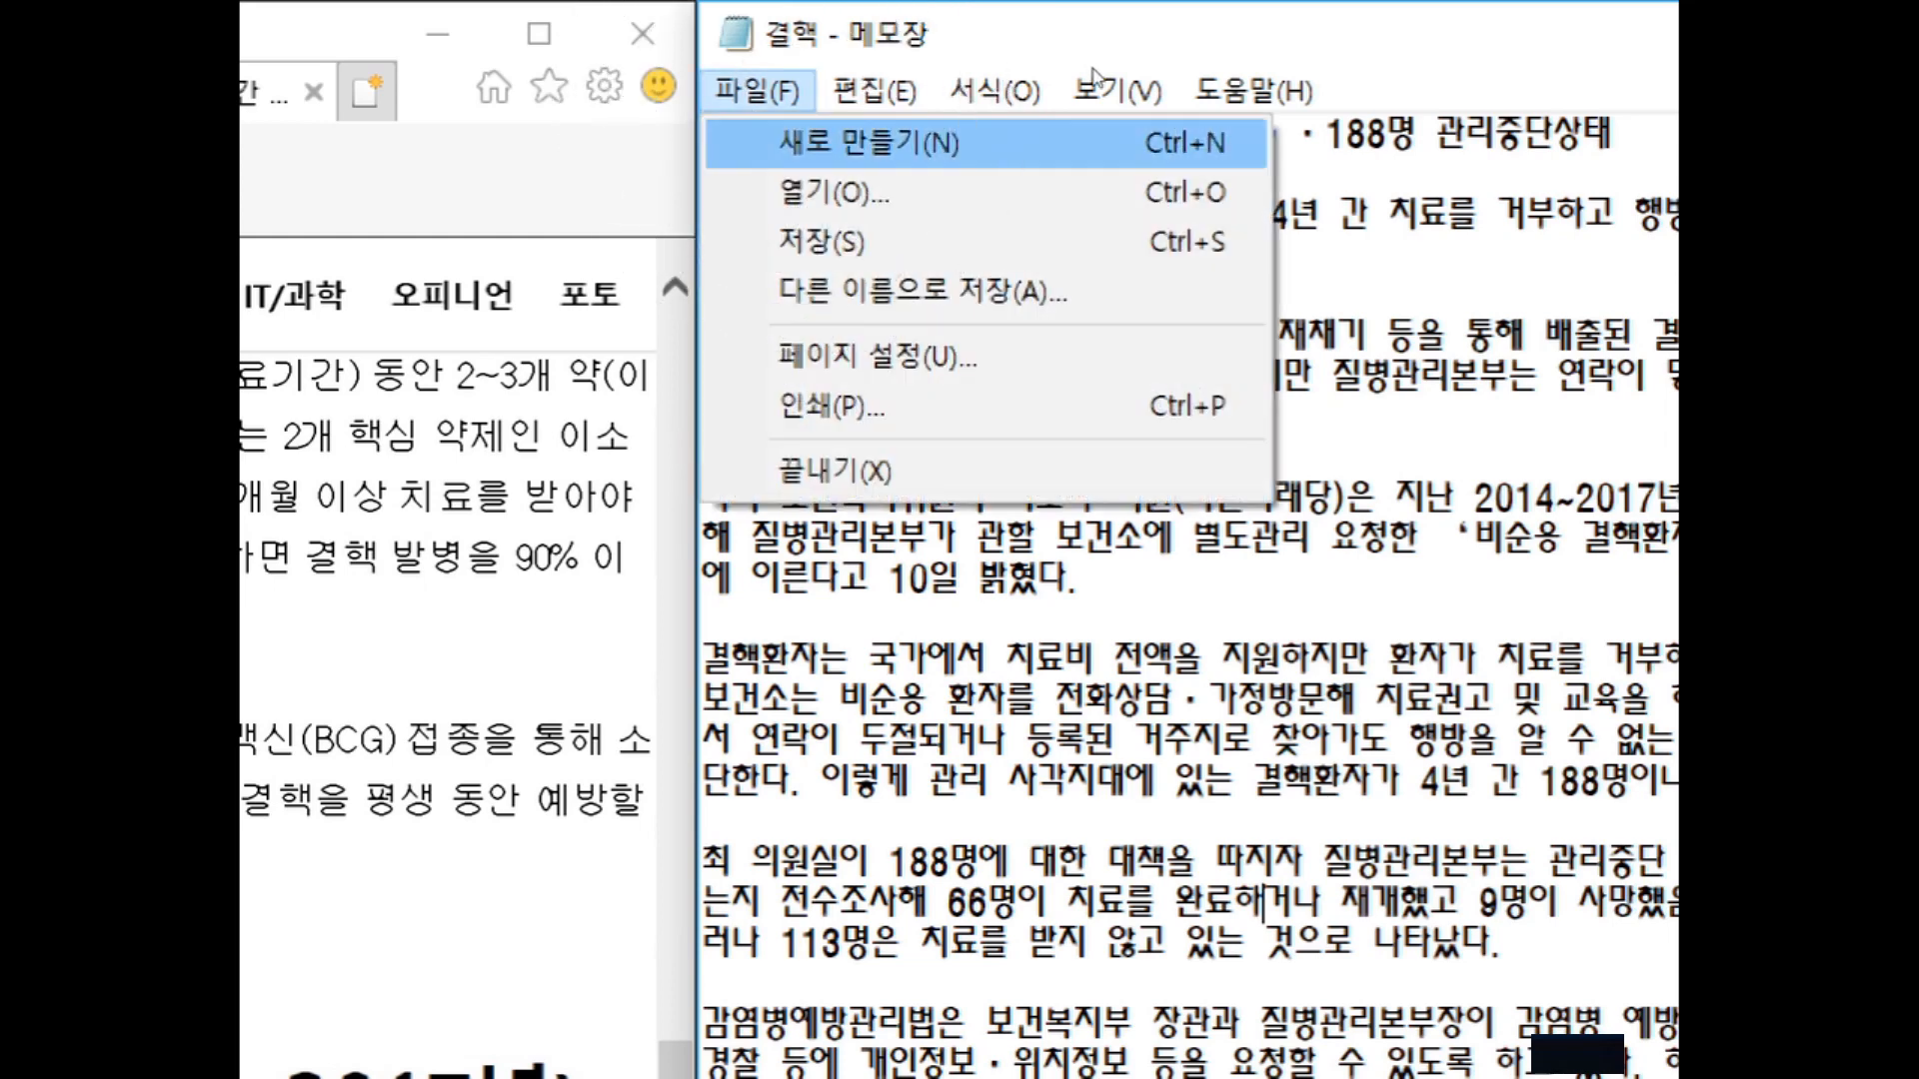
pyautogui.press('Return')
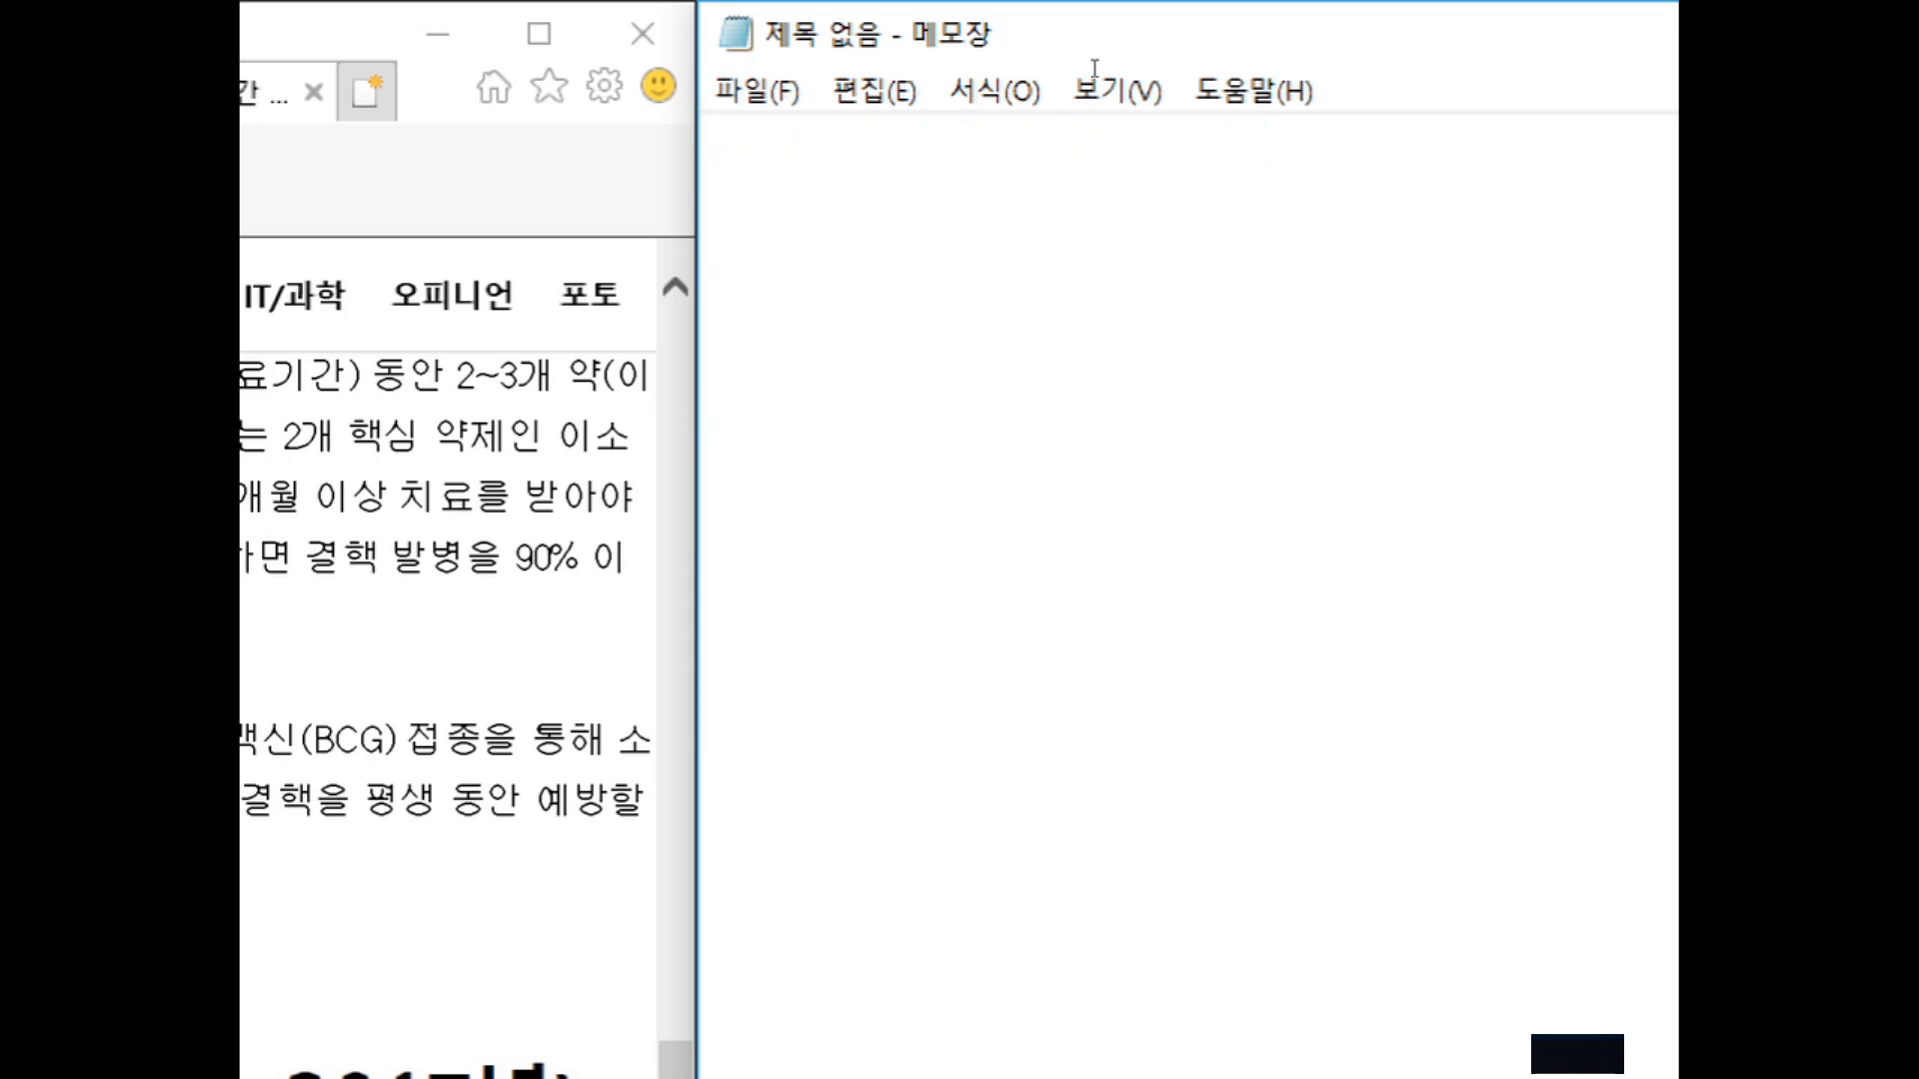
# - Switch to Internet Explorer, clear the text selection in the tuberculosis article and go back to the 생활/문화 news list
pyautogui.tripleClick(778, 340)
pyautogui.click(778, 341)
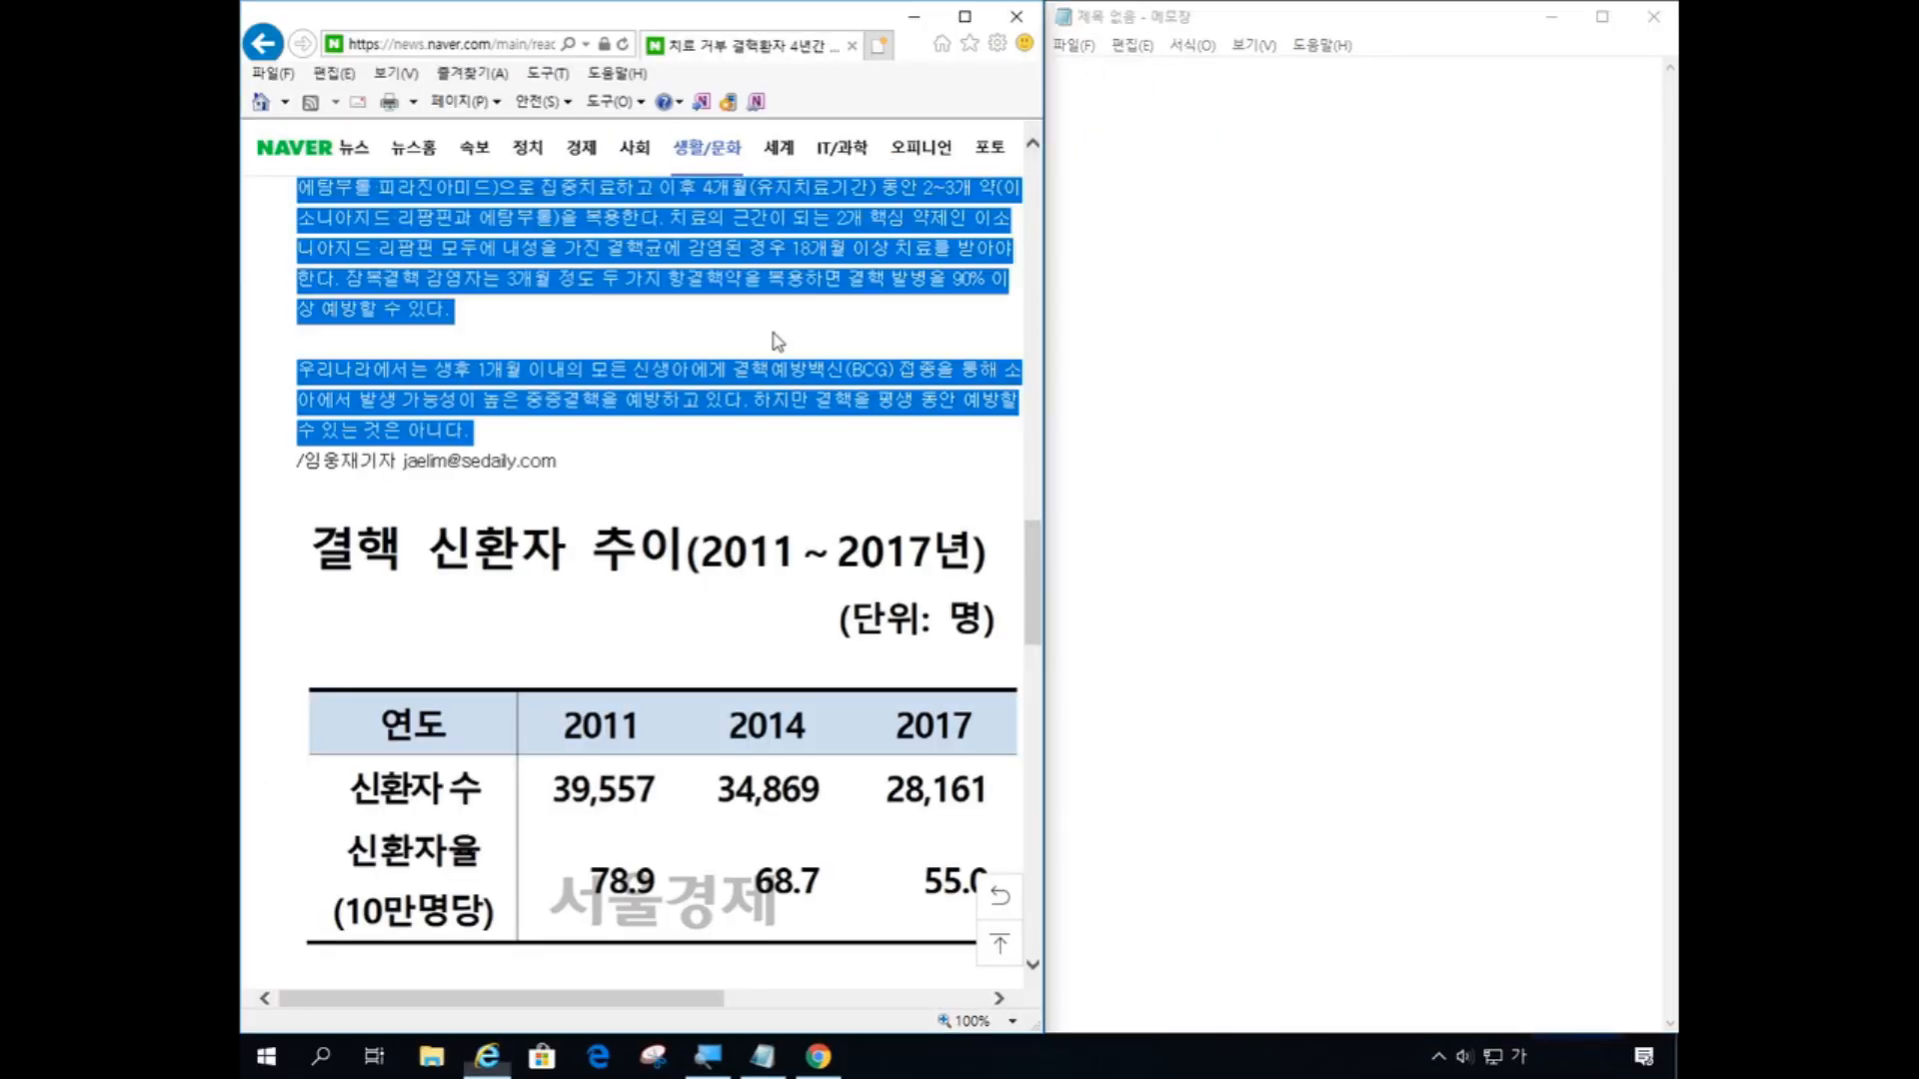
pyautogui.press('ctrl')
pyautogui.press('ctrl')
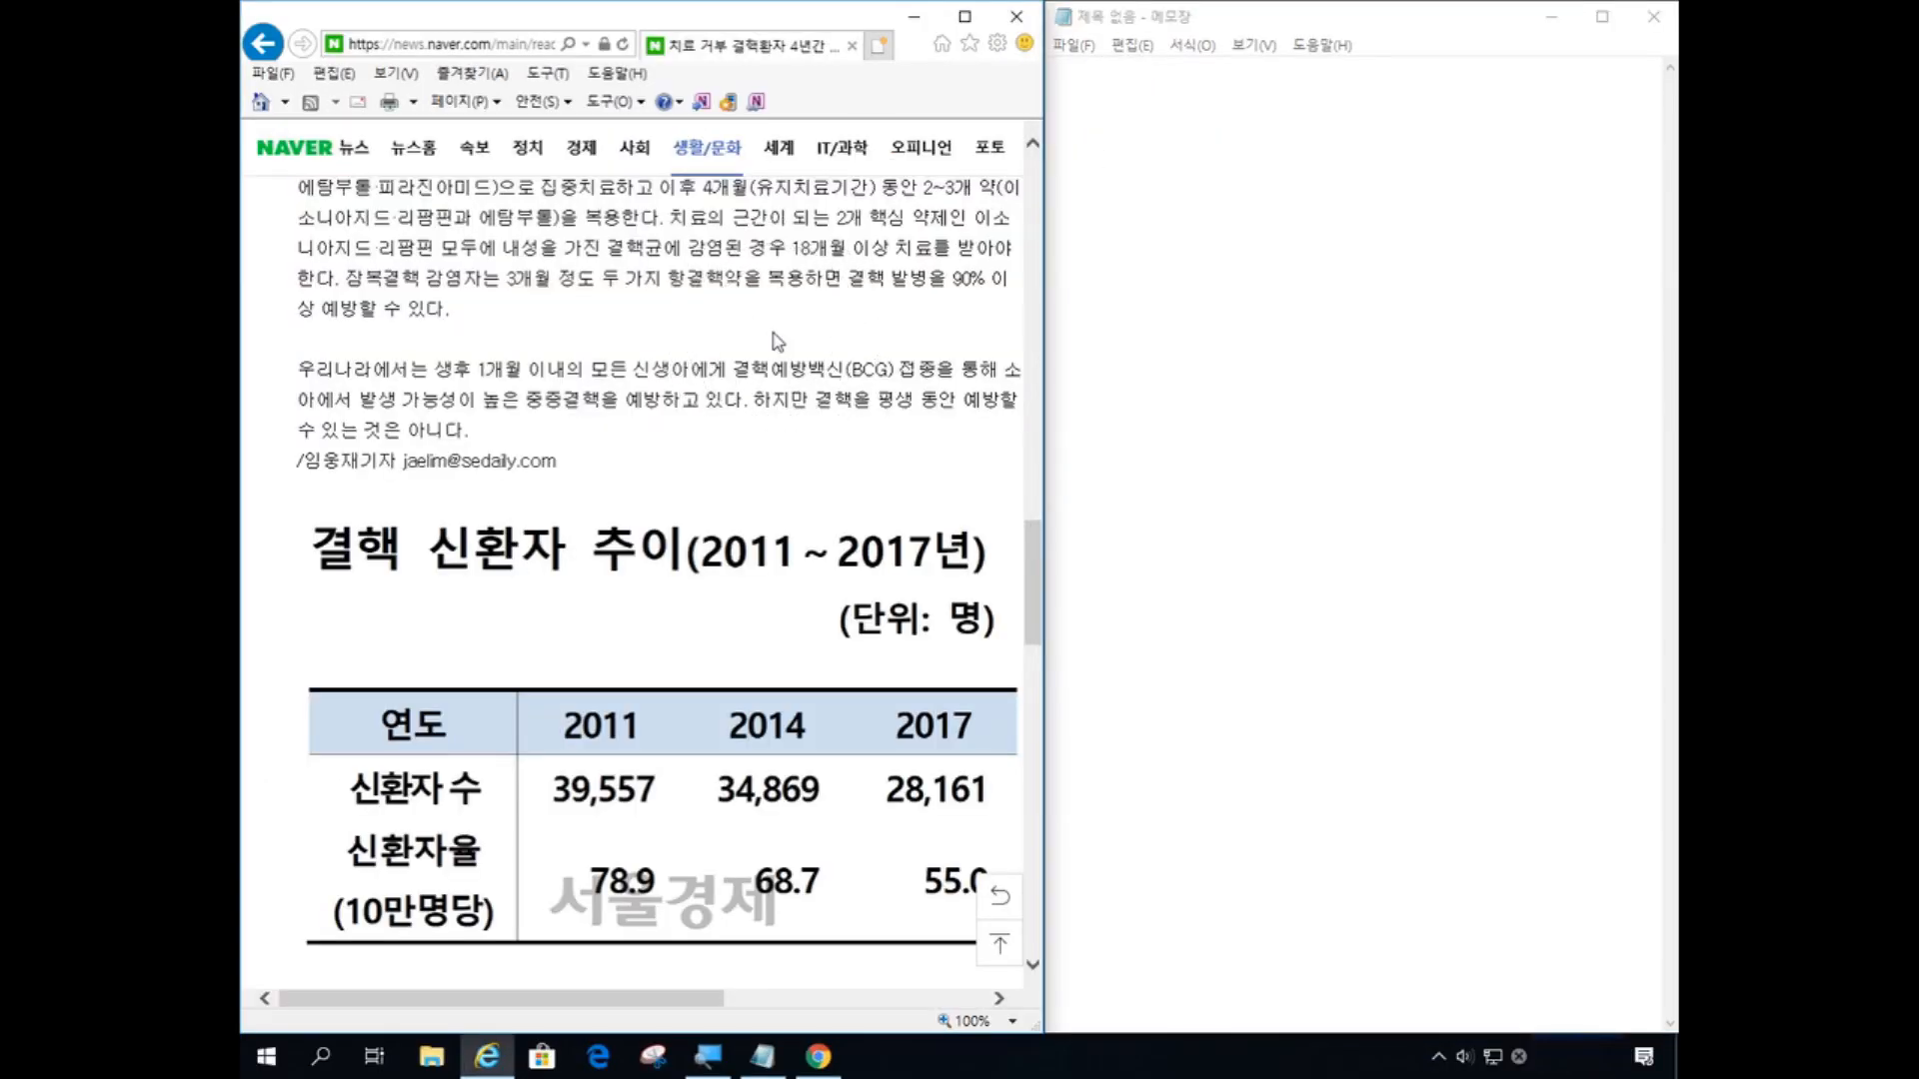
pyautogui.press('ctrl')
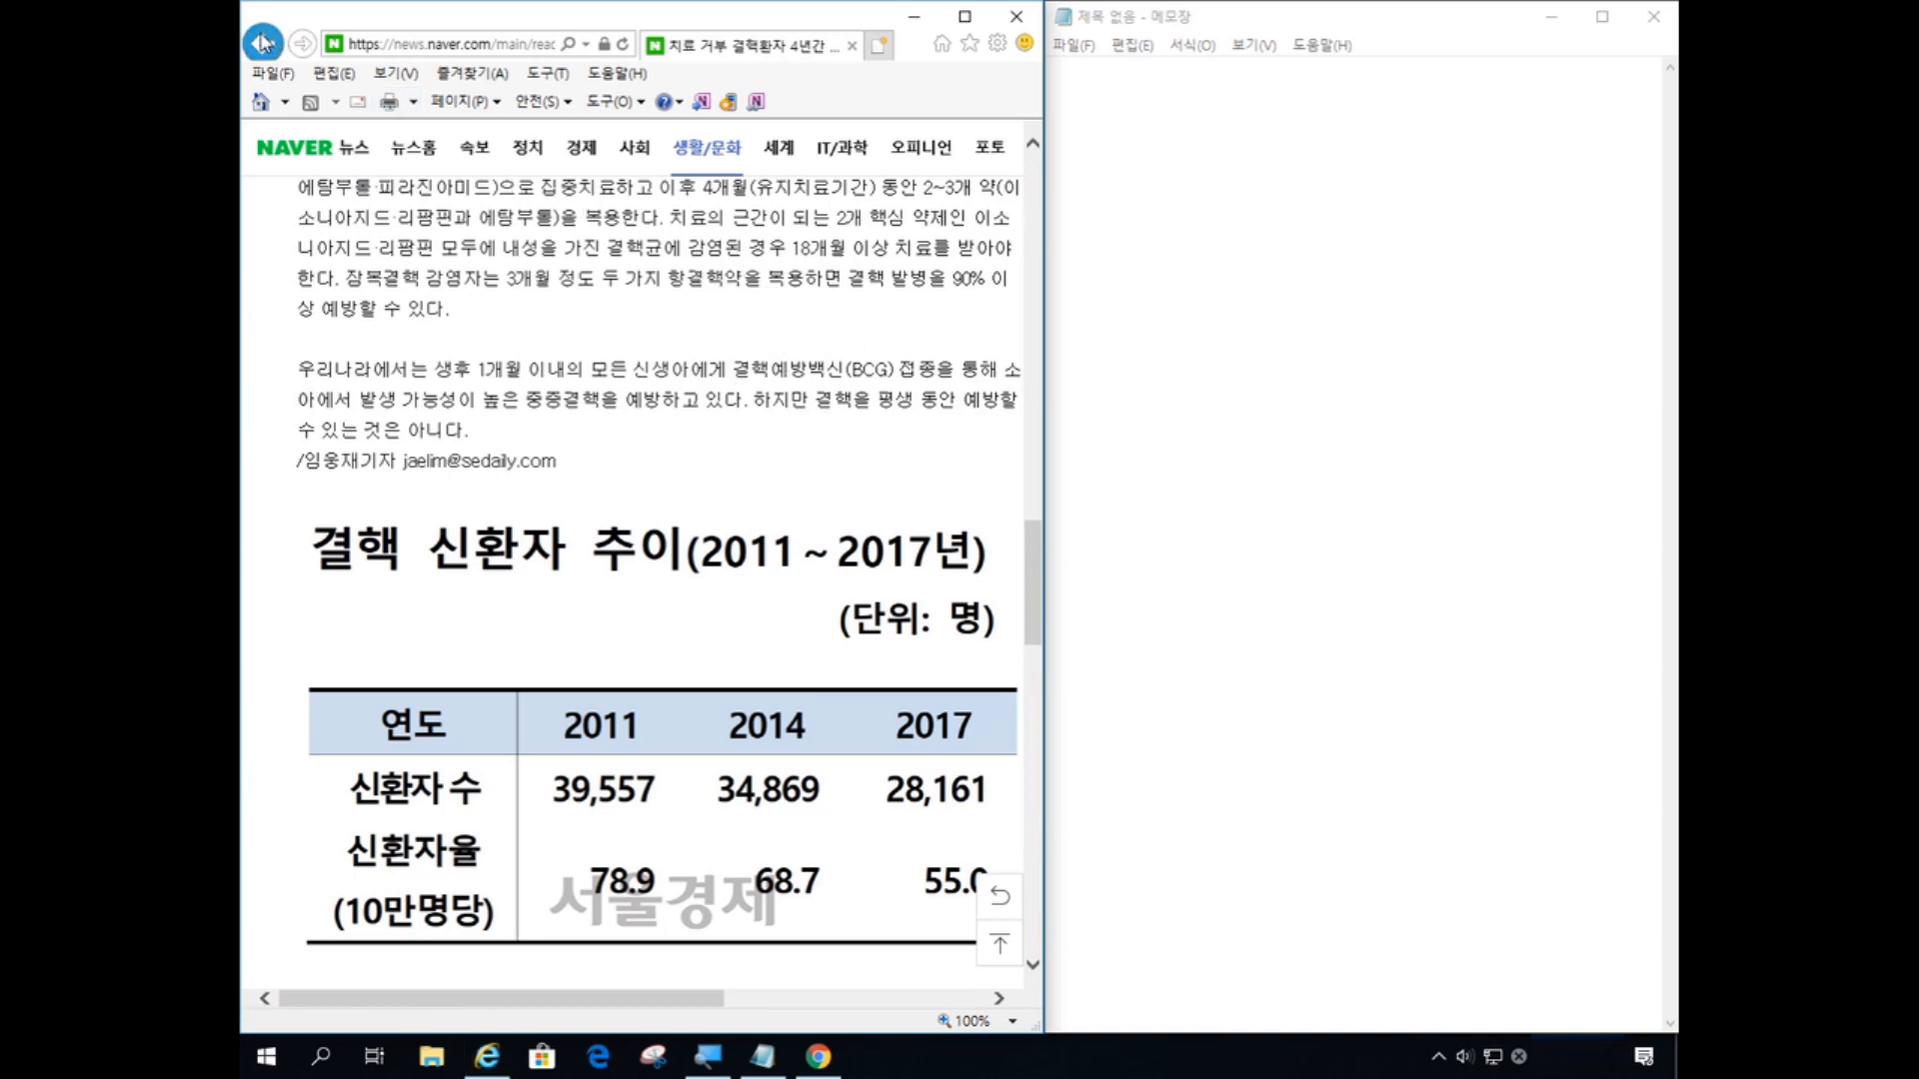
pyautogui.press('ctrl')
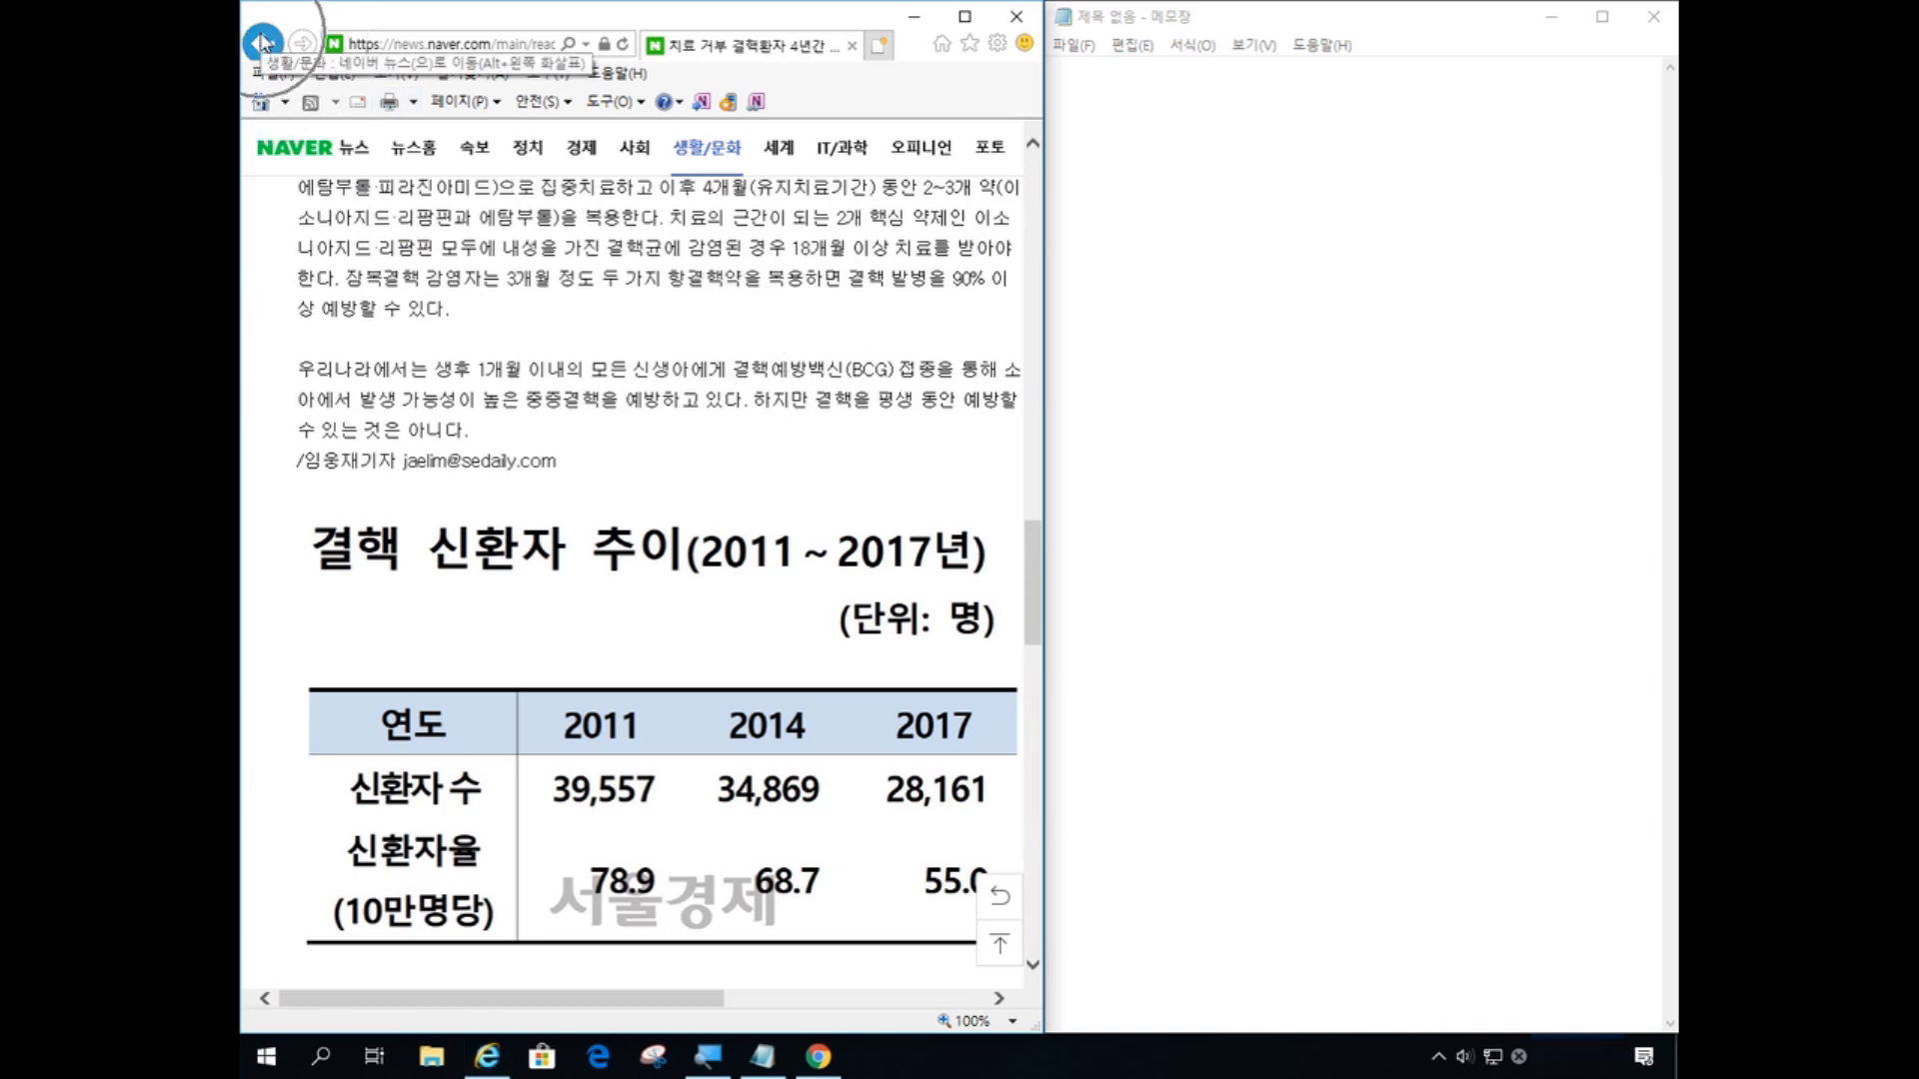
pyautogui.click(262, 42)
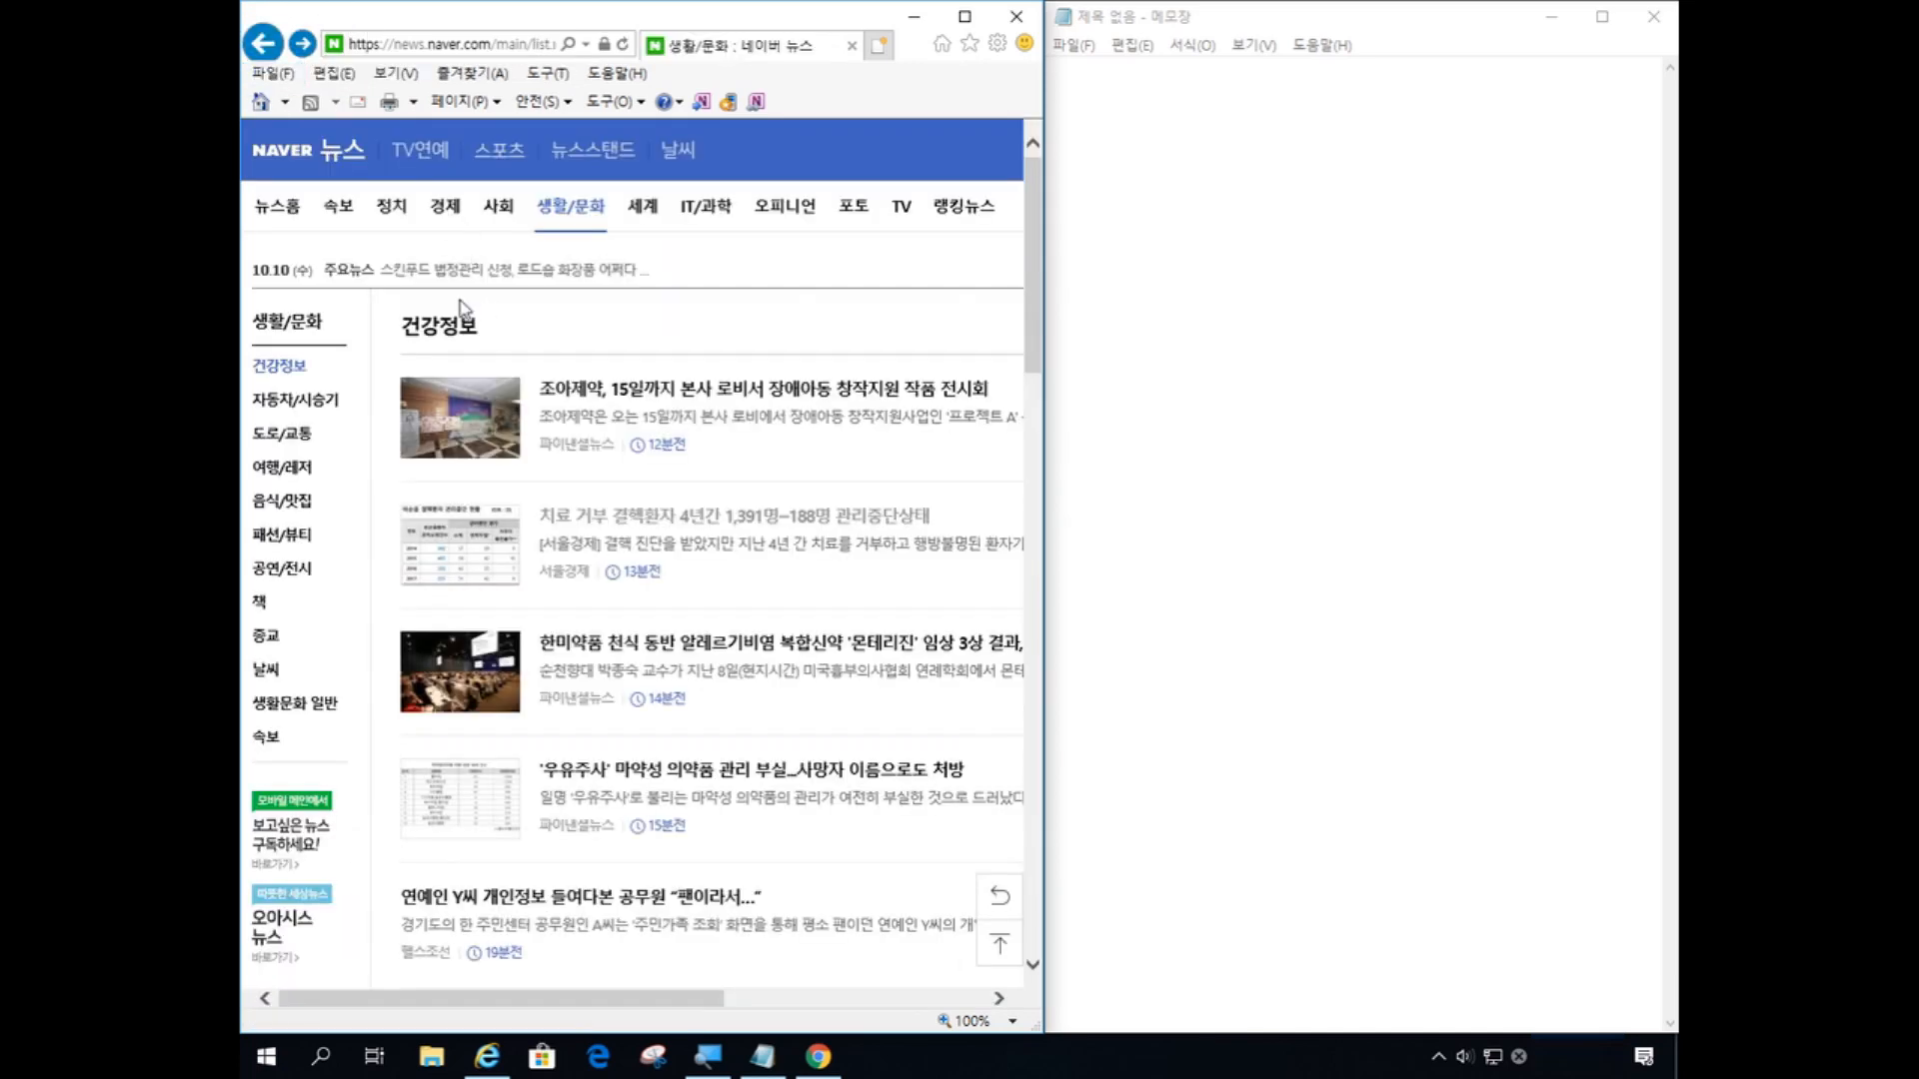
# - Reload the 건강정보 news list and open the article "잘못된 식습관에 과로, 과음까지 겹친 당신 '간경화' 주의하세요!"
pyautogui.click(286, 368)
pyautogui.click(289, 376)
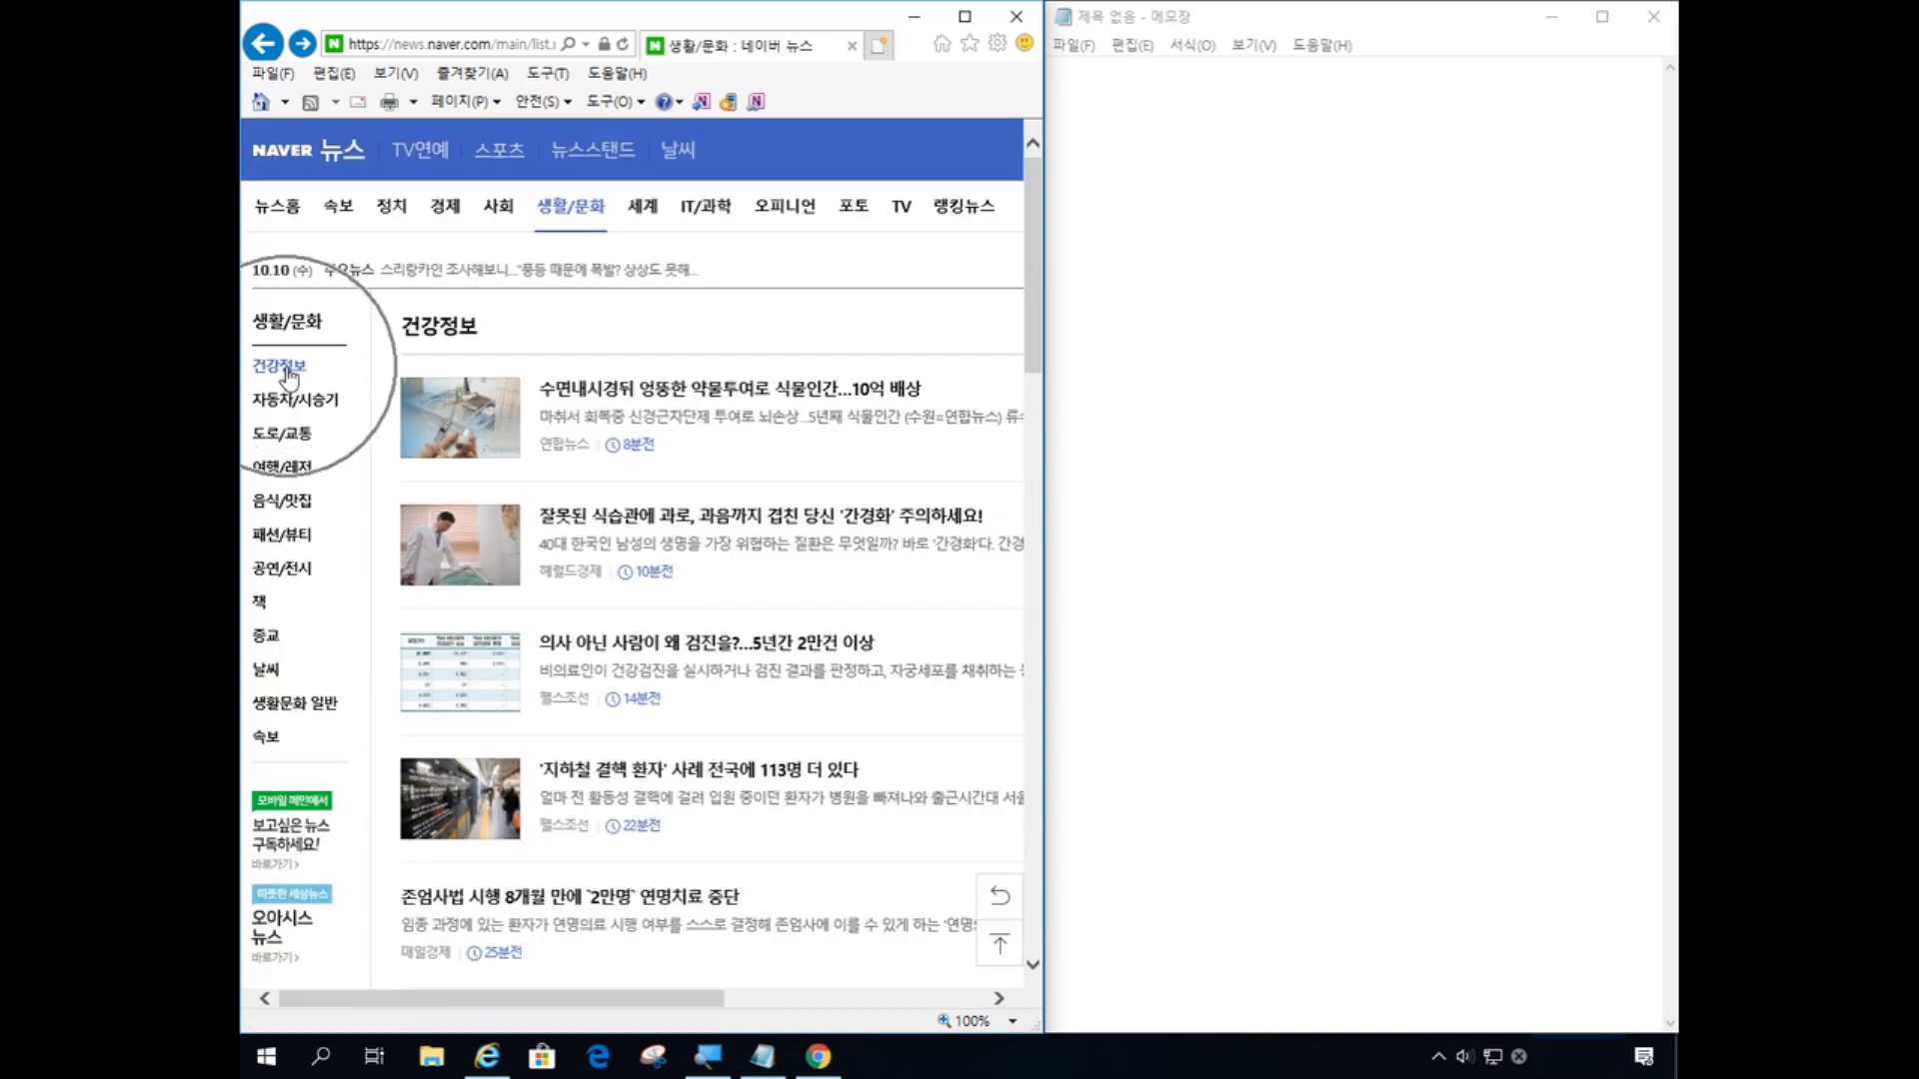
pyautogui.click(289, 376)
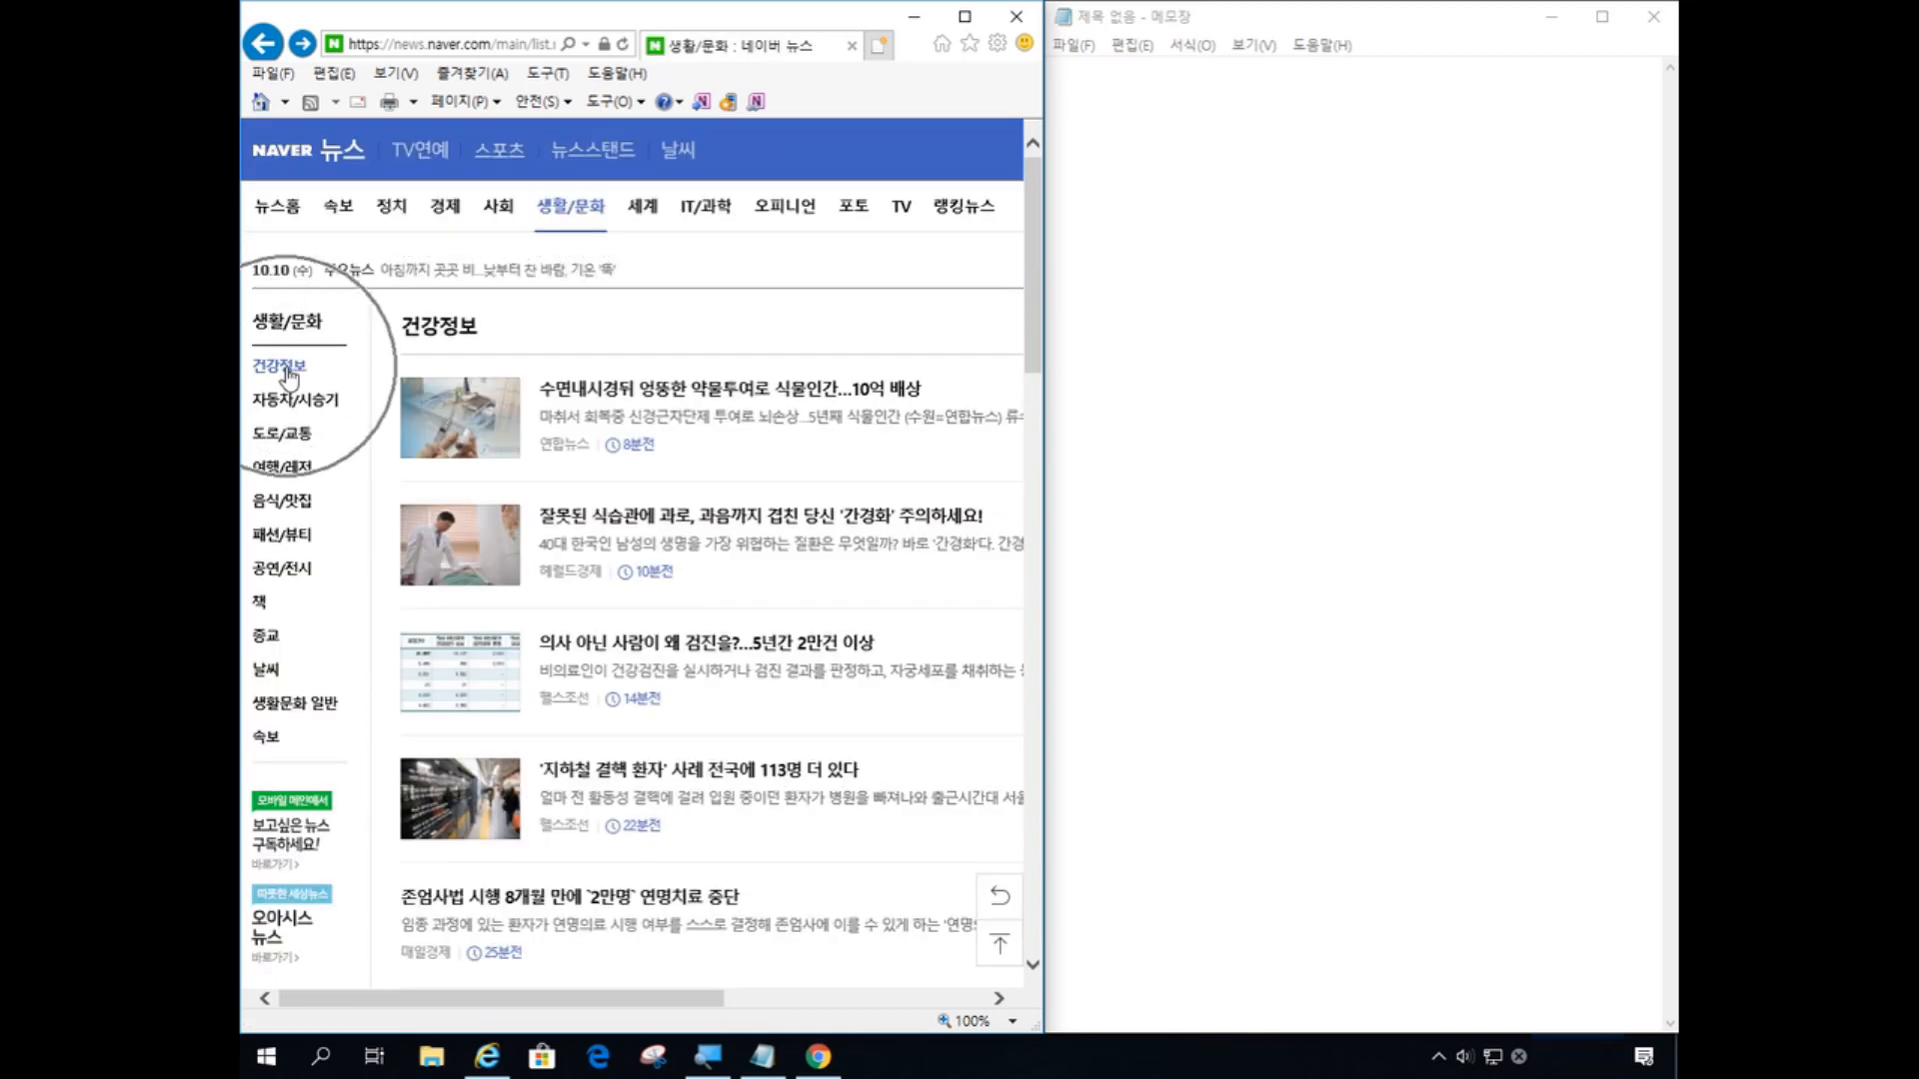
pyautogui.click(288, 376)
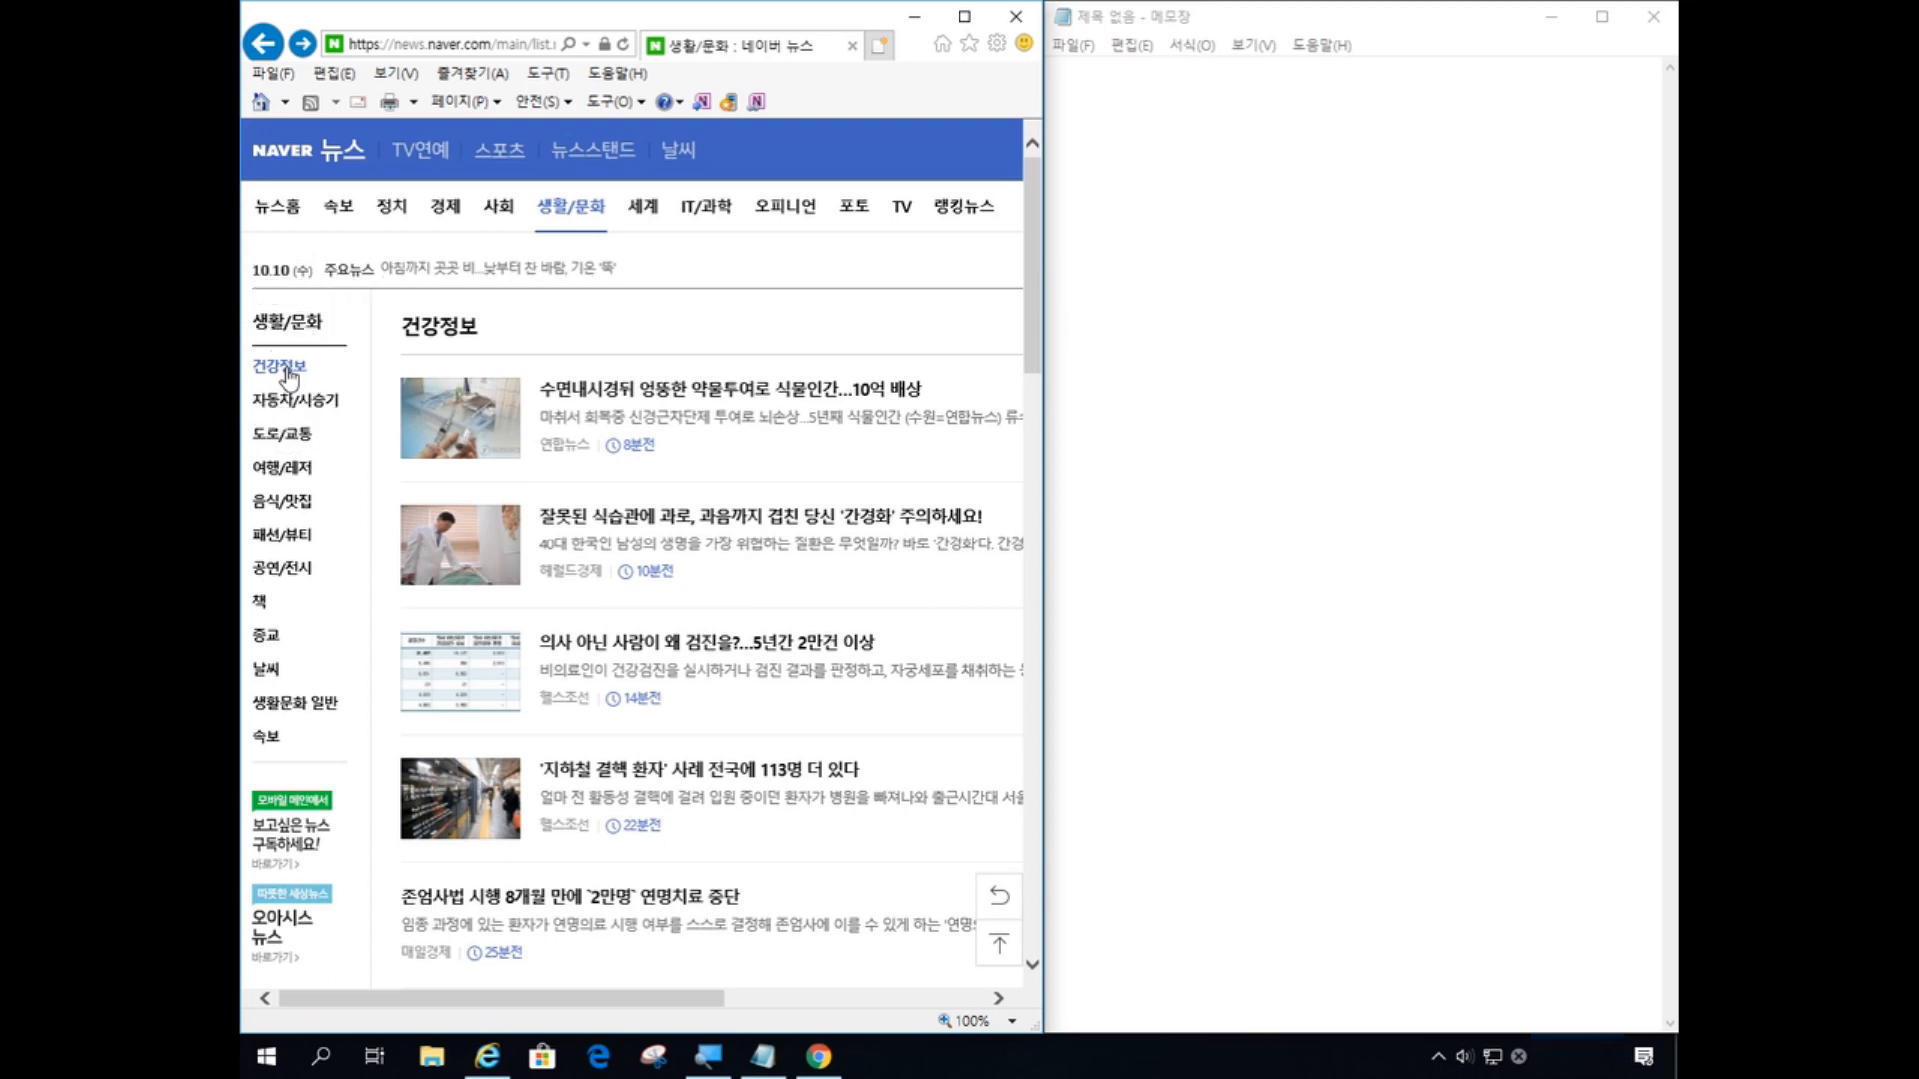
pyautogui.click(714, 530)
pyautogui.click(713, 529)
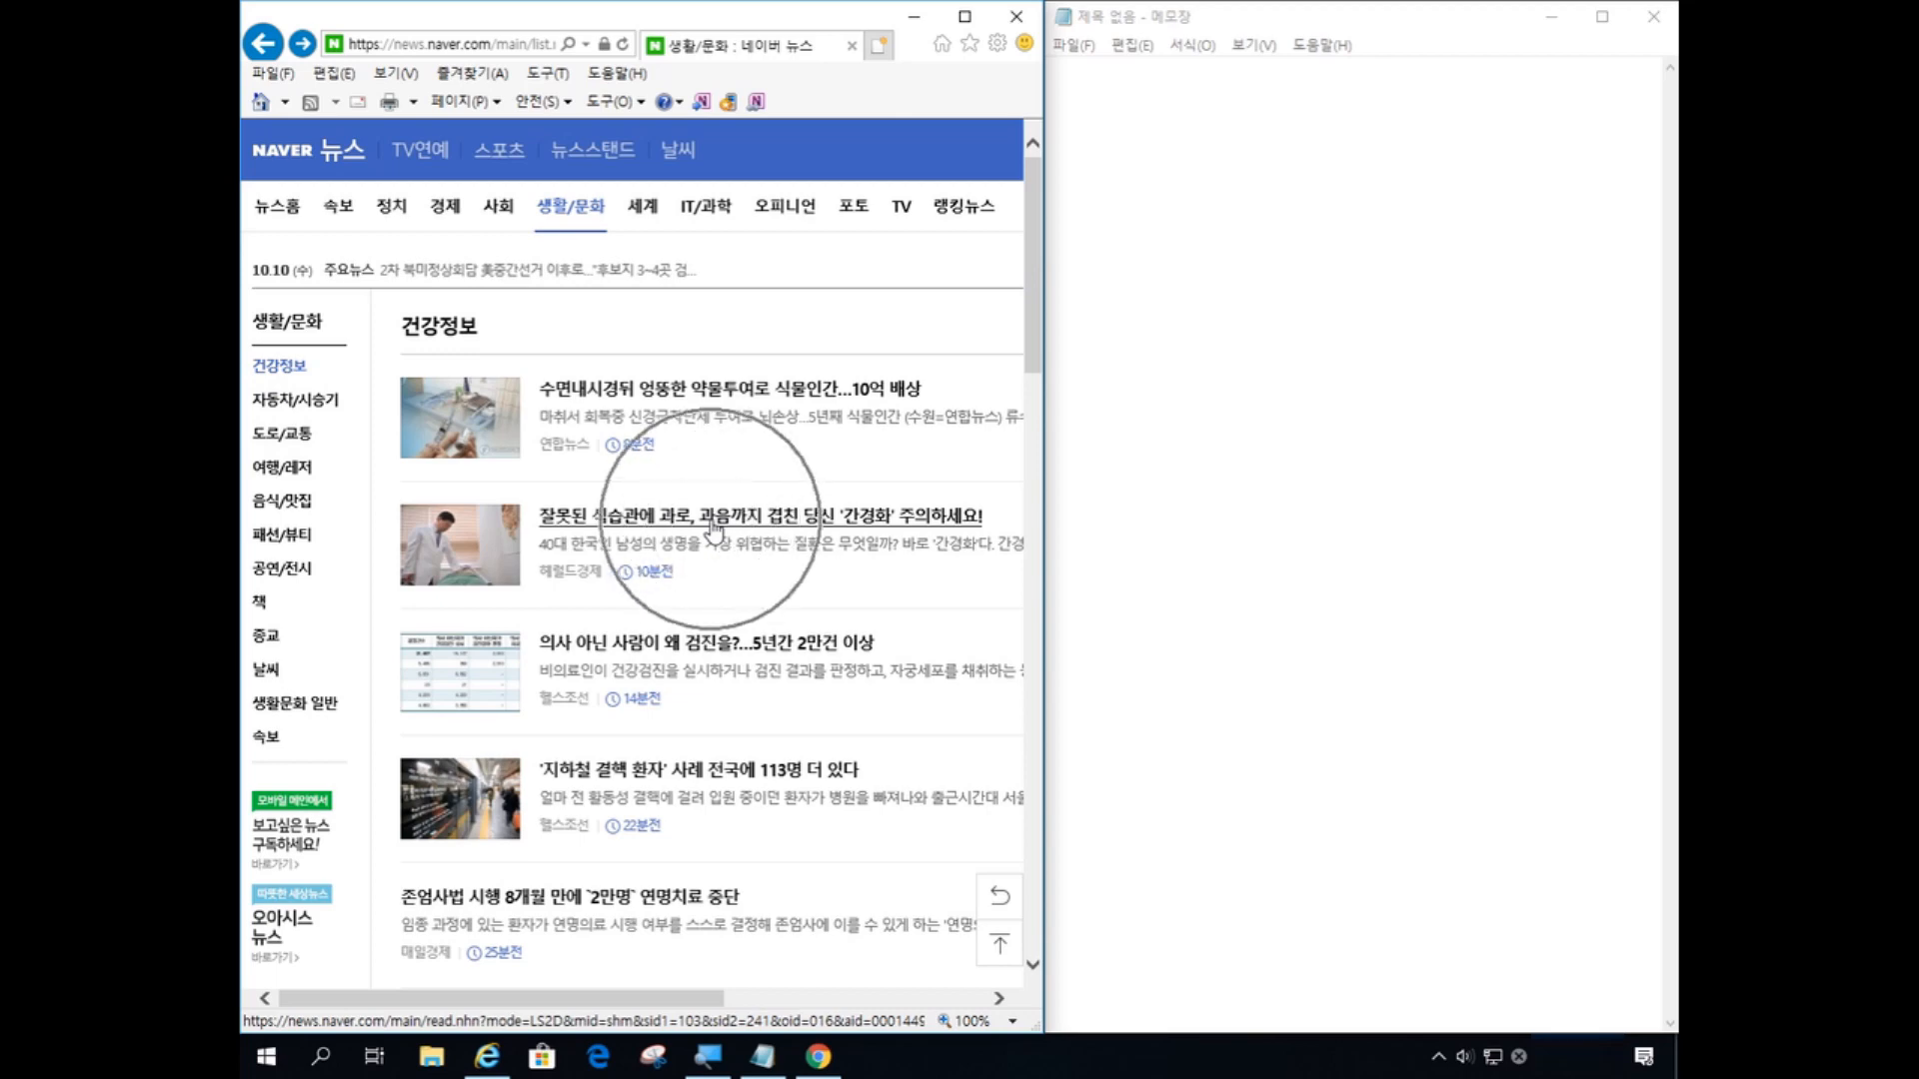
pyautogui.click(712, 528)
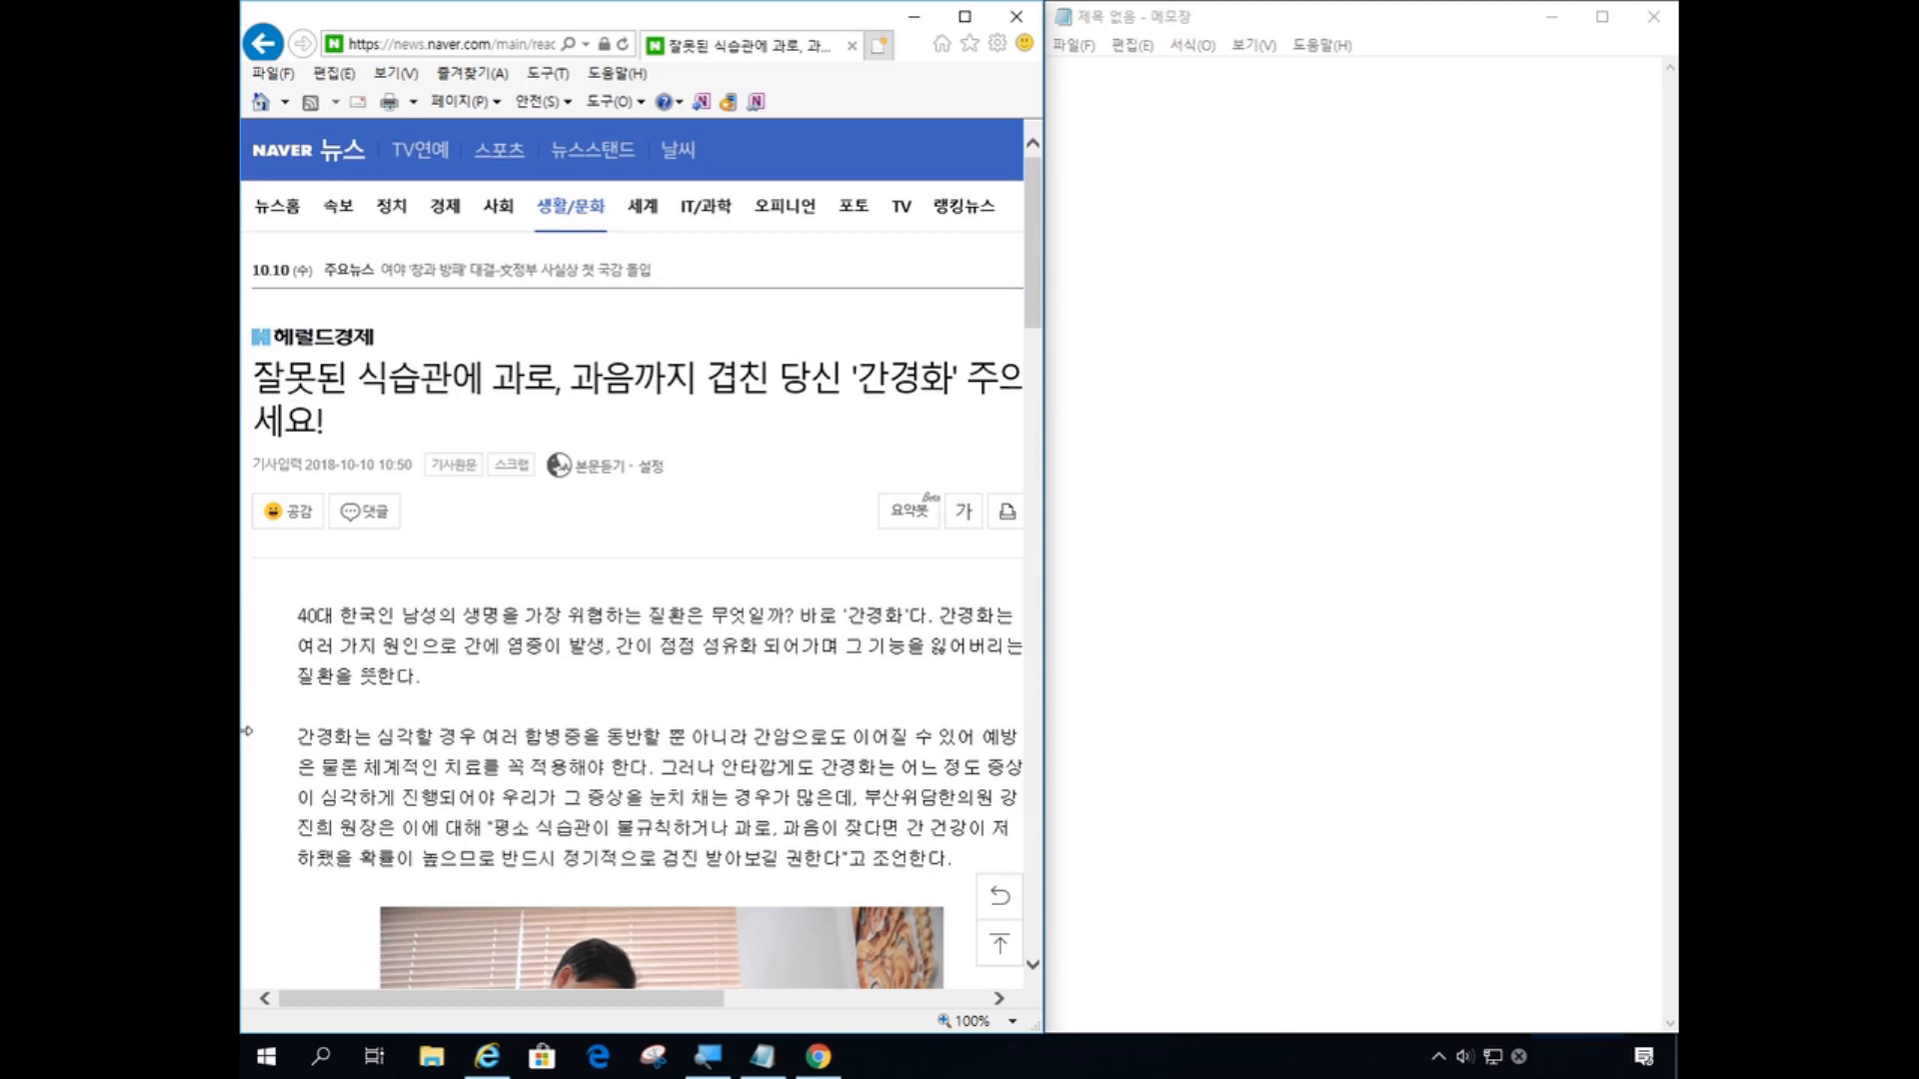
# - Copy the article's full headline and paste it into the blank Notepad document
pyautogui.moveTo(257, 376); pyautogui.dragTo(346, 435)
pyautogui.hotkey('ctrl', 'c')
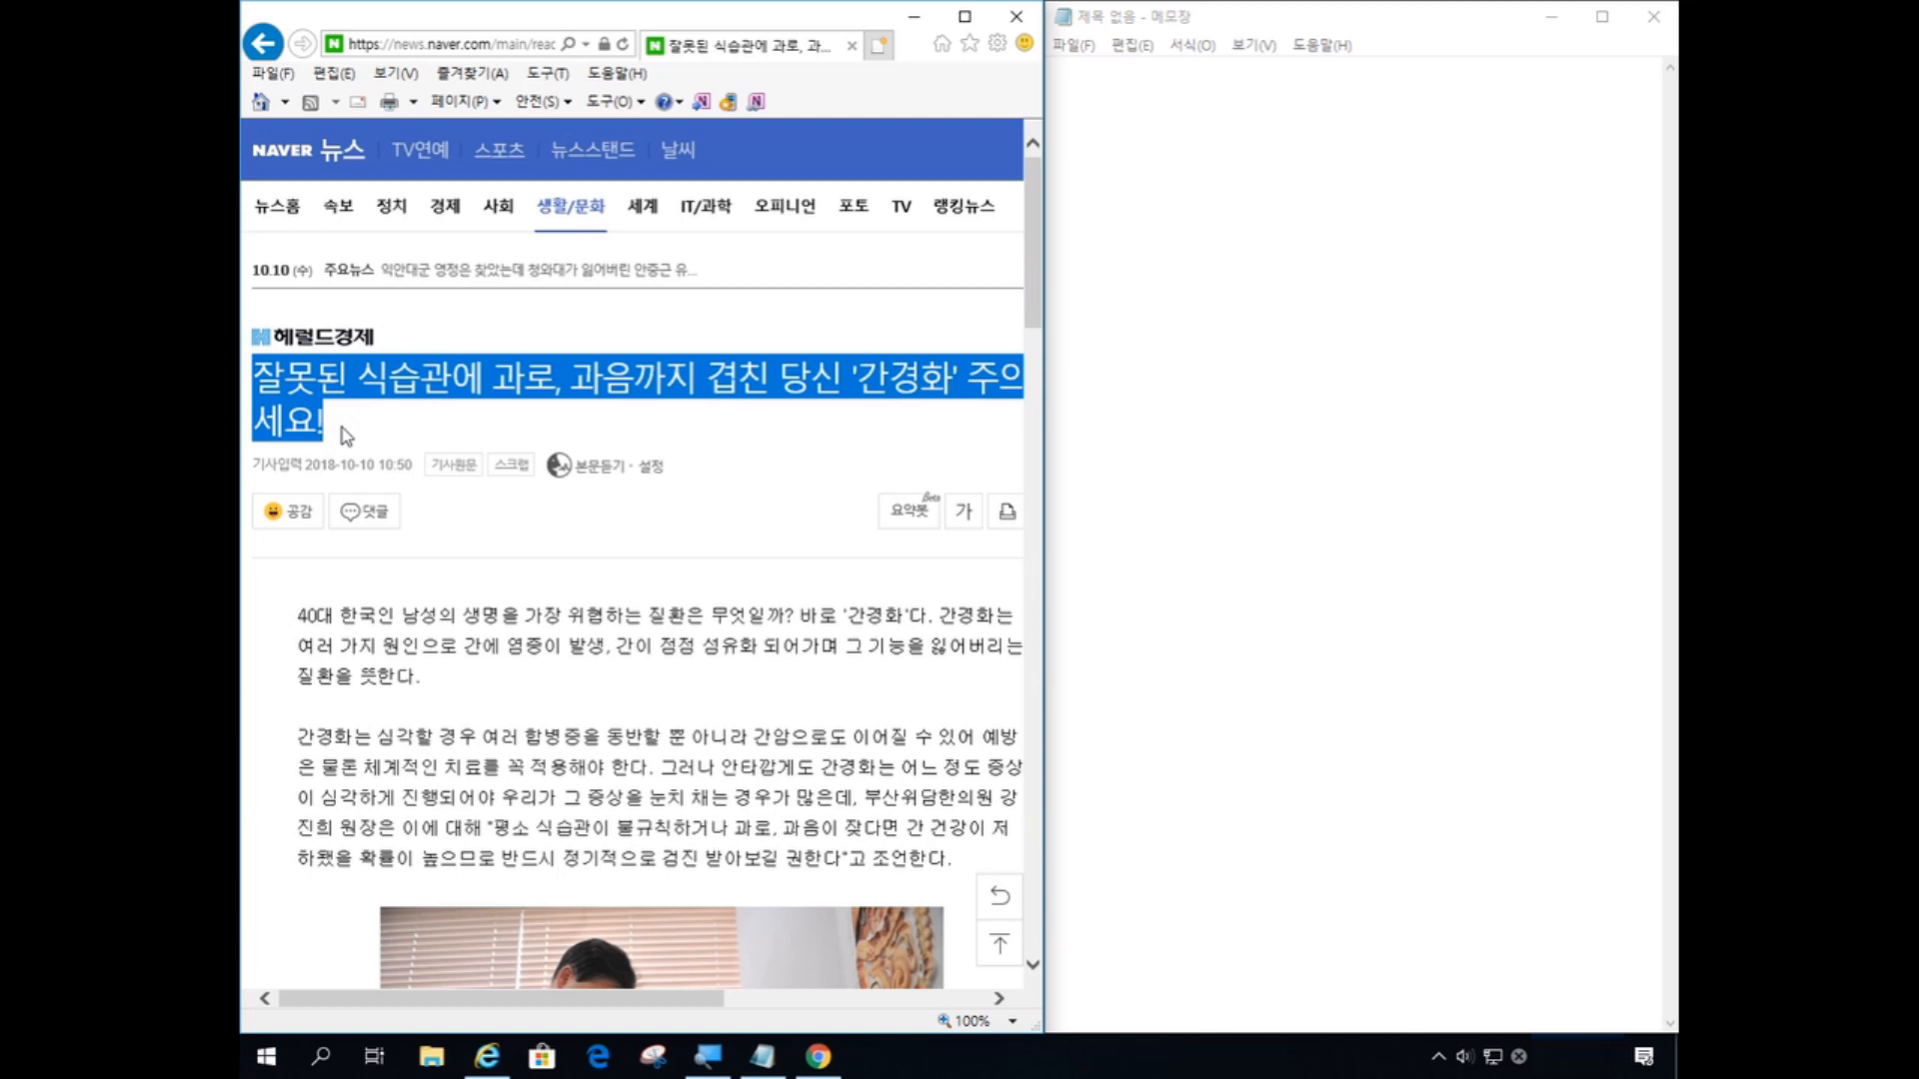
pyautogui.rightClick(328, 389)
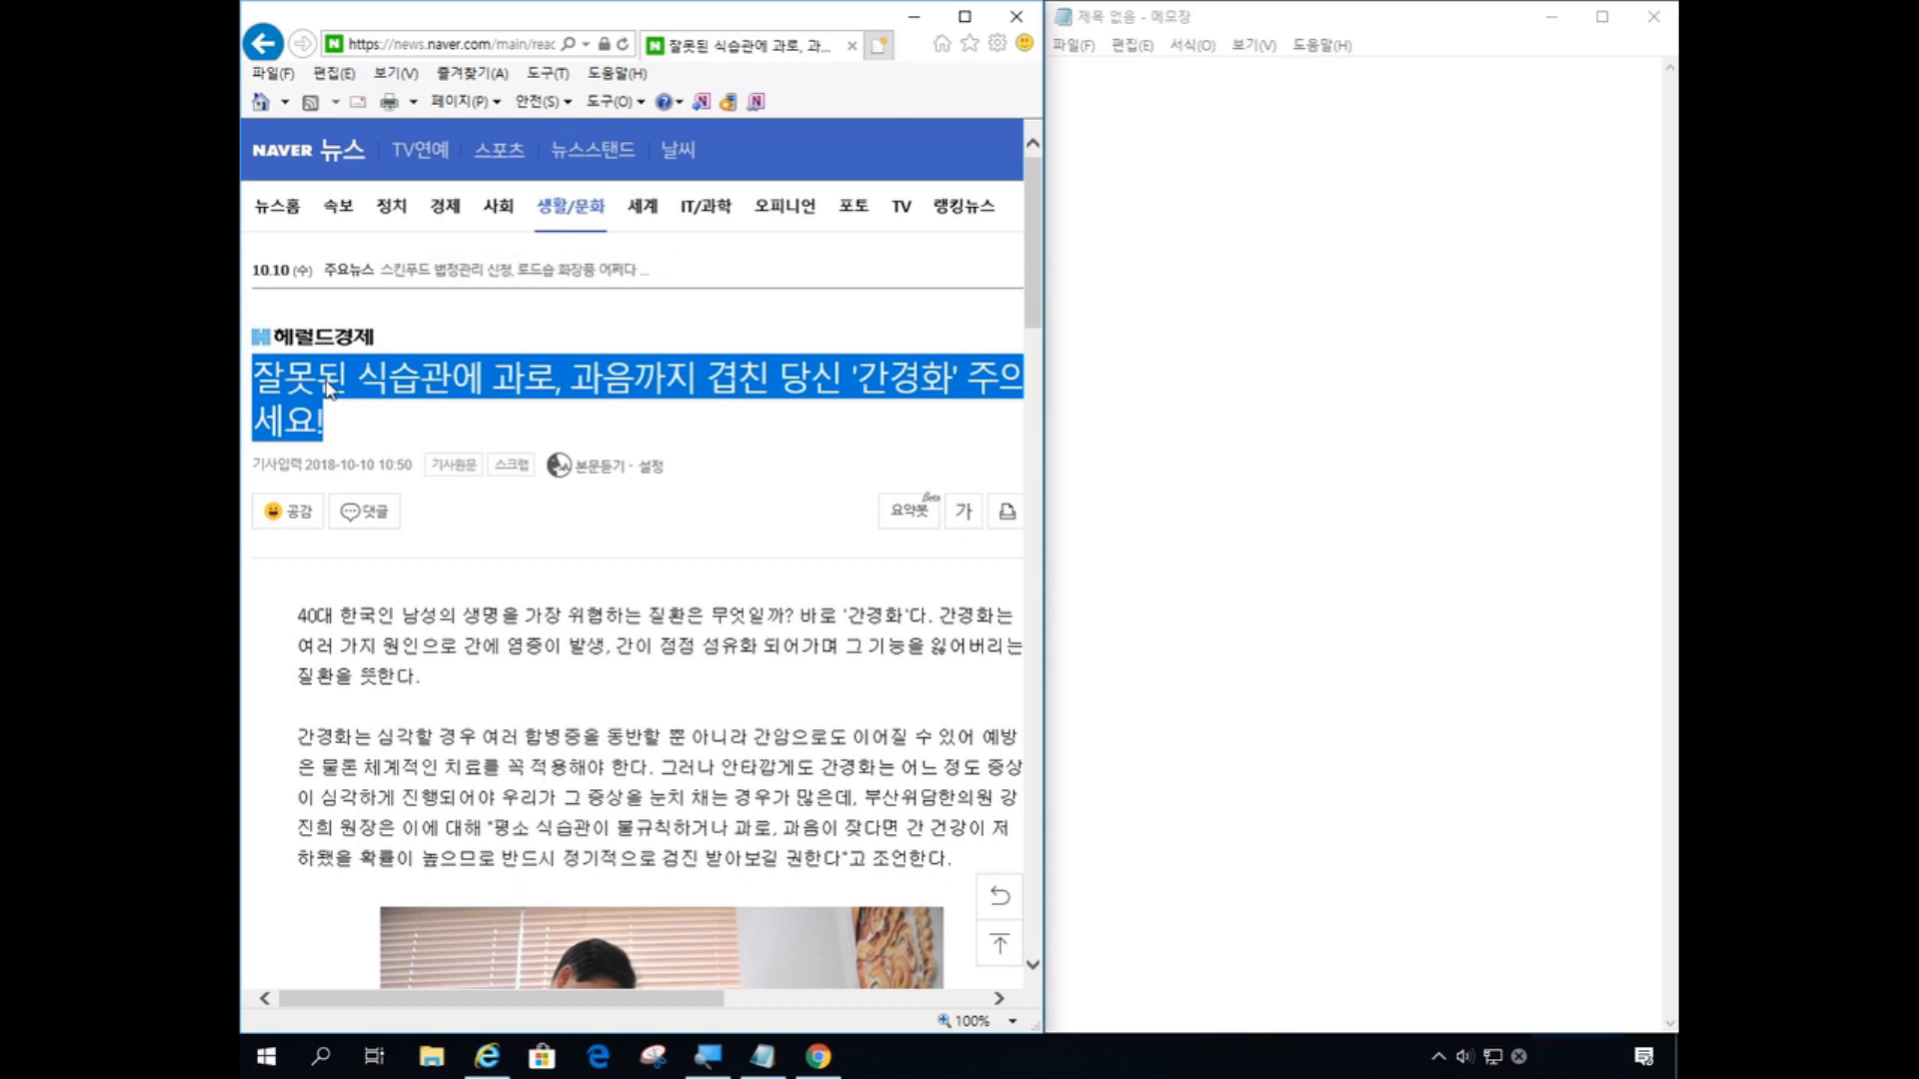
pyautogui.click(1448, 176)
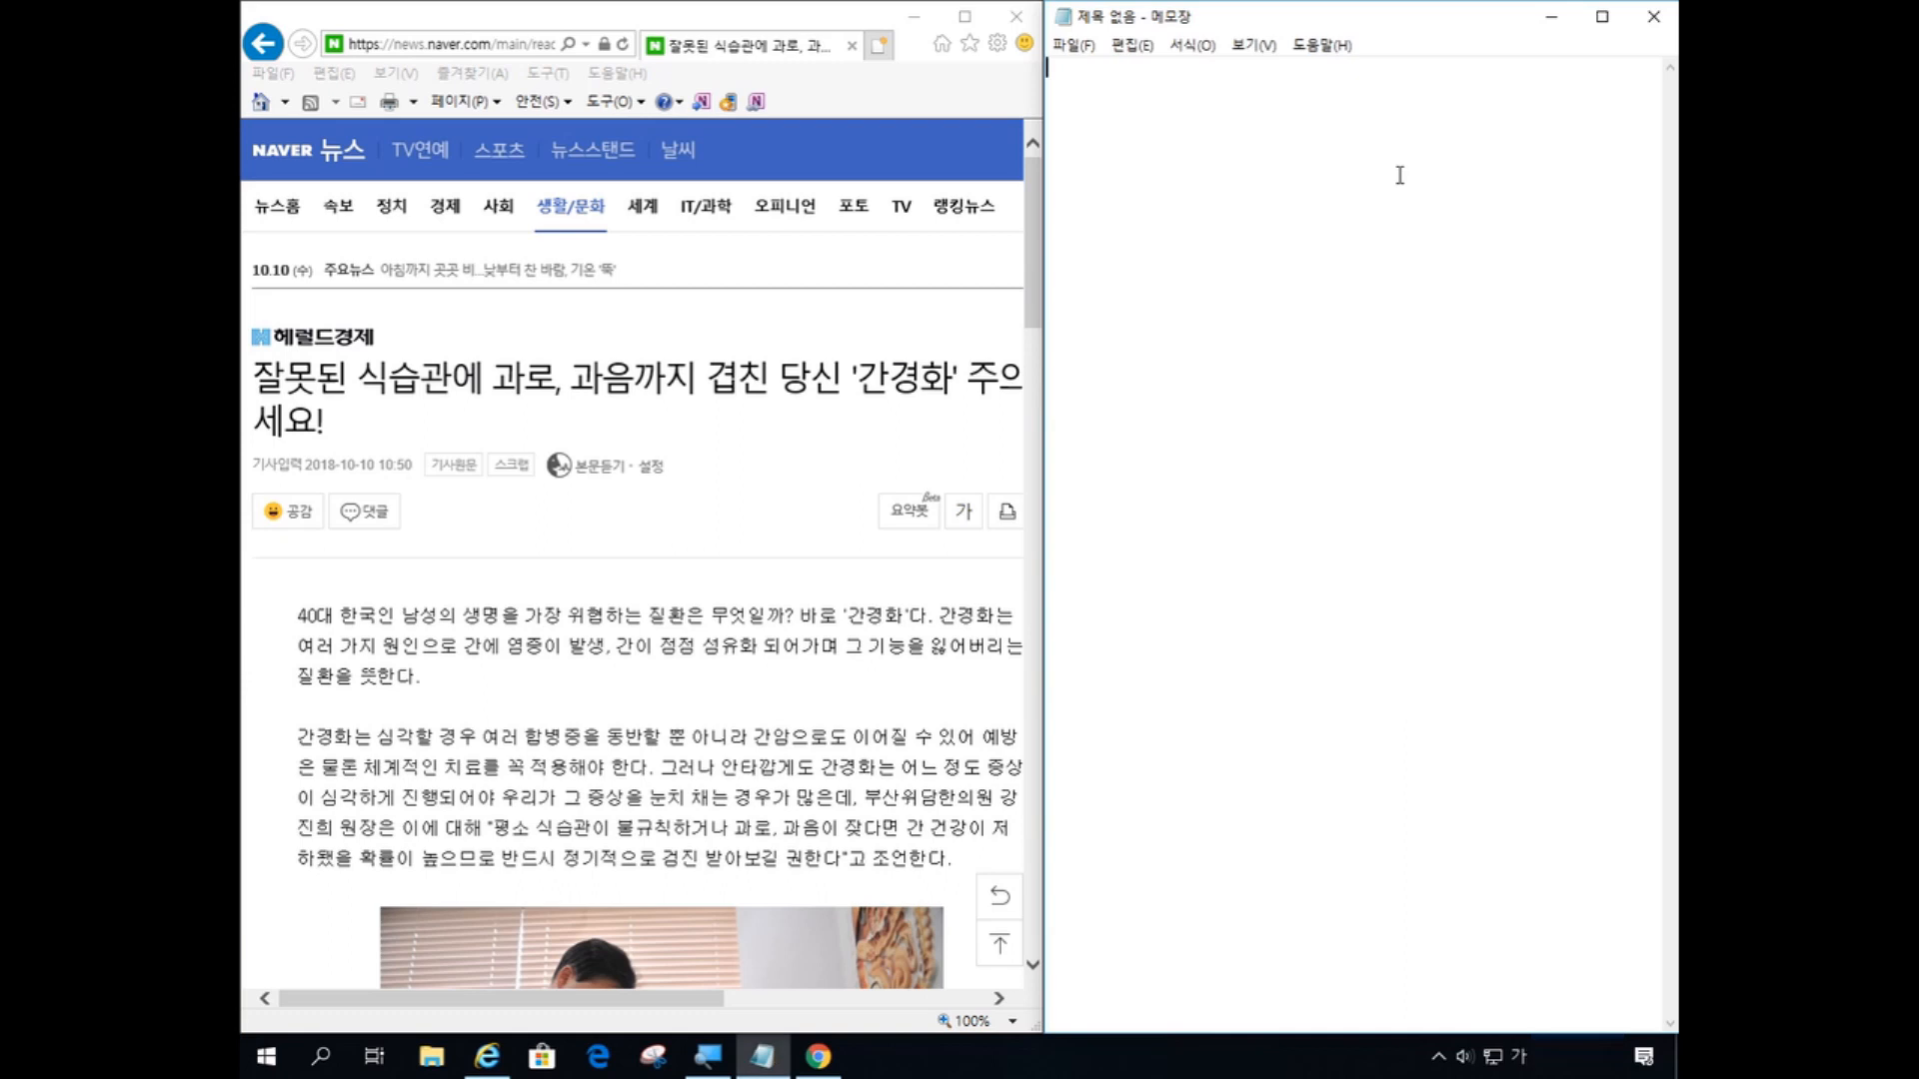
pyautogui.click(1399, 175)
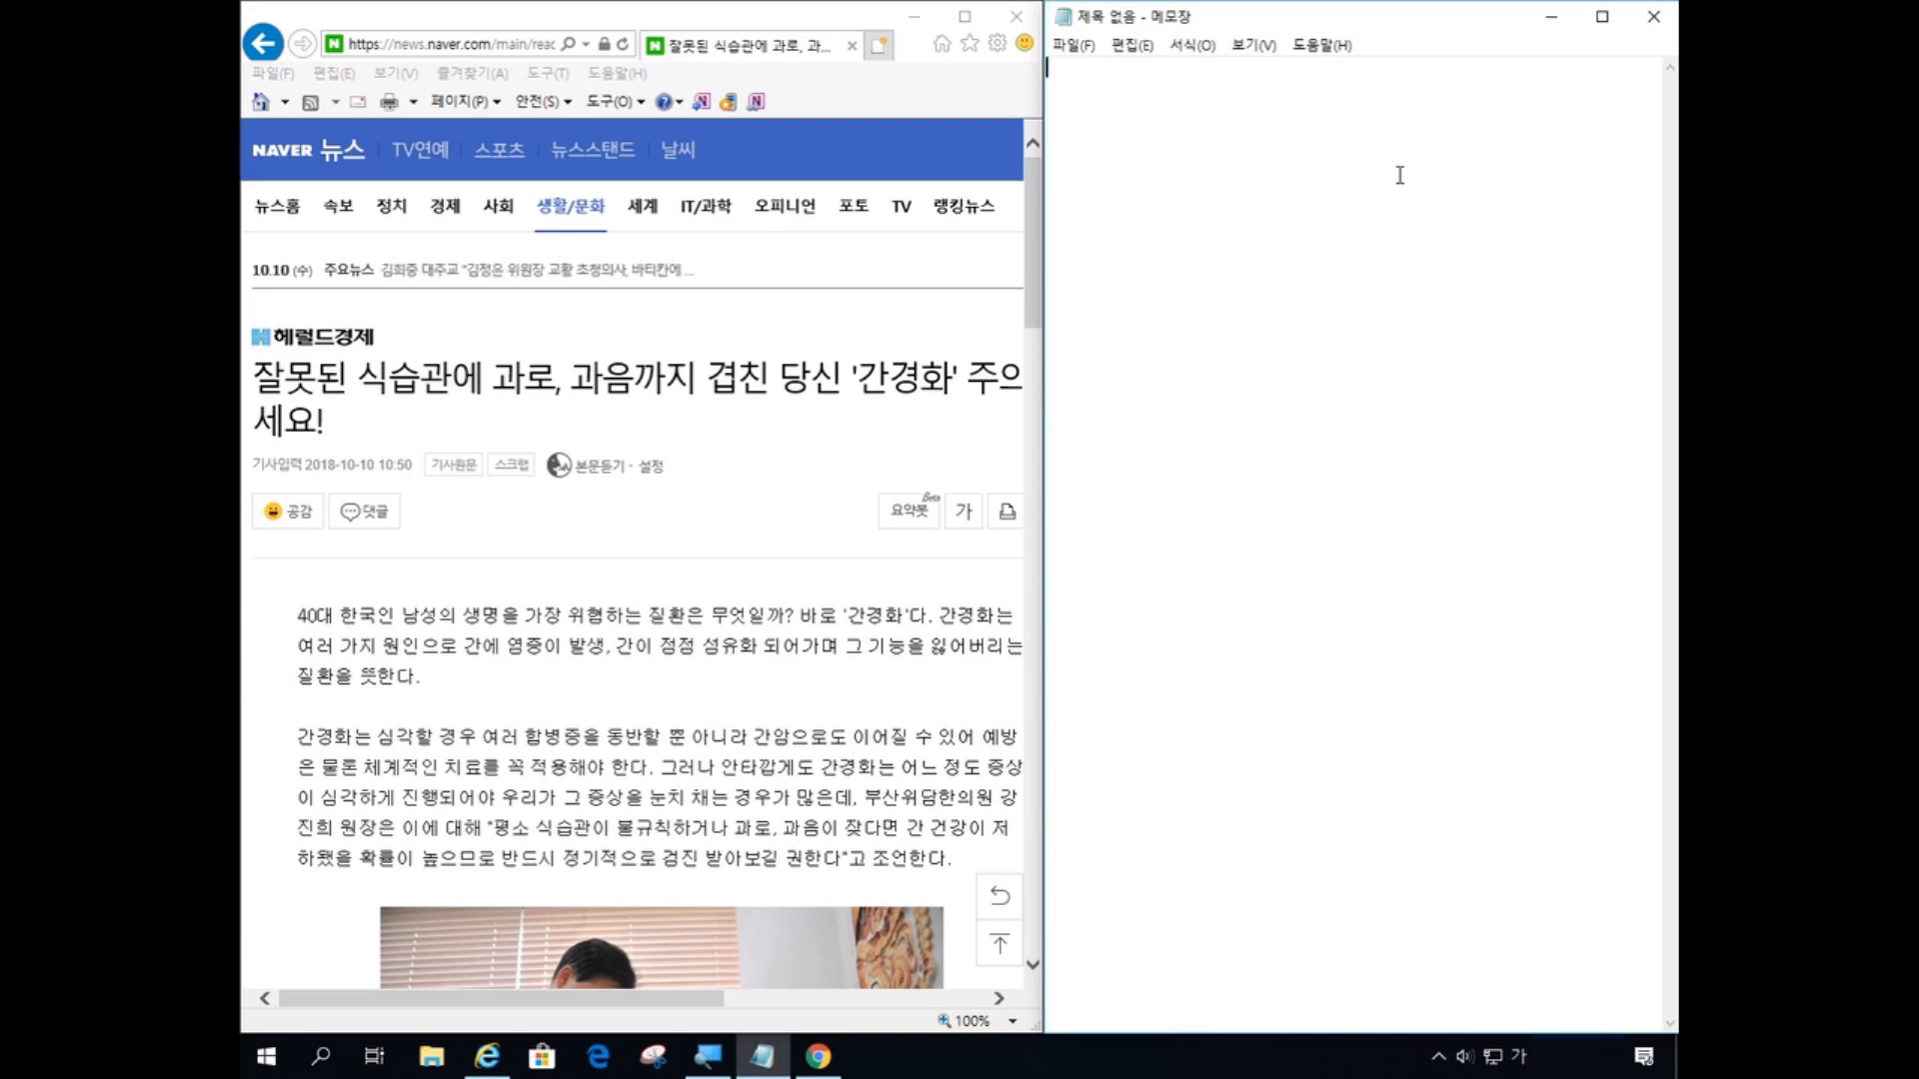
pyautogui.click(1399, 174)
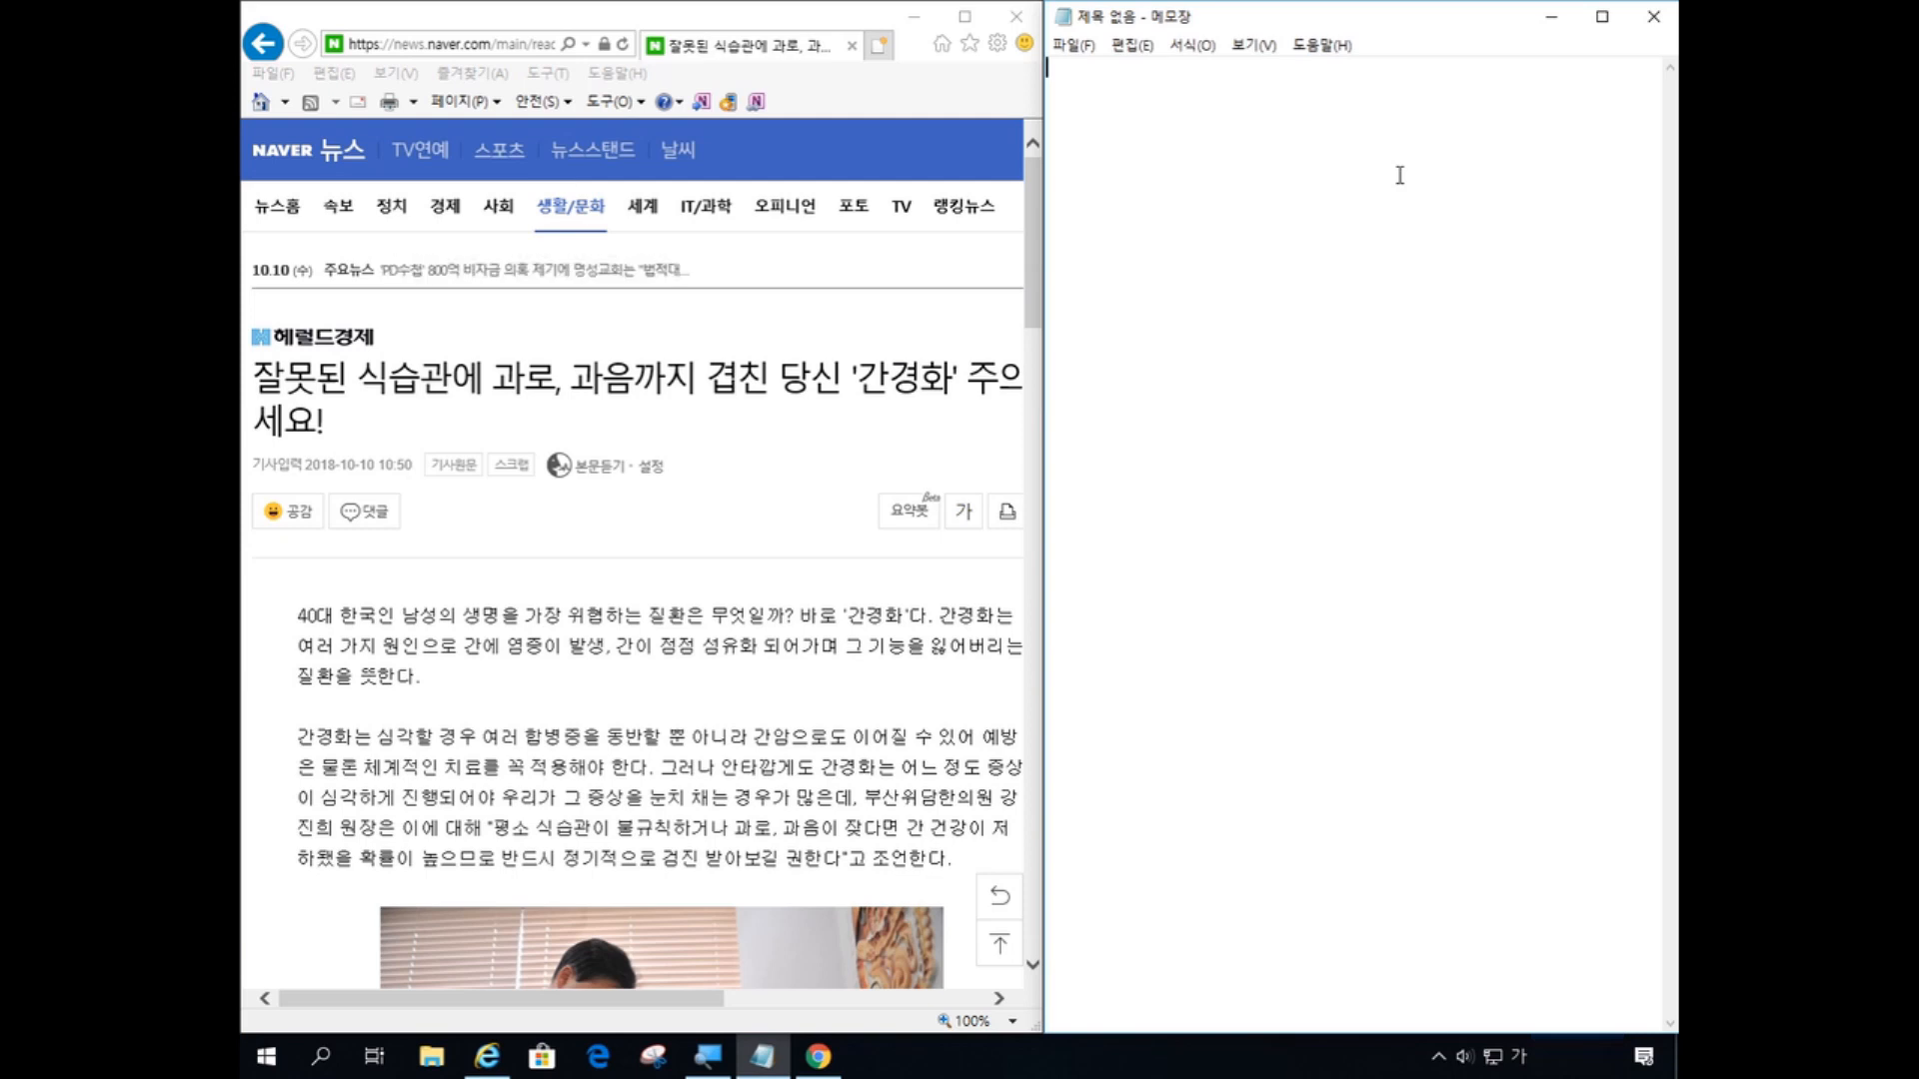
pyautogui.hotkey('ctrl', 'v')
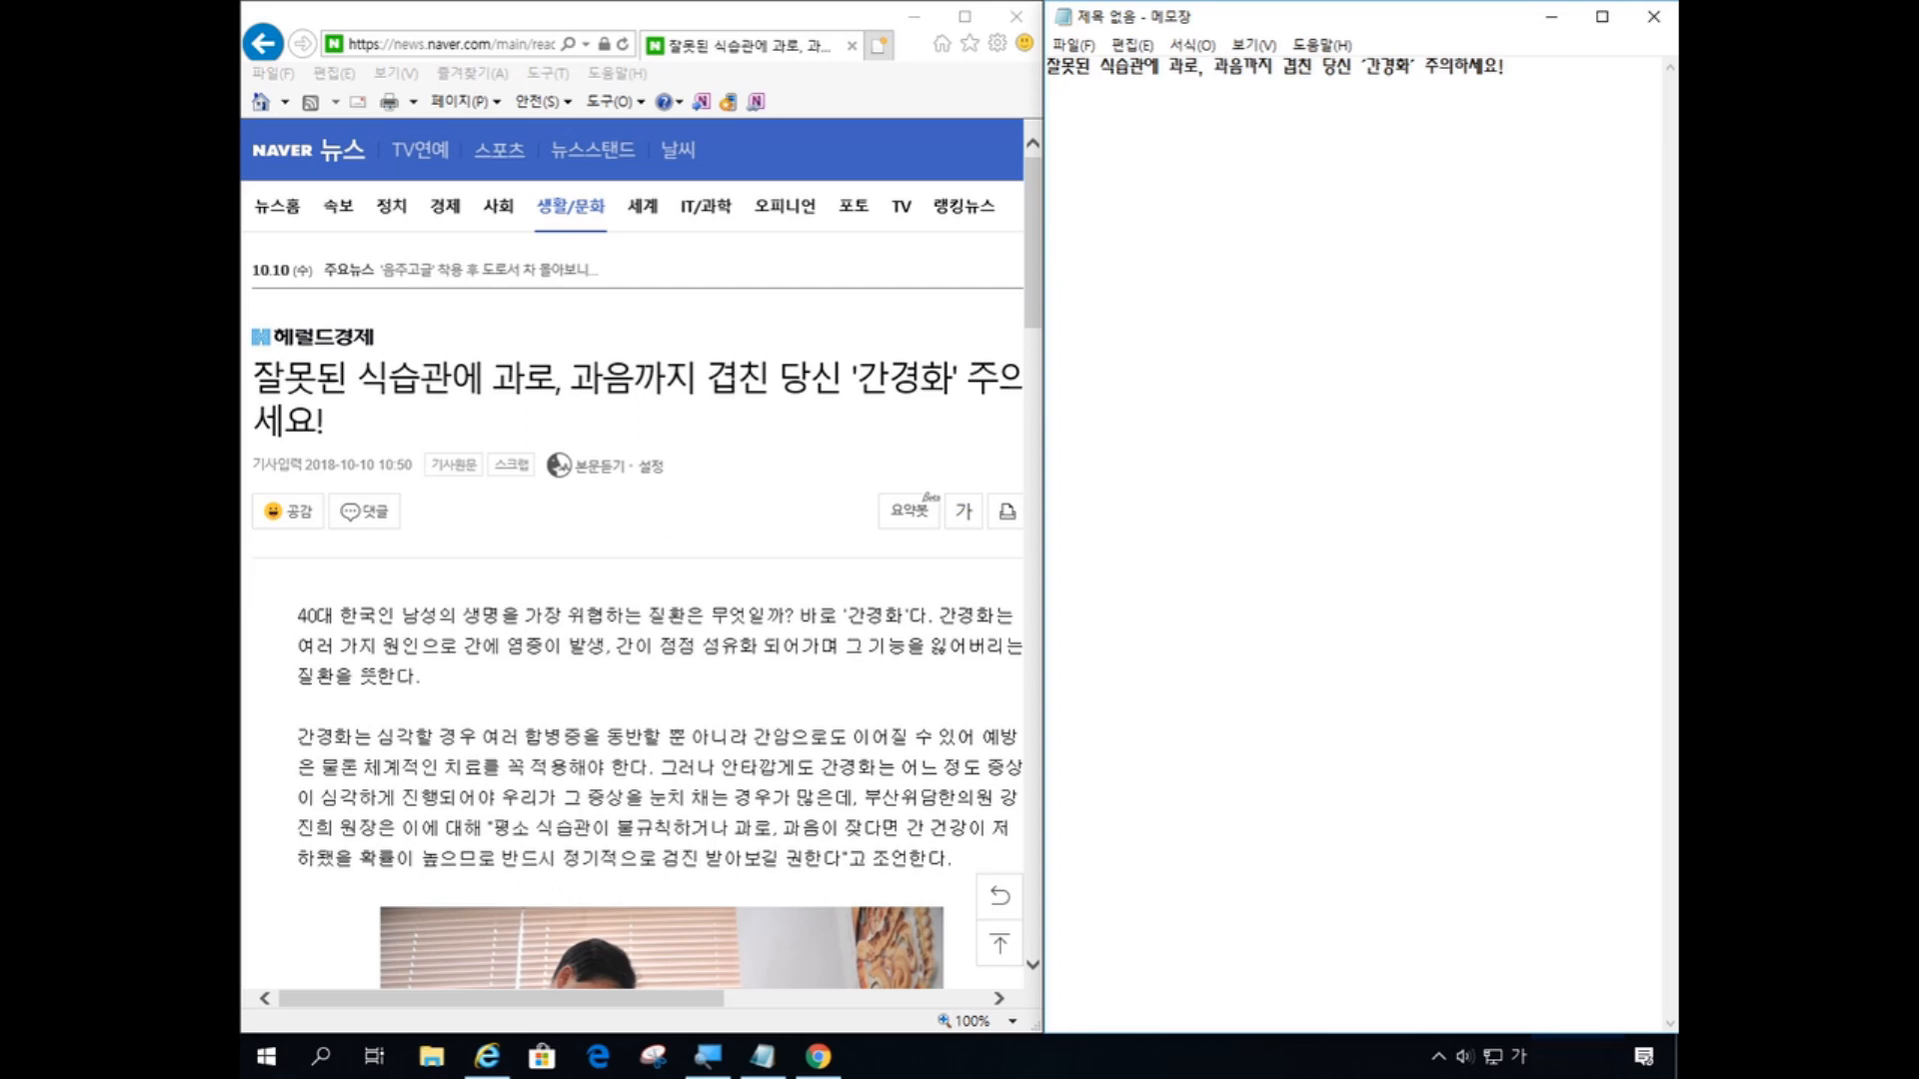
# - Return to the article in Internet Explorer and select the opening words "40대 한국인 남성의" of the first body paragraph
pyautogui.click(718, 331)
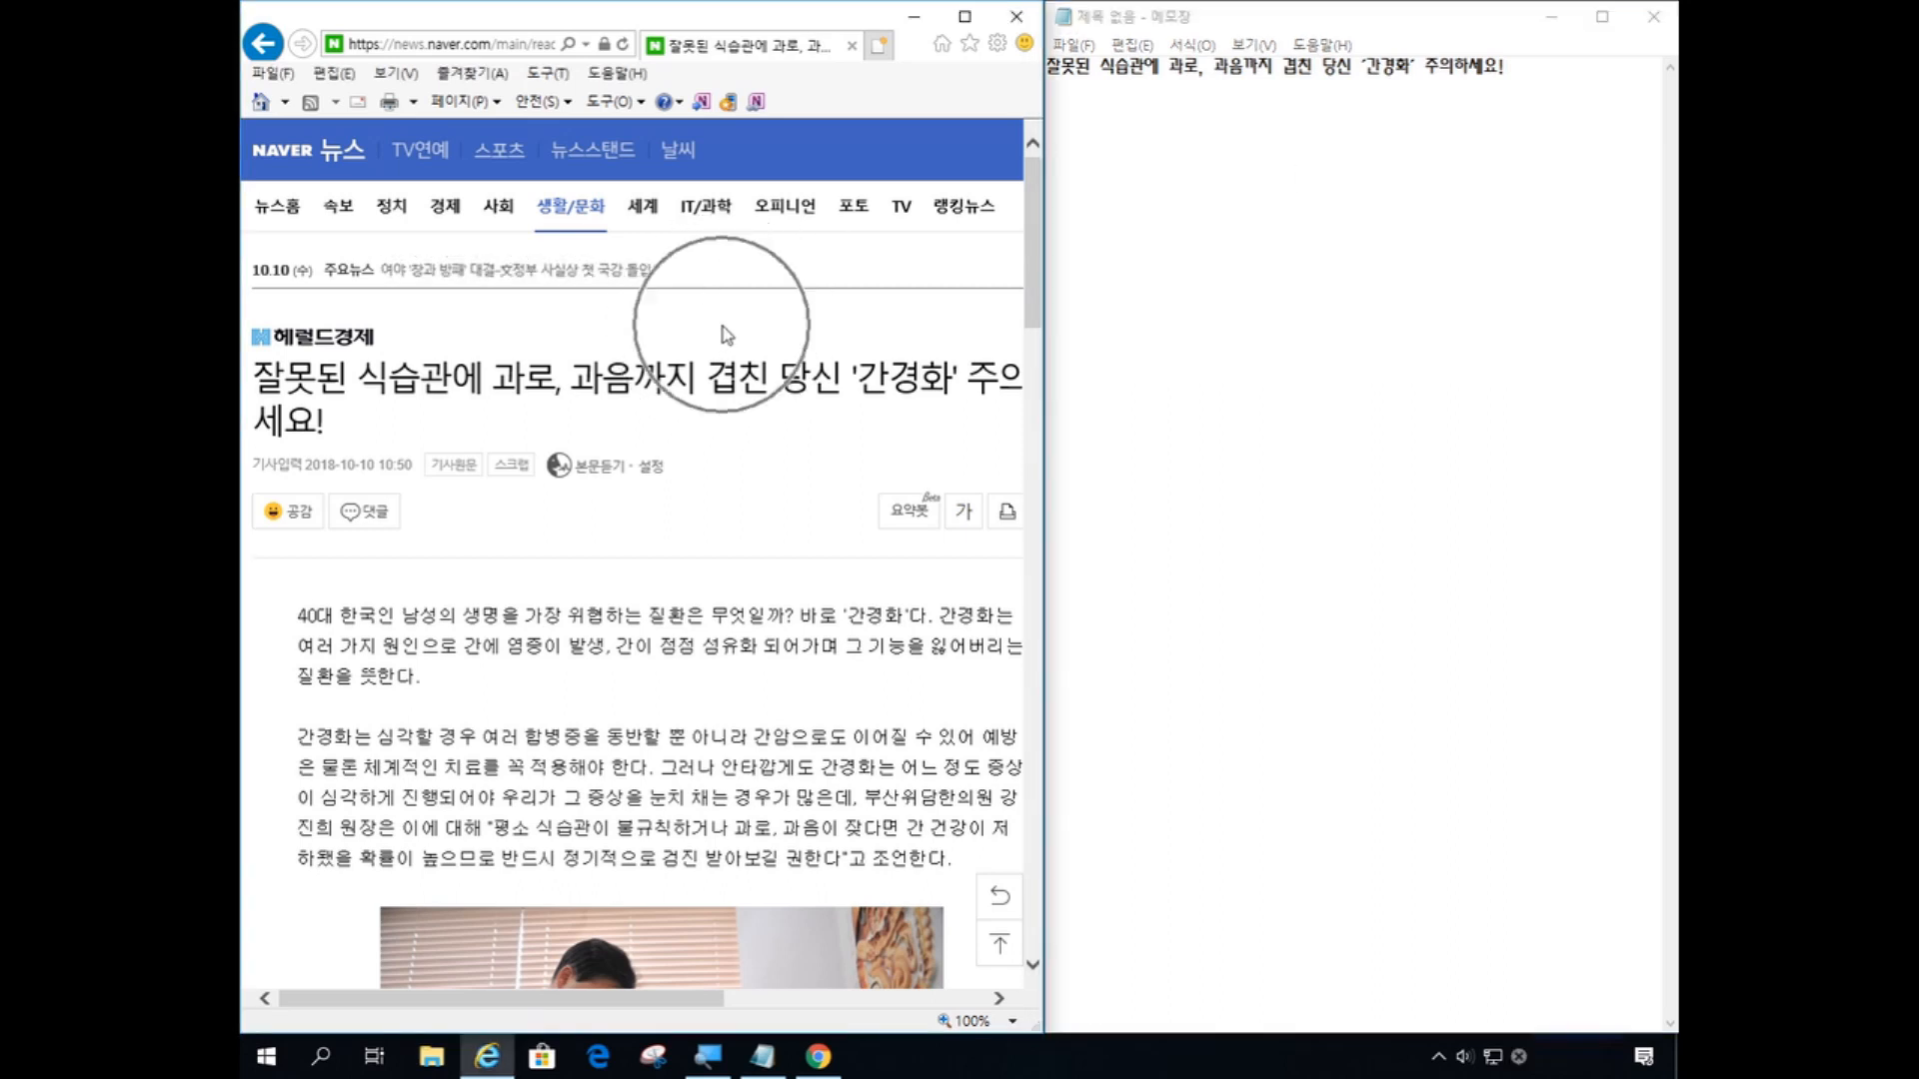
pyautogui.click(723, 327)
pyautogui.scroll(-2, 715, 335)
pyautogui.scroll(1, 559, 368)
pyautogui.moveTo(298, 487); pyautogui.dragTo(462, 487)
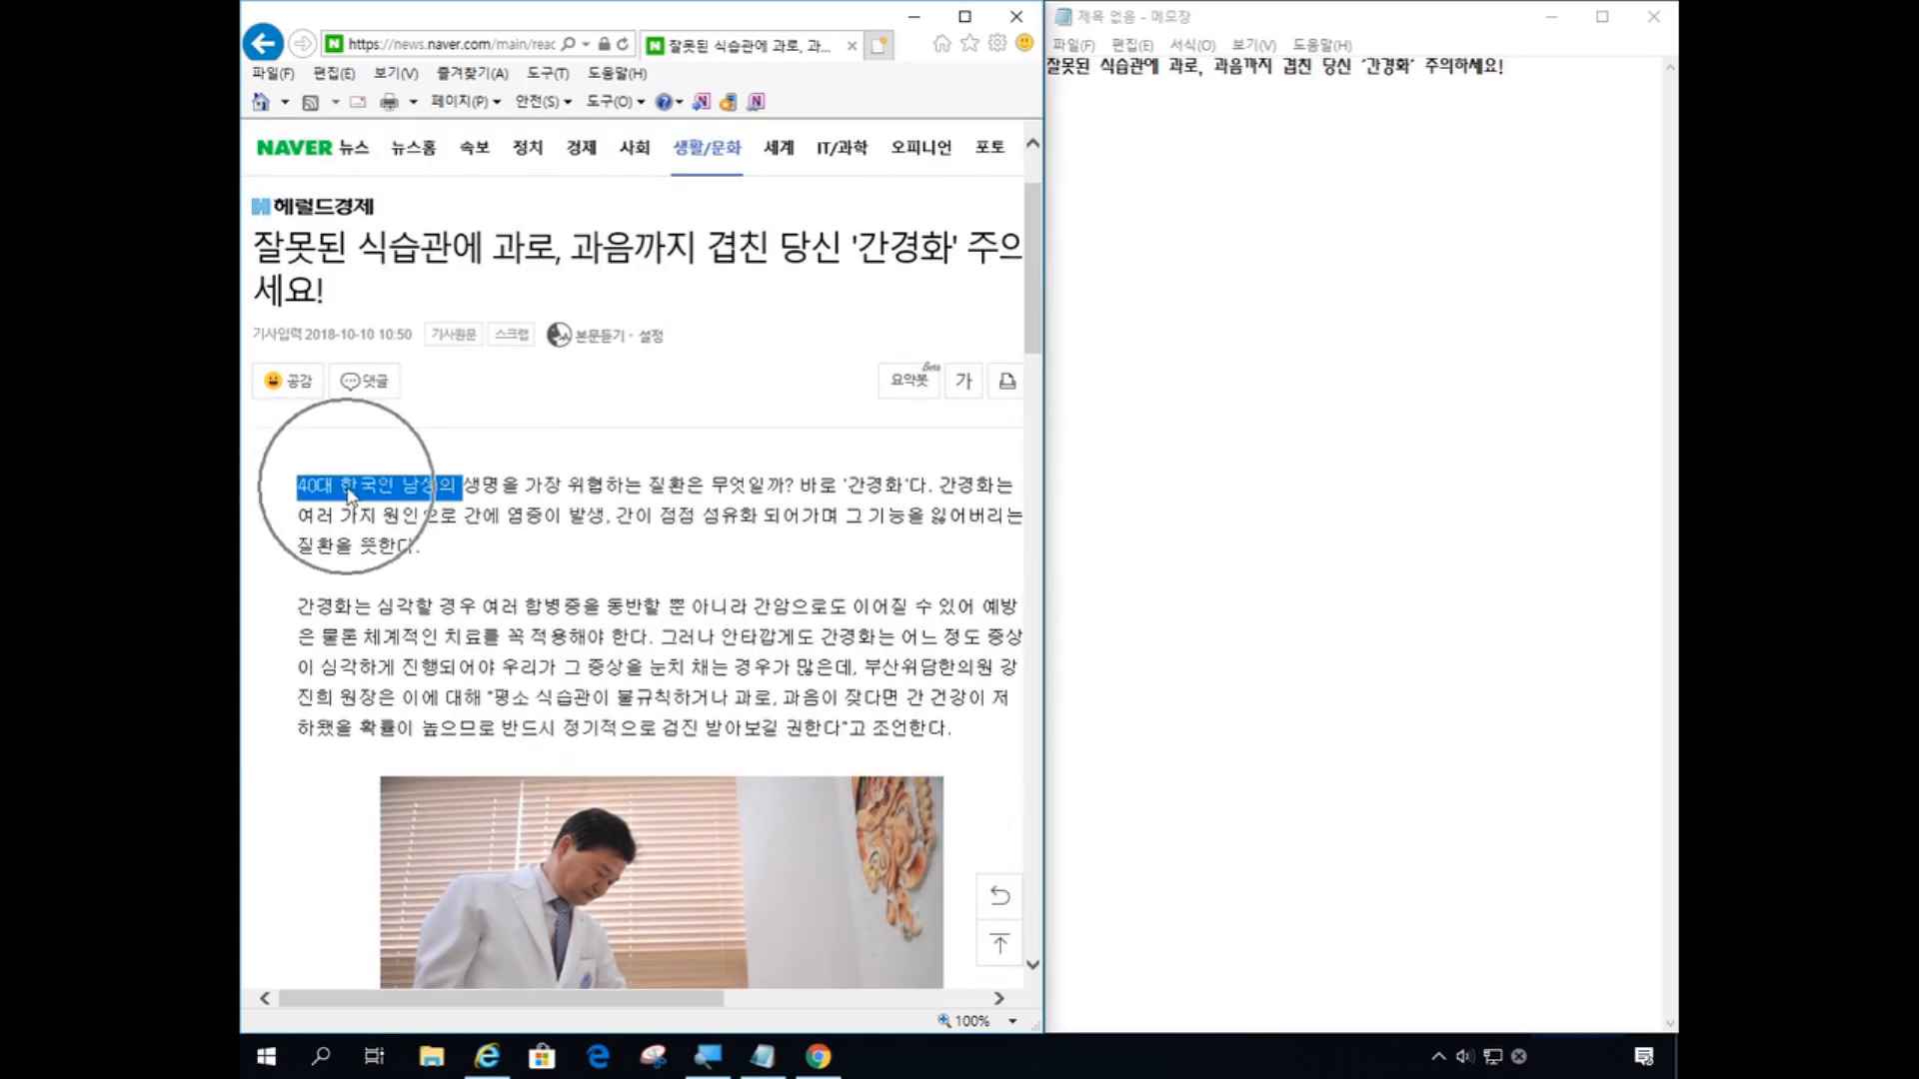
pyautogui.scroll(-2, 497, 493)
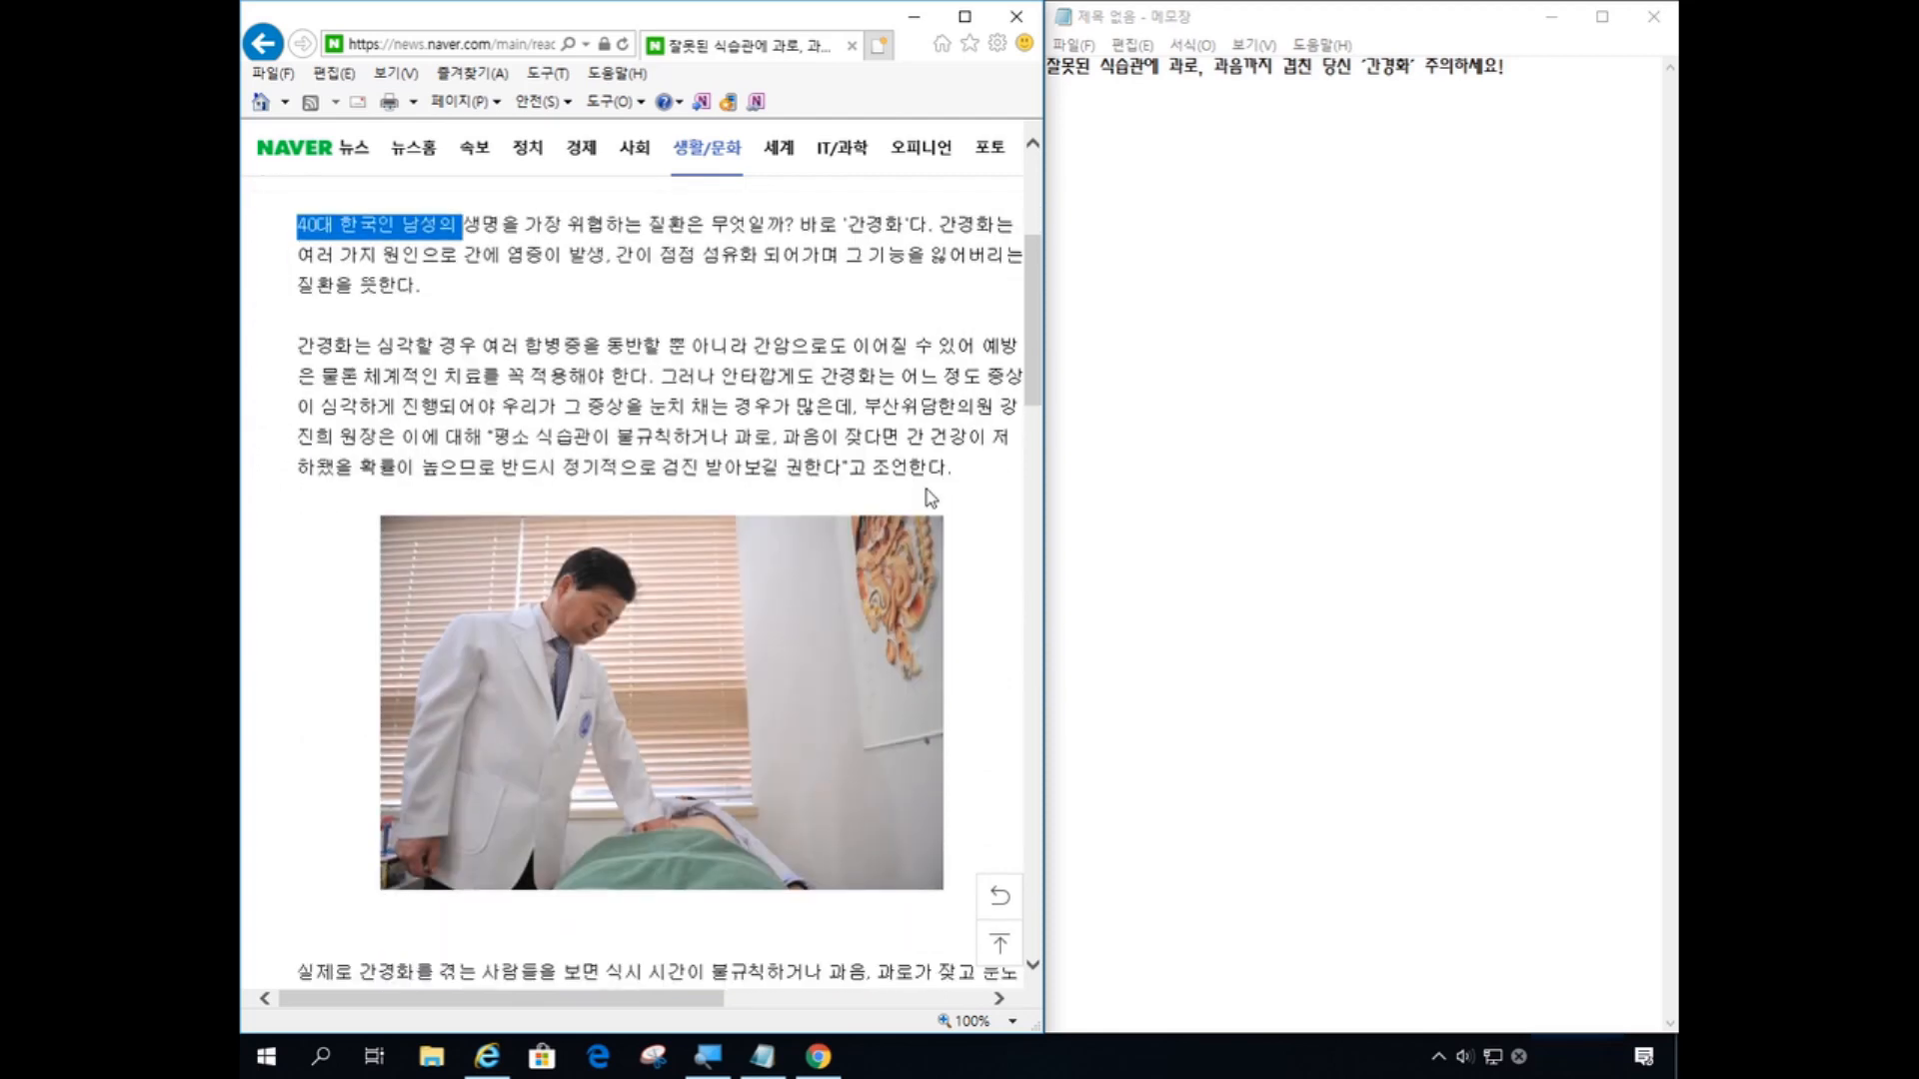
# - Extend the selection to the end of the second paragraph, just above the photo, and copy it
pyautogui.press('ctrl')
pyautogui.press('ctrl')
pyautogui.press('ctrl')
pyautogui.press('ctrl')
pyautogui.press('ctrl')
pyautogui.press('ctrl')
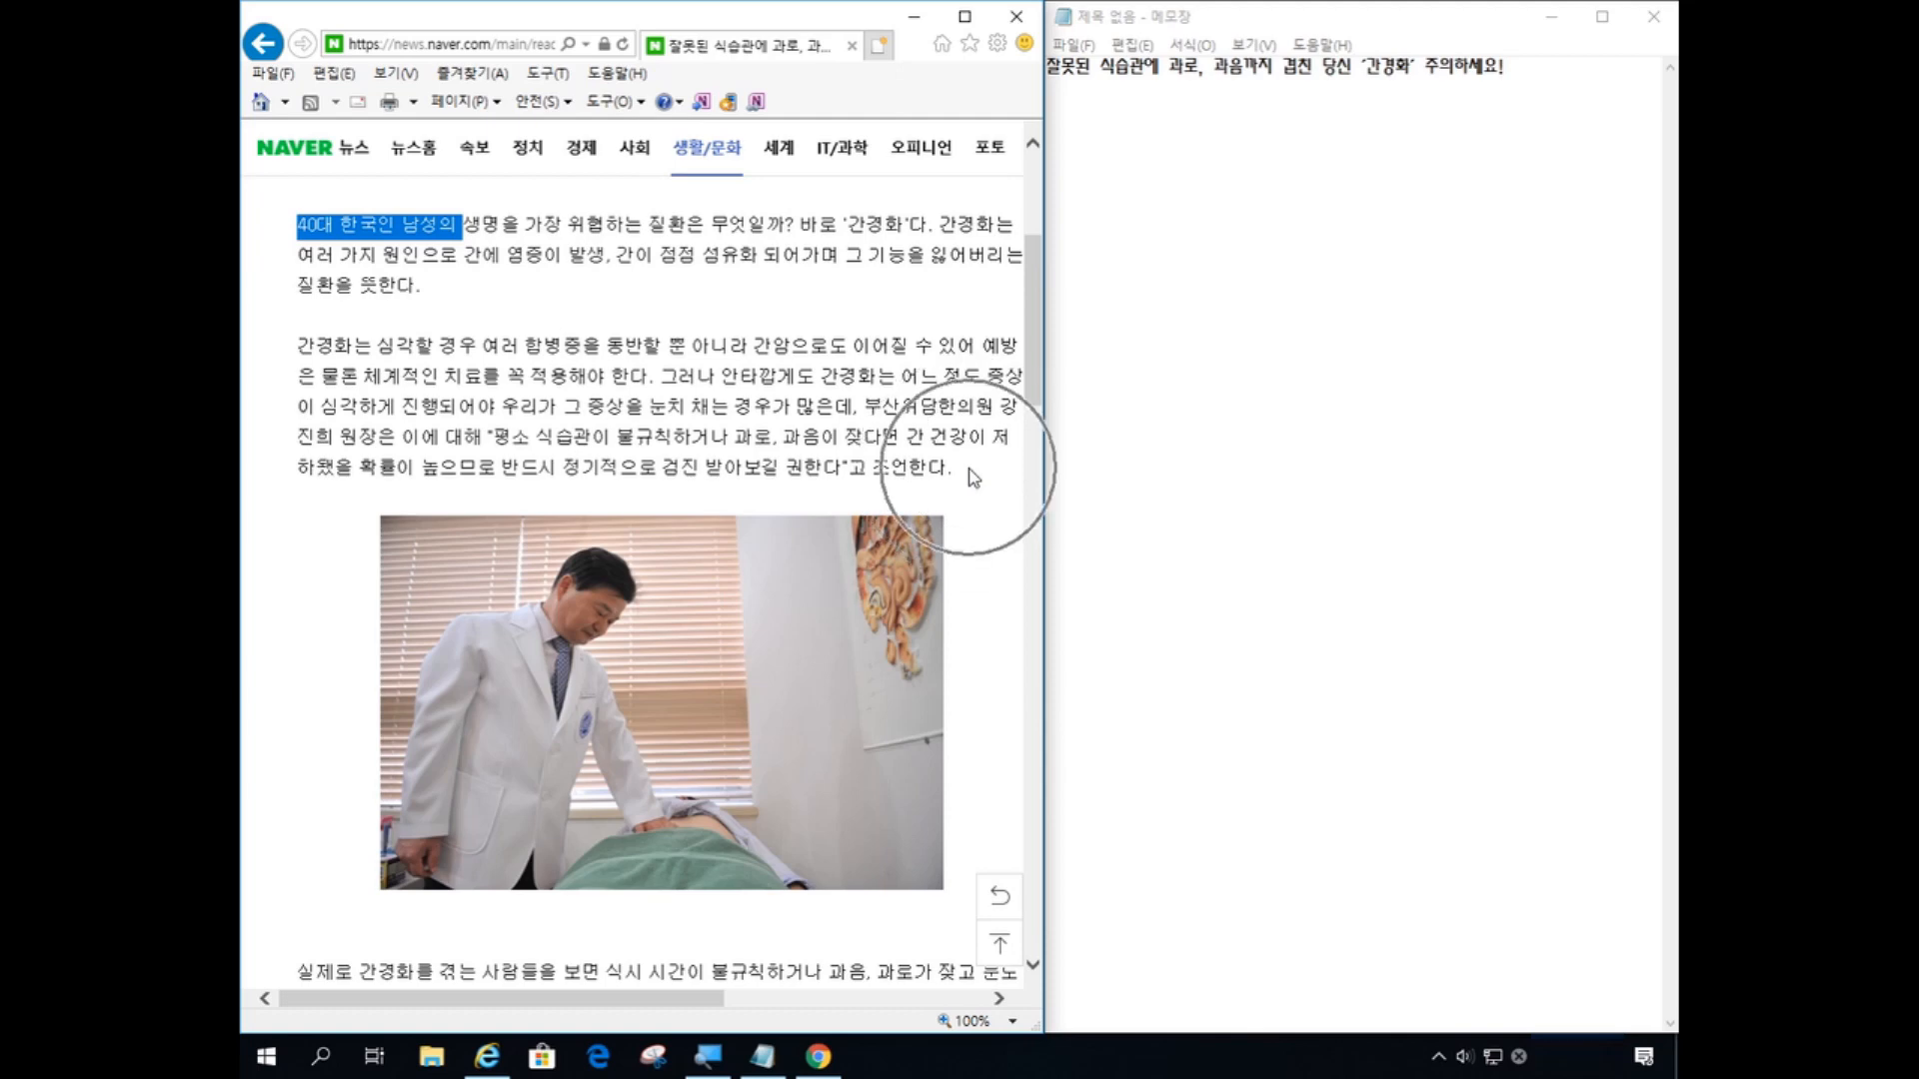
pyautogui.press('ctrl')
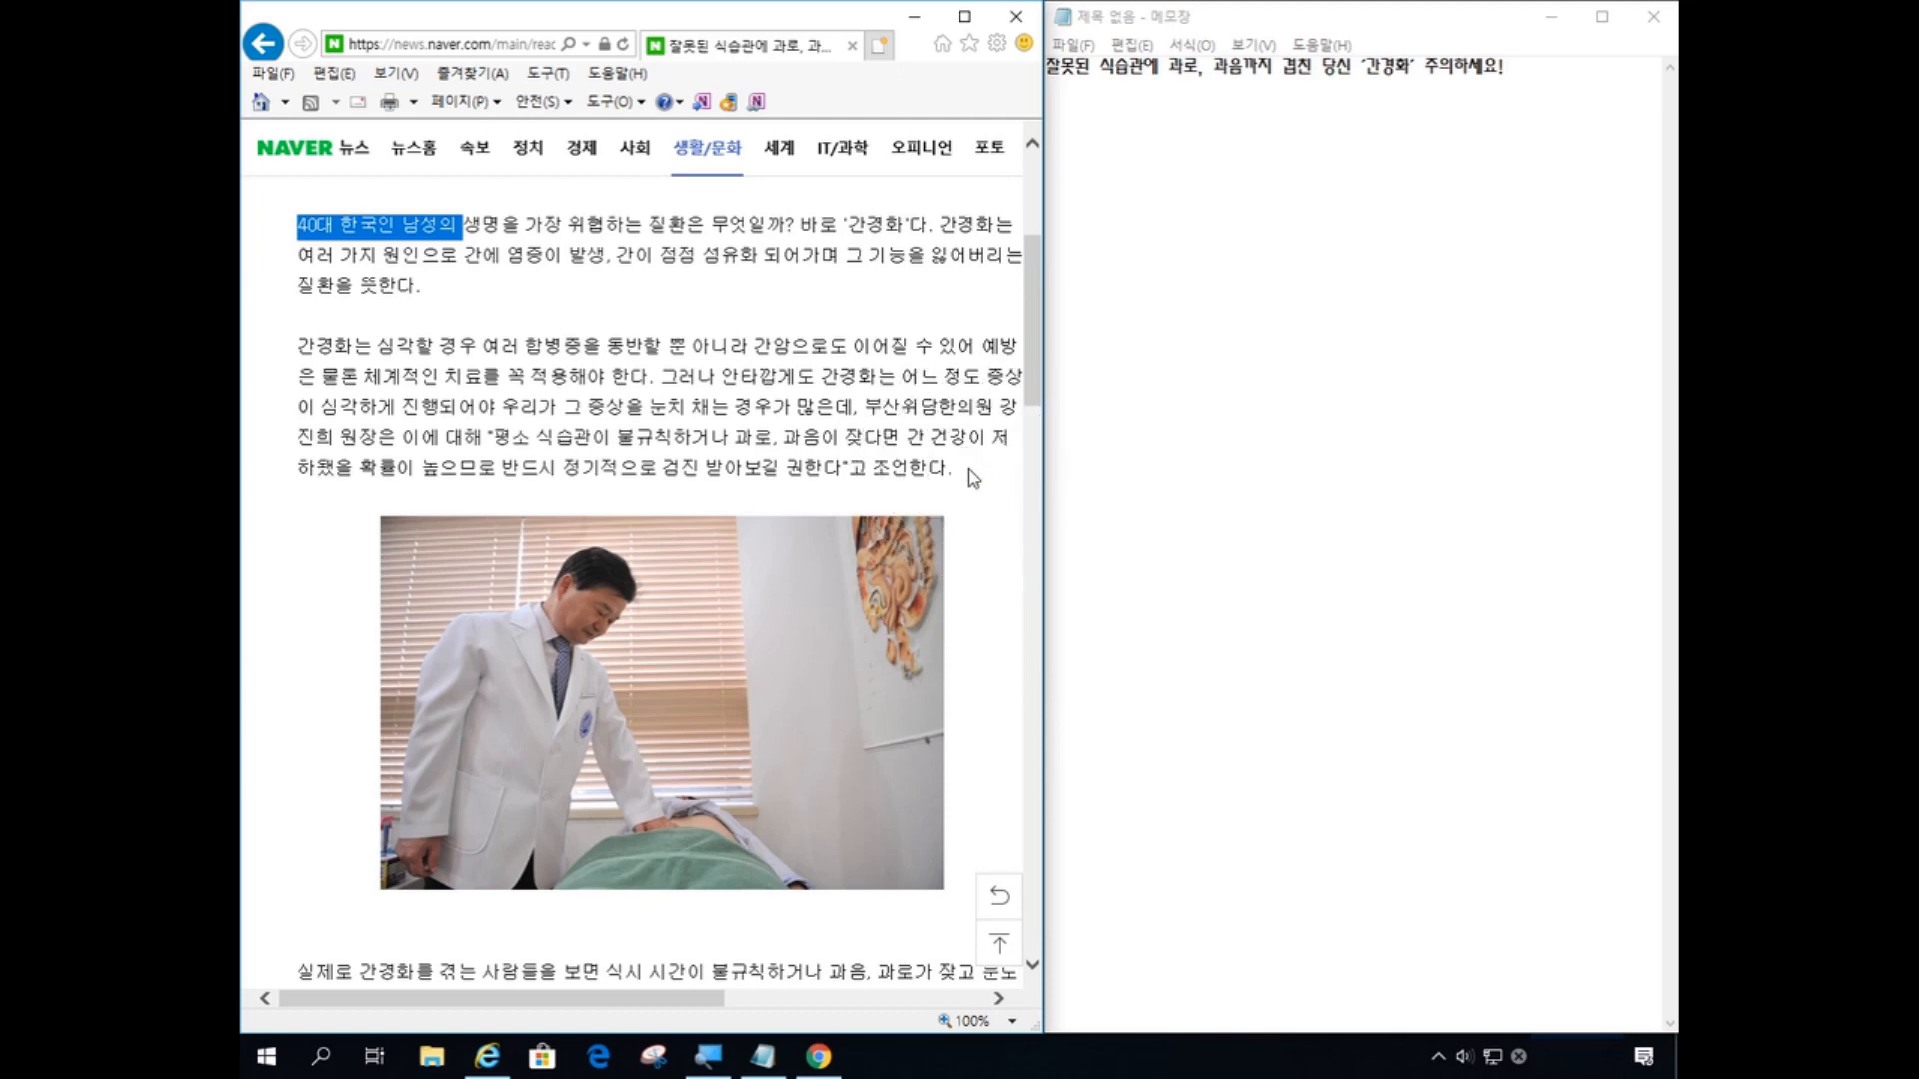
pyautogui.keyDown('shift'); pyautogui.click(974, 478); pyautogui.keyUp('shift')
pyautogui.hotkey('ctrl', 'c')
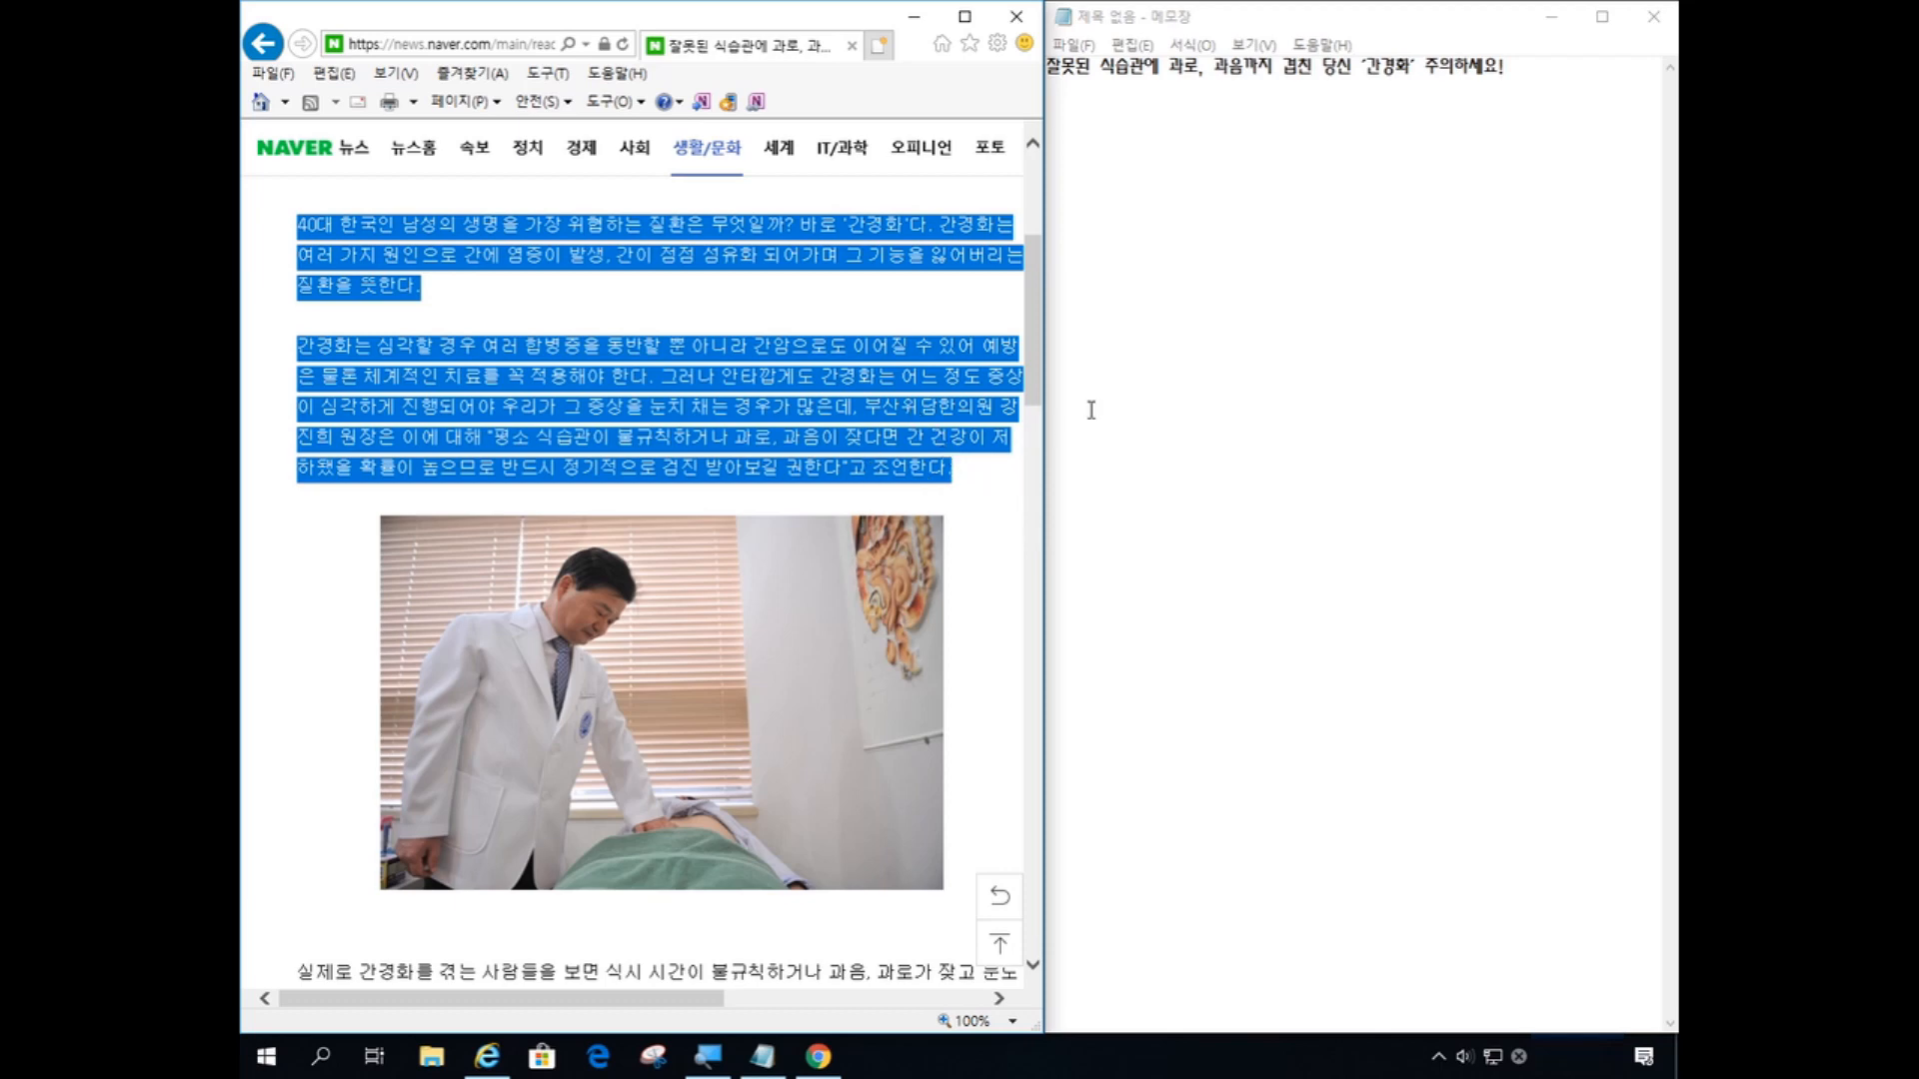
# - Paste the two copied paragraphs into Notepad, one blank line below the headline, and add a line break after them
pyautogui.click(1157, 294)
pyautogui.press('ctrl')
pyautogui.press('ctrl')
pyautogui.press('ctrl')
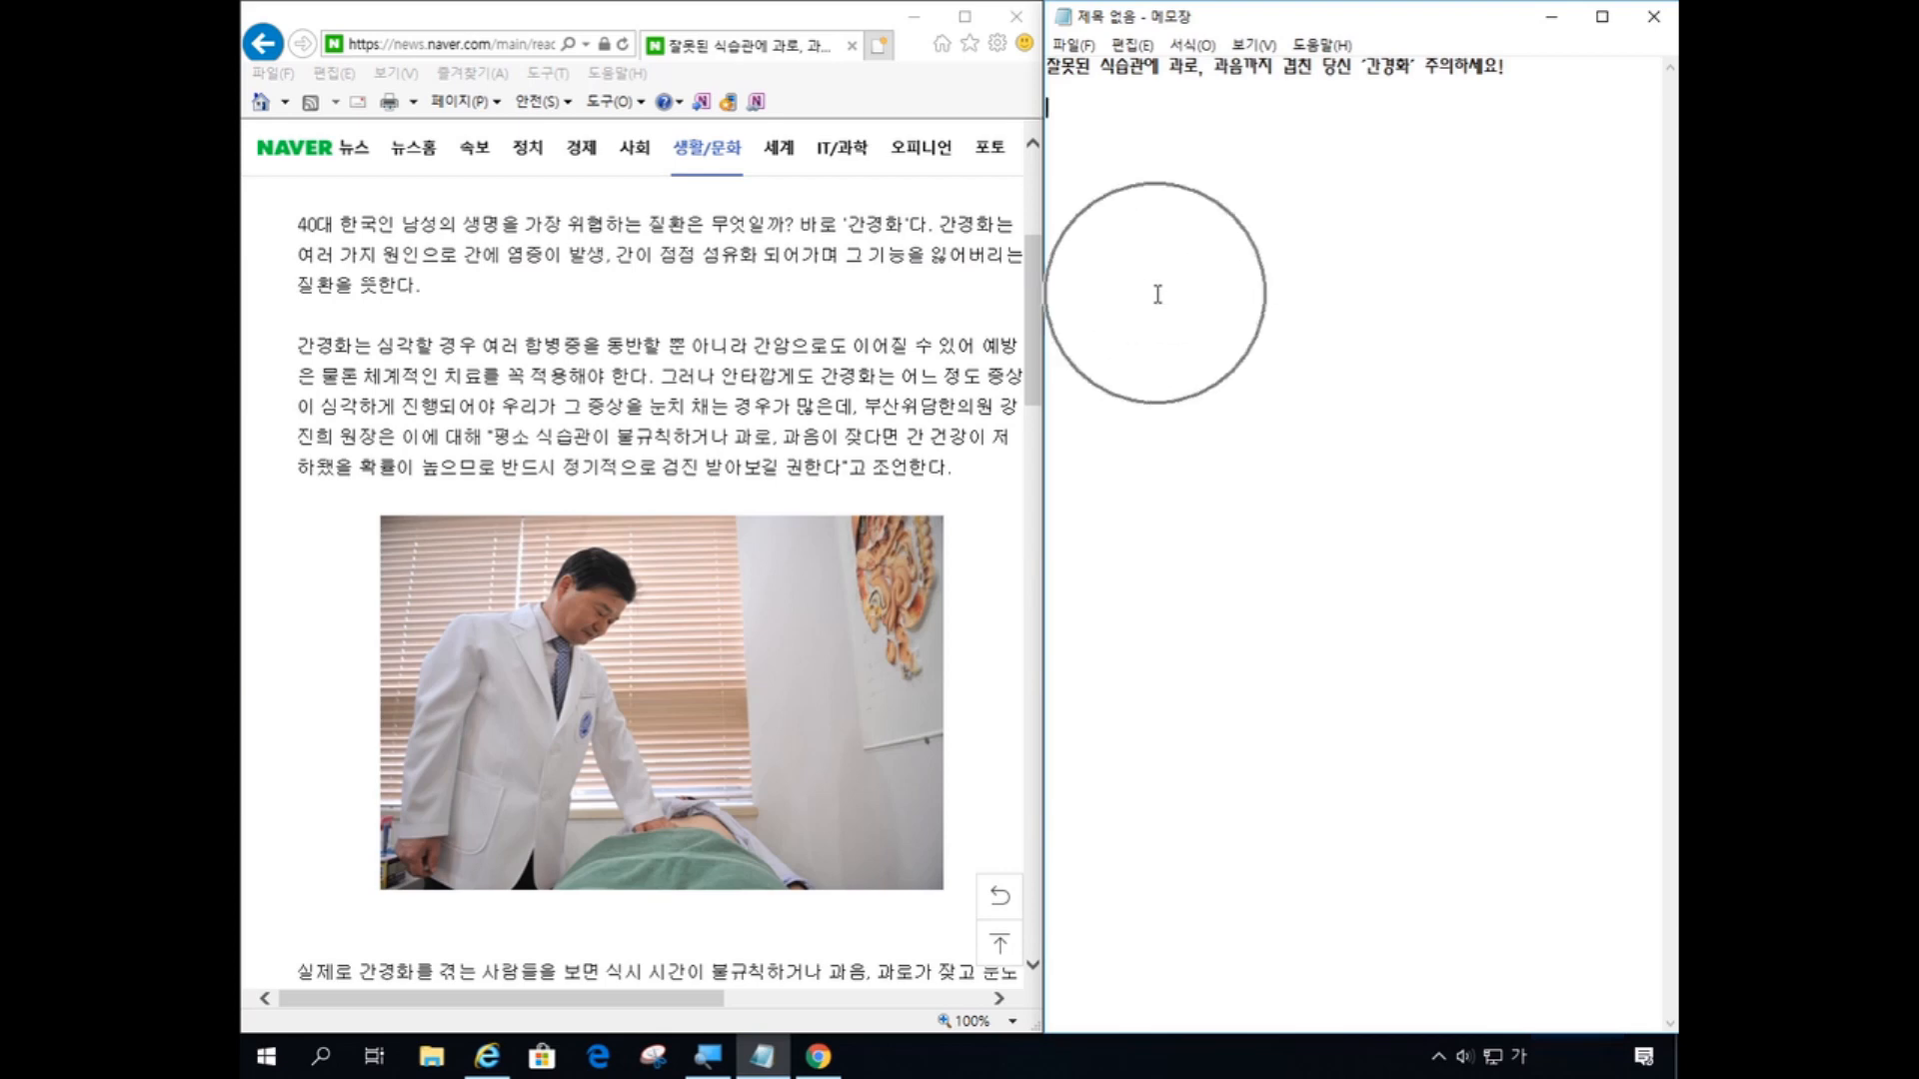
pyautogui.press('ctrl')
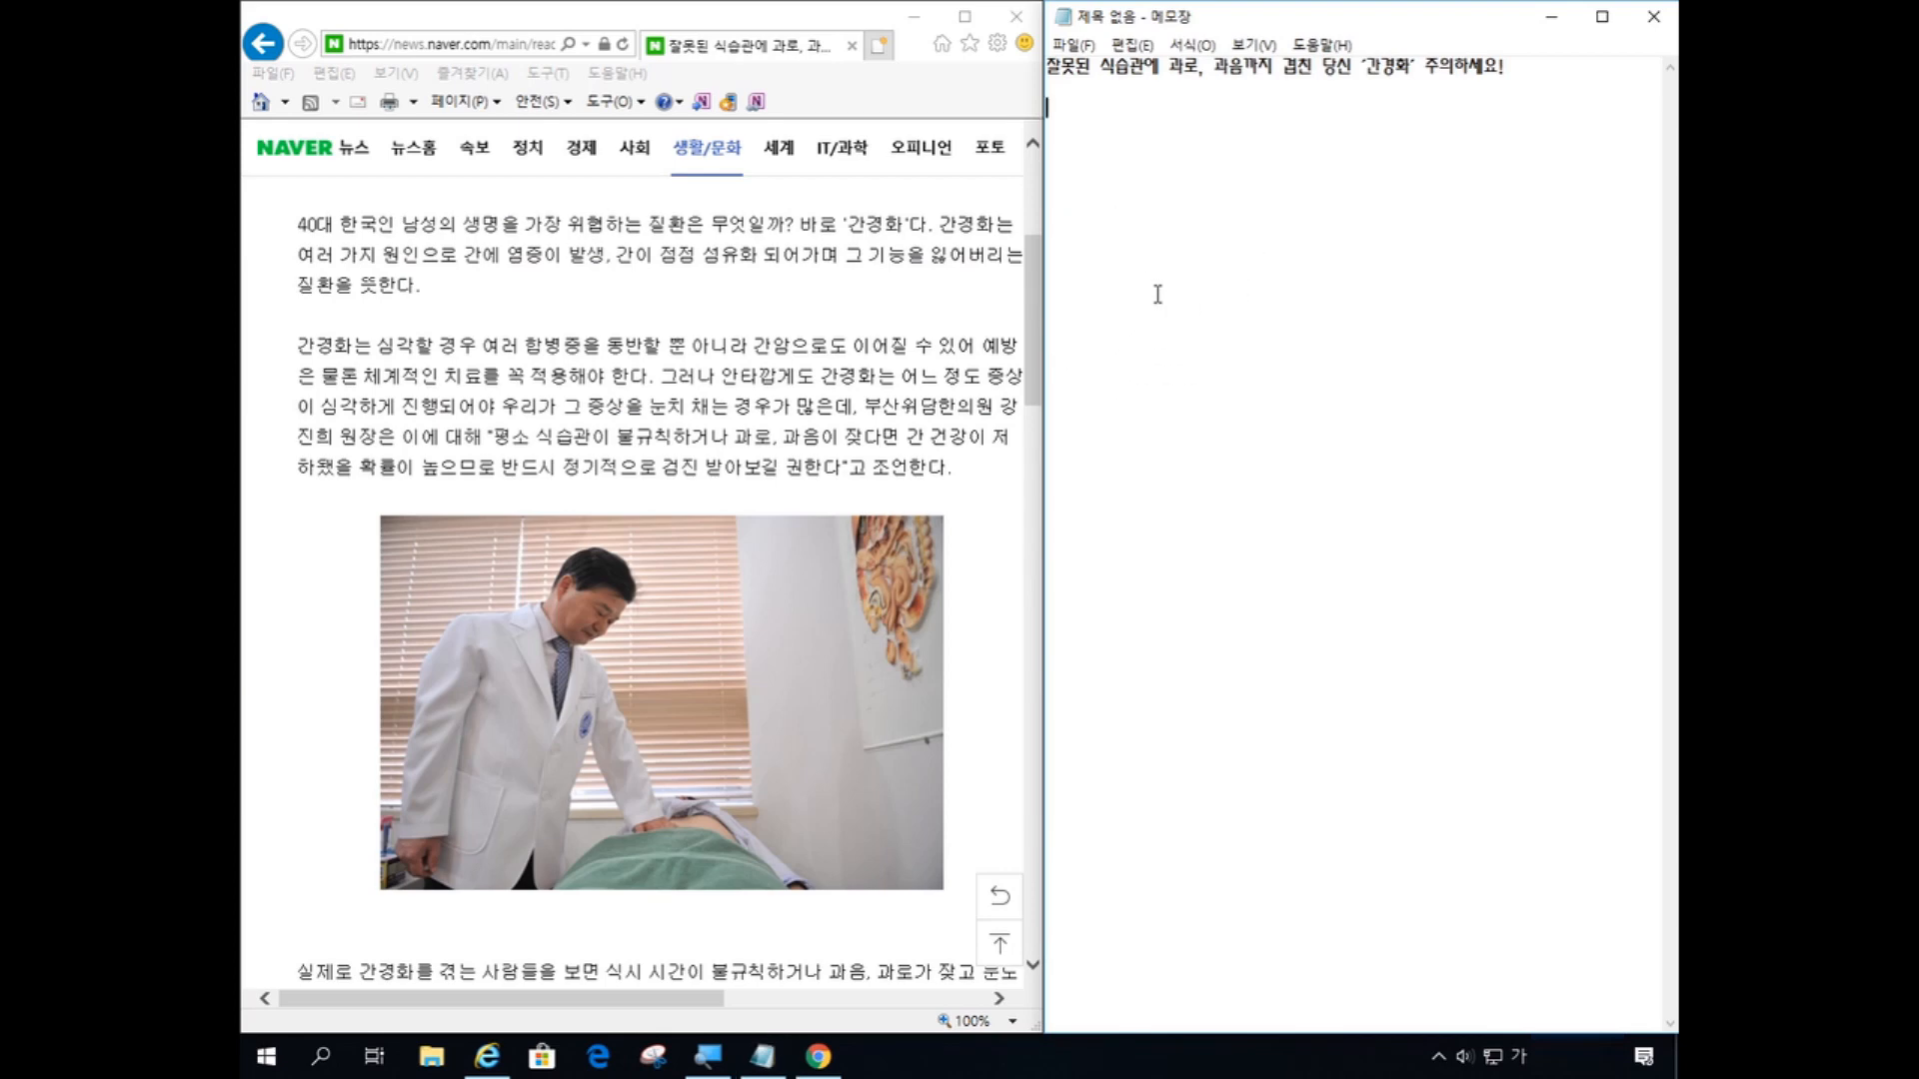
pyautogui.hotkey('ctrl', 'v')
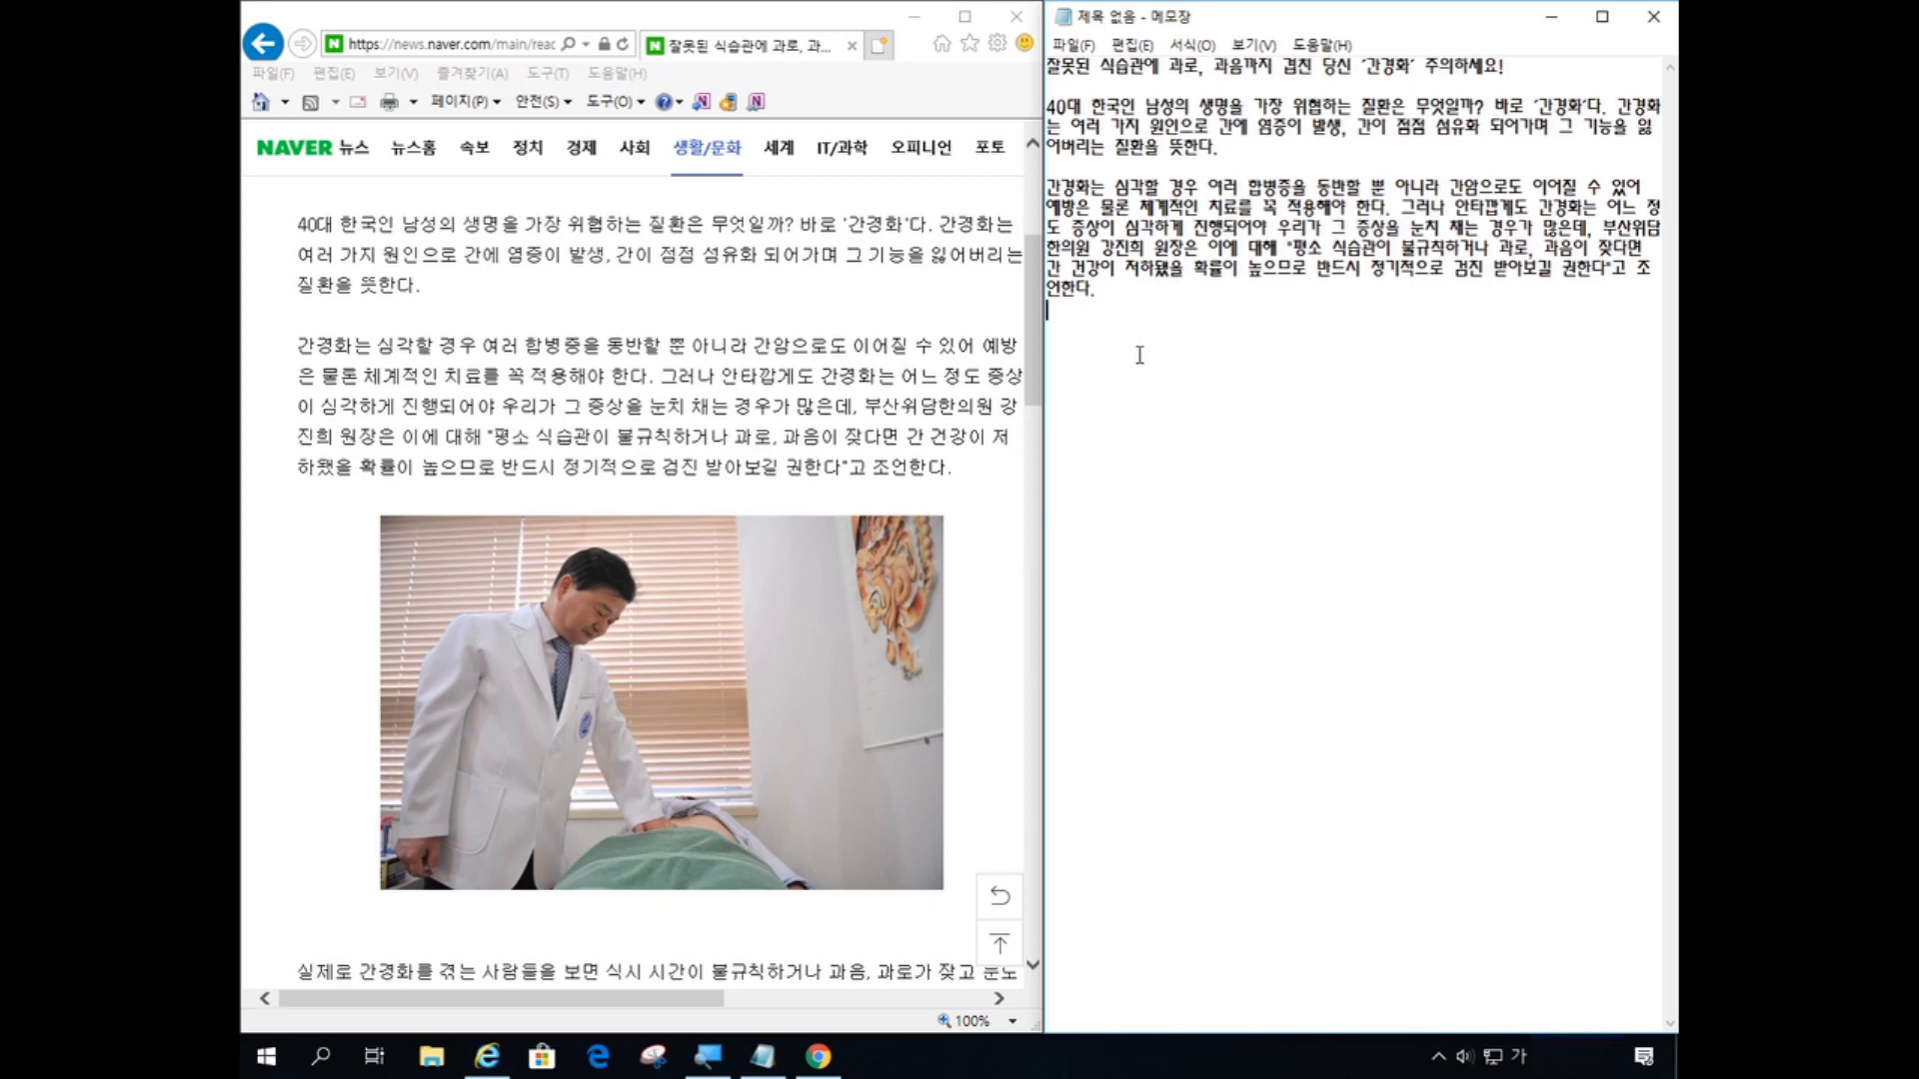
pyautogui.press('Return')
# - Return to the article in Internet Explorer and select the opening words "실제로 간경화를 겪는" of the first paragraph below the photo
pyautogui.click(866, 296)
pyautogui.press('ctrl')
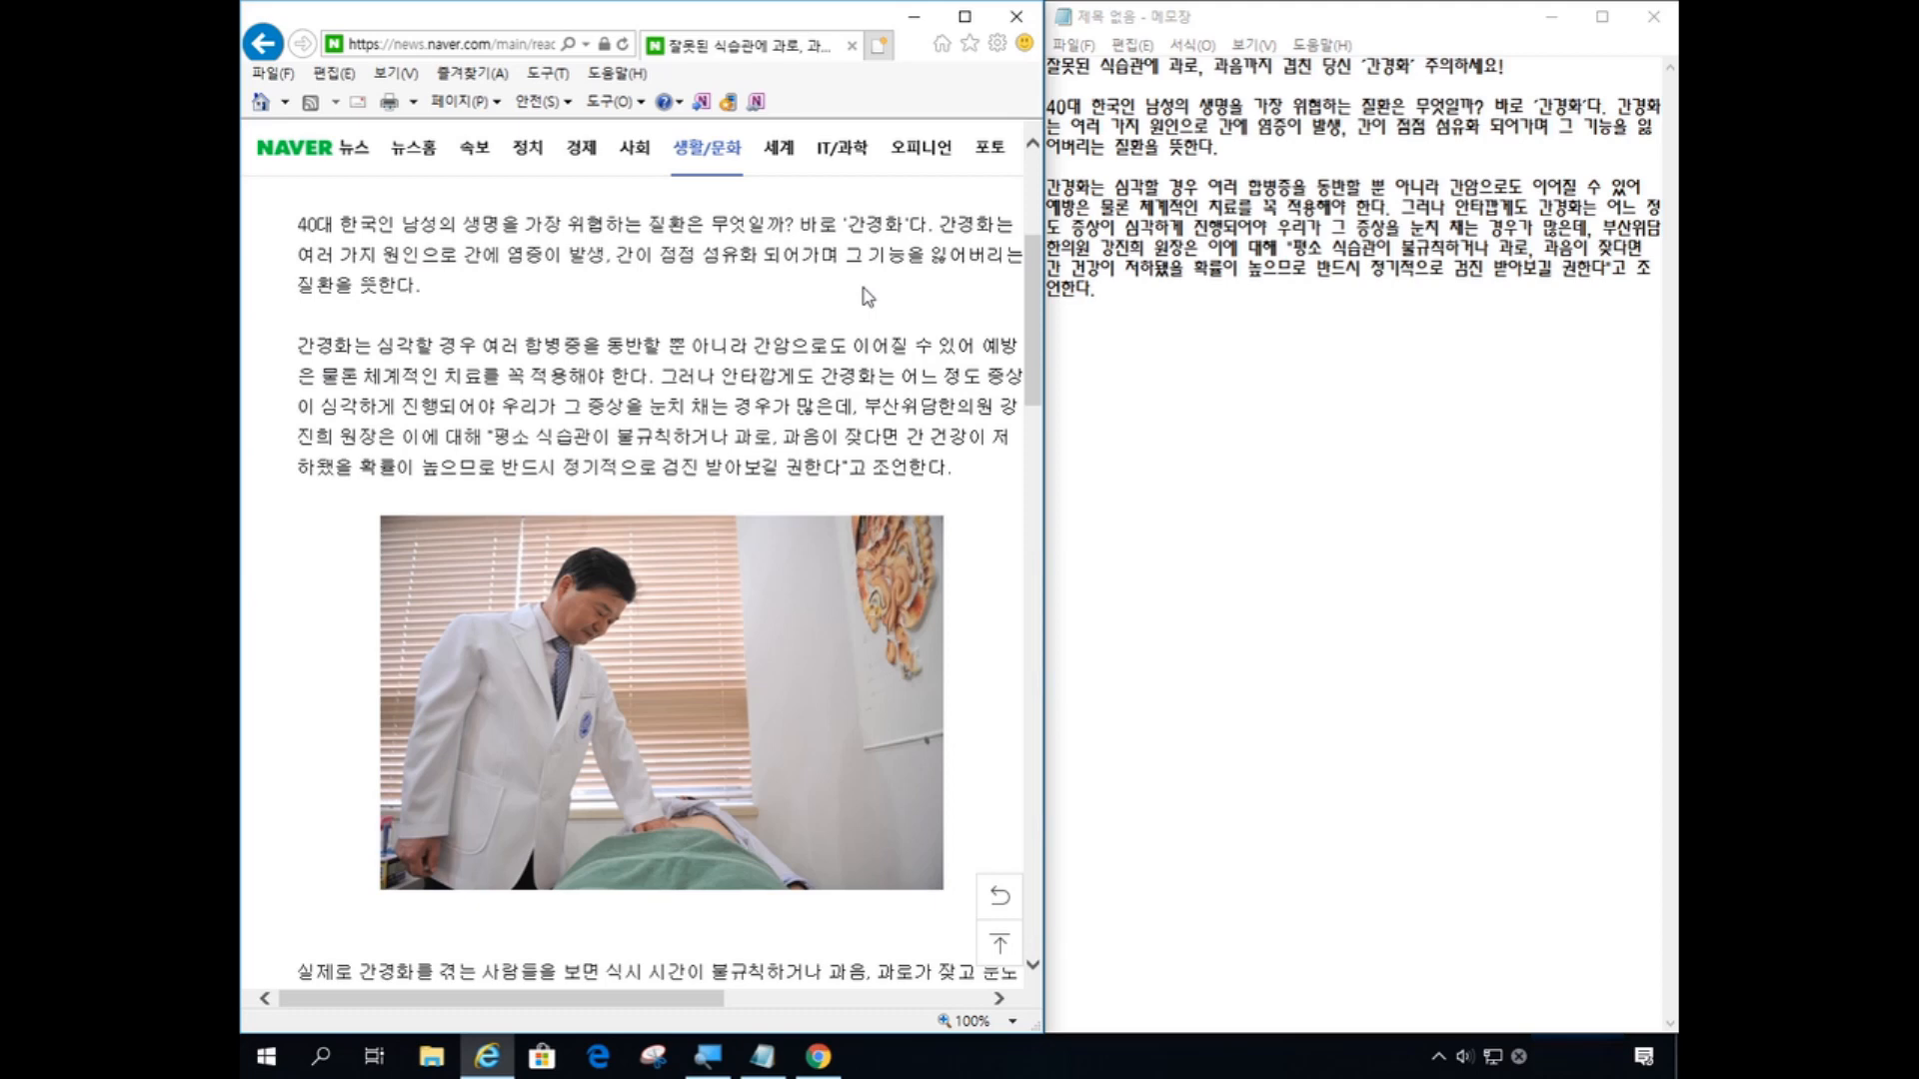
pyautogui.press('ctrl')
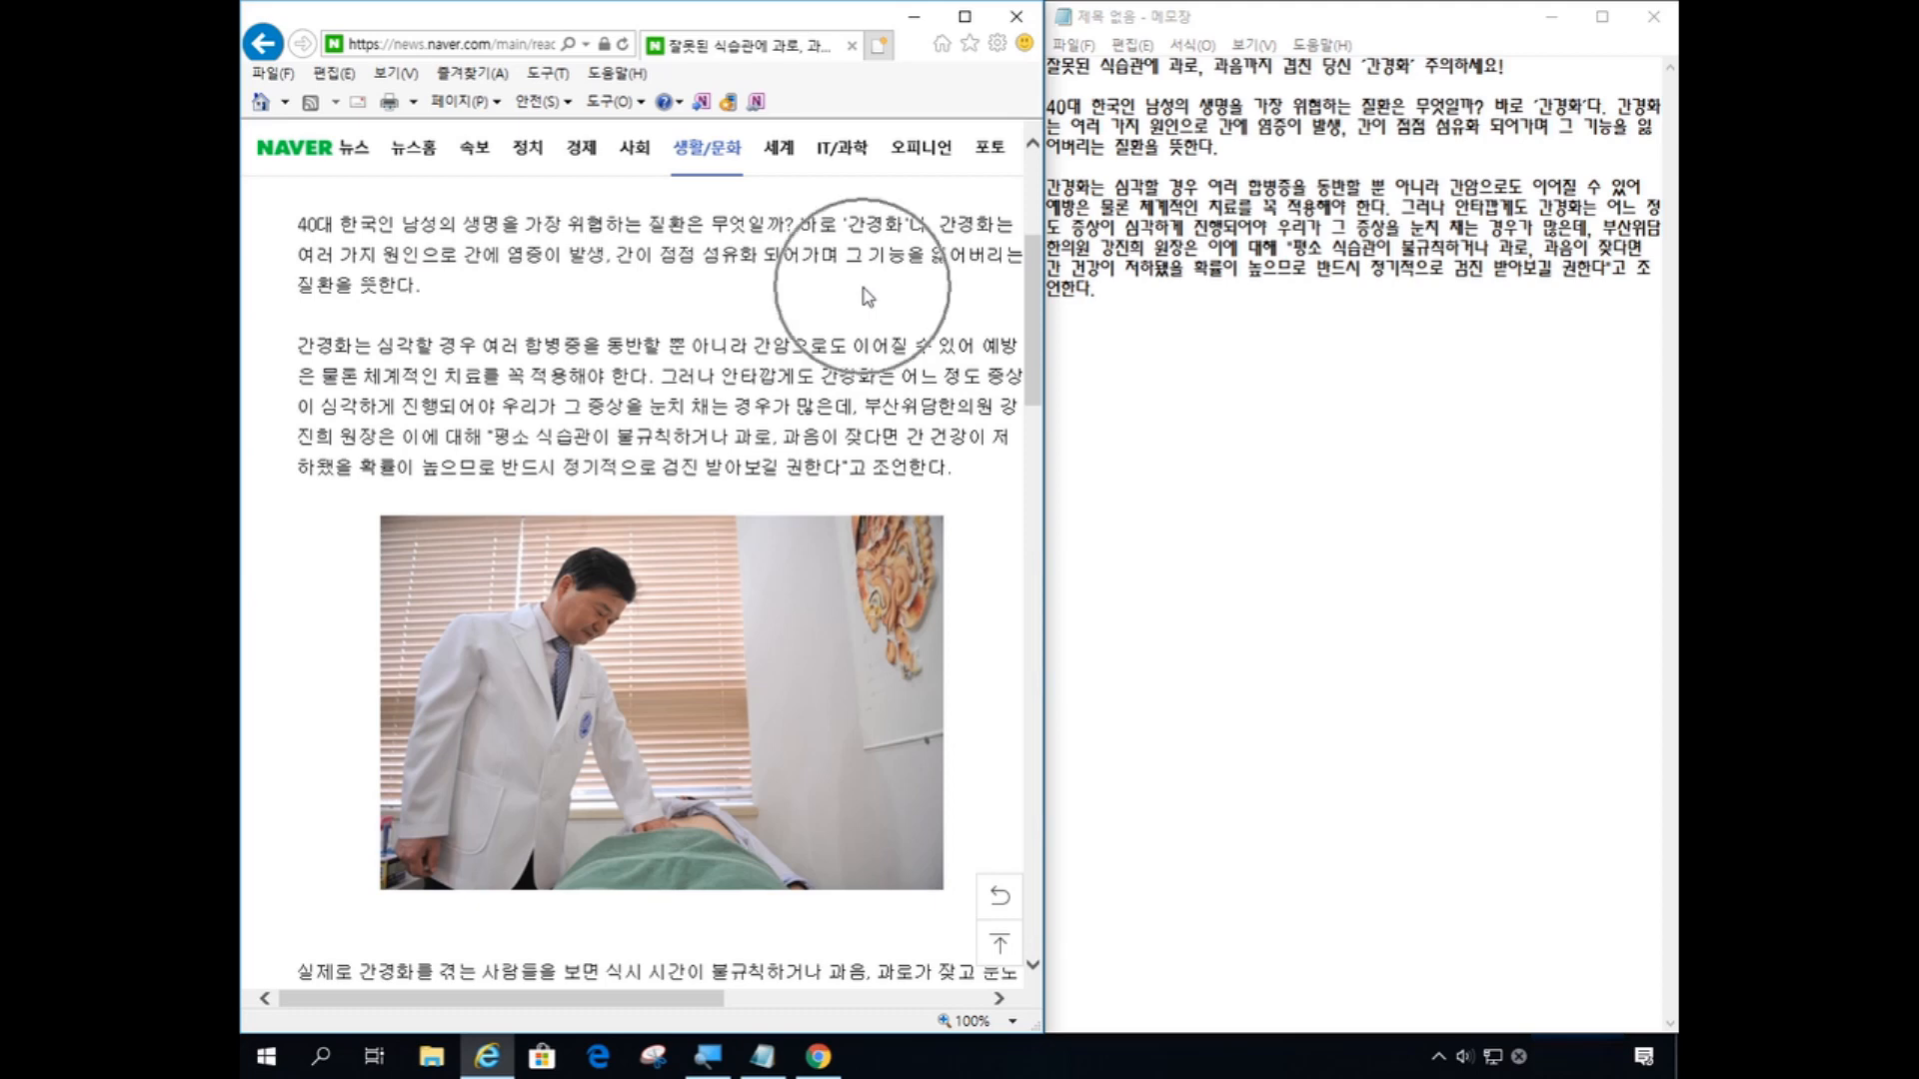
pyautogui.press('ctrl')
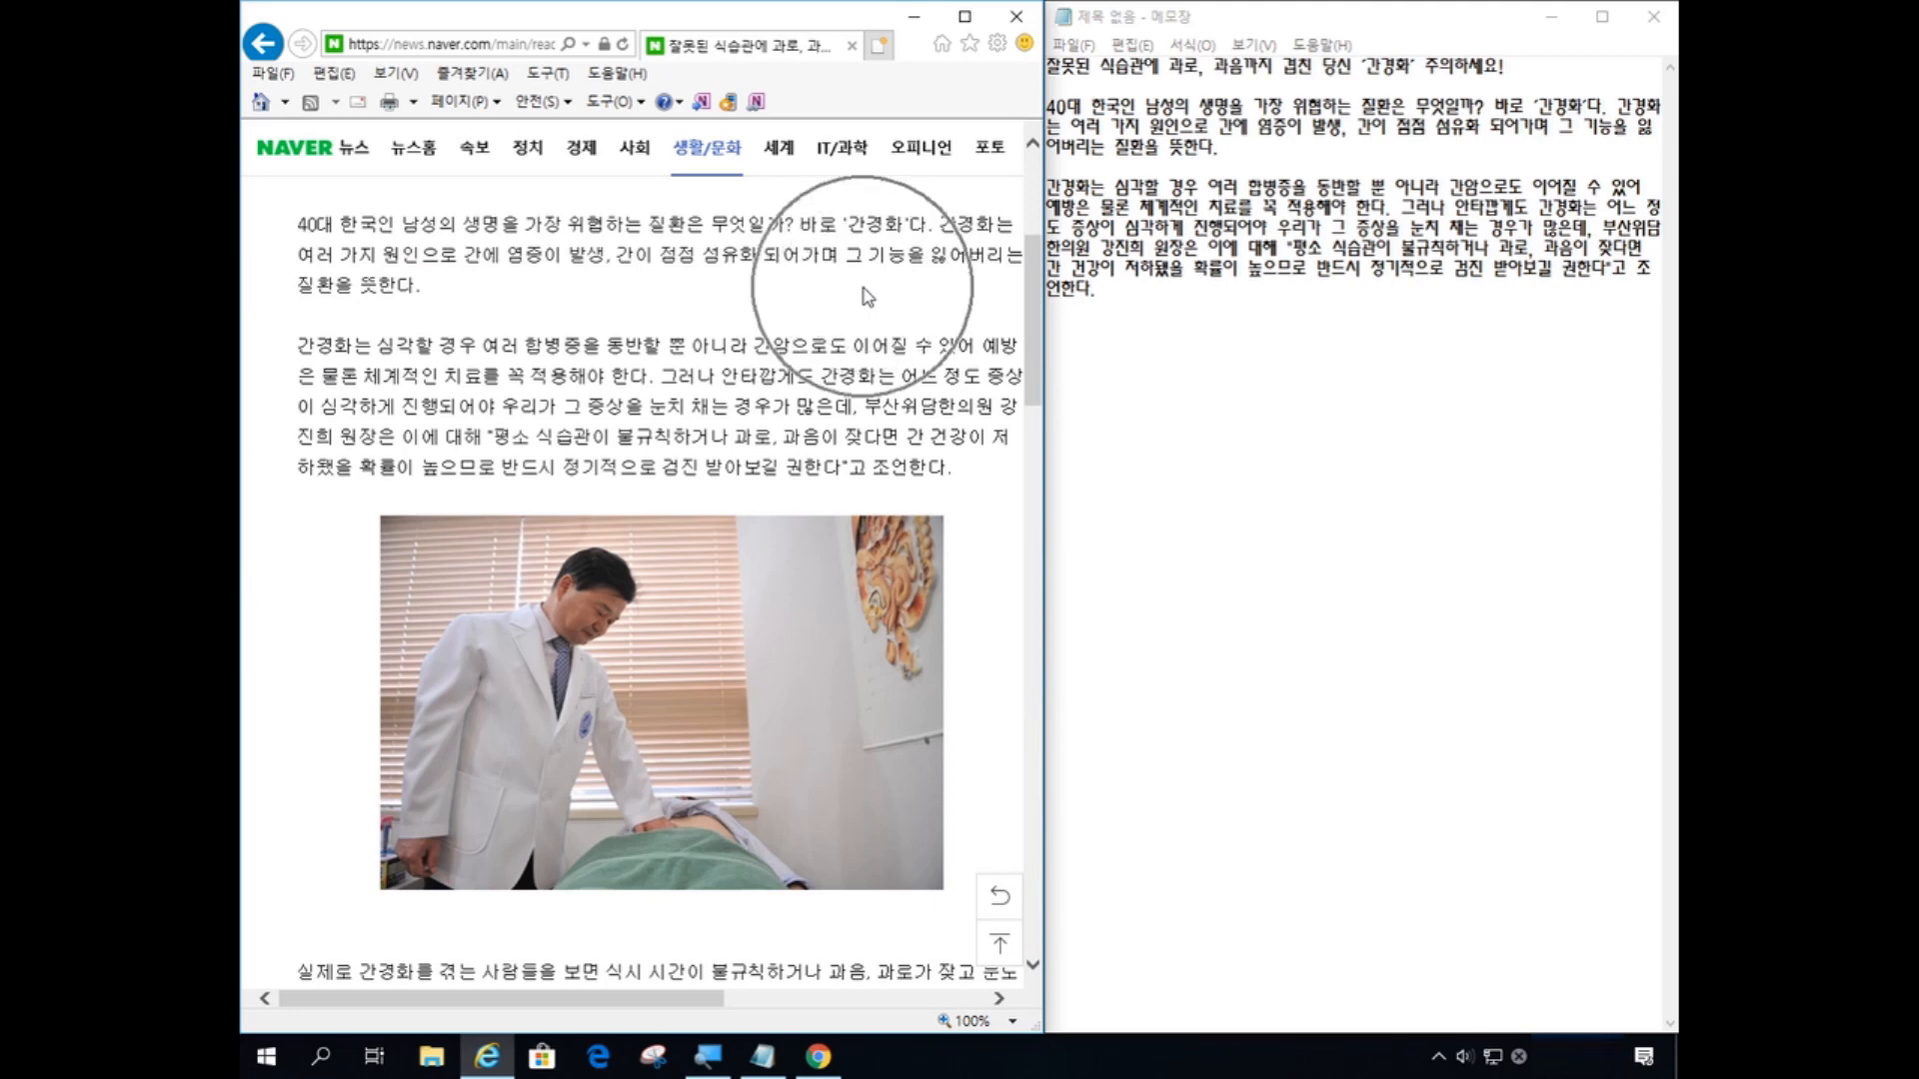
pyautogui.scroll(-6, 795, 308)
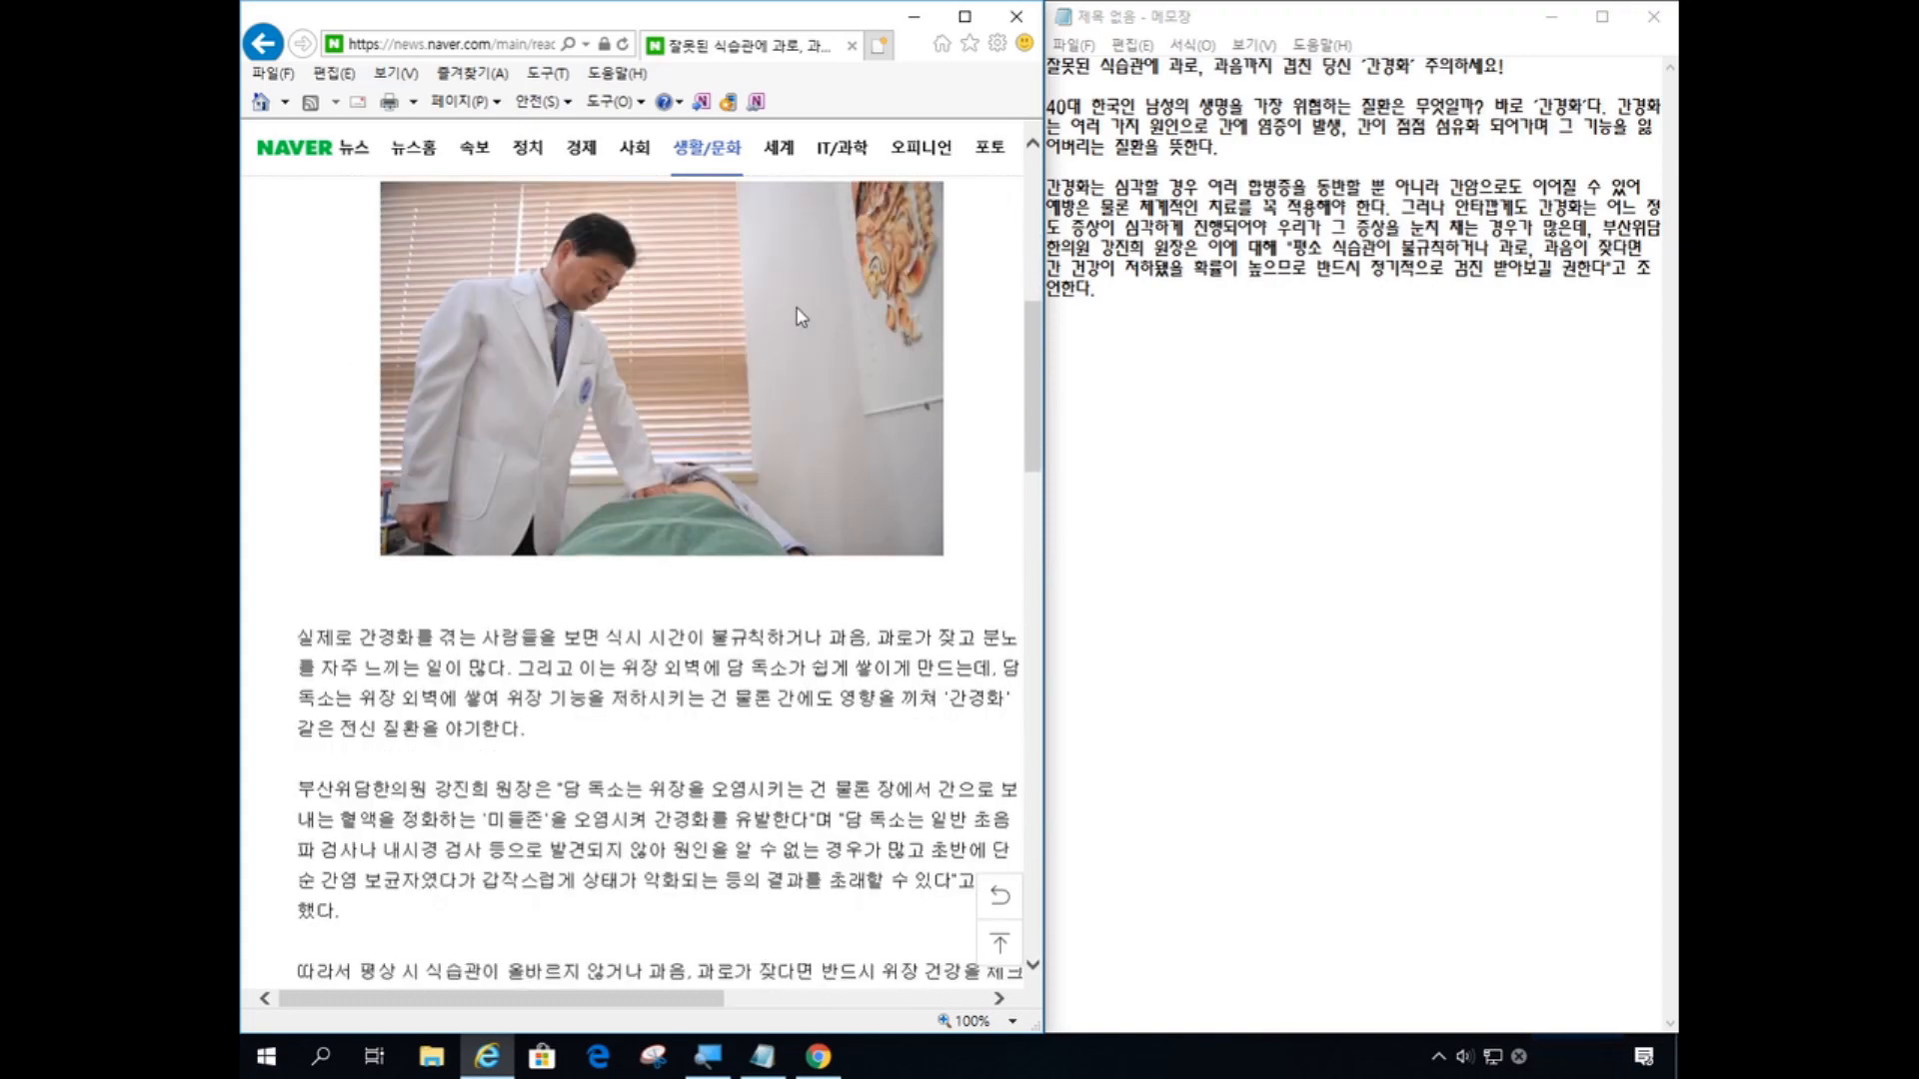
pyautogui.scroll(-1, 551, 321)
pyautogui.scroll(1, 550, 320)
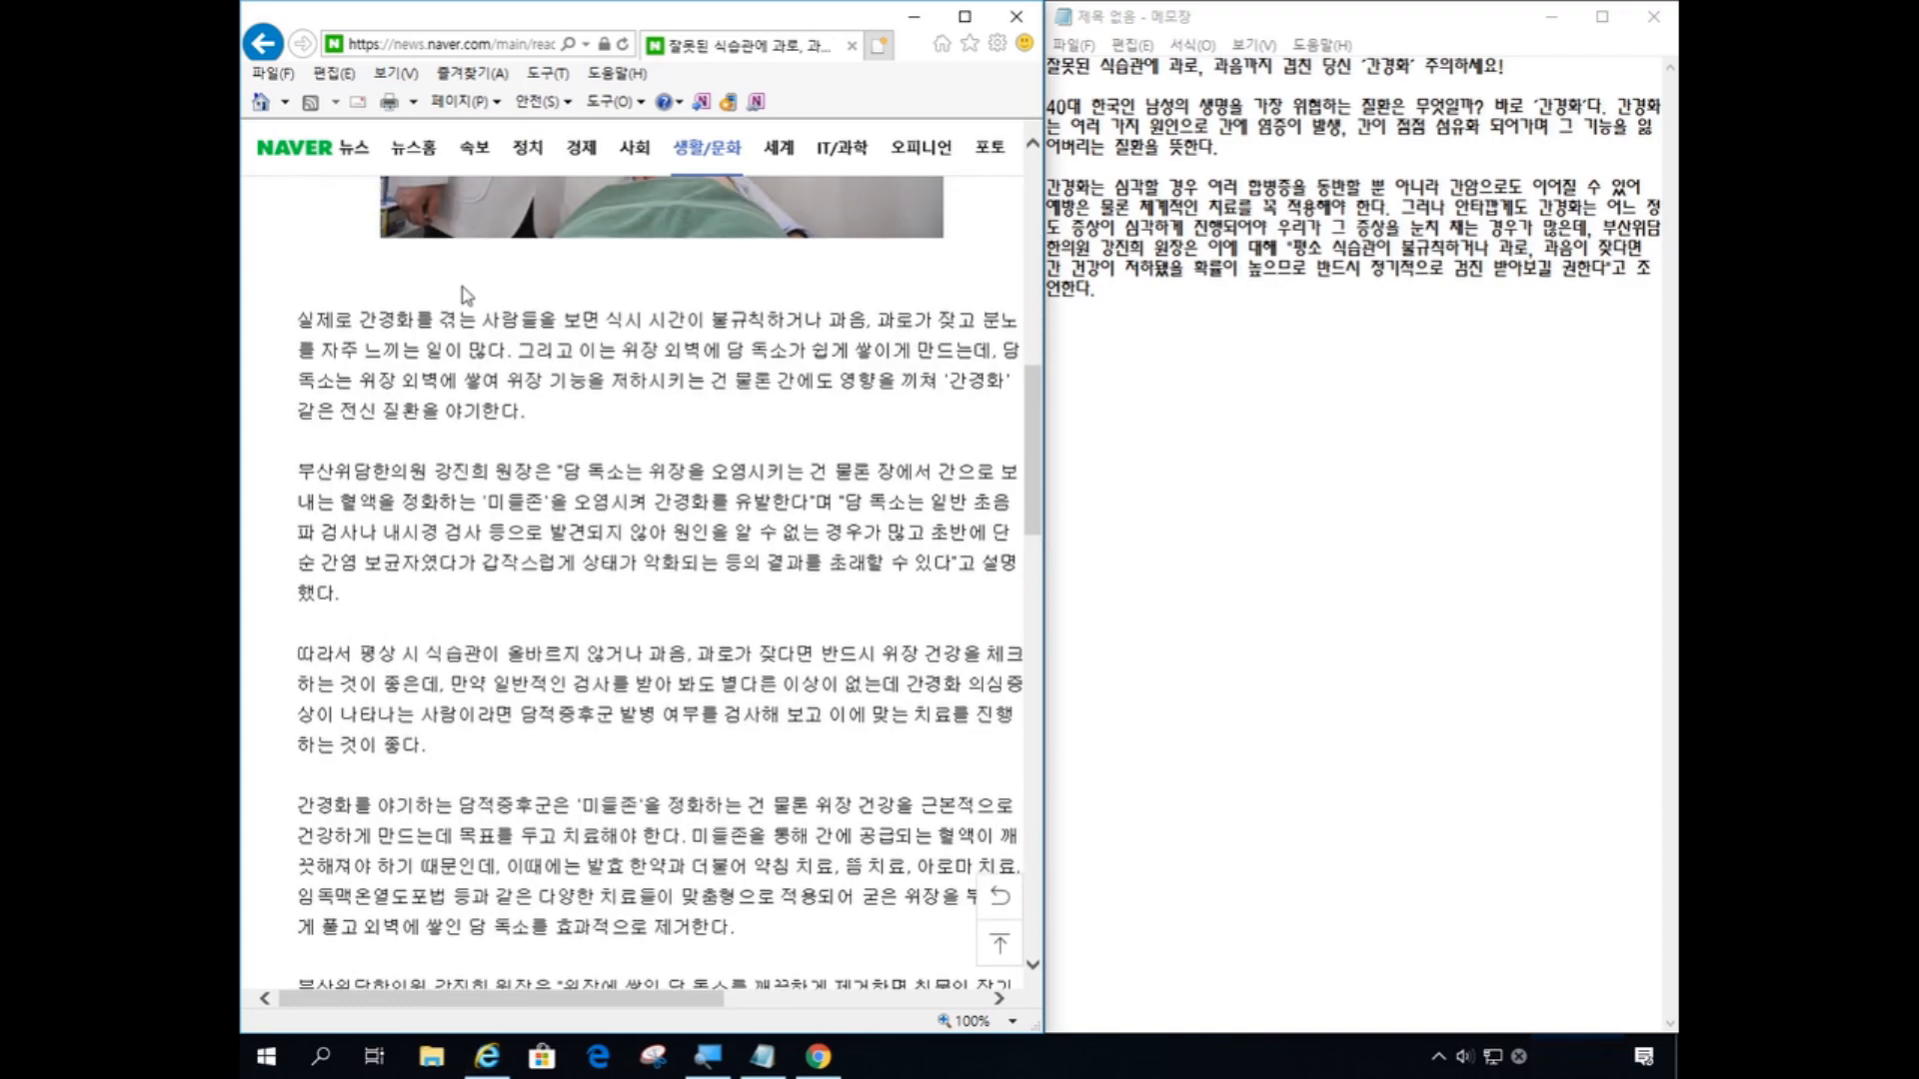
pyautogui.moveTo(297, 321); pyautogui.dragTo(486, 328)
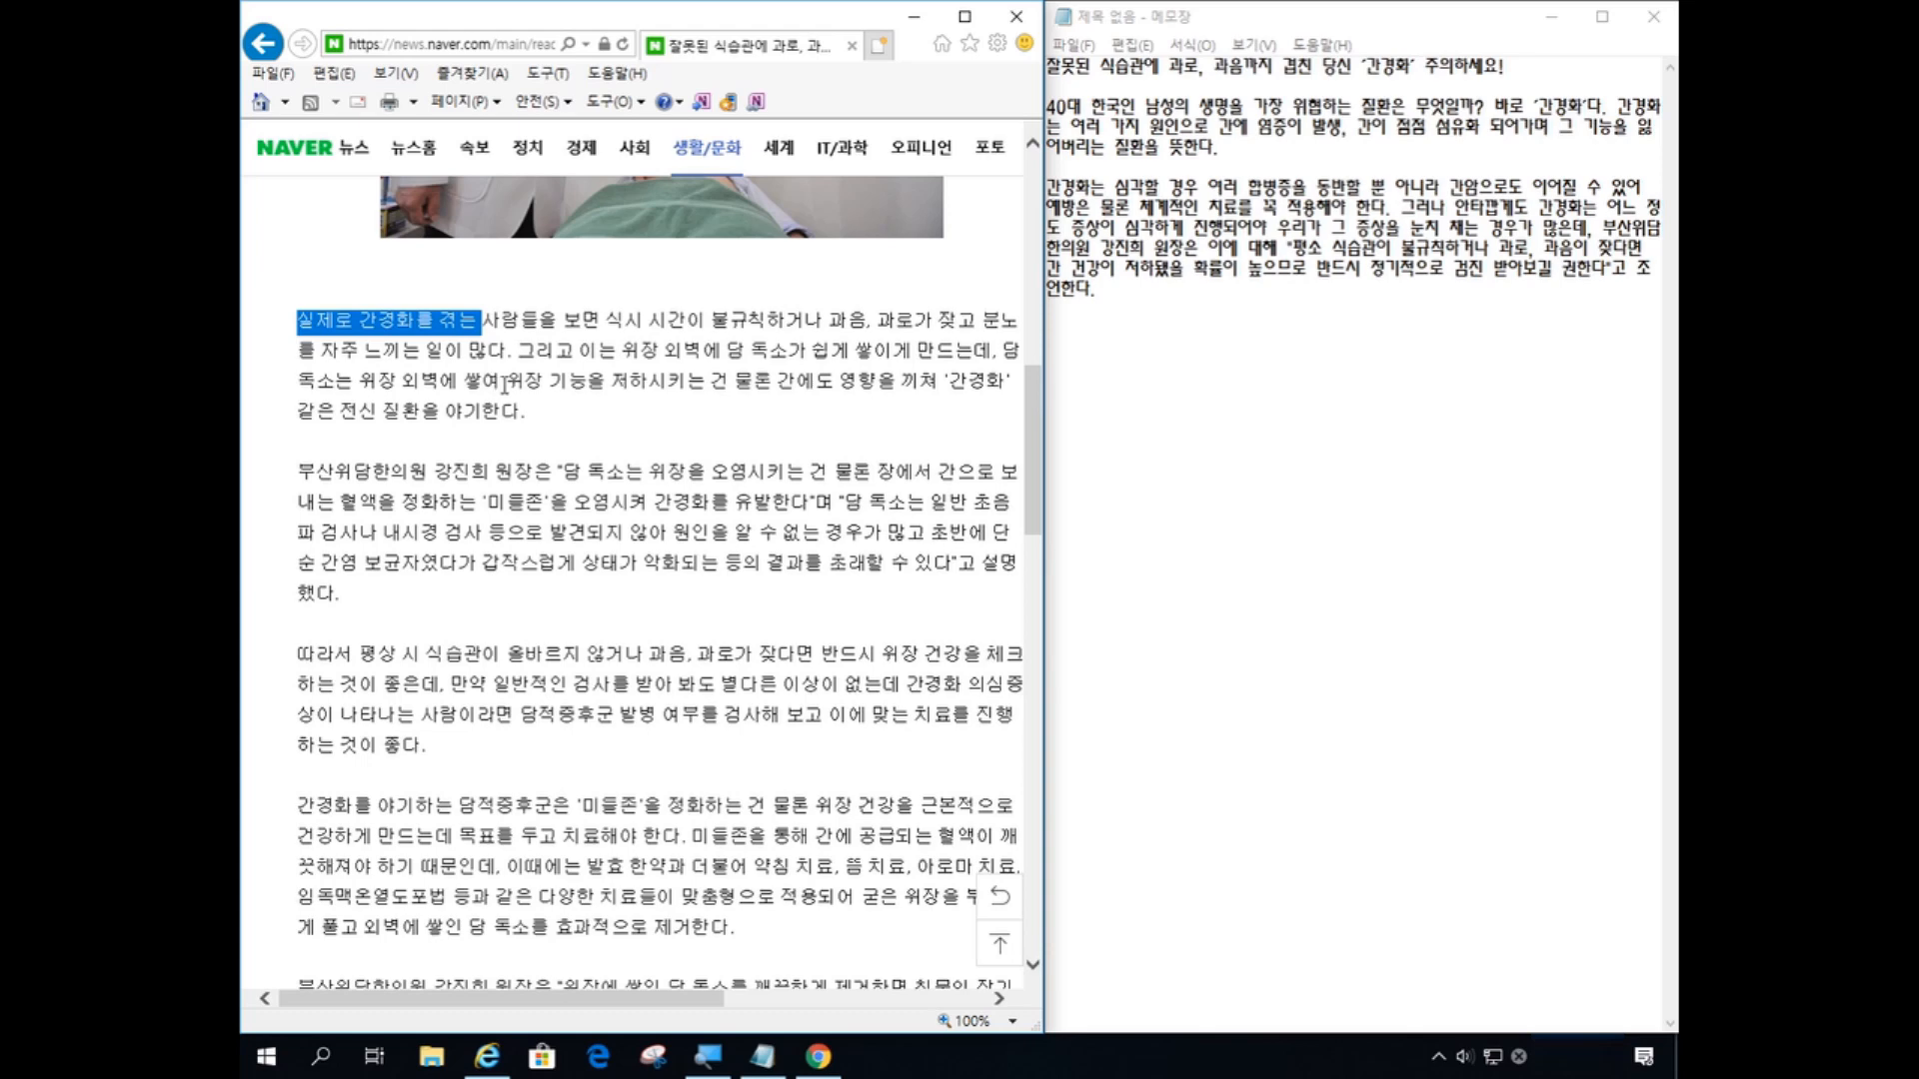
# - Extend the selection to the end of the last body paragraph, just above the reporter's byline, and copy it
pyautogui.scroll(-5, 492, 382)
pyautogui.scroll(-2, 505, 387)
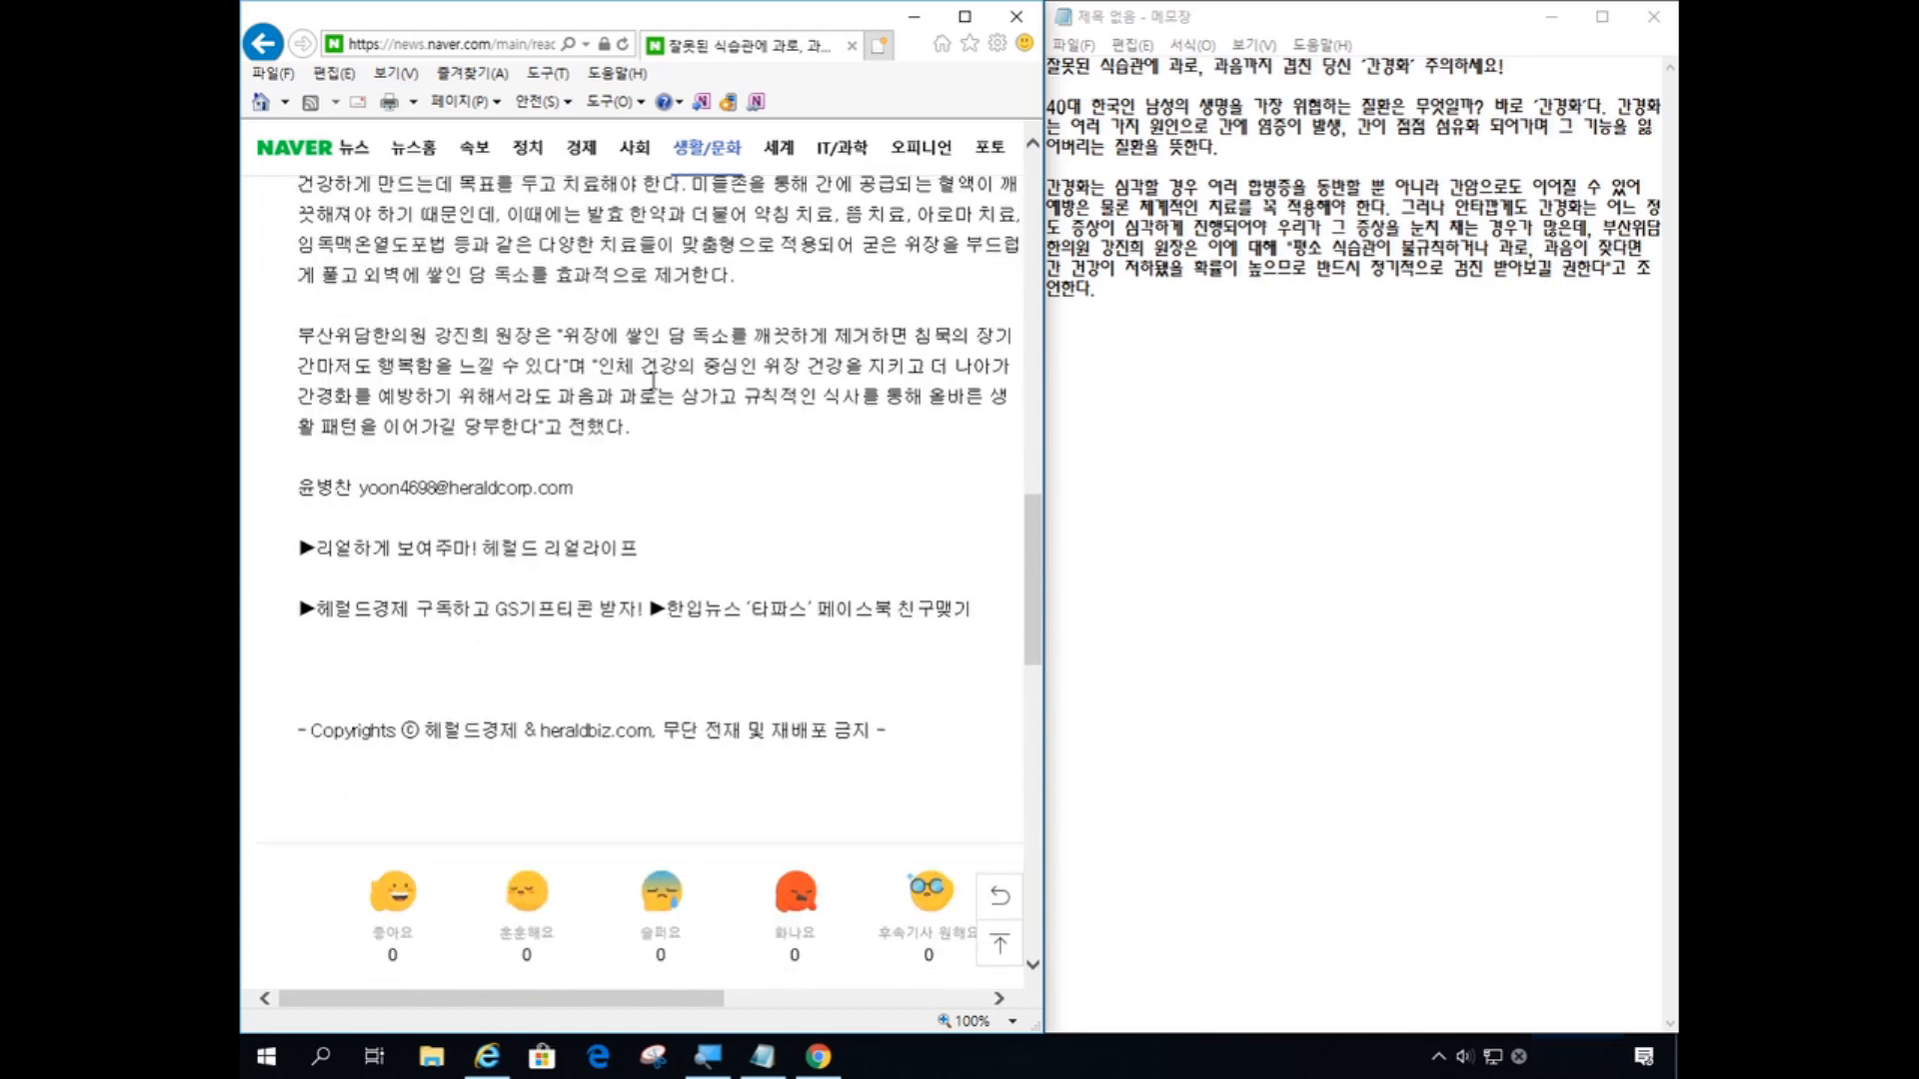
pyautogui.scroll(1, 655, 390)
pyautogui.click(629, 428)
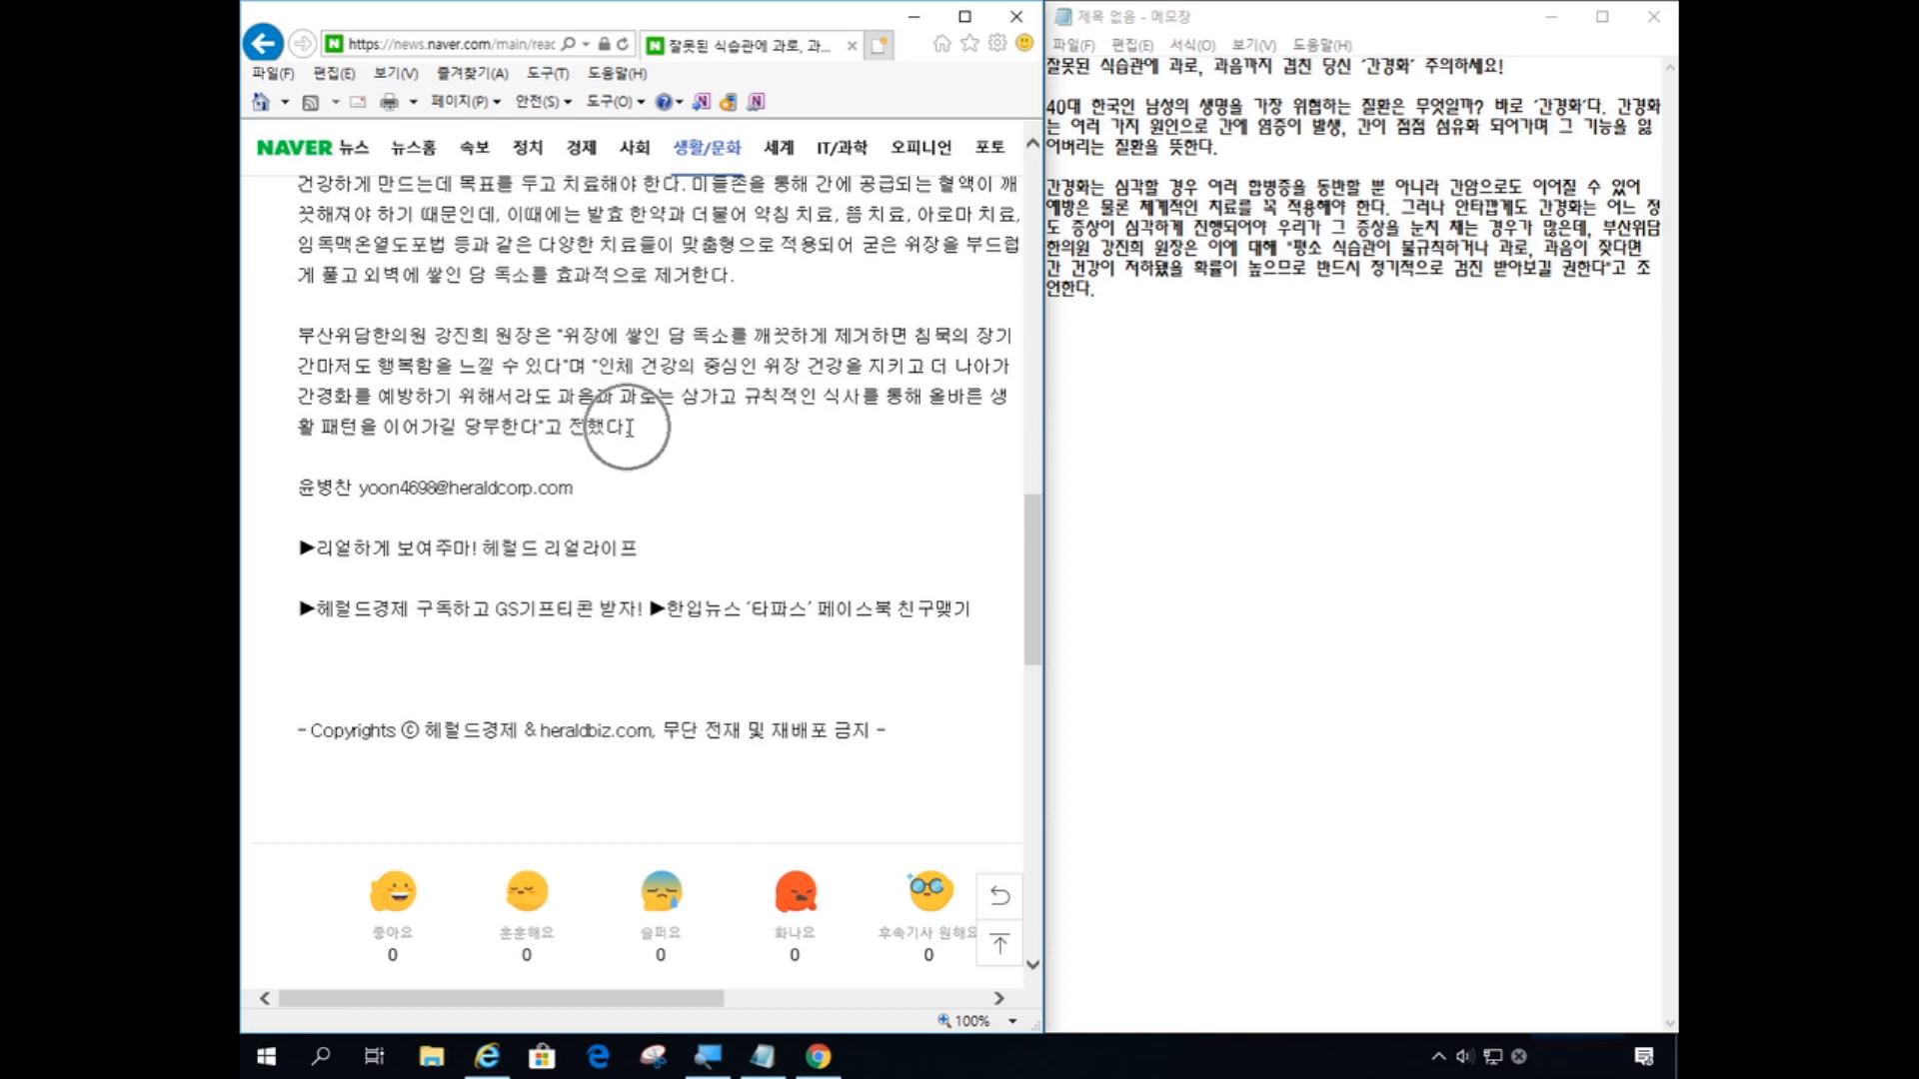
pyautogui.click(629, 427)
pyautogui.keyDown('shift'); pyautogui.click(666, 437); pyautogui.keyUp('shift')
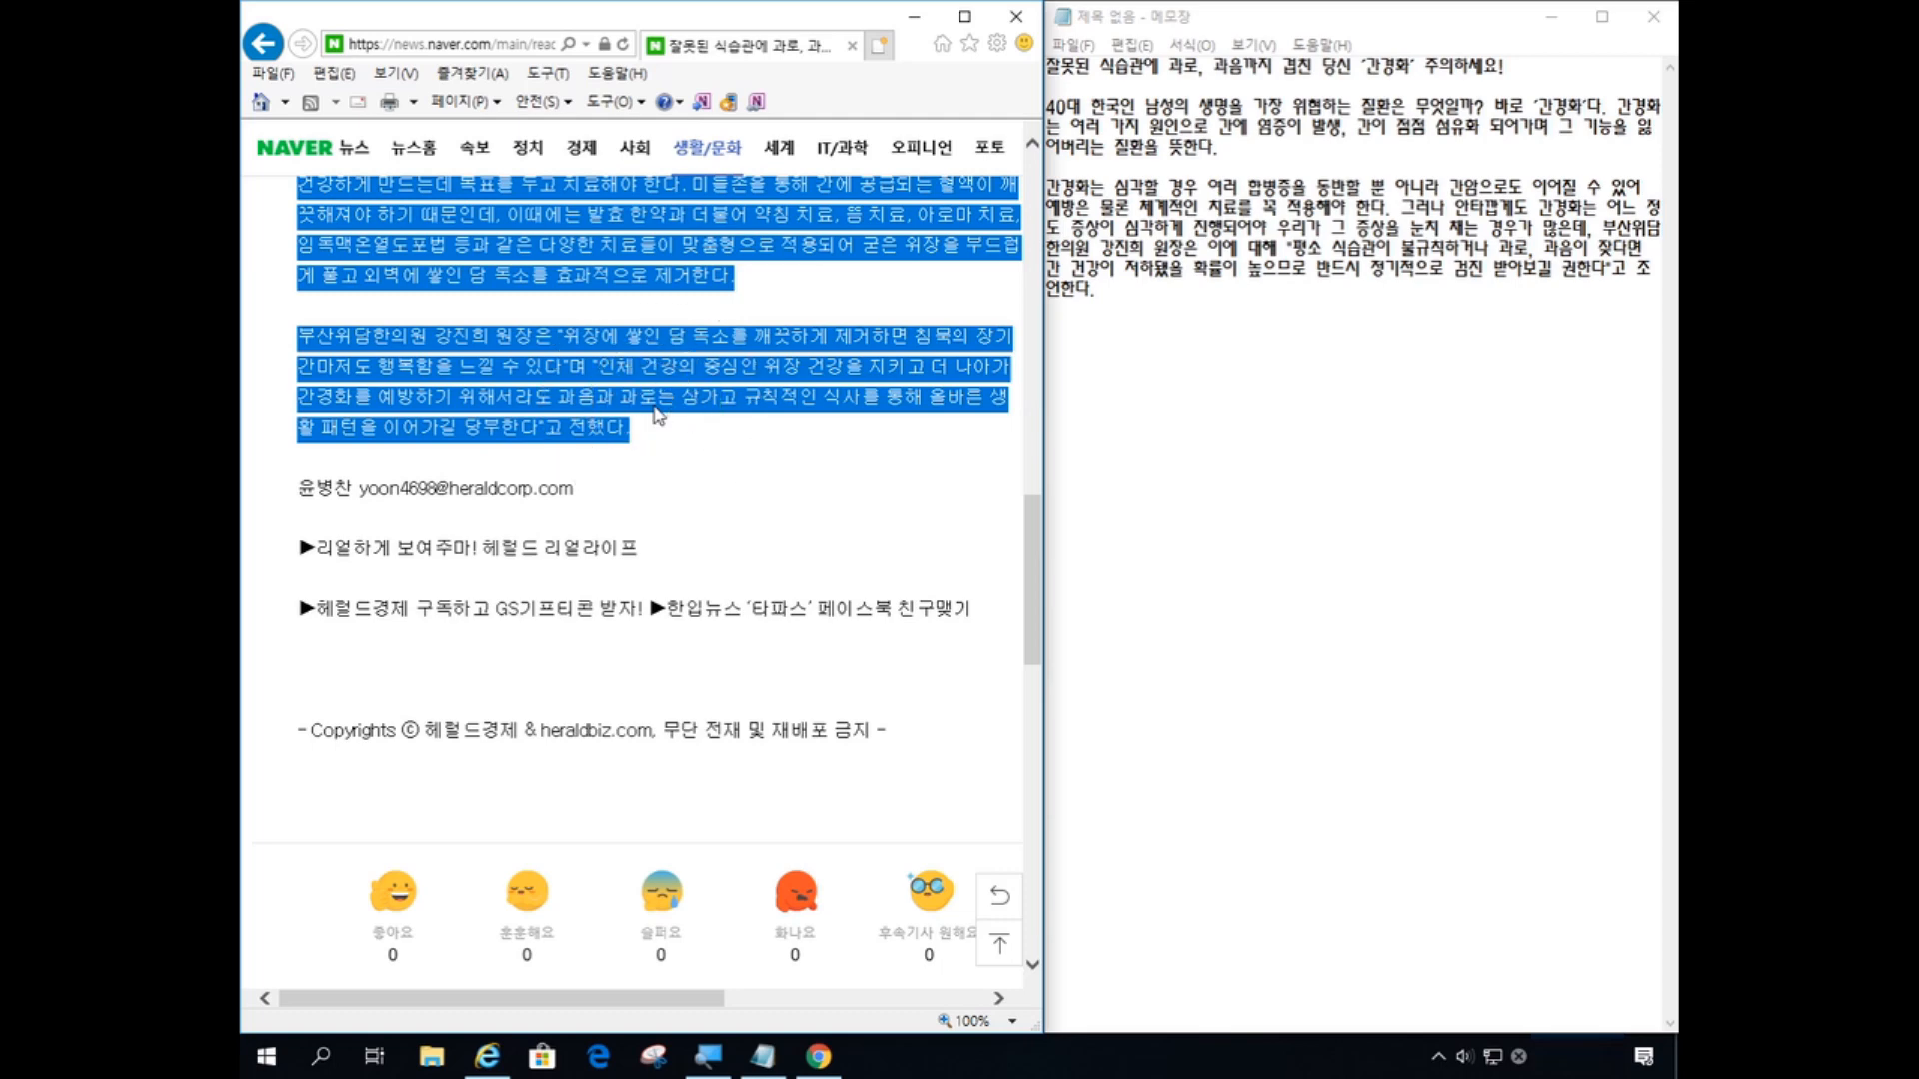
pyautogui.scroll(-1, 657, 415)
# - Paste the copied paragraphs into Notepad, one blank line below the existing text
pyautogui.click(1189, 403)
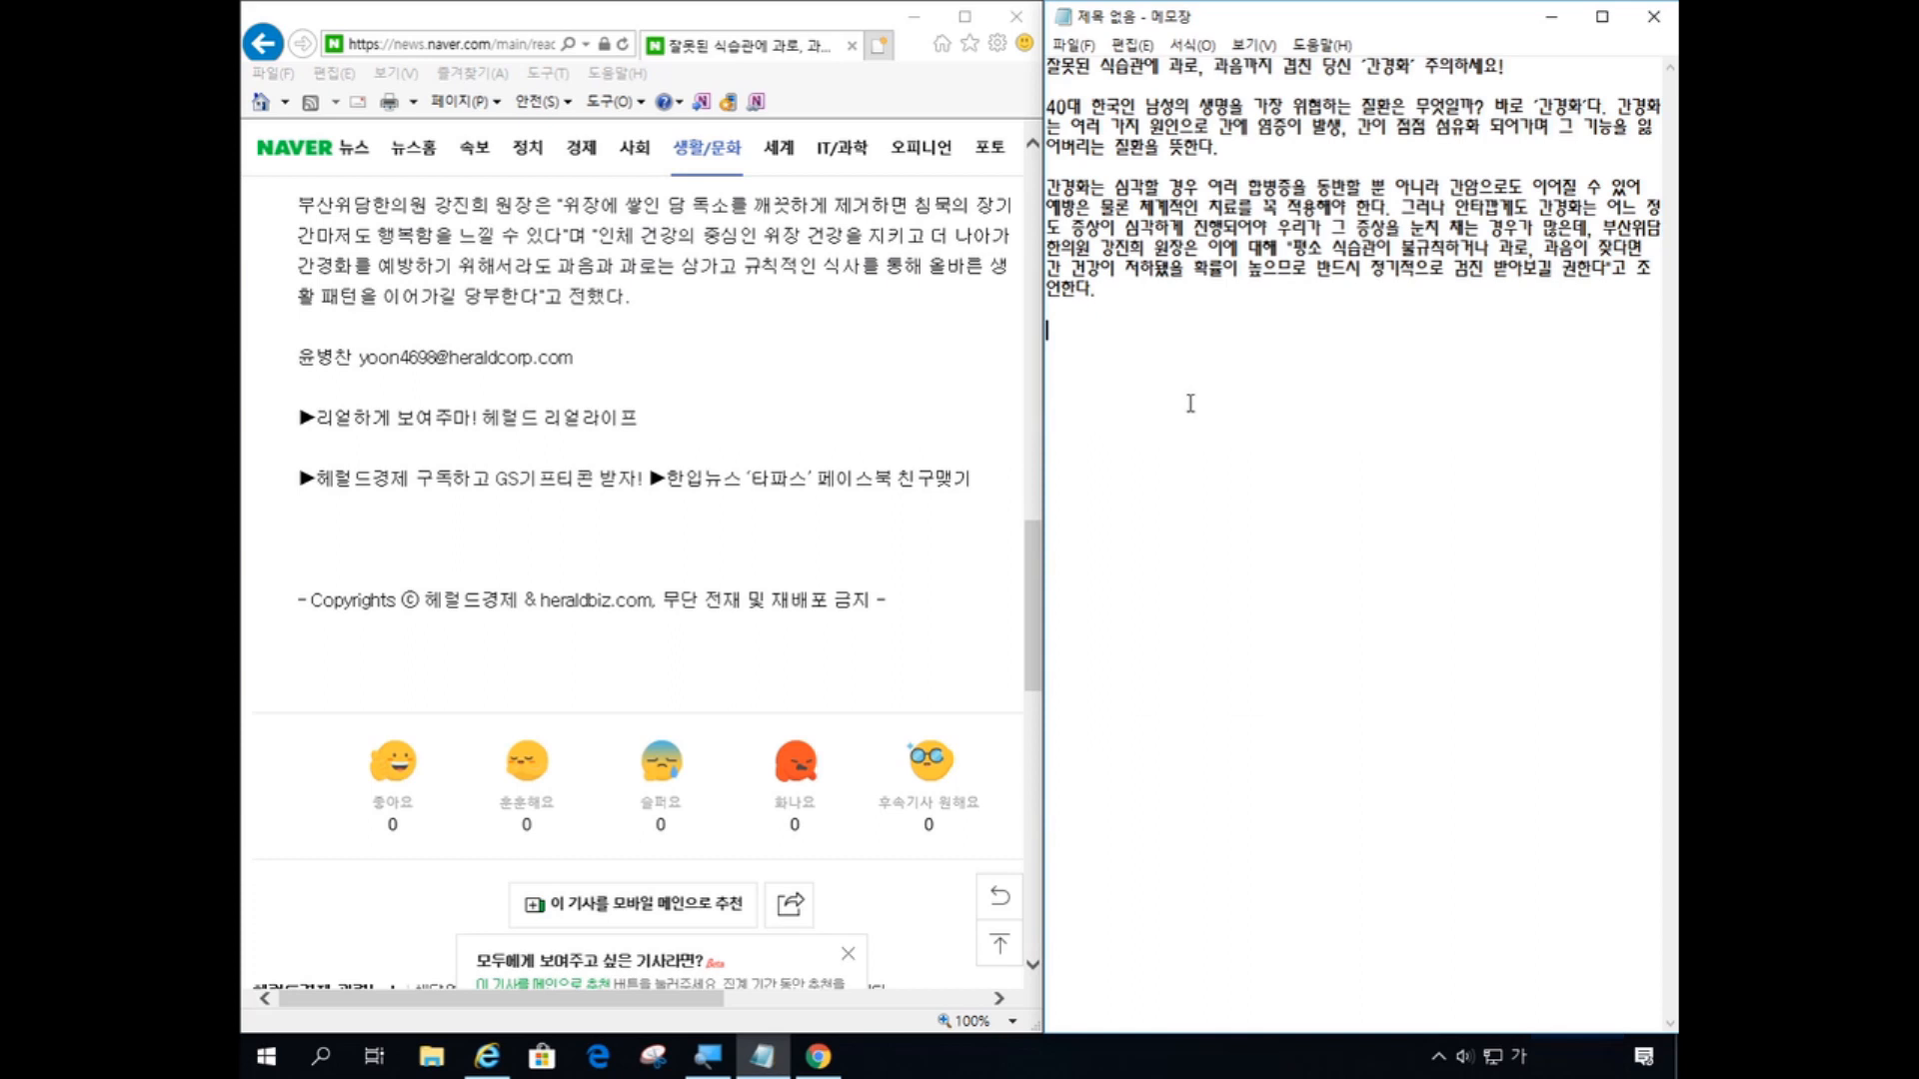
pyautogui.click(1189, 402)
pyautogui.hotkey('ctrl', 'v')
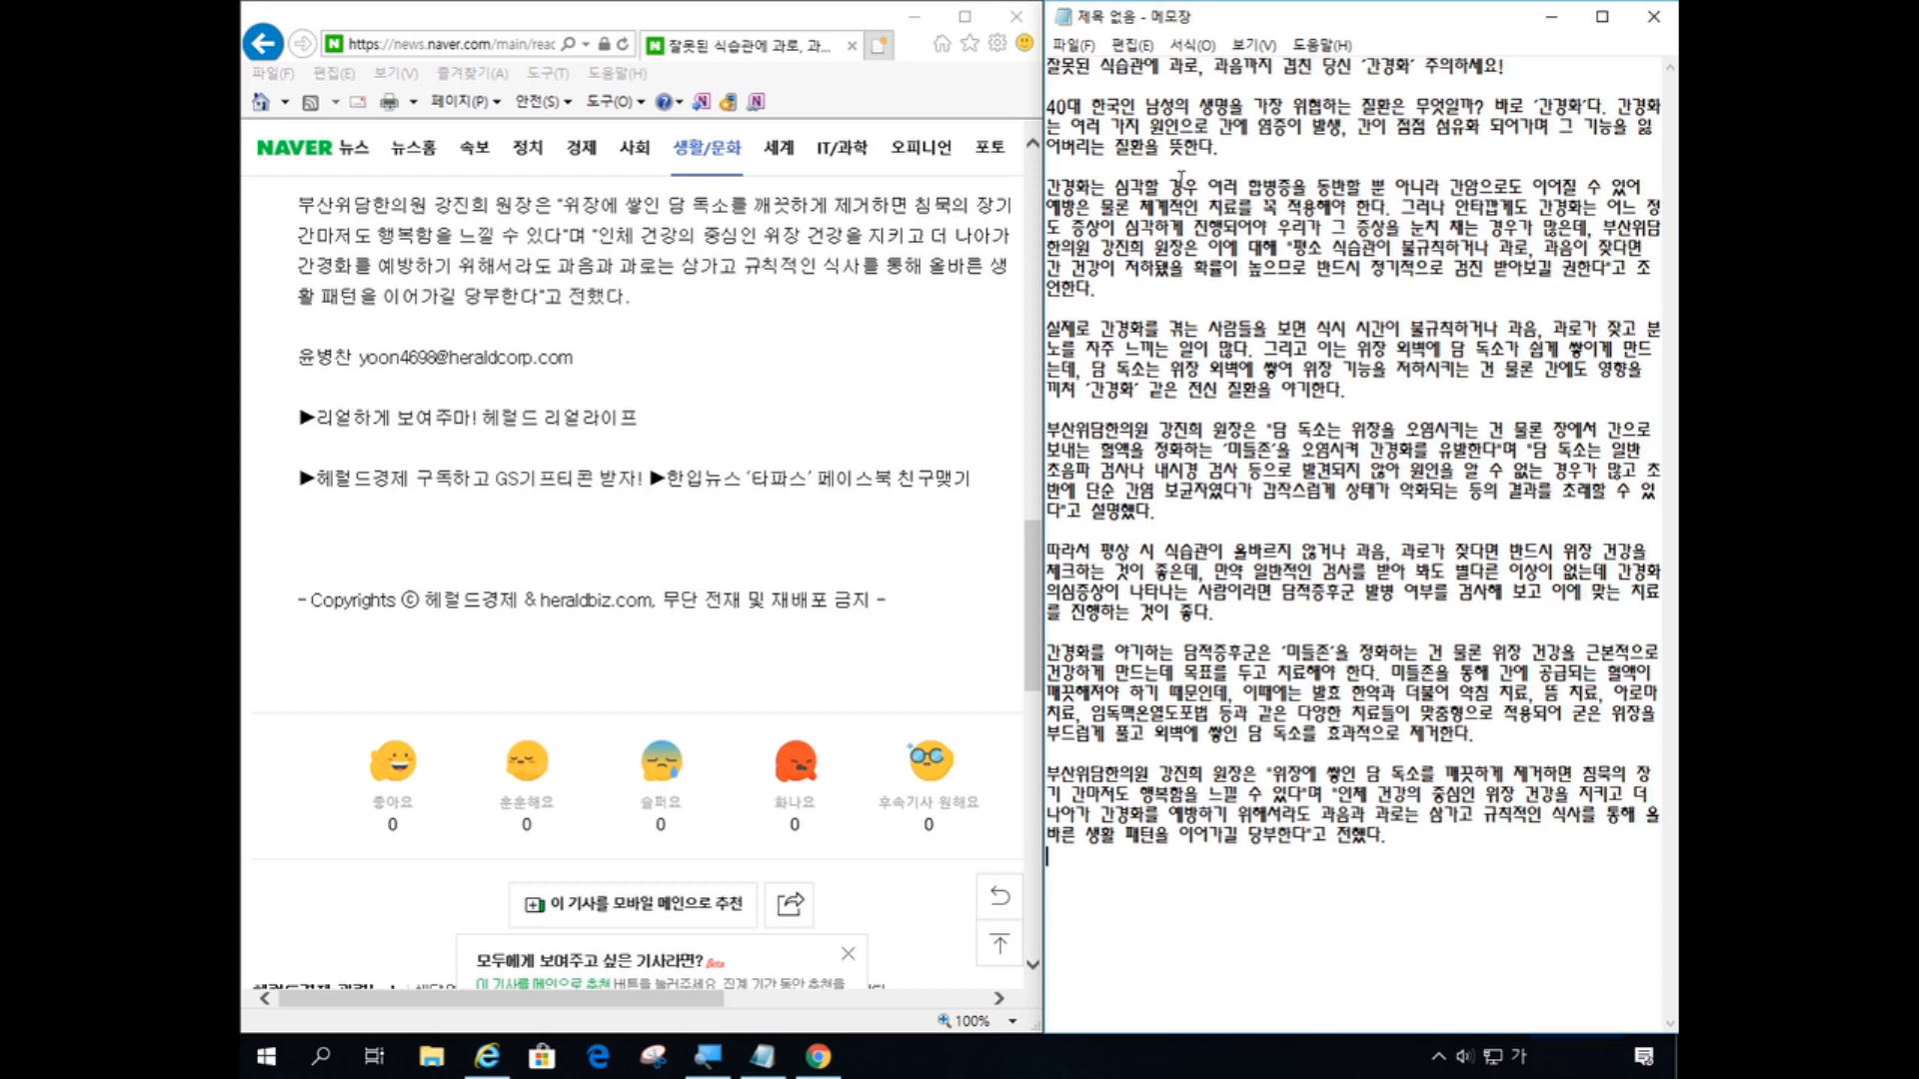
# - Save the Notepad document as the text file 간경화 beside the 결핵 file, and close both Notepad and Internet Explorer
pyautogui.click(1087, 49)
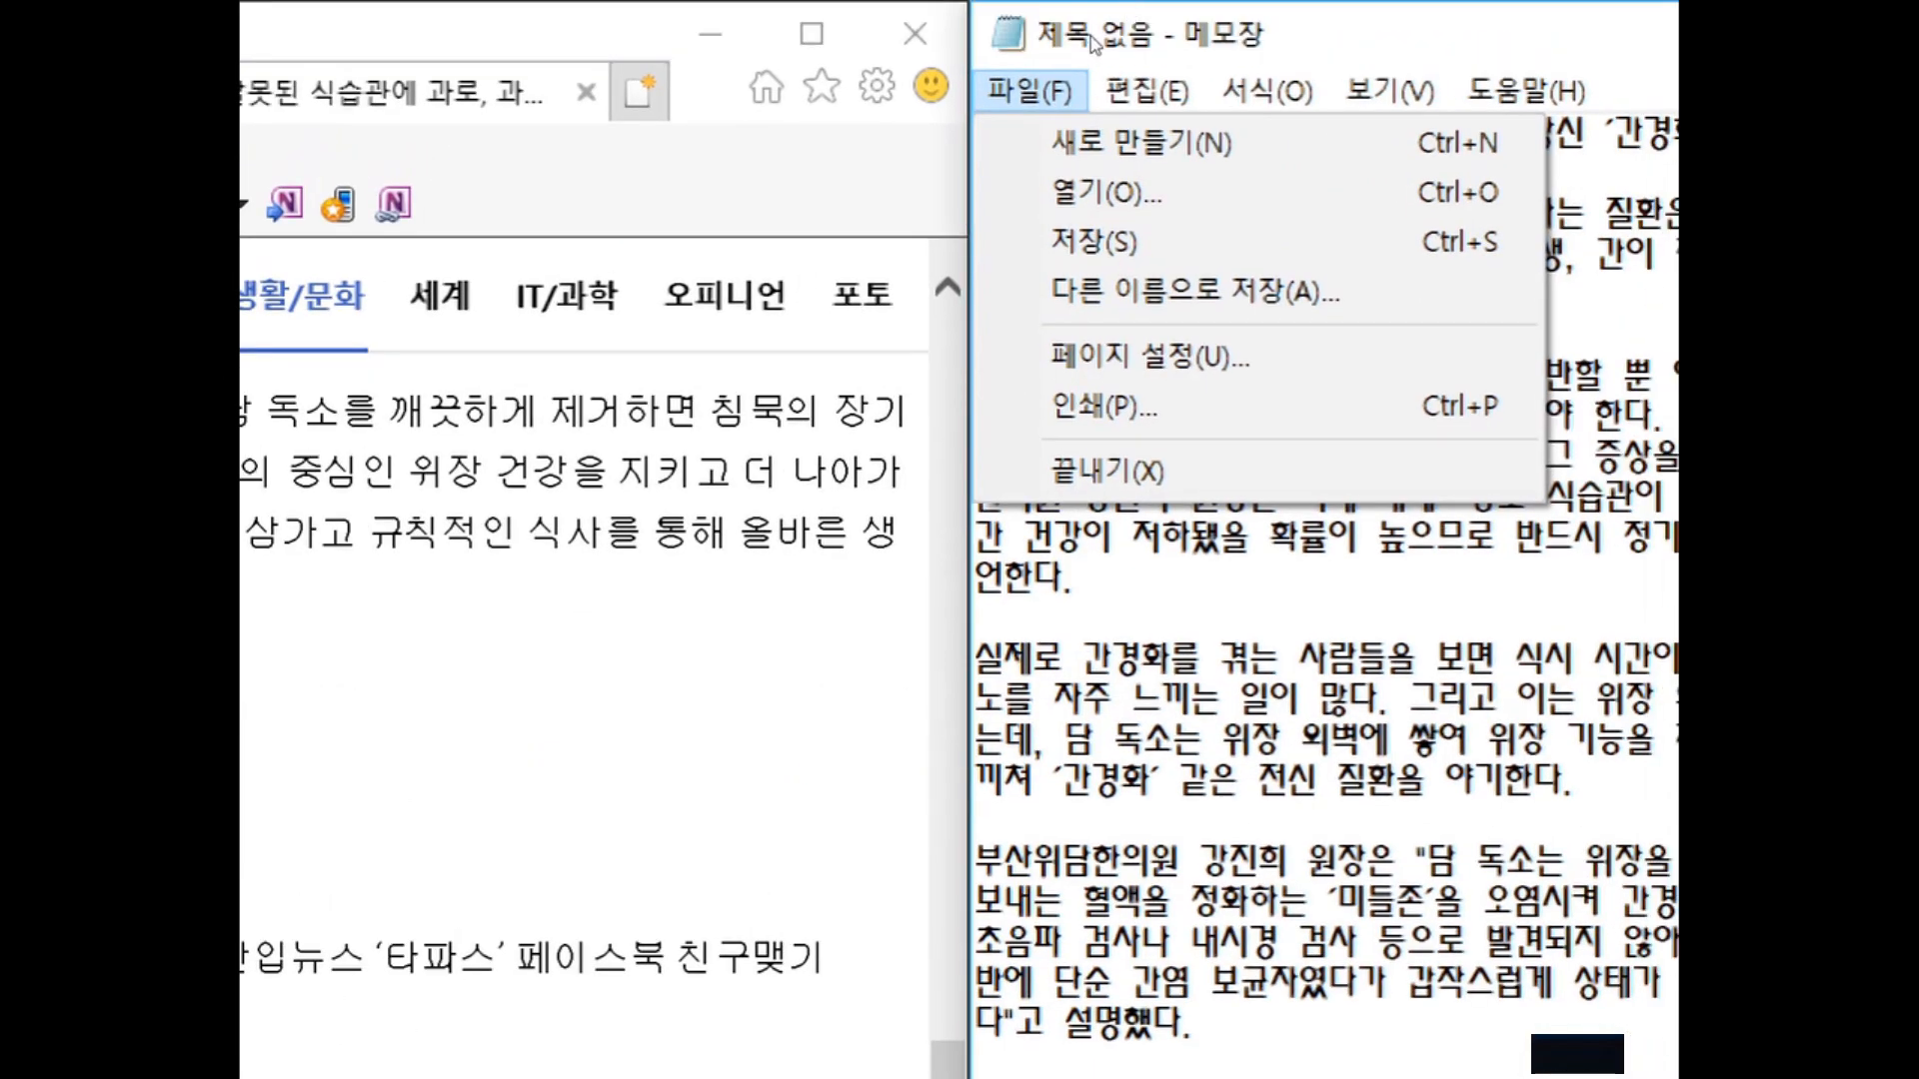
pyautogui.press('Down')
pyautogui.press('Down')
pyautogui.press('Down')
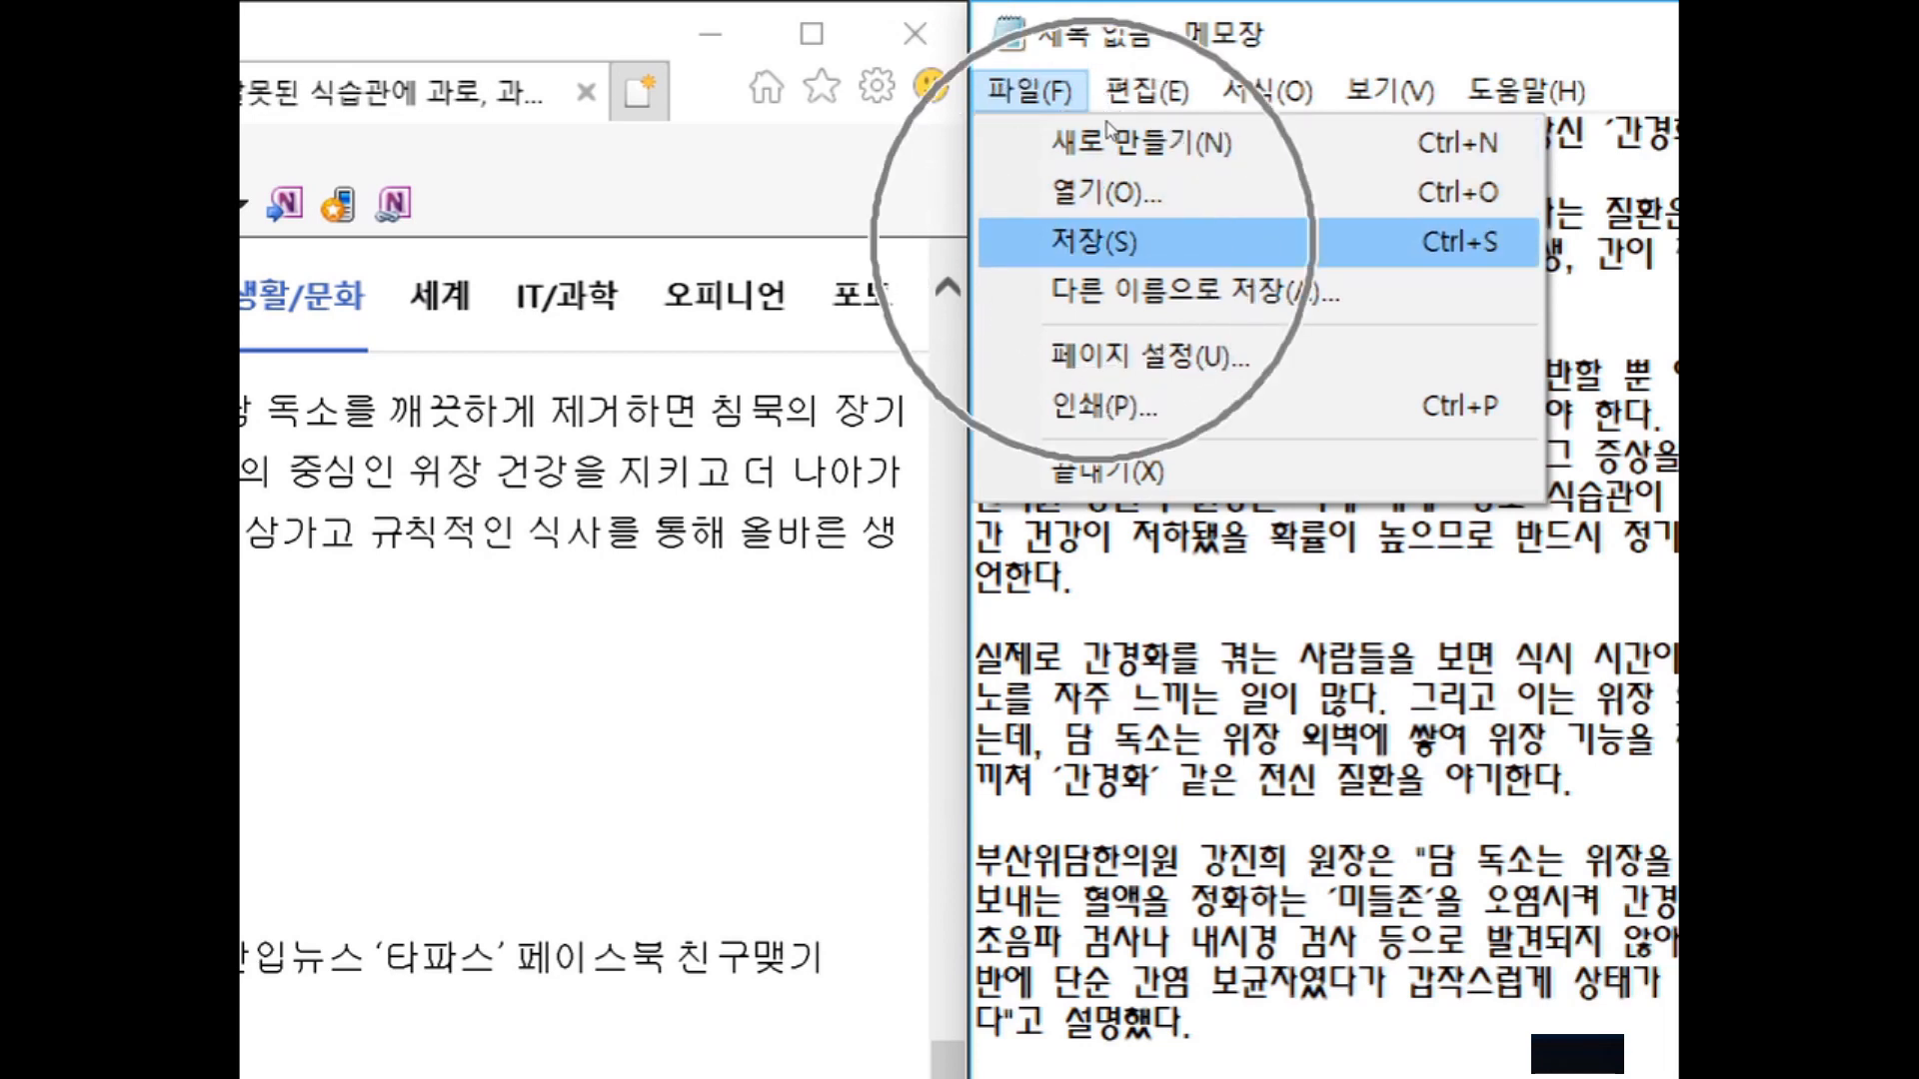
pyautogui.press('Return')
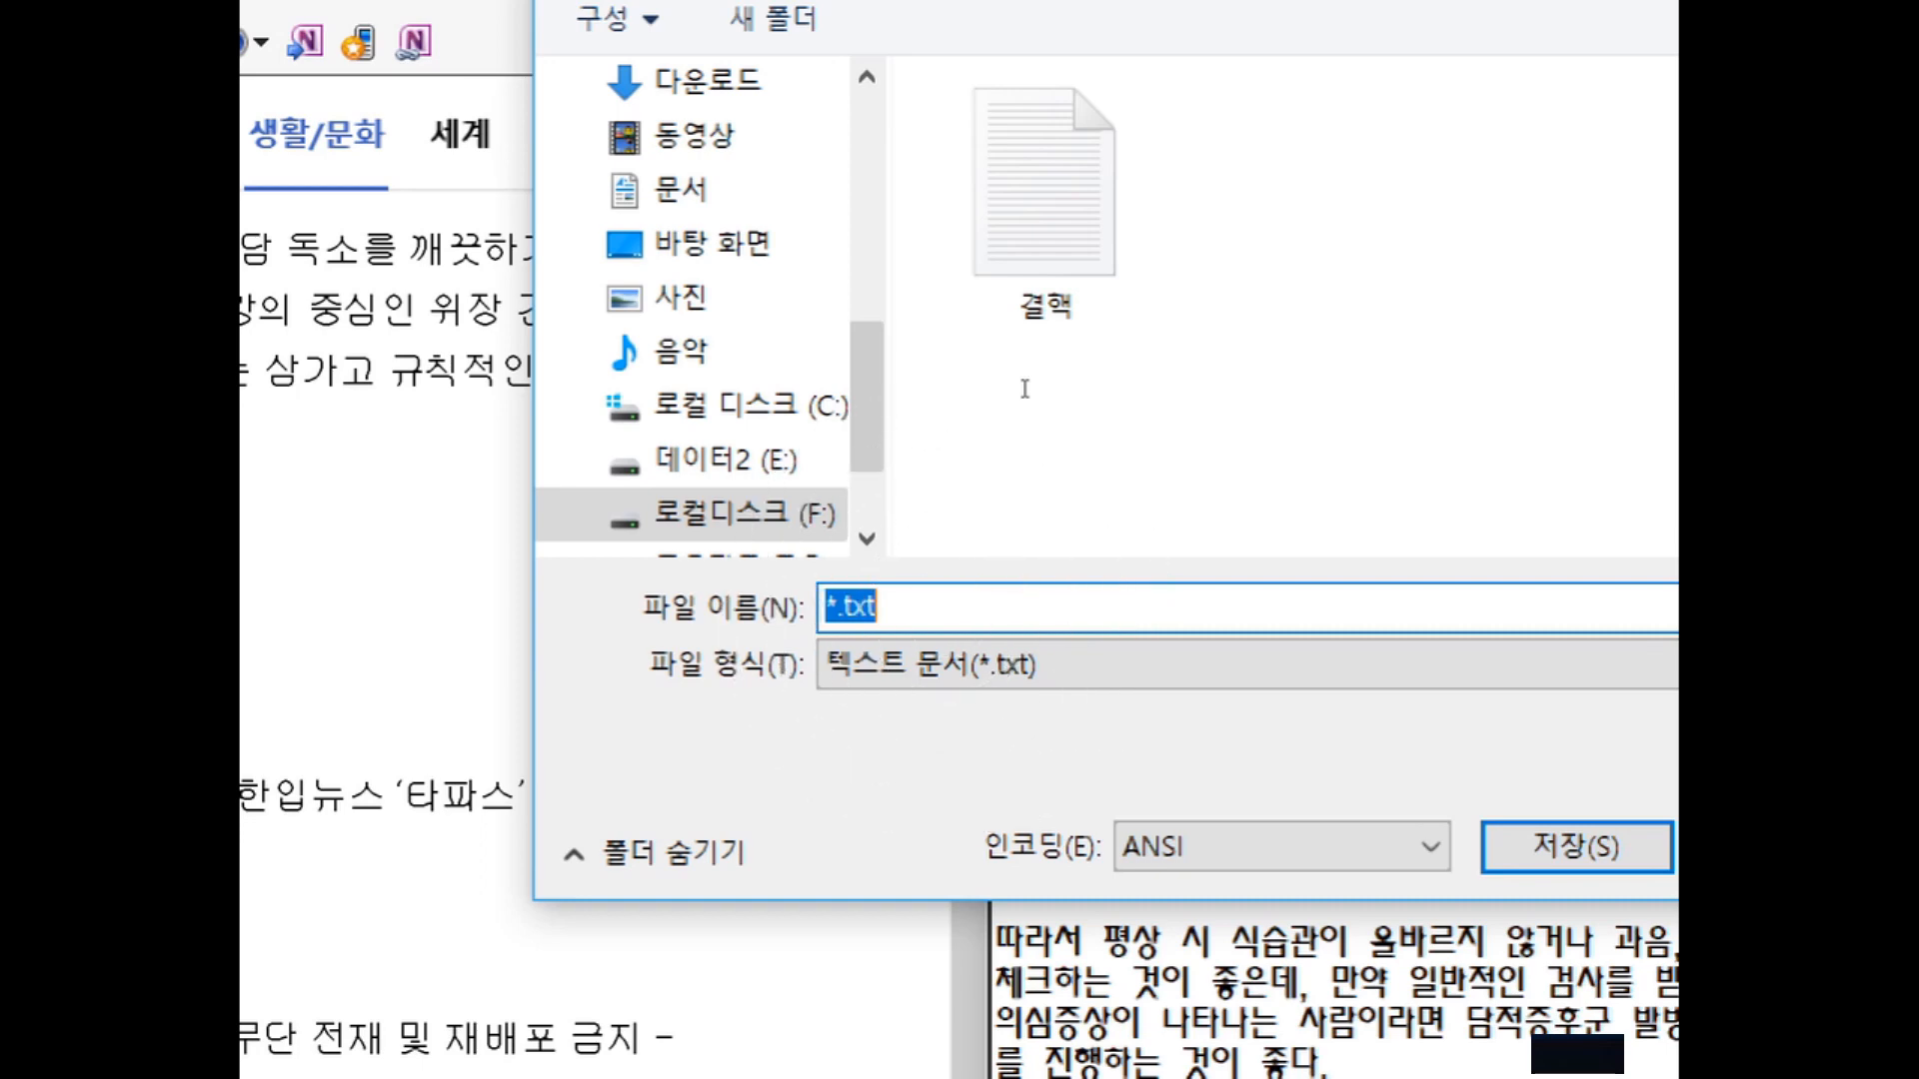
pyautogui.write('간경화')
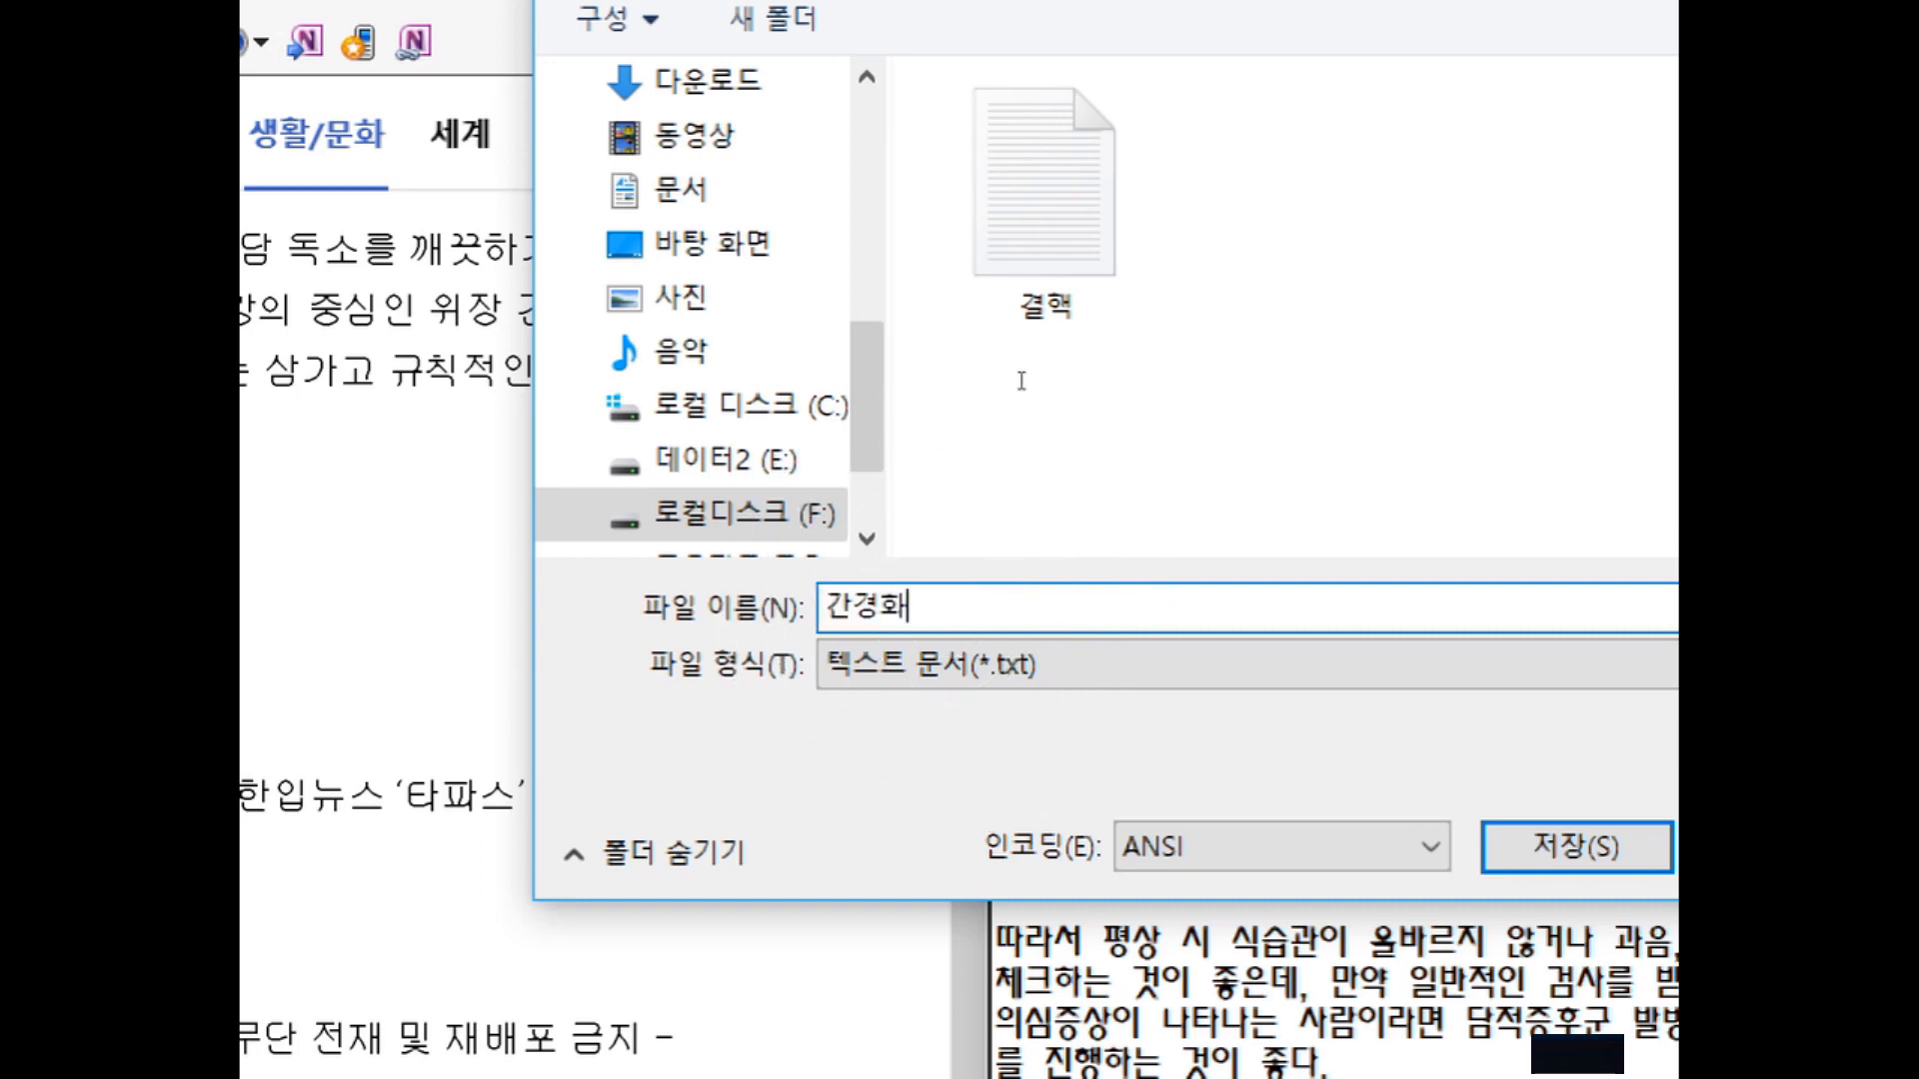
pyautogui.press('Return')
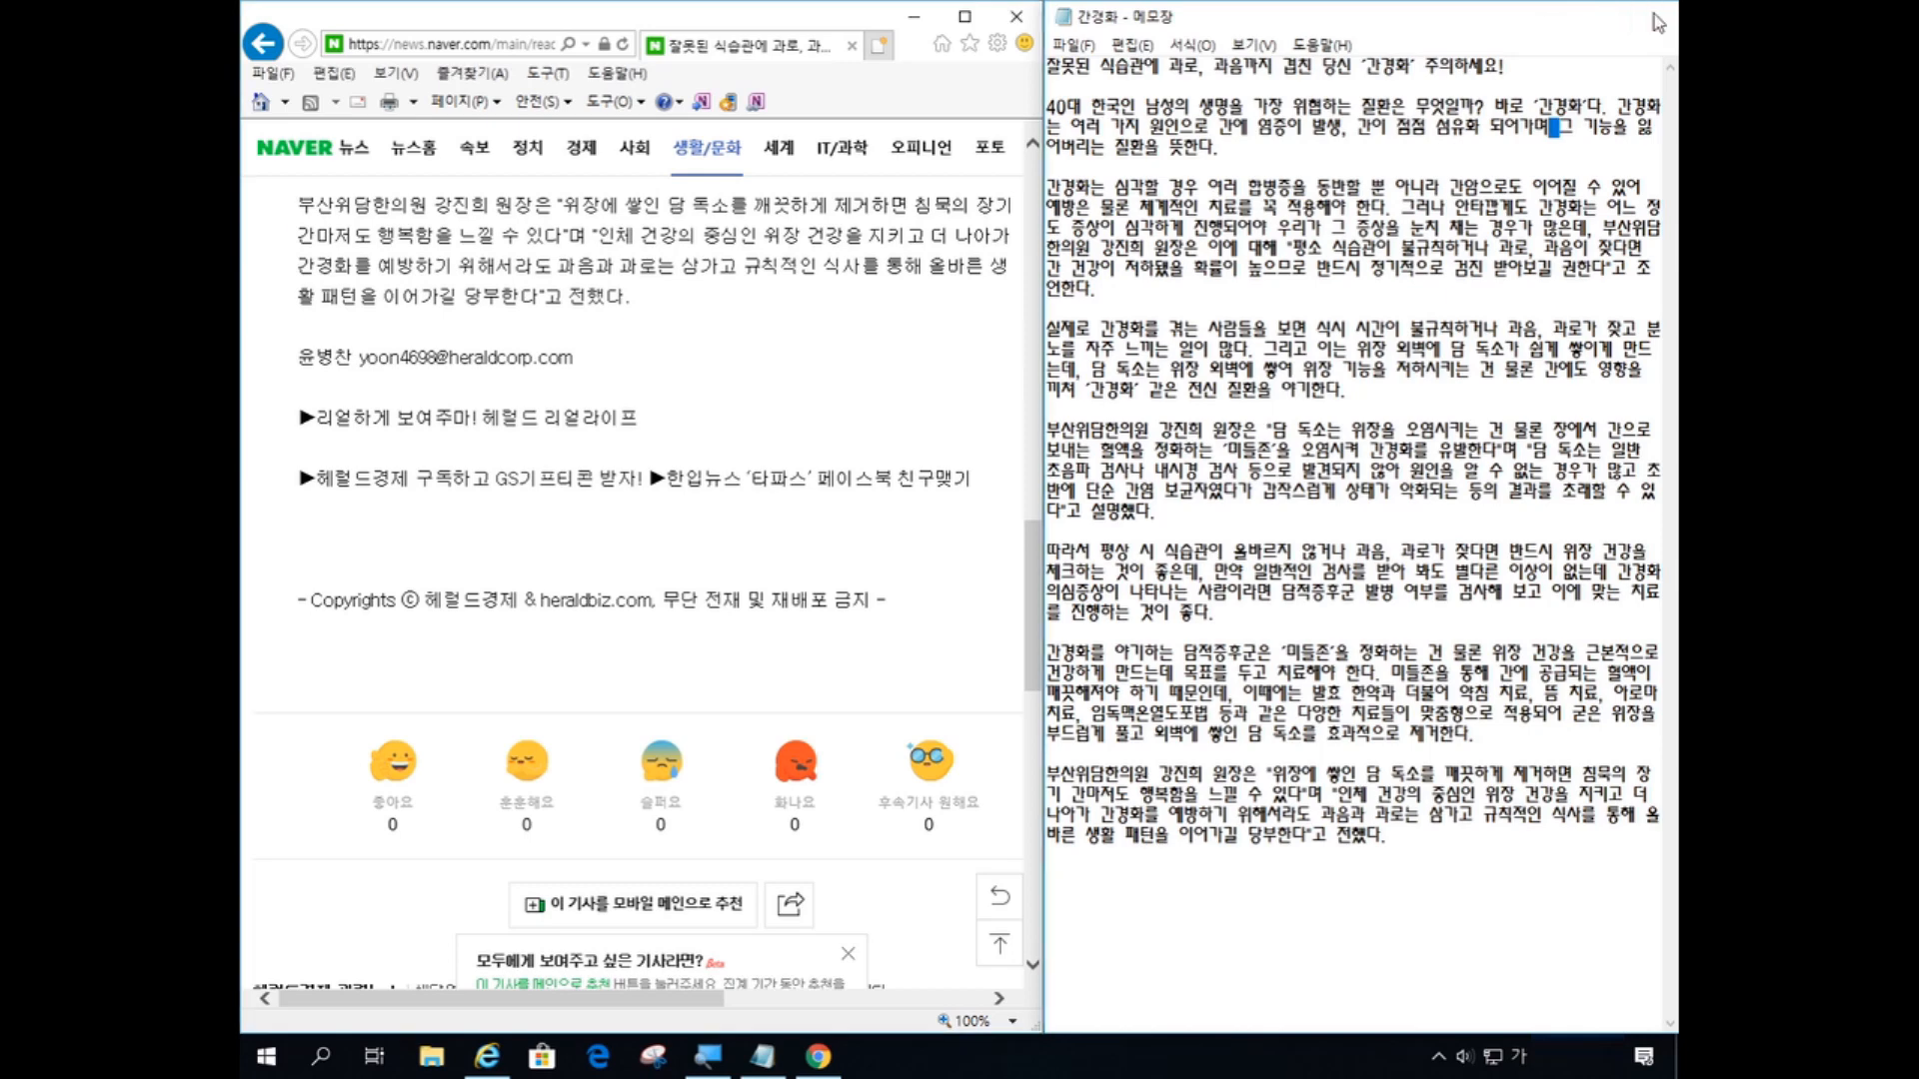
pyautogui.click(1657, 20)
pyautogui.click(1017, 19)
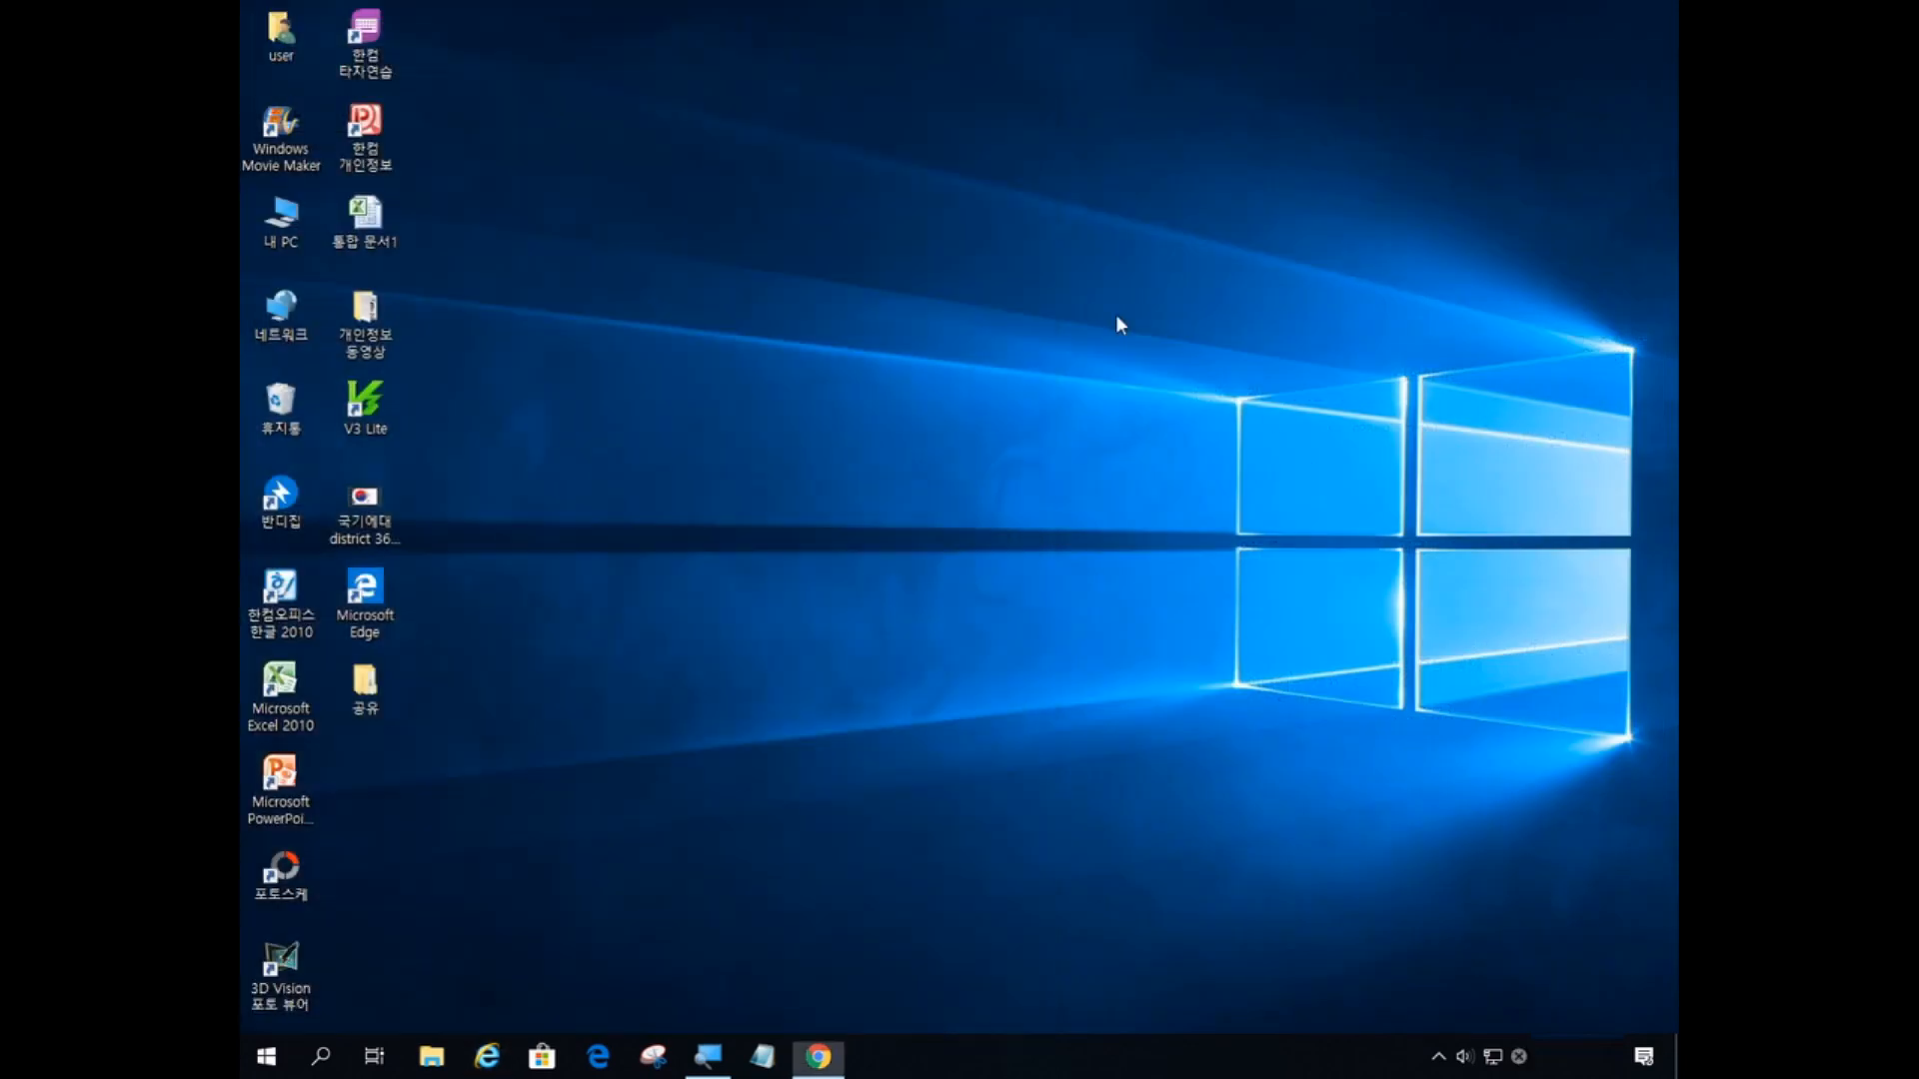